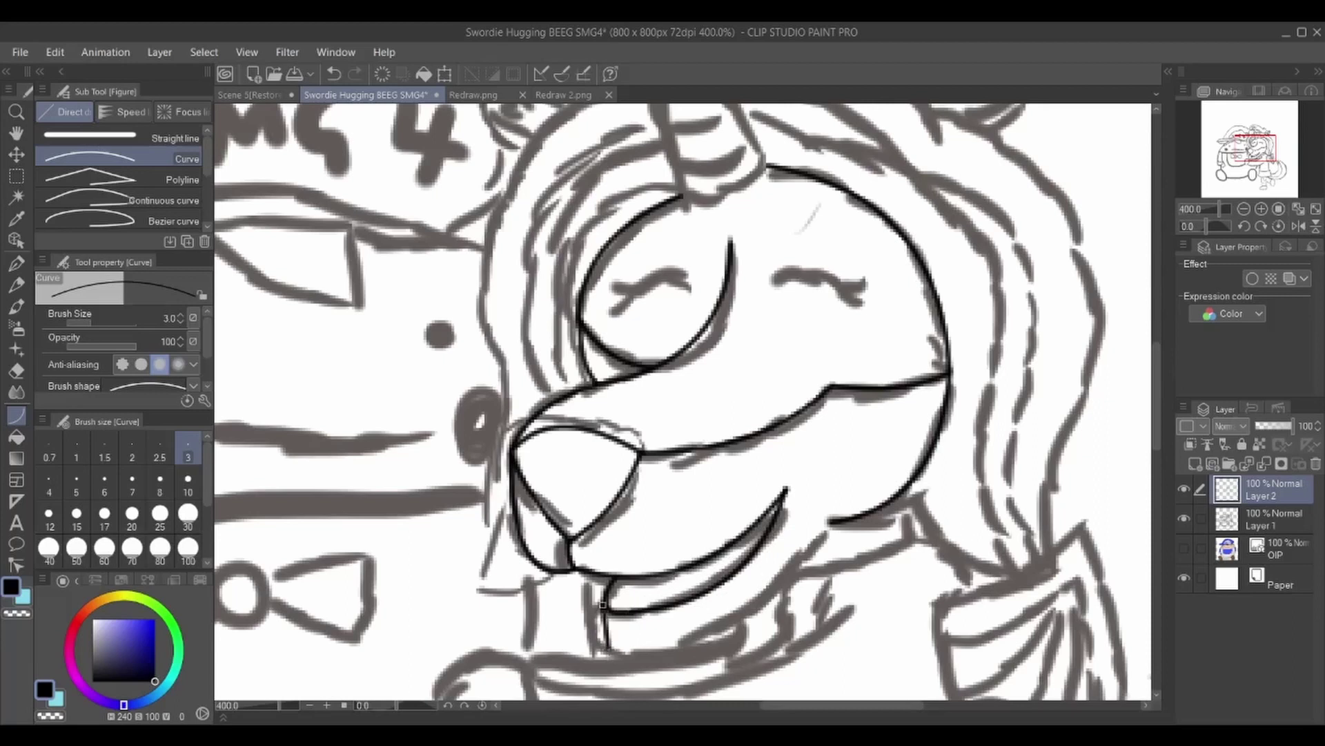
- Ink the lower jaw up to the cheek with curves and fill the nose with black
{"action": "left_click", "coordinate": [604, 644]}
{"action": "left_click_drag", "start_coordinate": [735, 615], "coordinate": [830, 519]}
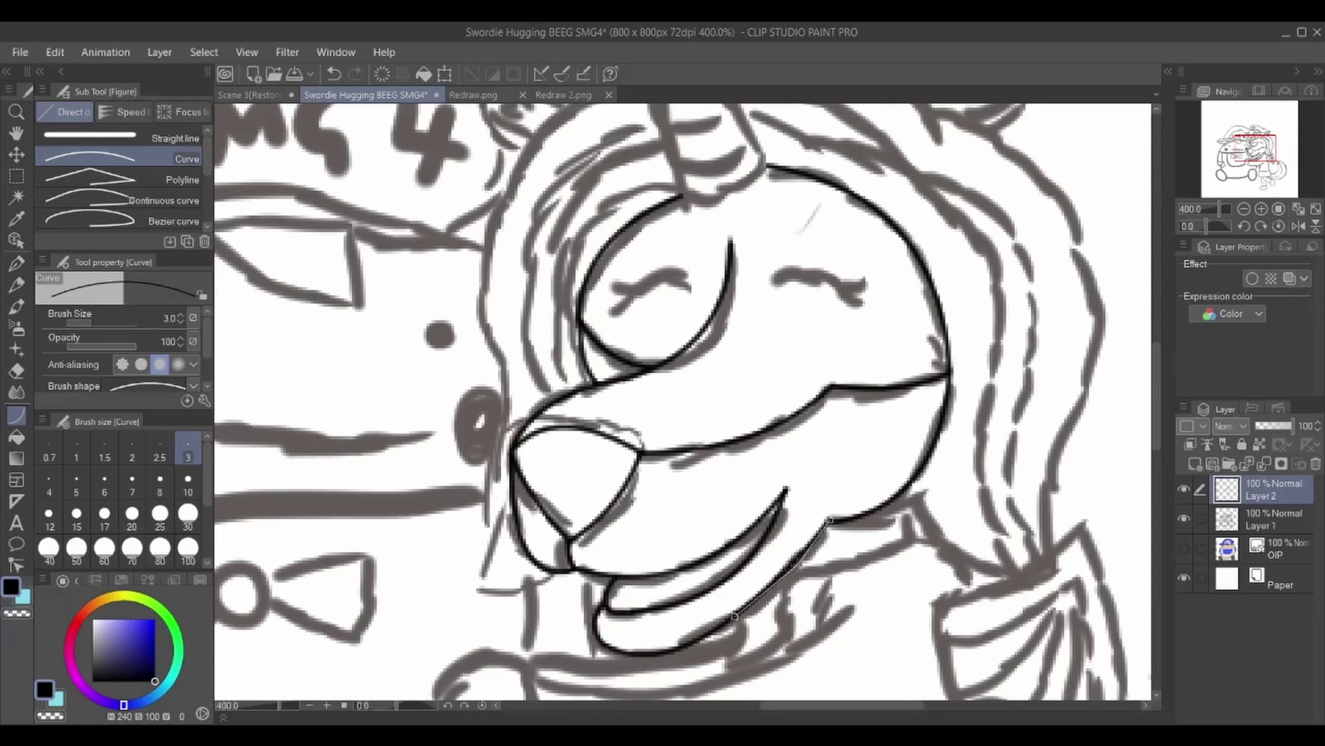
{"action": "key", "text": "g"}
{"action": "left_click", "coordinate": [573, 476]}
- Ink the unicorn horn over the sketch with curves, including both sides, the rounded base and the spiral bands
{"action": "left_click_drag", "start_coordinate": [573, 345], "coordinate": [490, 670]}
{"action": "key", "text": "u"}
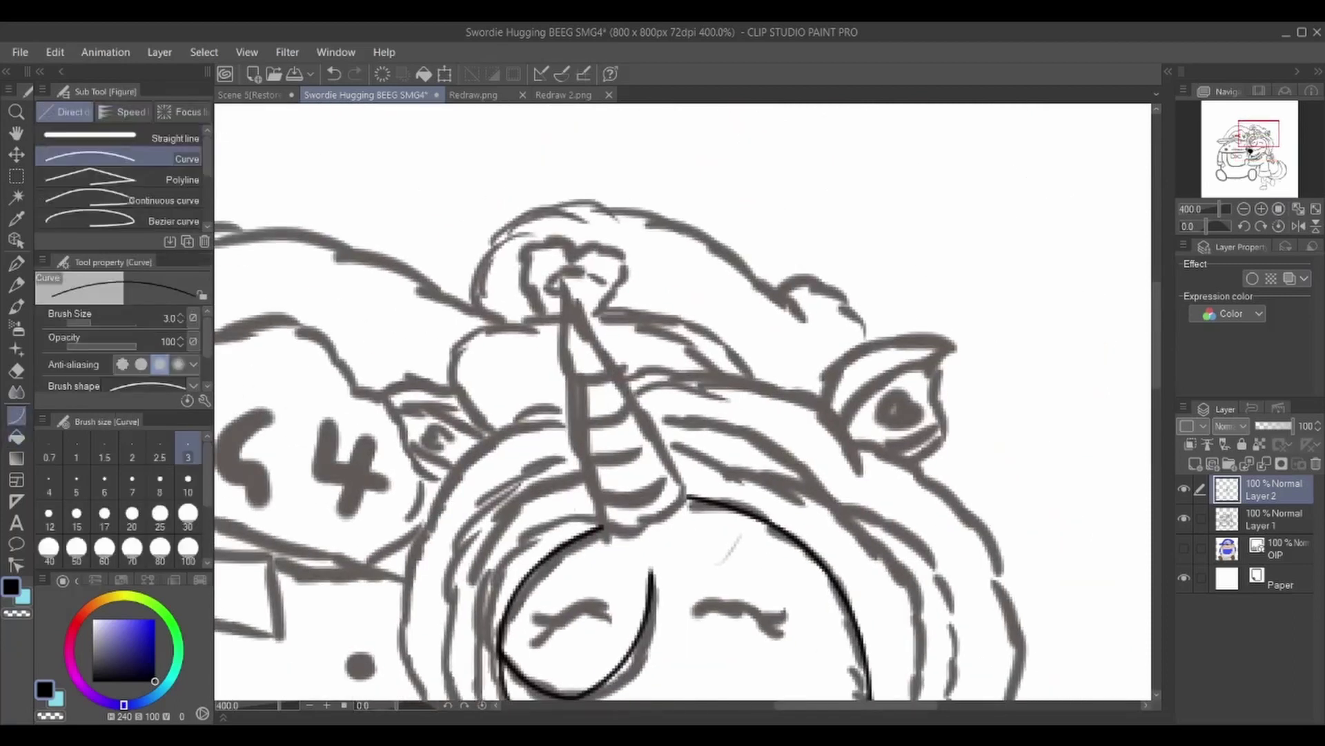
{"action": "left_click_drag", "start_coordinate": [689, 496], "coordinate": [601, 530]}
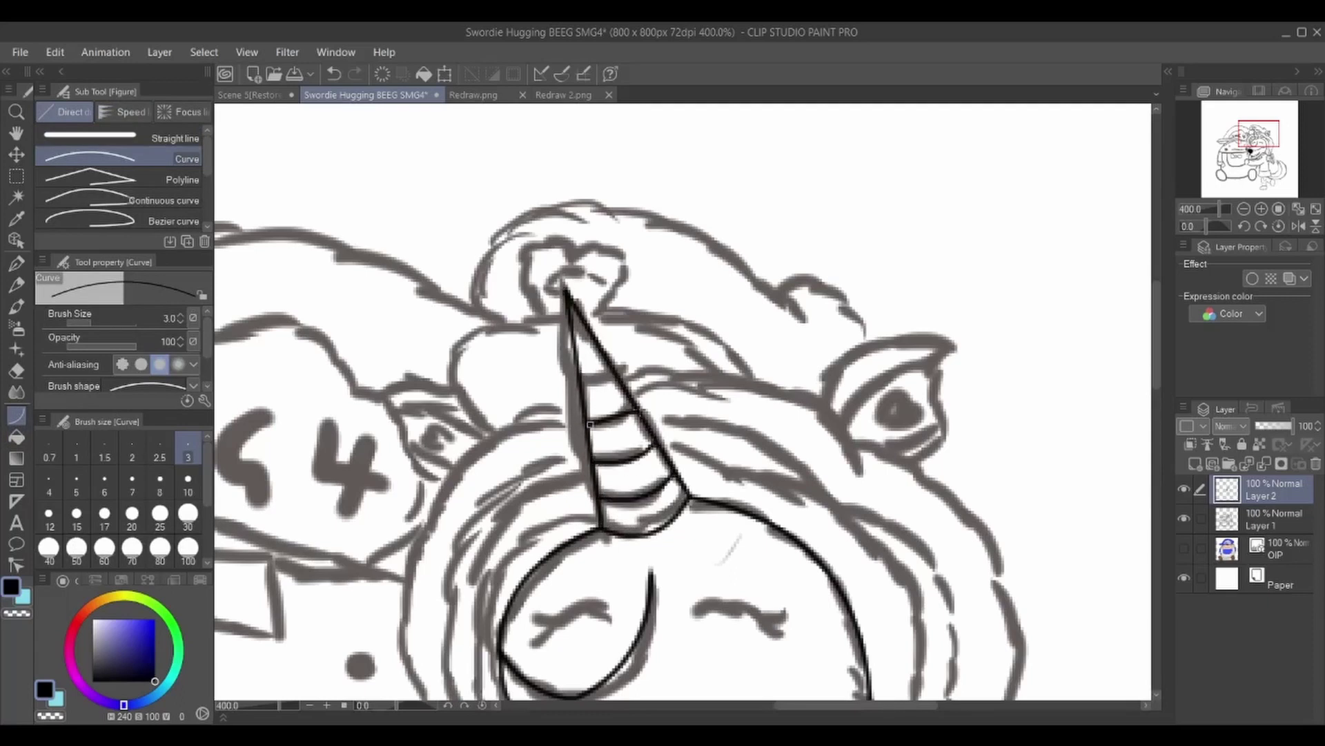
- Ink the mane's outer contour across the top of the head and down beside the snout to its pointed tip
{"action": "left_click_drag", "start_coordinate": [859, 473], "coordinate": [404, 662]}
{"action": "left_click", "coordinate": [690, 316]}
{"action": "left_click", "coordinate": [373, 454]}
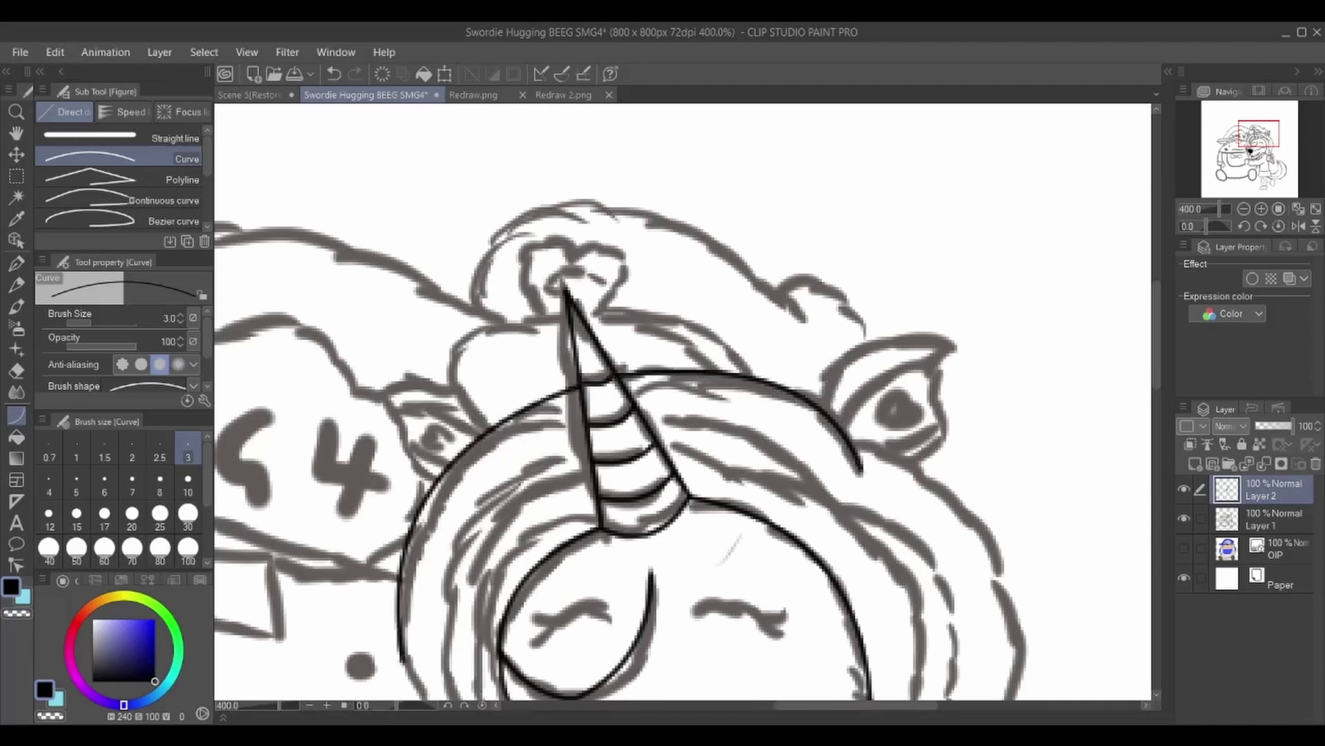
{"action": "scroll", "coordinate": [684, 401], "scroll_direction": "down", "scroll_amount": 3}
{"action": "left_click_drag", "start_coordinate": [404, 441], "coordinate": [400, 673]}
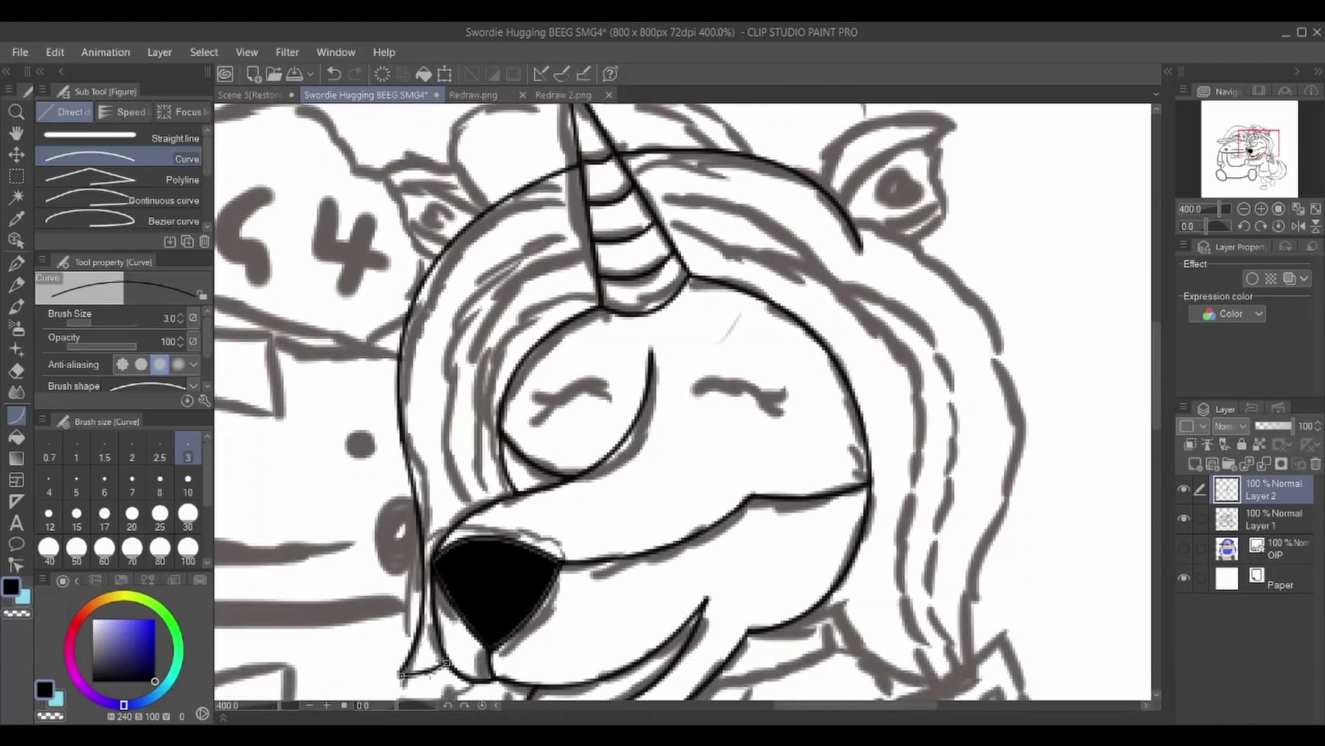
- Ink the inner strand curves of the front mane, running from the horn down to the snout
{"action": "left_click_drag", "start_coordinate": [590, 215], "coordinate": [449, 516]}
{"action": "left_click", "coordinate": [411, 290]}
{"action": "left_click_drag", "start_coordinate": [592, 247], "coordinate": [483, 507]}
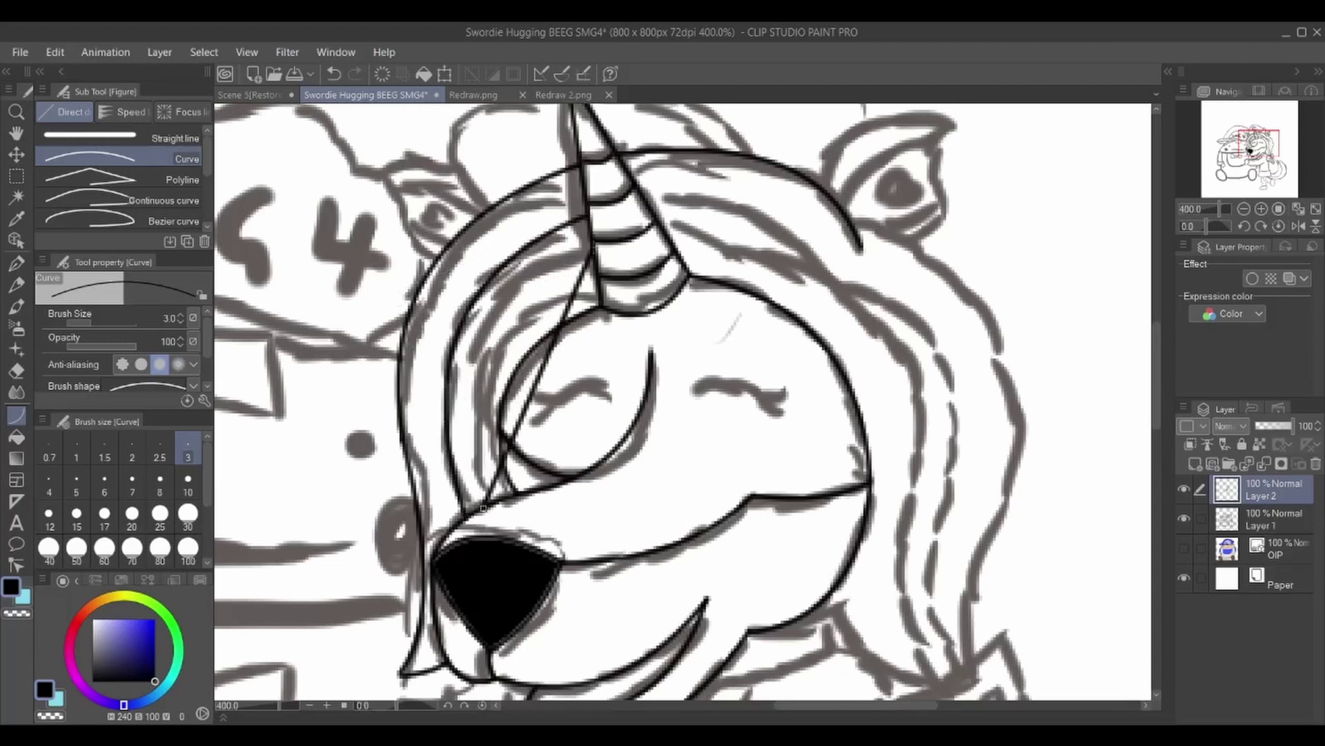
{"action": "left_click", "coordinate": [434, 298]}
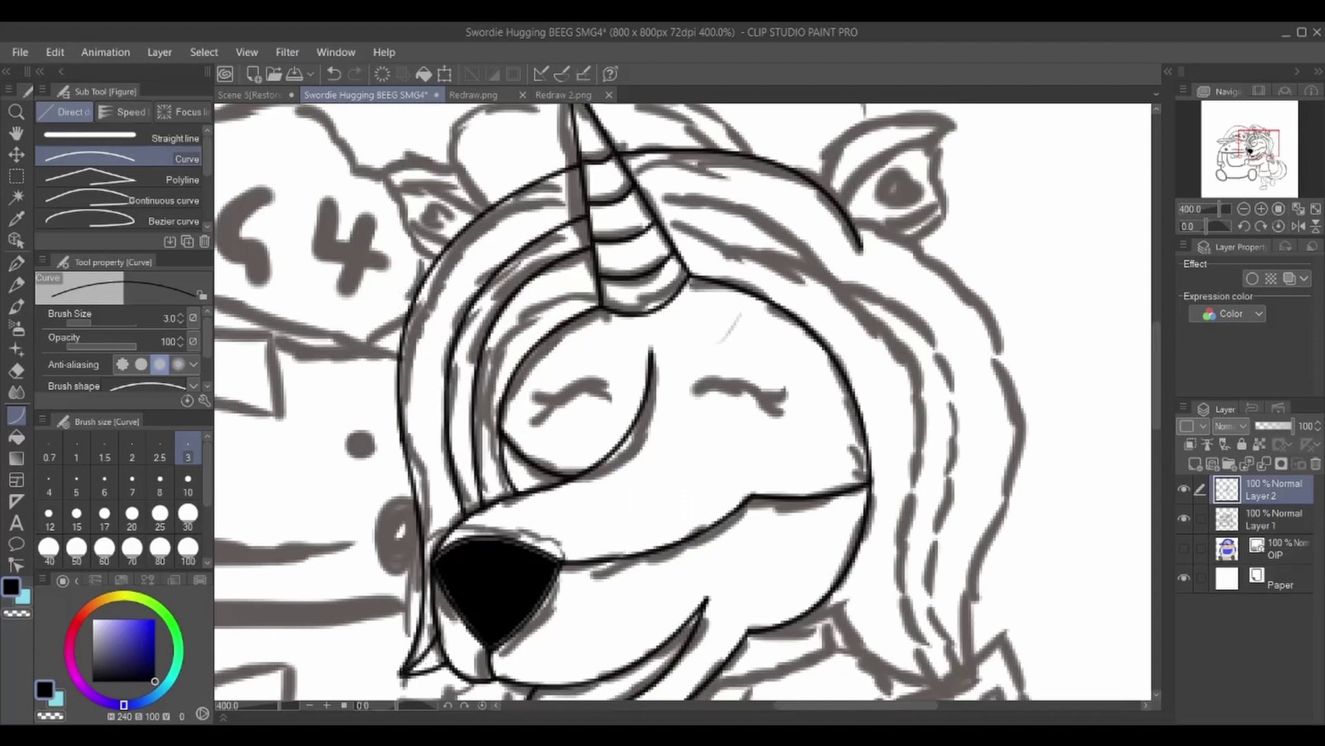
- Ink the outer edge, pointed tip and inner strands of the mane hanging behind the cheek
{"action": "left_click_drag", "start_coordinate": [851, 221], "coordinate": [970, 607]}
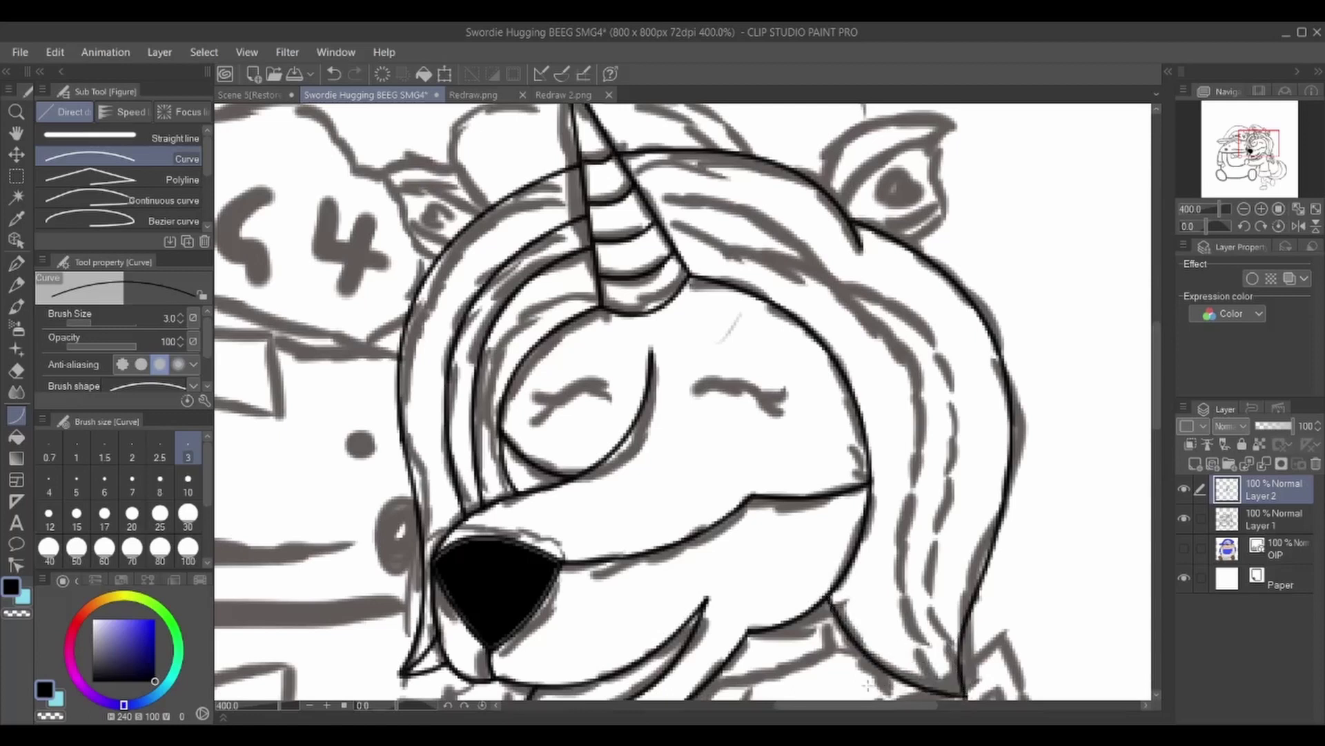
{"action": "left_click", "coordinate": [897, 601]}
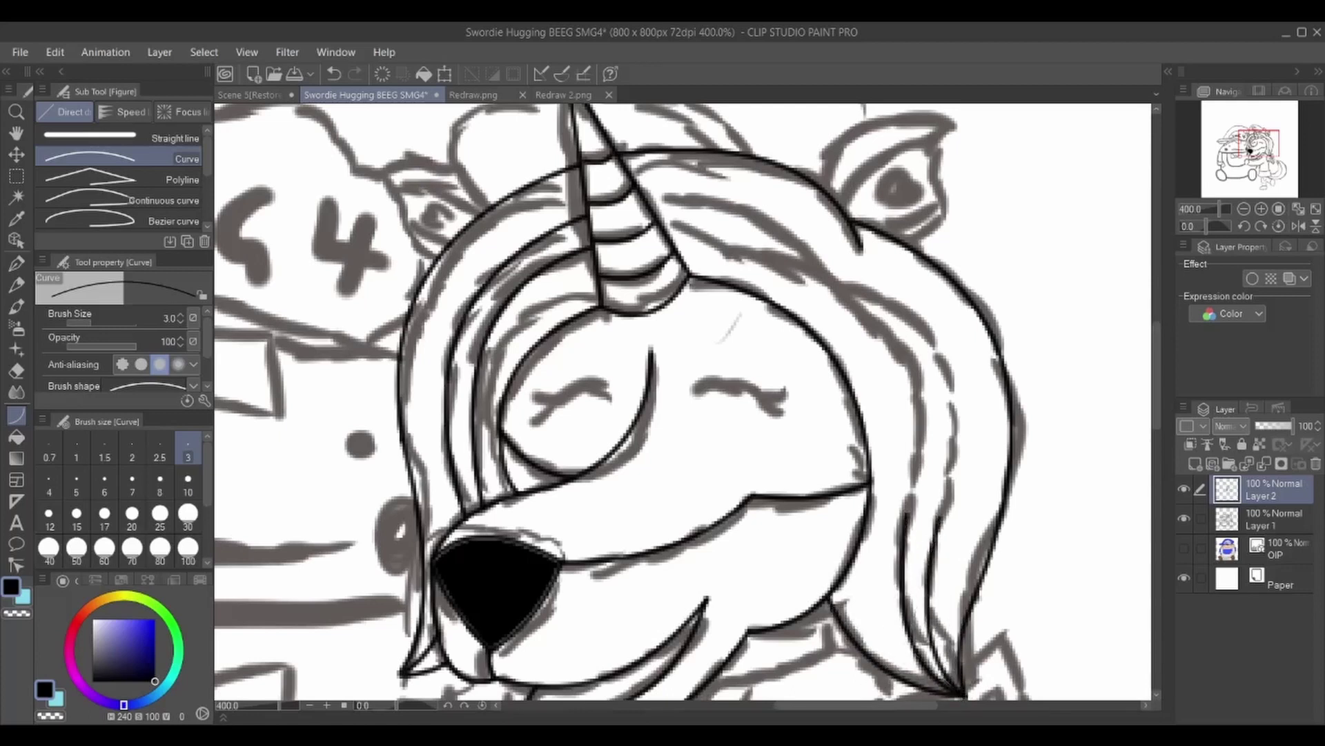
{"action": "left_click_drag", "start_coordinate": [898, 277], "coordinate": [940, 519]}
{"action": "left_click", "coordinate": [953, 390]}
{"action": "left_click_drag", "start_coordinate": [840, 288], "coordinate": [911, 580]}
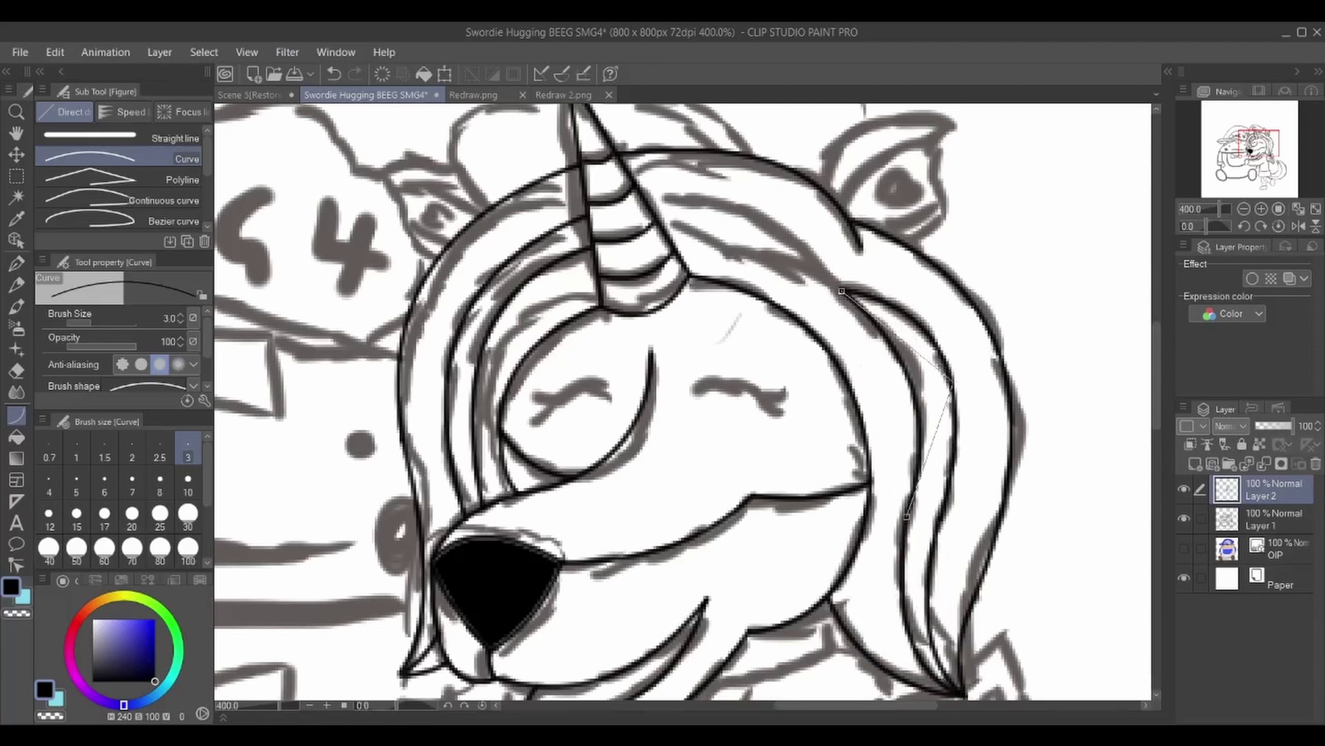
{"action": "left_click", "coordinate": [922, 359]}
- Ink the hair strands crossing the forehead behind the horn and the outline of the nearer ear
{"action": "left_click_drag", "start_coordinate": [659, 216], "coordinate": [844, 289]}
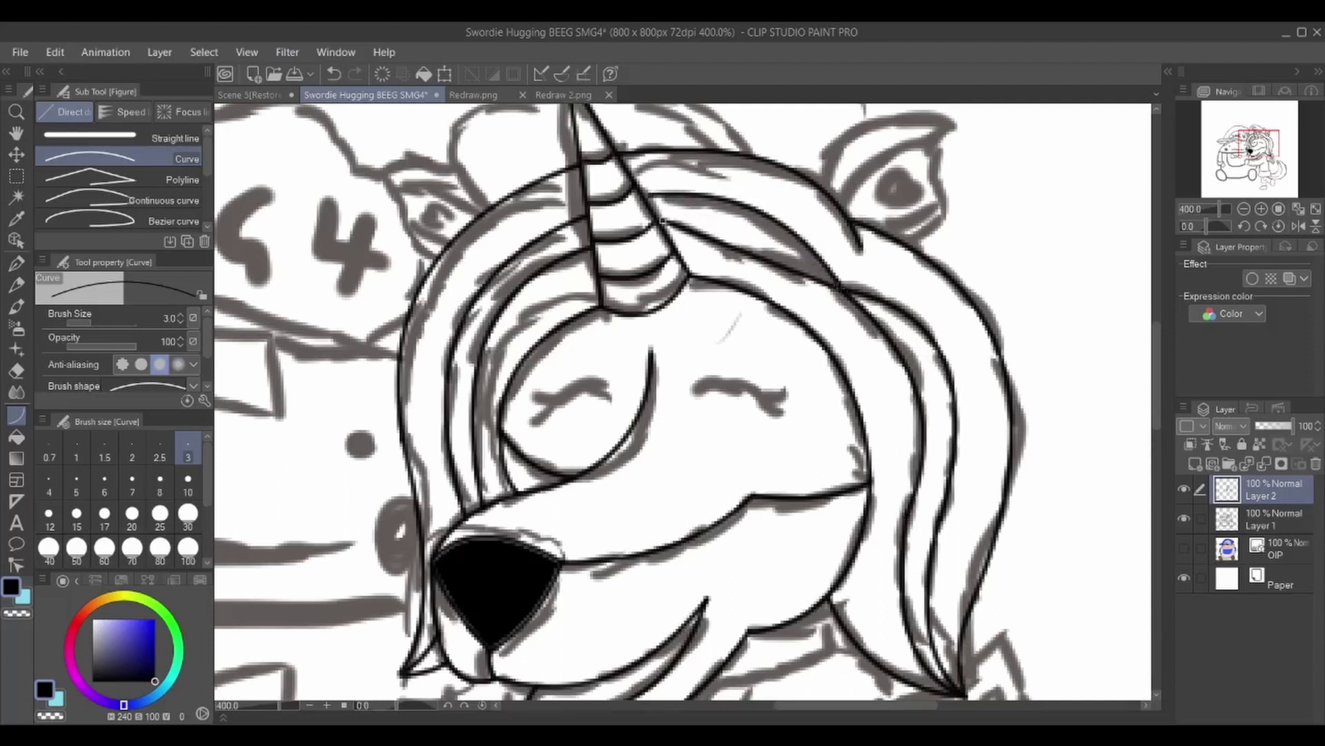
{"action": "left_click", "coordinate": [760, 224]}
{"action": "scroll", "coordinate": [684, 401], "scroll_direction": "up", "scroll_amount": 1}
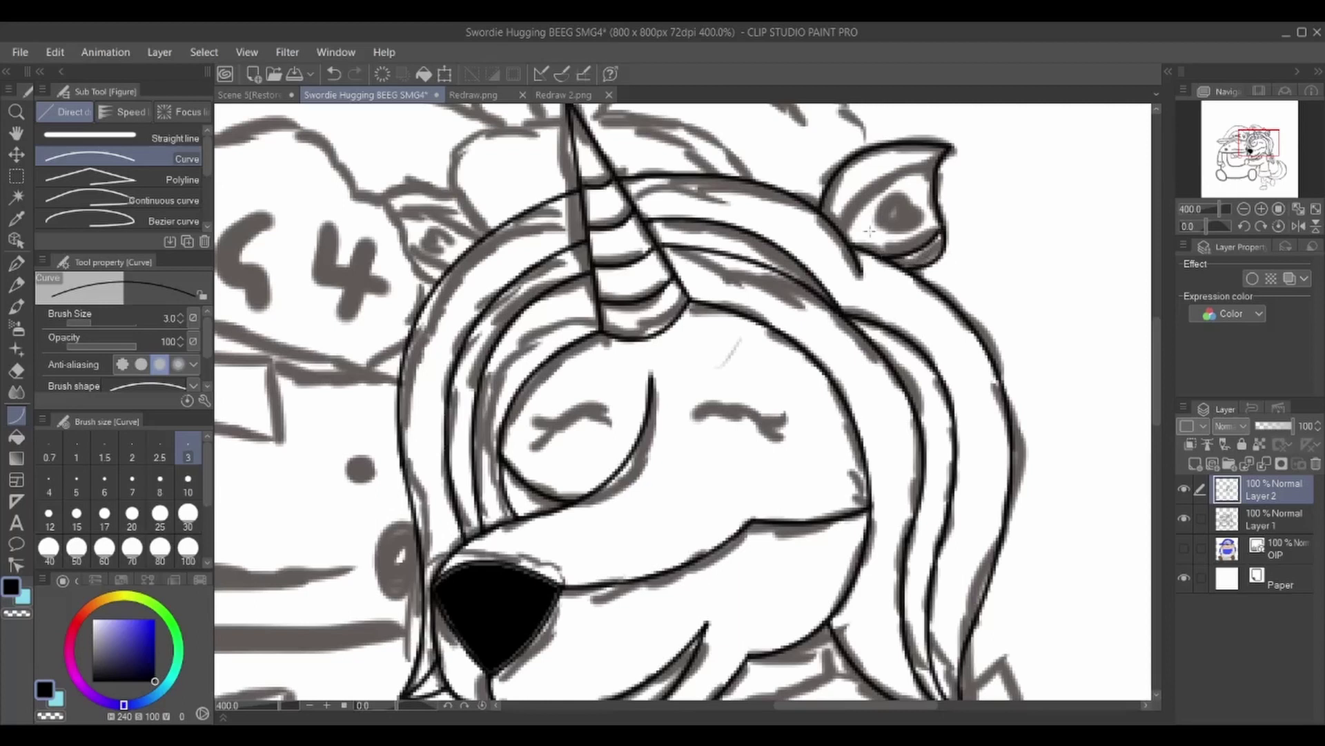
- Ink the curved brim of the hat behind the horn with curves following the sketch
{"action": "mouse_move", "coordinate": [838, 231]}
{"action": "left_mouse_down"}
{"action": "mouse_move", "coordinate": [890, 356]}
{"action": "mouse_move", "coordinate": [990, 417]}
{"action": "left_mouse_up"}
{"action": "left_click_drag", "start_coordinate": [636, 448], "coordinate": [648, 341]}
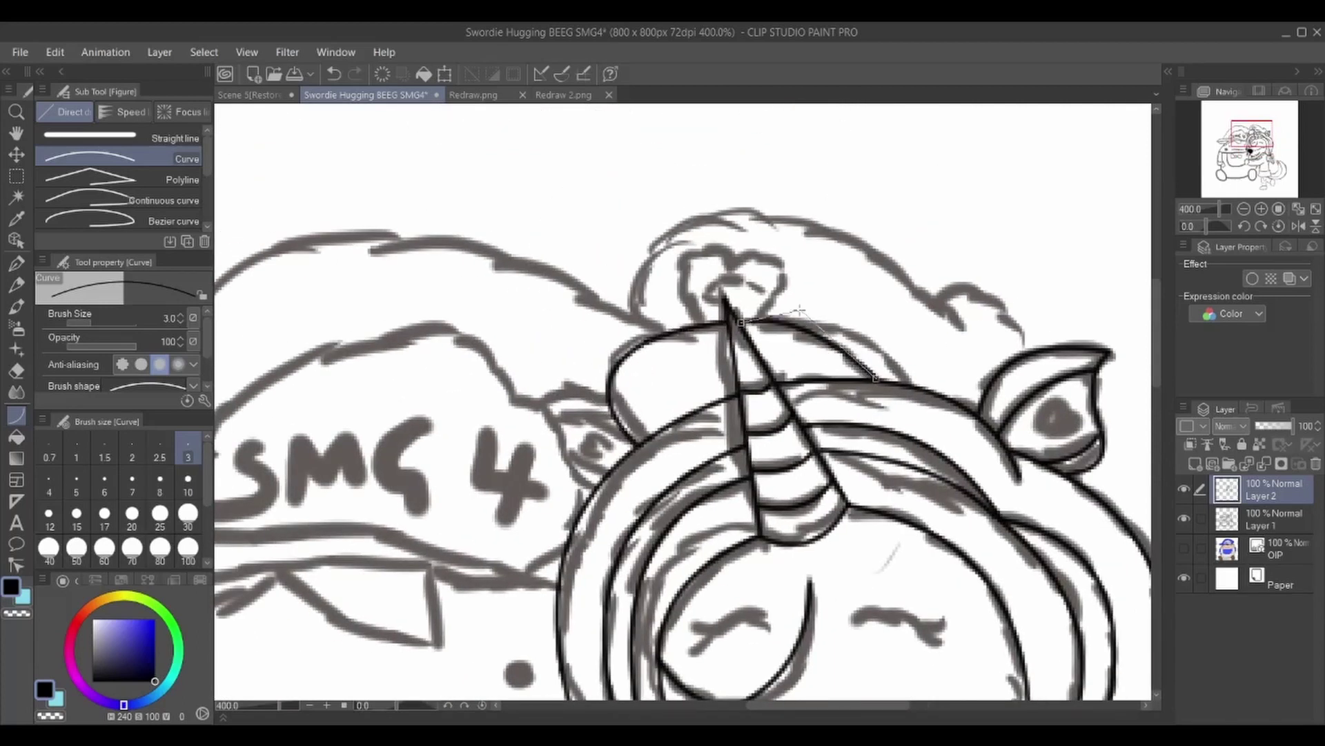
{"action": "left_click", "coordinate": [891, 325]}
- Ink the hat's domed outline, the small bump beside the ear and the heart emblem above the horn
{"action": "left_click_drag", "start_coordinate": [793, 221], "coordinate": [905, 254]}
{"action": "key", "text": "ctrl+z"}
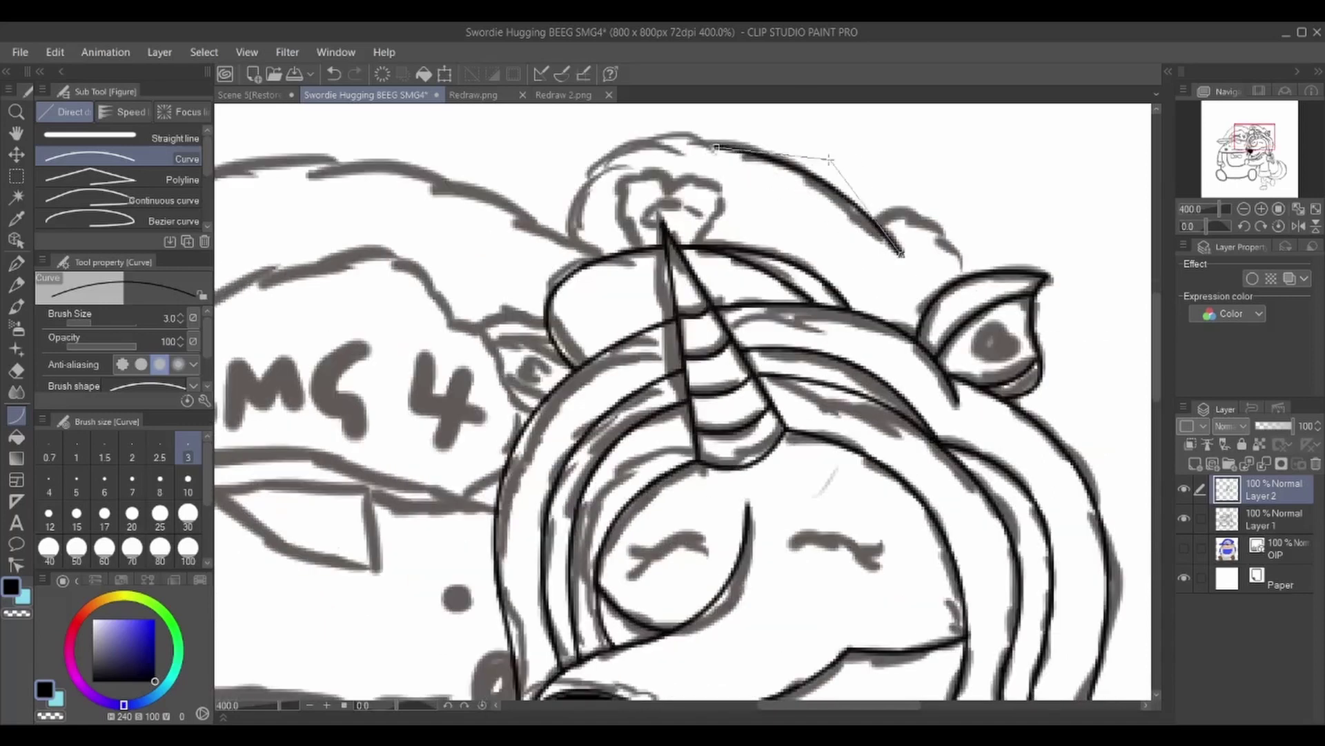
{"action": "mouse_move", "coordinate": [579, 162]}
{"action": "left_mouse_down"}
{"action": "mouse_move", "coordinate": [629, 134]}
{"action": "mouse_move", "coordinate": [759, 142]}
{"action": "mouse_move", "coordinate": [899, 255]}
{"action": "mouse_move", "coordinate": [969, 275]}
{"action": "left_mouse_up"}
{"action": "left_click", "coordinate": [600, 138]}
{"action": "left_click", "coordinate": [883, 209]}
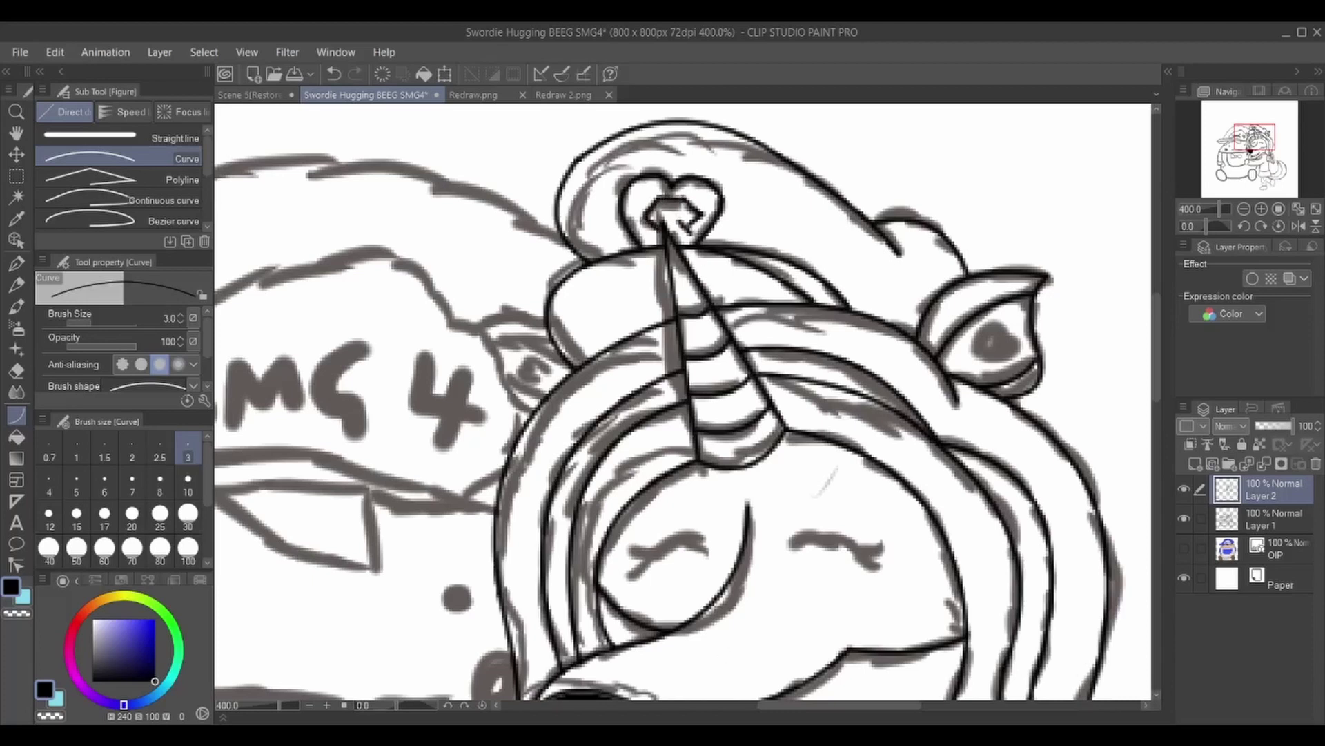
- Ink the small heart marking inside the nearer ear with short curves
{"action": "key", "text": "ctrl+plus"}
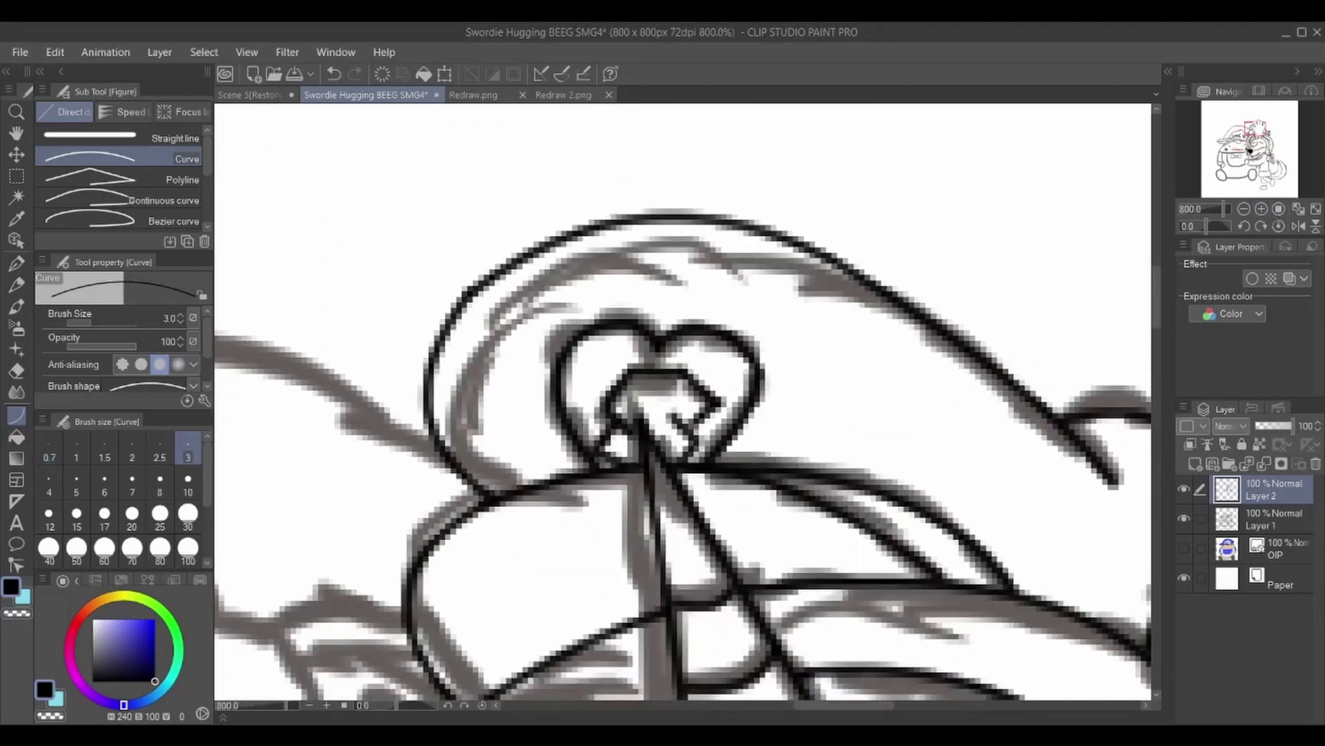
{"action": "left_click_drag", "start_coordinate": [966, 387], "coordinate": [642, 159]}
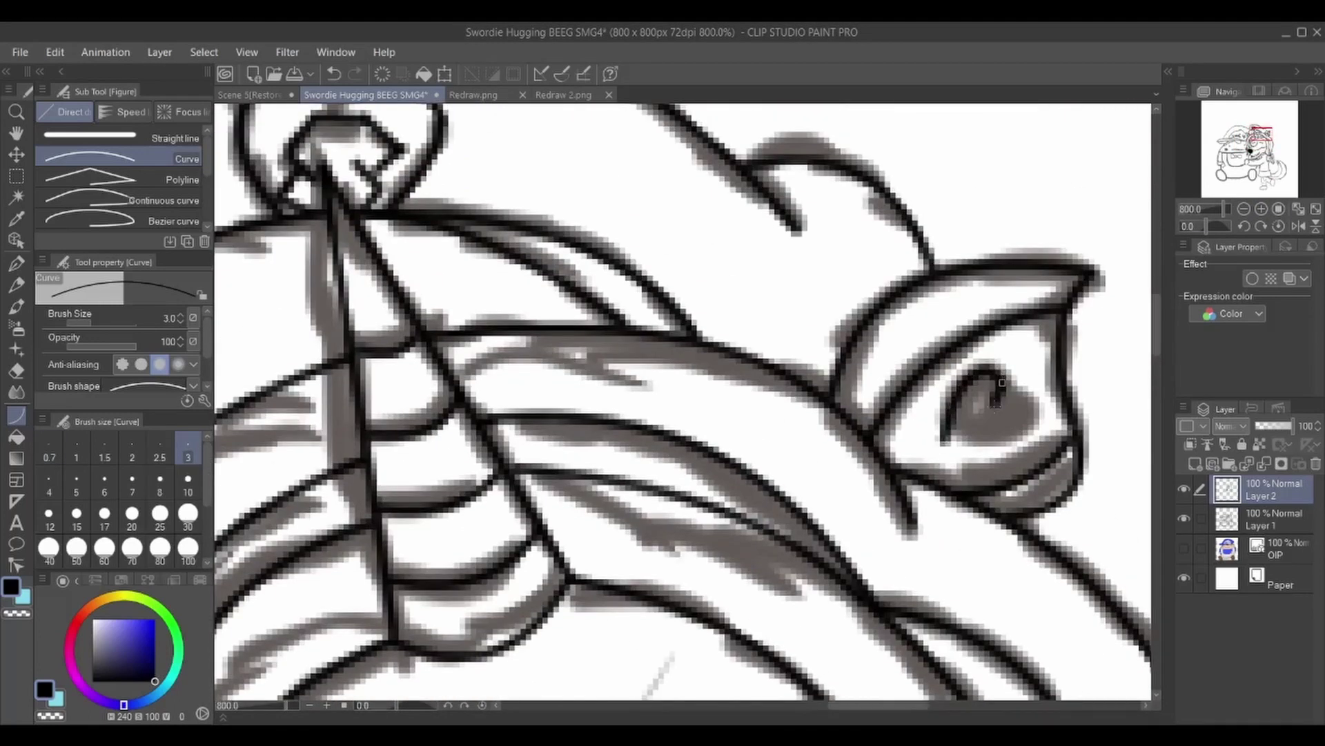
{"action": "left_click", "coordinate": [1029, 388]}
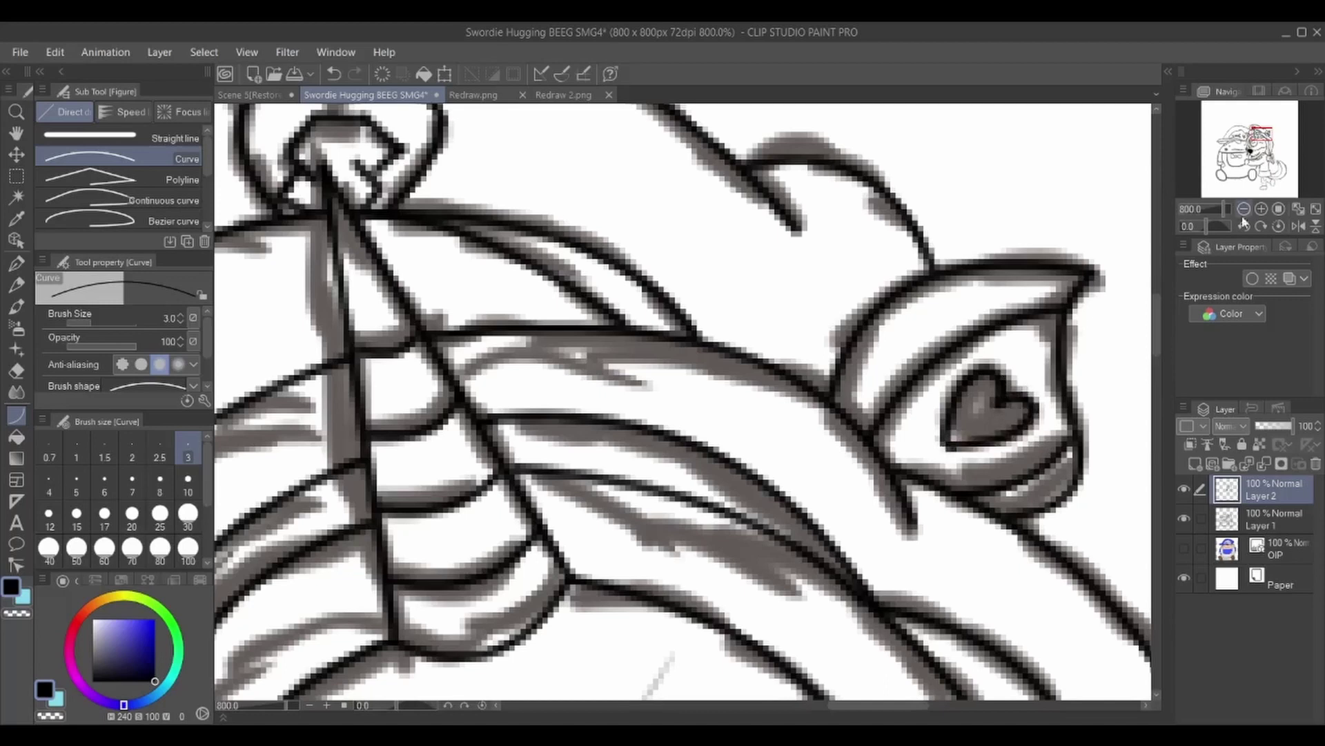
- Ink the far ear beside the SMG4 cap, including its outline, inner folds and small heart marking
{"action": "left_click", "coordinate": [1246, 138]}
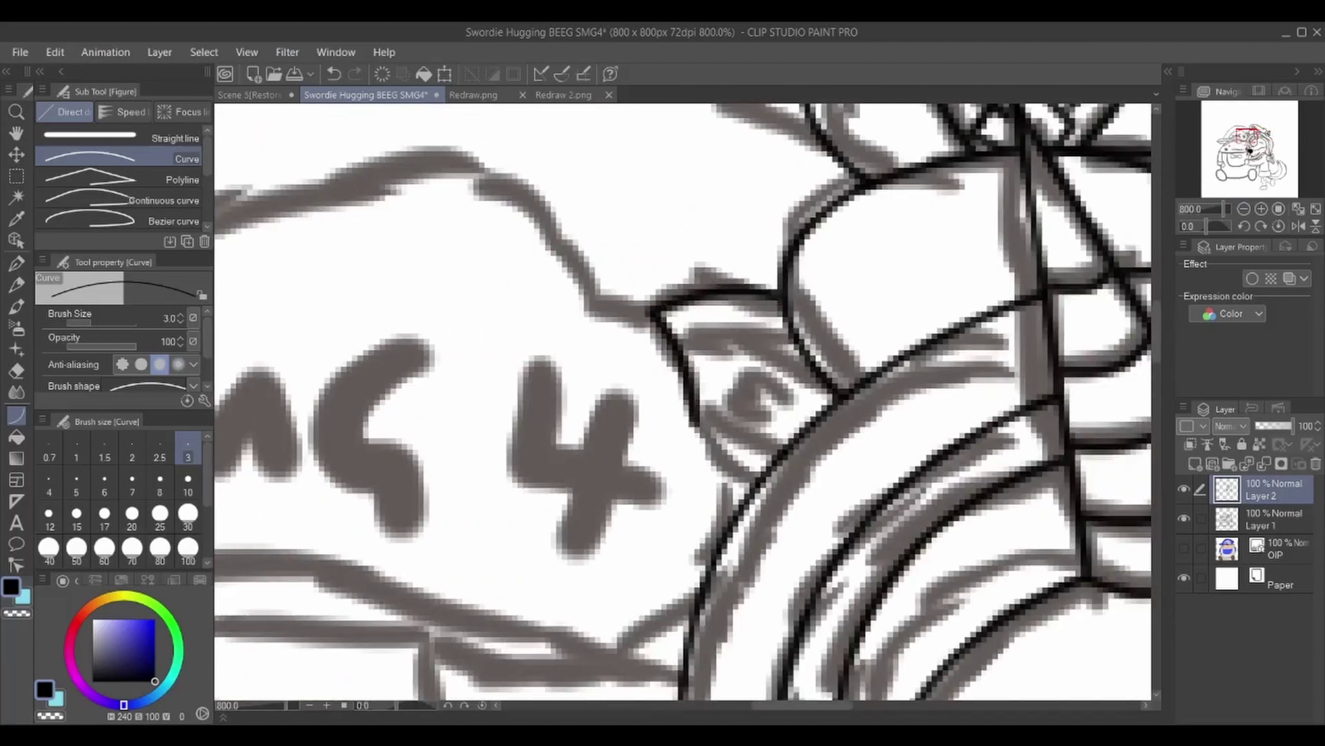
{"action": "left_click_drag", "start_coordinate": [678, 337], "coordinate": [802, 354]}
{"action": "left_click", "coordinate": [739, 328]}
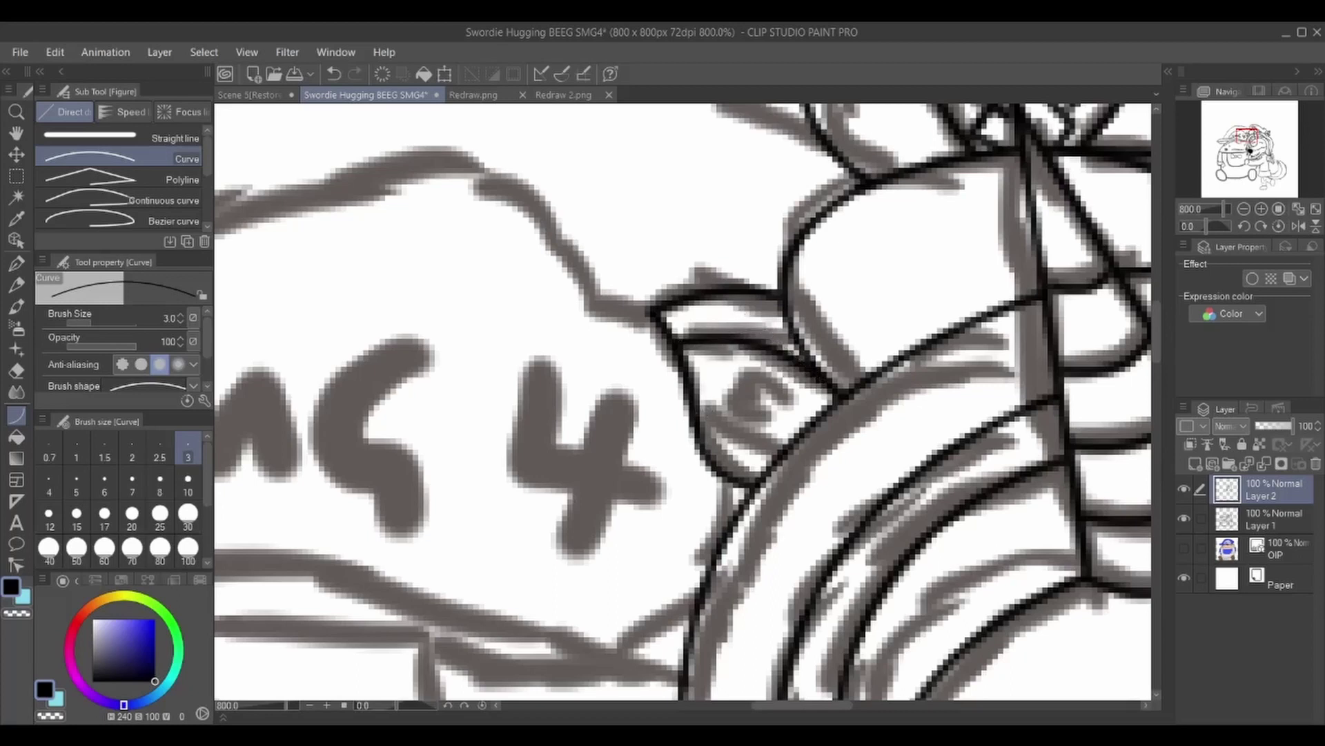
{"action": "left_click_drag", "start_coordinate": [699, 409], "coordinate": [783, 452]}
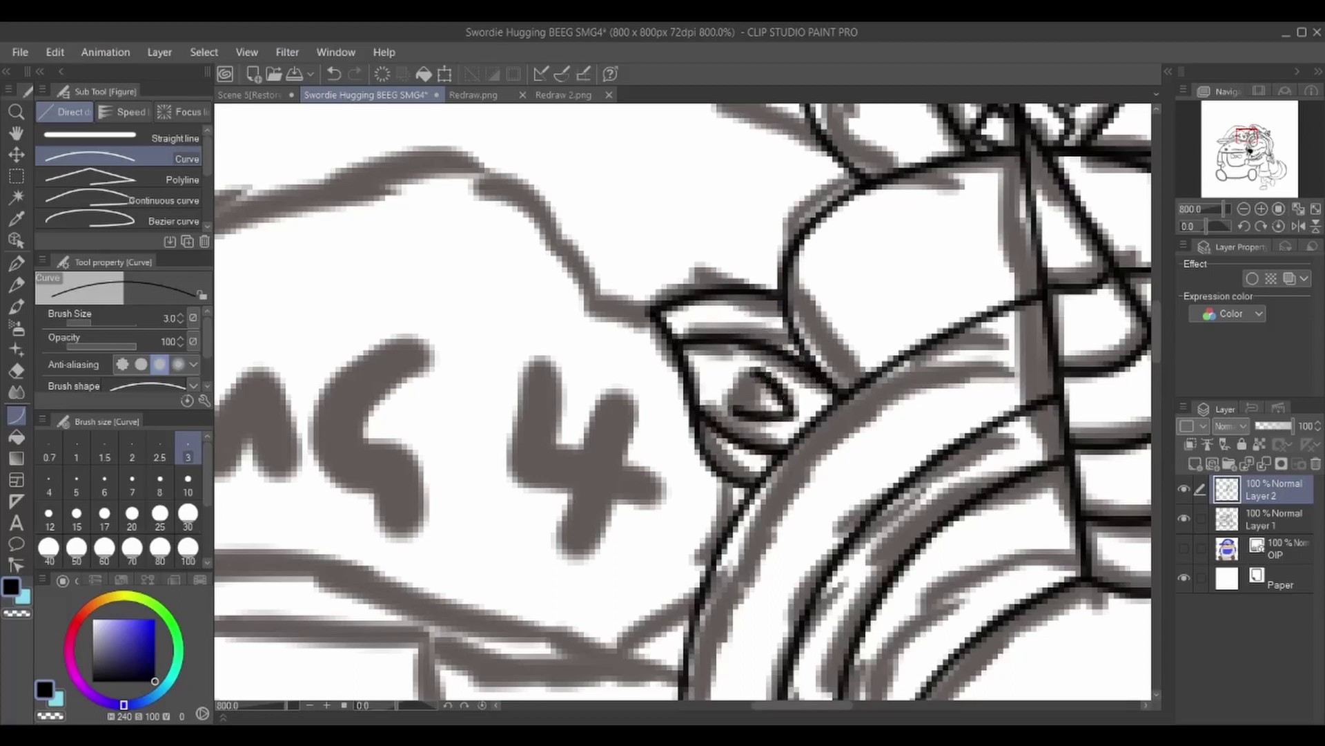
{"action": "mouse_move", "coordinate": [716, 386]}
{"action": "left_mouse_down"}
{"action": "mouse_move", "coordinate": [407, 270]}
{"action": "mouse_move", "coordinate": [719, 442]}
{"action": "left_mouse_up"}
- Ink the collar's lower edge and vertical bands under the jaw, plus the two short lines hanging below it
{"action": "left_click_drag", "start_coordinate": [578, 446], "coordinate": [826, 369]}
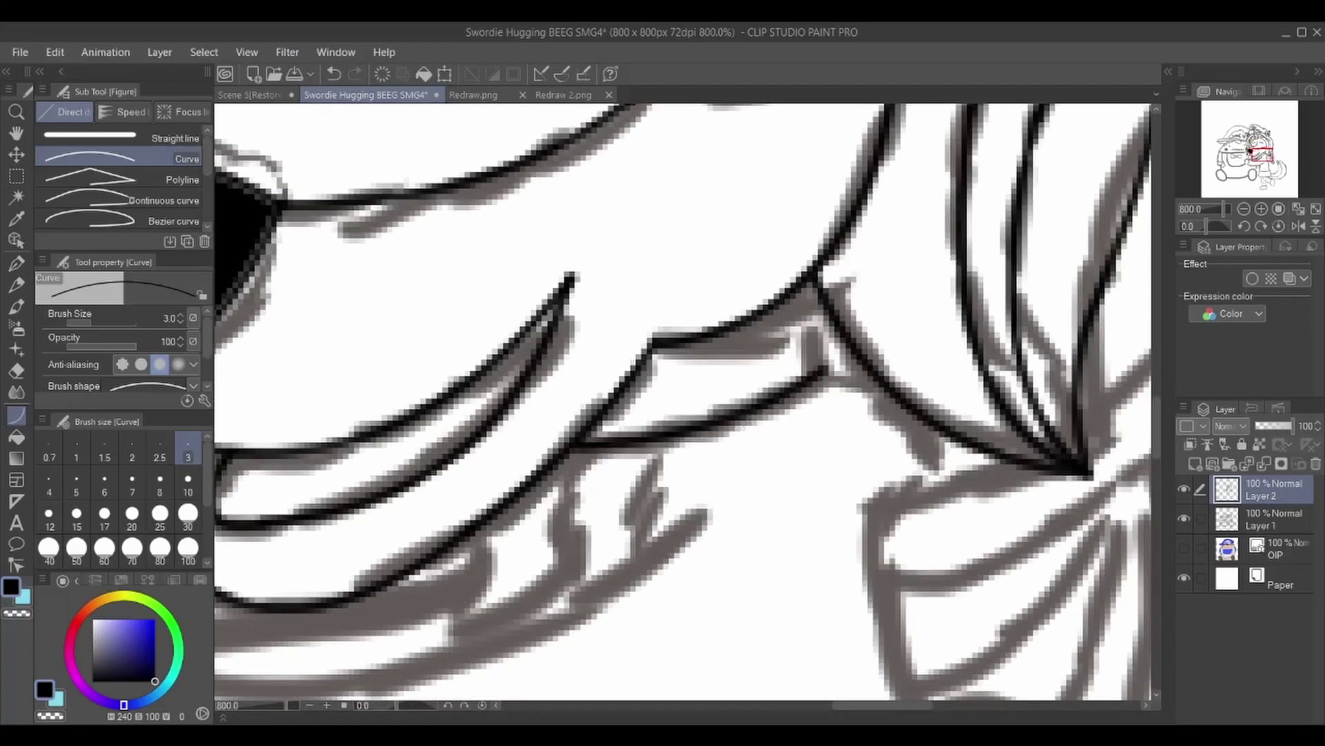
{"action": "left_click_drag", "start_coordinate": [569, 445], "coordinate": [556, 611]}
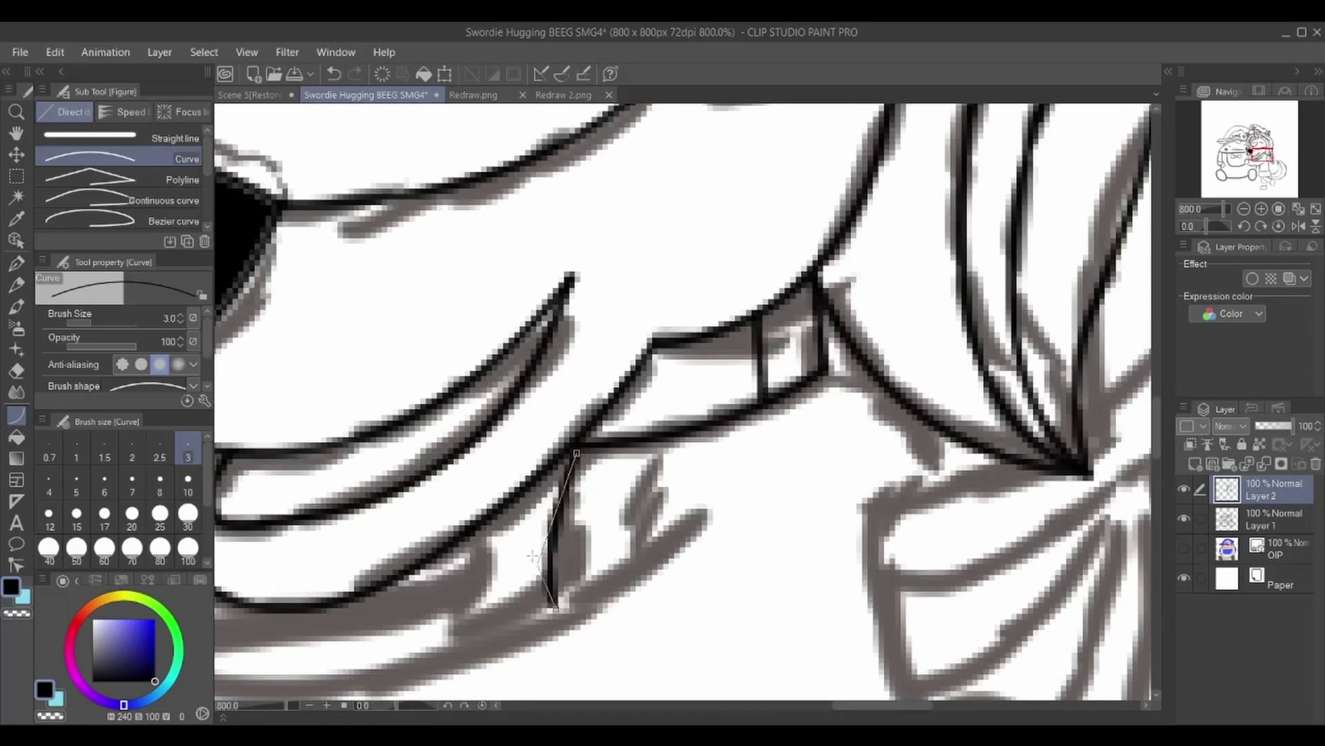
{"action": "left_click_drag", "start_coordinate": [663, 442], "coordinate": [645, 556]}
- Ink the upper and lower edges of the hugging arm, the sides of the torso and the curved waistline
{"action": "left_click_drag", "start_coordinate": [452, 573], "coordinate": [701, 519]}
{"action": "left_click_drag", "start_coordinate": [701, 519], "coordinate": [985, 521]}
{"action": "left_click_drag", "start_coordinate": [987, 514], "coordinate": [345, 659]}
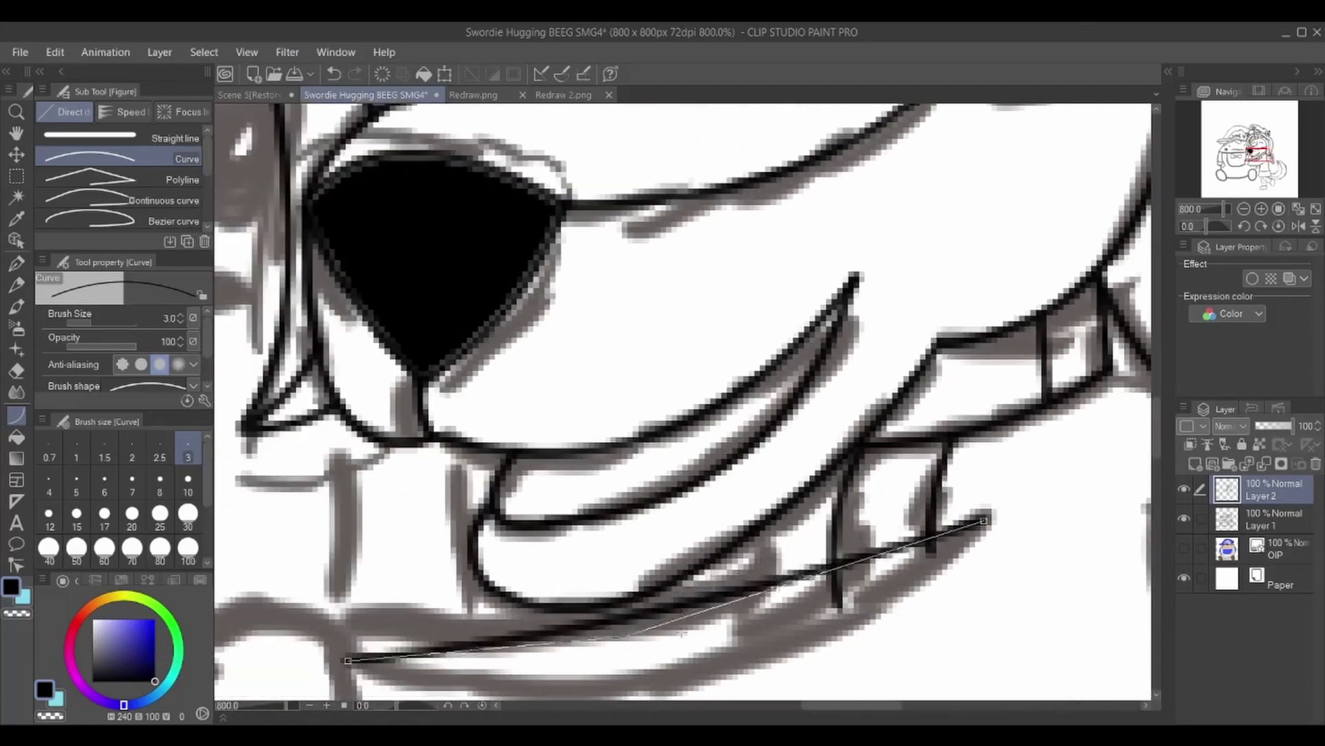
{"action": "left_click", "coordinate": [1244, 208]}
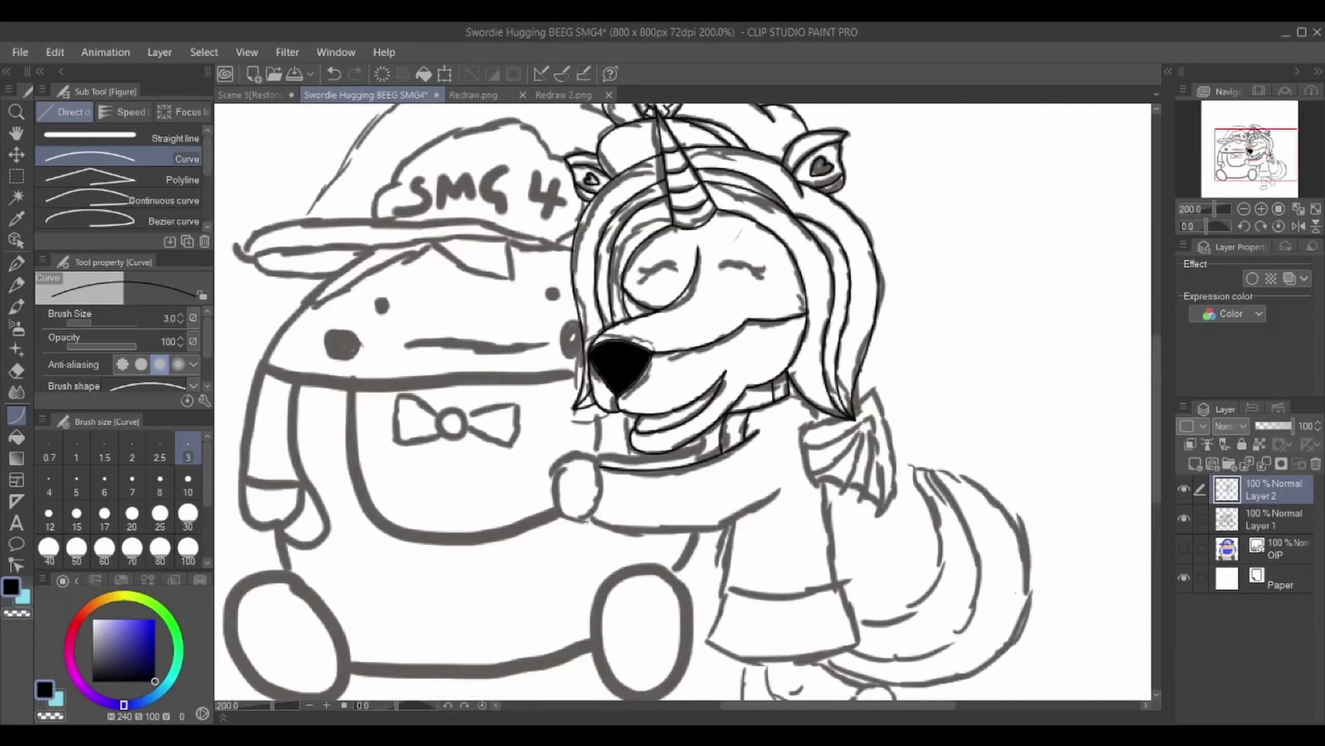
{"action": "left_click_drag", "start_coordinate": [778, 490], "coordinate": [776, 491]}
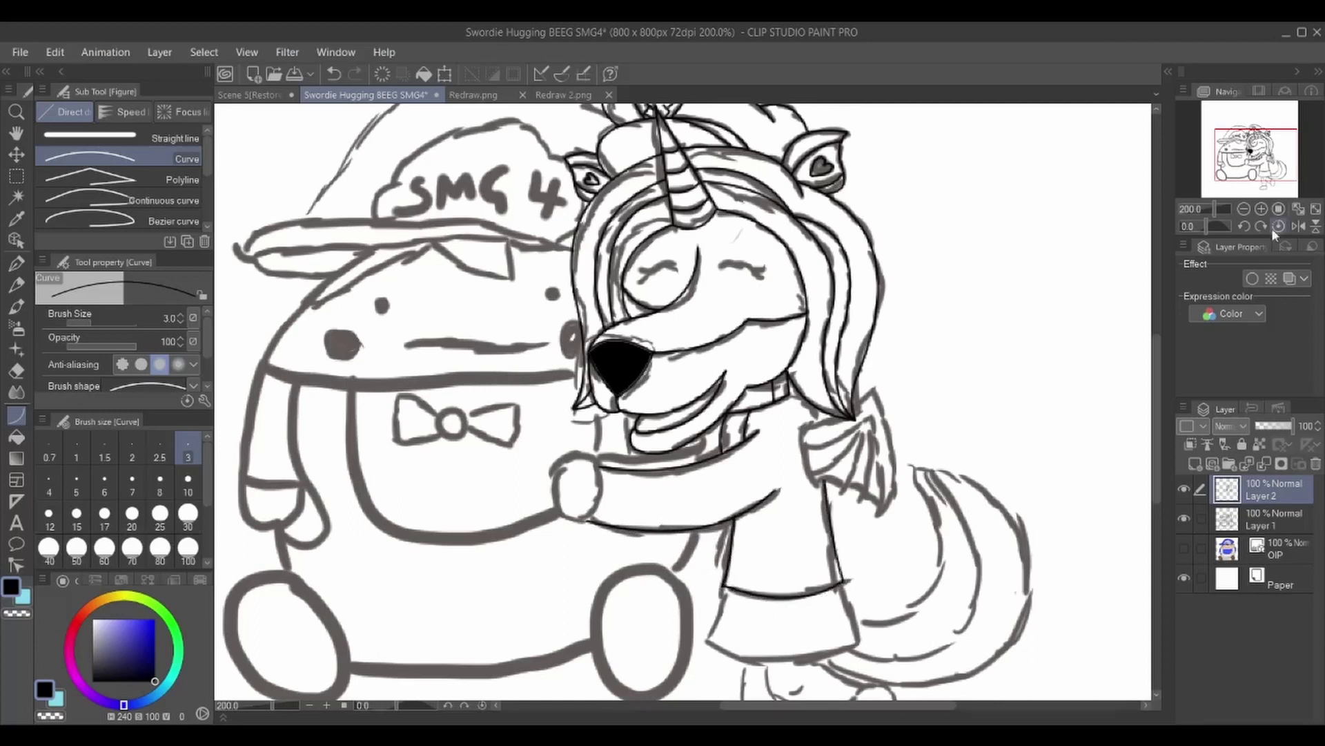
- Draw an ellipse over the sketched paw at the end of the hugging arm
{"action": "left_click", "coordinate": [1260, 210]}
{"action": "scroll", "coordinate": [124, 180], "scroll_direction": "down", "scroll_amount": 3}
{"action": "left_click", "coordinate": [90, 173]}
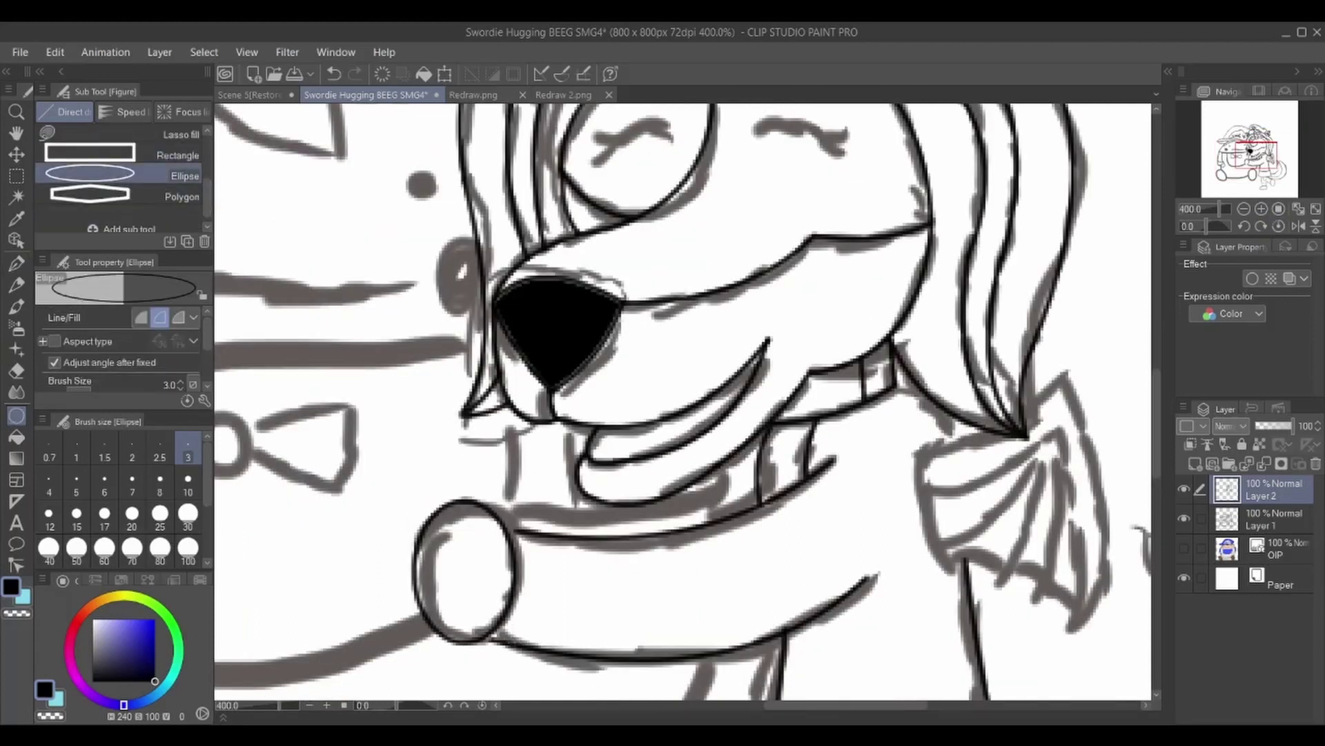
{"action": "left_click_drag", "start_coordinate": [470, 552], "coordinate": [311, 645]}
- Switch back to the Curve tool and ink the shoulder line from the collar toward the wing
{"action": "left_click", "coordinate": [1260, 210]}
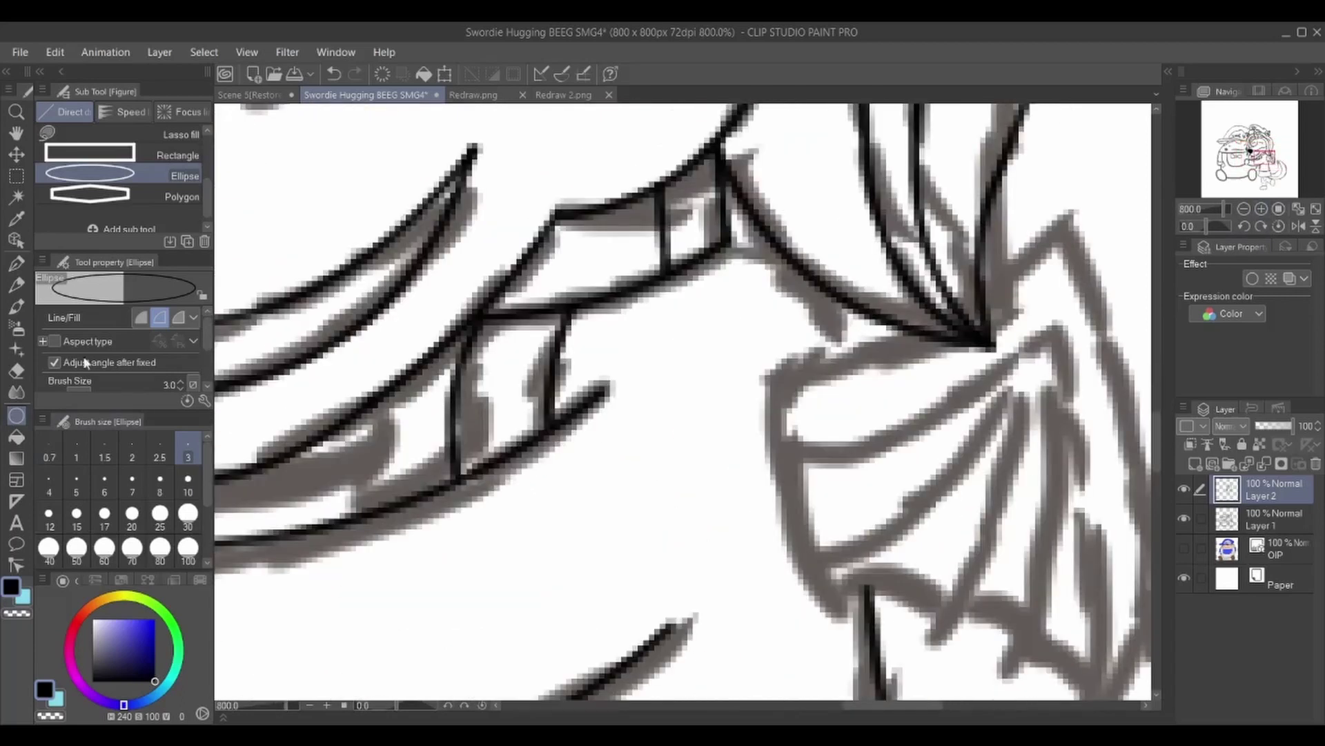
{"action": "scroll", "coordinate": [125, 180], "scroll_direction": "up", "scroll_amount": 3}
{"action": "left_click", "coordinate": [171, 157]}
{"action": "left_click_drag", "start_coordinate": [721, 155], "coordinate": [853, 338]}
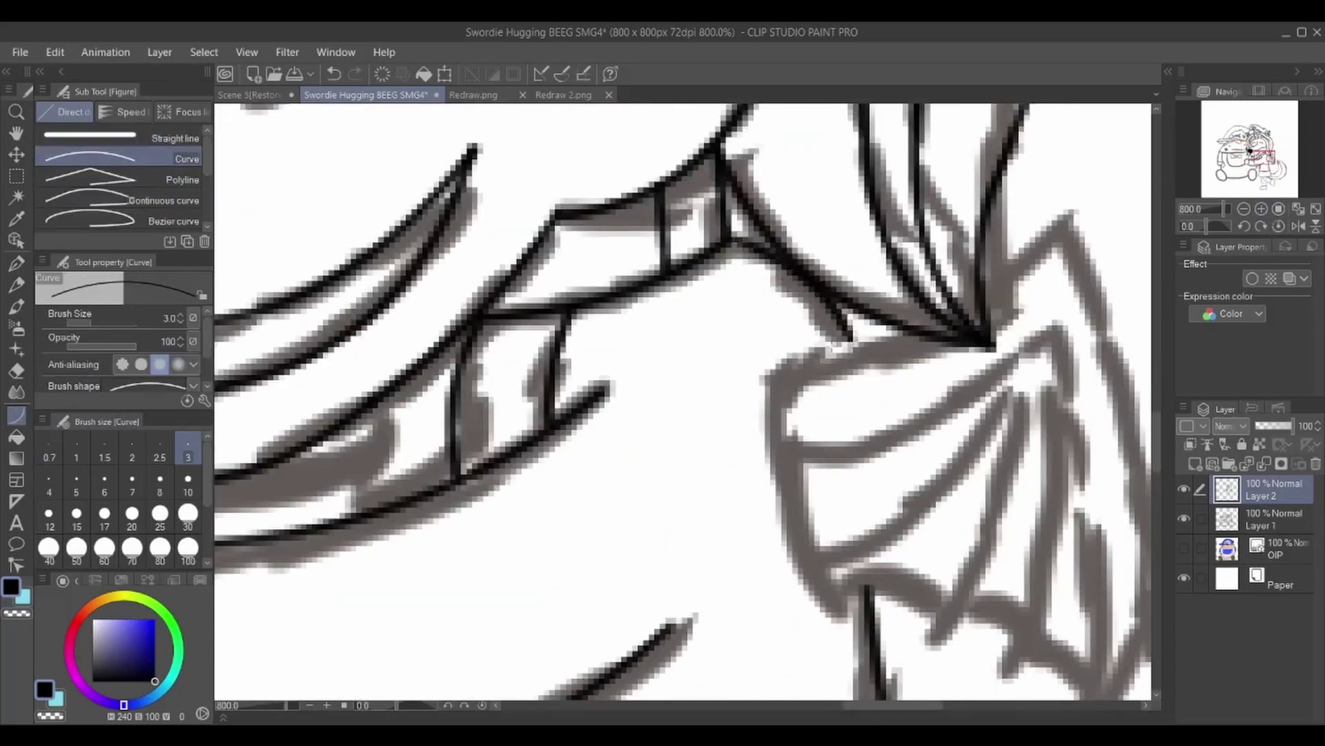
- Ink the wing's top edge, the short line up to its peak and the curved front edge
{"action": "left_click_drag", "start_coordinate": [994, 343], "coordinate": [766, 369]}
{"action": "left_click_drag", "start_coordinate": [990, 301], "coordinate": [1069, 218]}
{"action": "left_click_drag", "start_coordinate": [839, 608], "coordinate": [766, 369]}
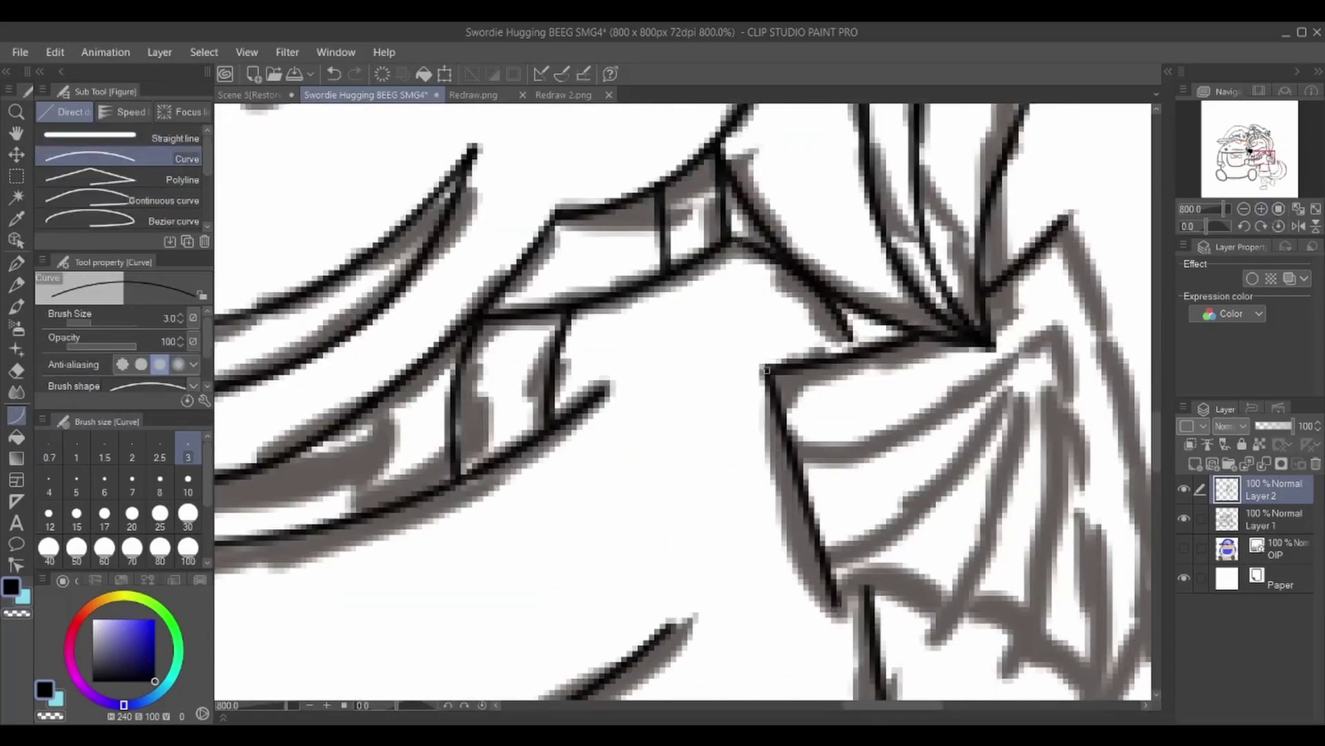
{"action": "left_click", "coordinate": [766, 369]}
- Ink the wing's upper rib, its long outer and inner back edges and the scalloped lower edge
{"action": "left_click_drag", "start_coordinate": [774, 442], "coordinate": [1049, 304]}
{"action": "left_click_drag", "start_coordinate": [1094, 697], "coordinate": [1066, 219]}
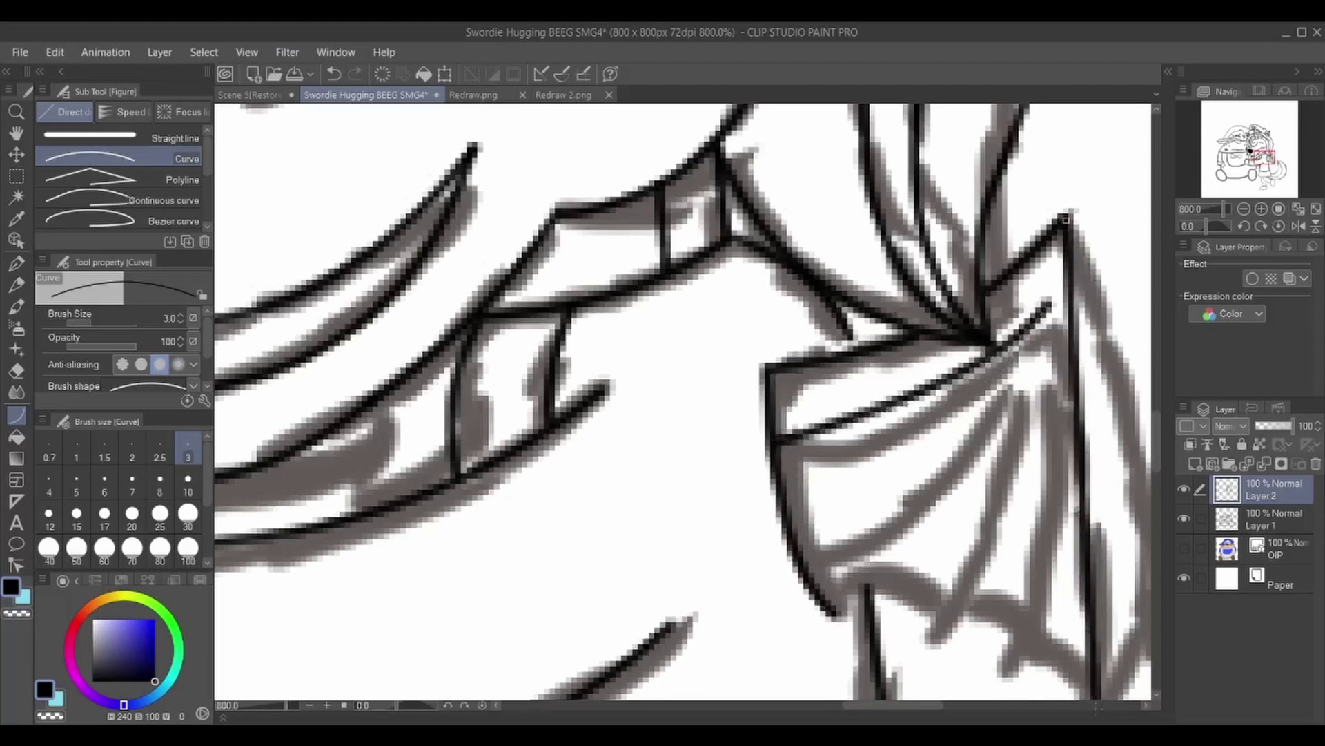
{"action": "scroll", "coordinate": [1067, 220], "scroll_direction": "down", "scroll_amount": 1}
{"action": "left_click_drag", "start_coordinate": [1087, 683], "coordinate": [1045, 262]}
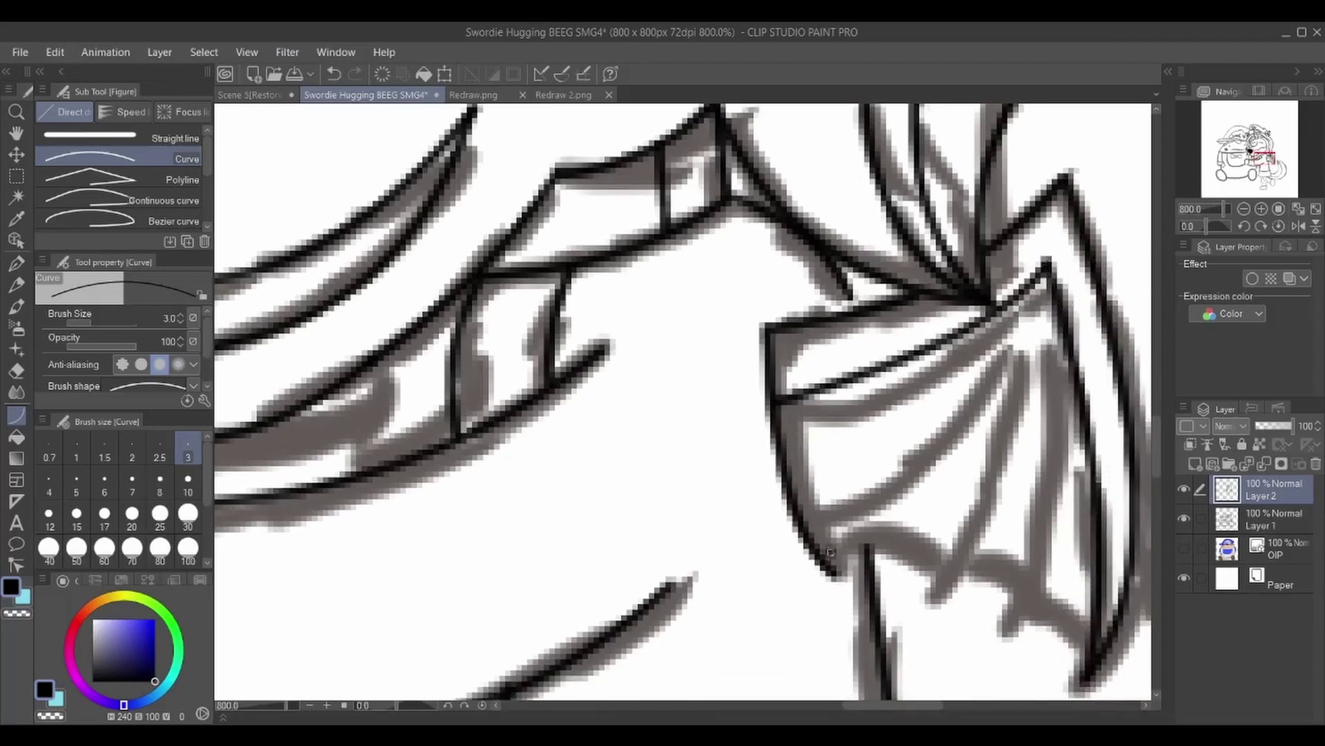
{"action": "left_click_drag", "start_coordinate": [830, 551], "coordinate": [939, 554]}
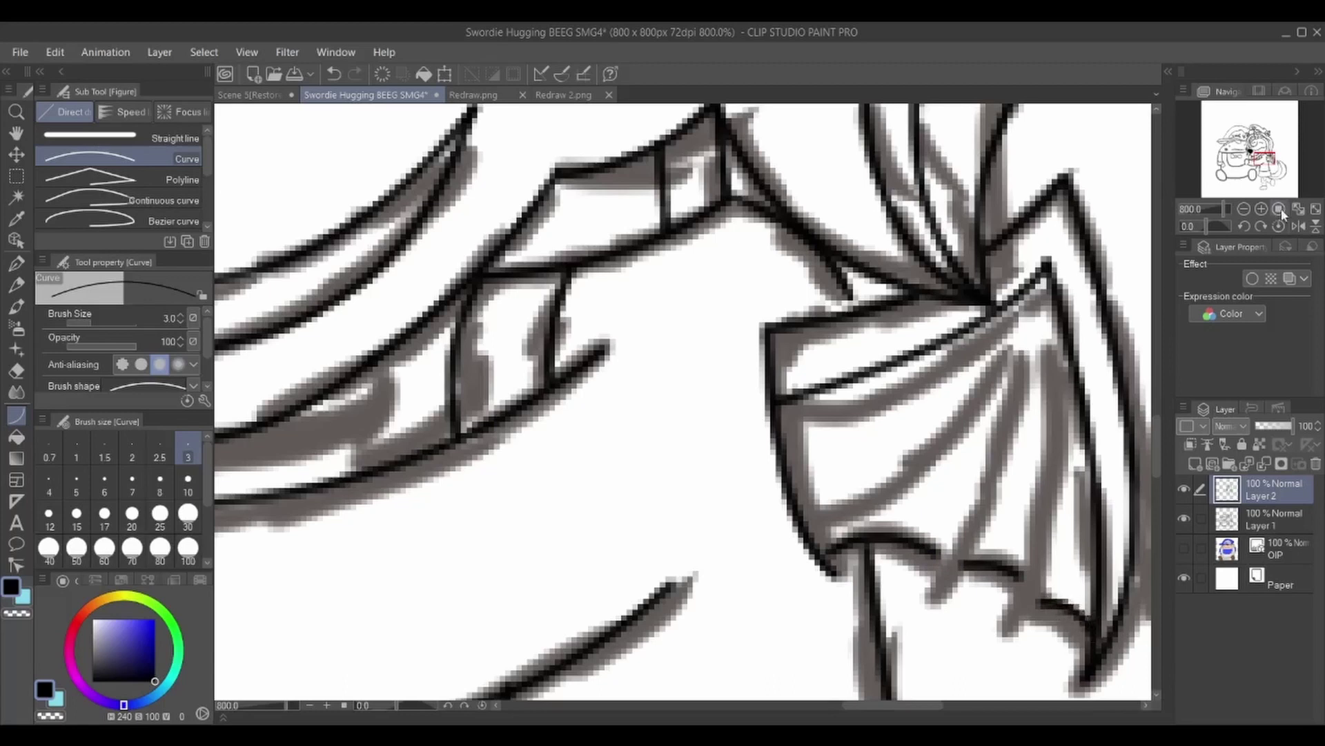
- Ink the flared skirt below the waistline with two slanted sides and a curved hem
{"action": "scroll", "coordinate": [690, 414], "scroll_direction": "down", "scroll_amount": 3}
{"action": "scroll", "coordinate": [759, 311], "scroll_direction": "up", "scroll_amount": 3}
{"action": "mouse_move", "coordinate": [973, 228]}
{"action": "left_mouse_down"}
{"action": "mouse_move", "coordinate": [1022, 414]}
{"action": "mouse_move", "coordinate": [1051, 466]}
{"action": "left_mouse_up"}
{"action": "left_click_drag", "start_coordinate": [1051, 466], "coordinate": [481, 474]}
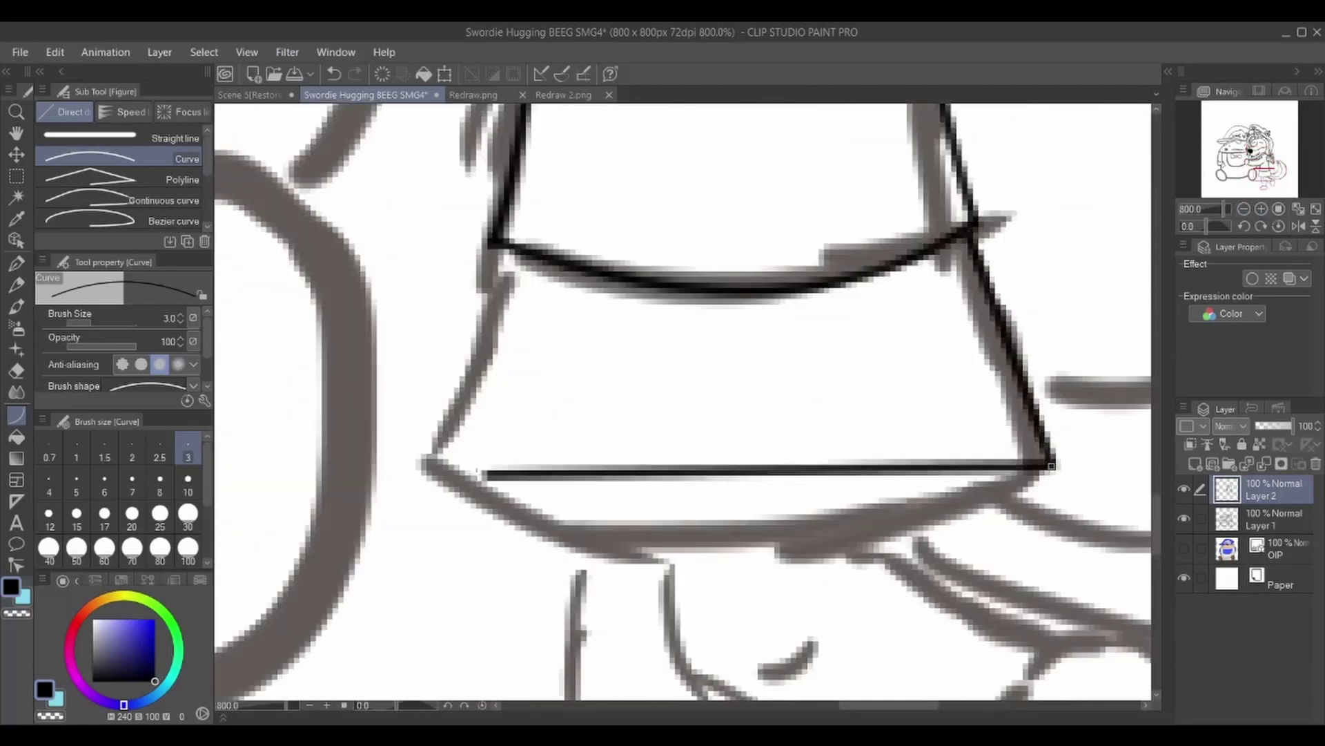
{"action": "left_click", "coordinate": [766, 511]}
{"action": "left_click_drag", "start_coordinate": [511, 243], "coordinate": [428, 464]}
{"action": "left_click_drag", "start_coordinate": [1251, 173], "coordinate": [1265, 170]}
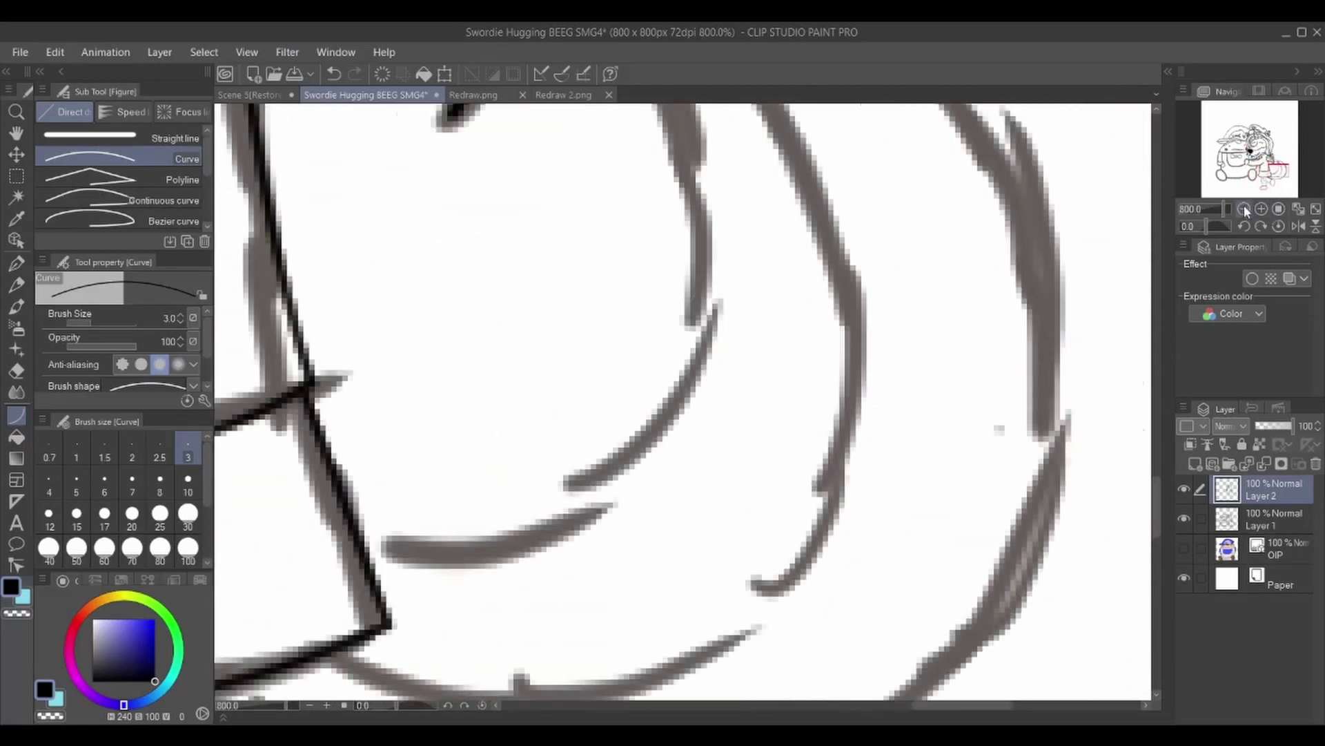
- Ink the tail's inner edge, its outer edge and the curved stripe line between them
{"action": "left_click", "coordinate": [1244, 209]}
{"action": "mouse_move", "coordinate": [520, 477]}
{"action": "left_mouse_down"}
{"action": "mouse_move", "coordinate": [775, 287]}
{"action": "mouse_move", "coordinate": [636, 163]}
{"action": "left_mouse_up"}
{"action": "left_click", "coordinate": [694, 346]}
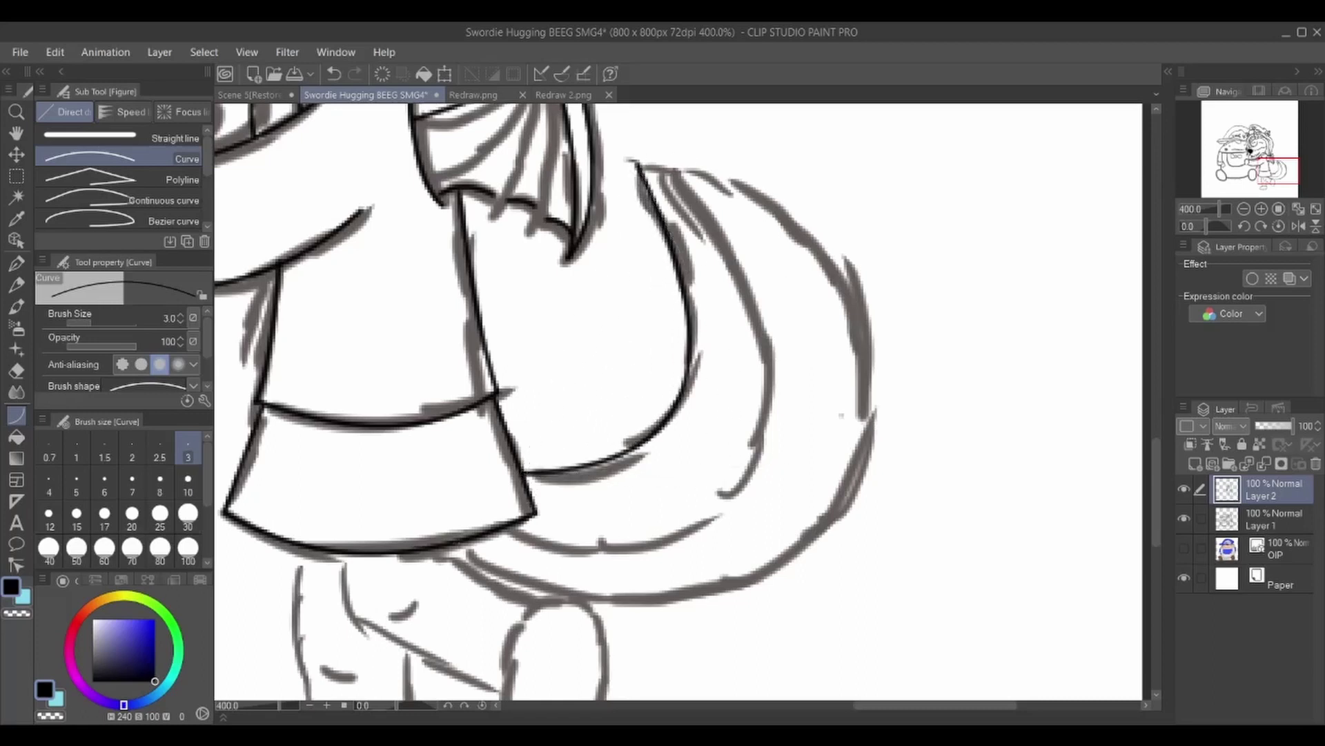
{"action": "mouse_move", "coordinate": [459, 546]}
{"action": "left_mouse_down"}
{"action": "mouse_move", "coordinate": [865, 445]}
{"action": "mouse_move", "coordinate": [738, 168]}
{"action": "mouse_move", "coordinate": [636, 162]}
{"action": "left_mouse_up"}
{"action": "left_click", "coordinate": [754, 686]}
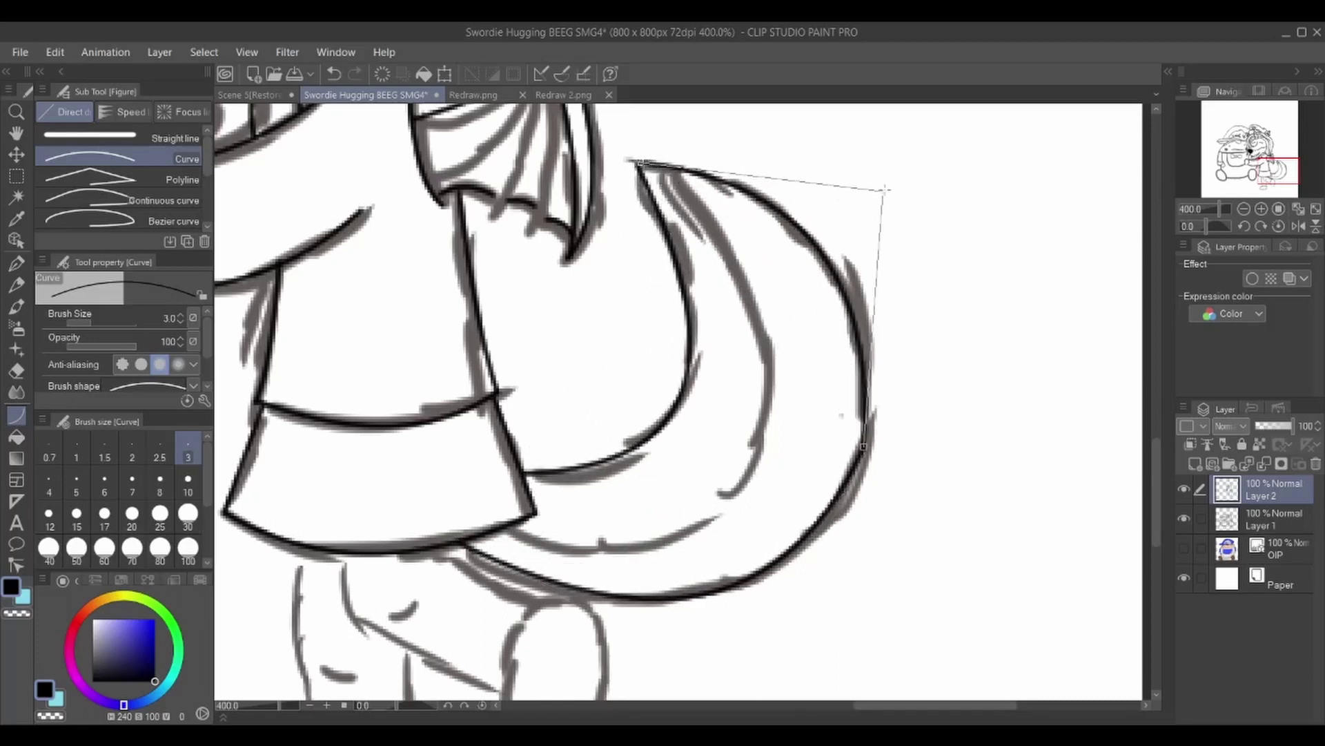
{"action": "left_click", "coordinate": [886, 189]}
{"action": "left_click_drag", "start_coordinate": [507, 530], "coordinate": [666, 166]}
{"action": "left_click", "coordinate": [752, 573]}
{"action": "scroll", "coordinate": [910, 217], "scroll_direction": "up", "scroll_amount": 3}
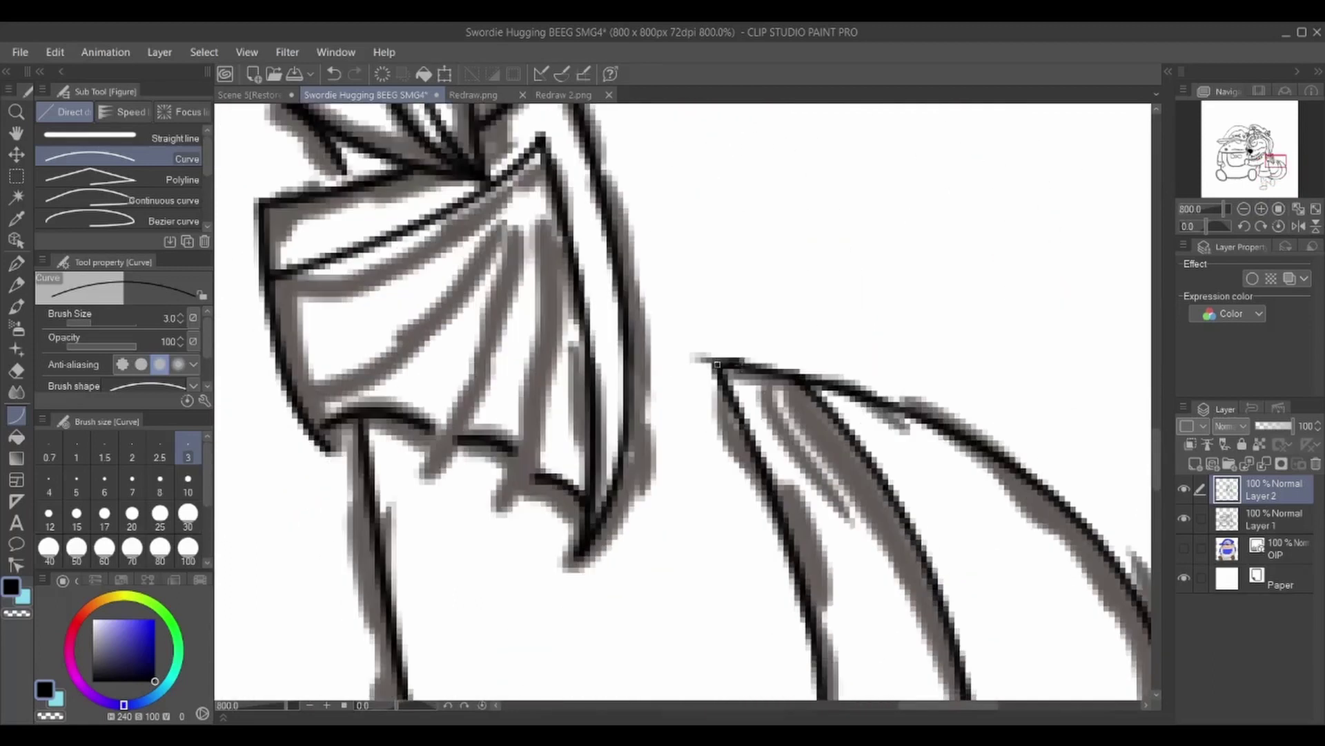
{"action": "scroll", "coordinate": [691, 387], "scroll_direction": "down", "scroll_amount": 4}
- Ink the raised leg's lower and upper edges from the skirt hem toward the shoe
{"action": "scroll", "coordinate": [663, 394], "scroll_direction": "up", "scroll_amount": 4}
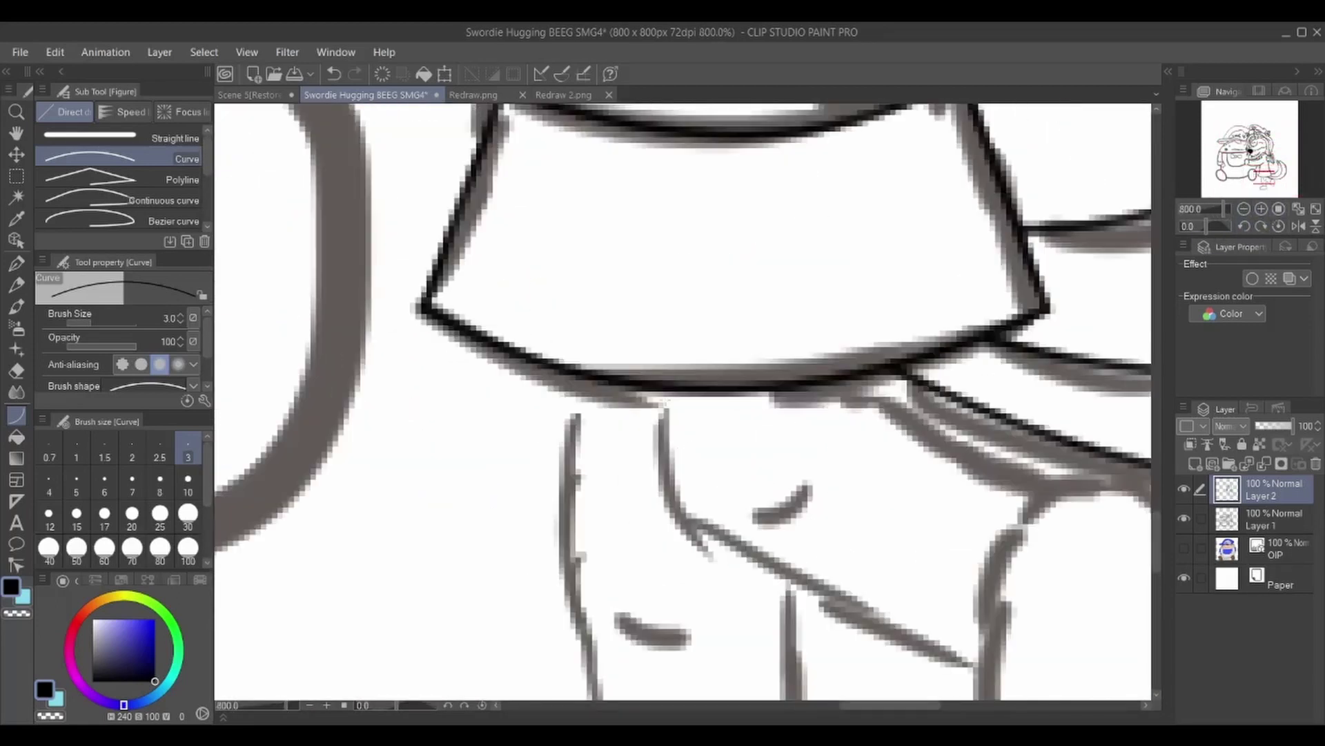
{"action": "mouse_move", "coordinate": [657, 391]}
{"action": "left_mouse_down"}
{"action": "mouse_move", "coordinate": [806, 547]}
{"action": "mouse_move", "coordinate": [974, 652]}
{"action": "left_mouse_up"}
{"action": "left_click", "coordinate": [673, 566]}
{"action": "left_click_drag", "start_coordinate": [839, 380], "coordinate": [972, 698]}
{"action": "left_click", "coordinate": [1047, 484]}
{"action": "scroll", "coordinate": [1047, 484], "scroll_direction": "down", "scroll_amount": 2}
- Ink the oval outline of the raised leg's shoe with connected curves
{"action": "left_click_drag", "start_coordinate": [967, 525], "coordinate": [1083, 674]}
{"action": "left_click_drag", "start_coordinate": [1118, 421], "coordinate": [1082, 673]}
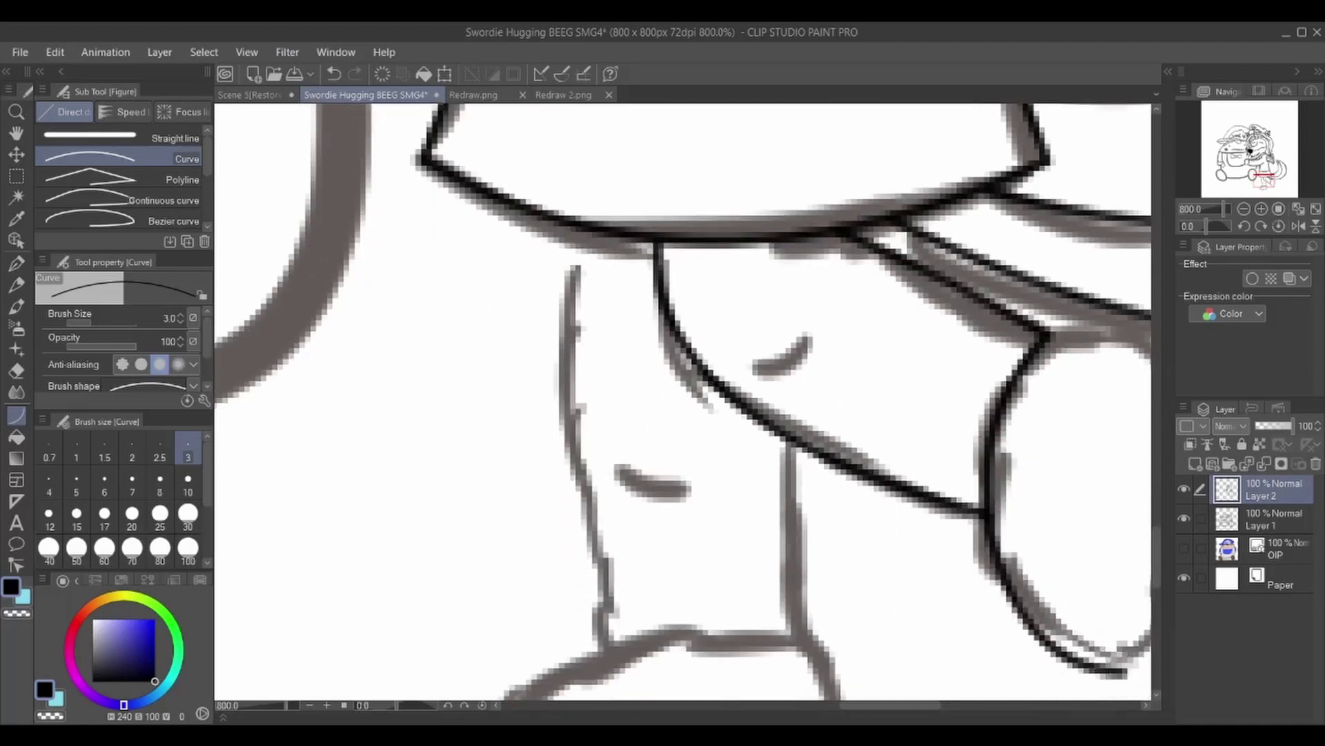
{"action": "scroll", "coordinate": [1083, 673], "scroll_direction": "right", "scroll_amount": 1}
{"action": "scroll", "coordinate": [1082, 673], "scroll_direction": "right", "scroll_amount": 1}
{"action": "left_click", "coordinate": [1103, 428]}
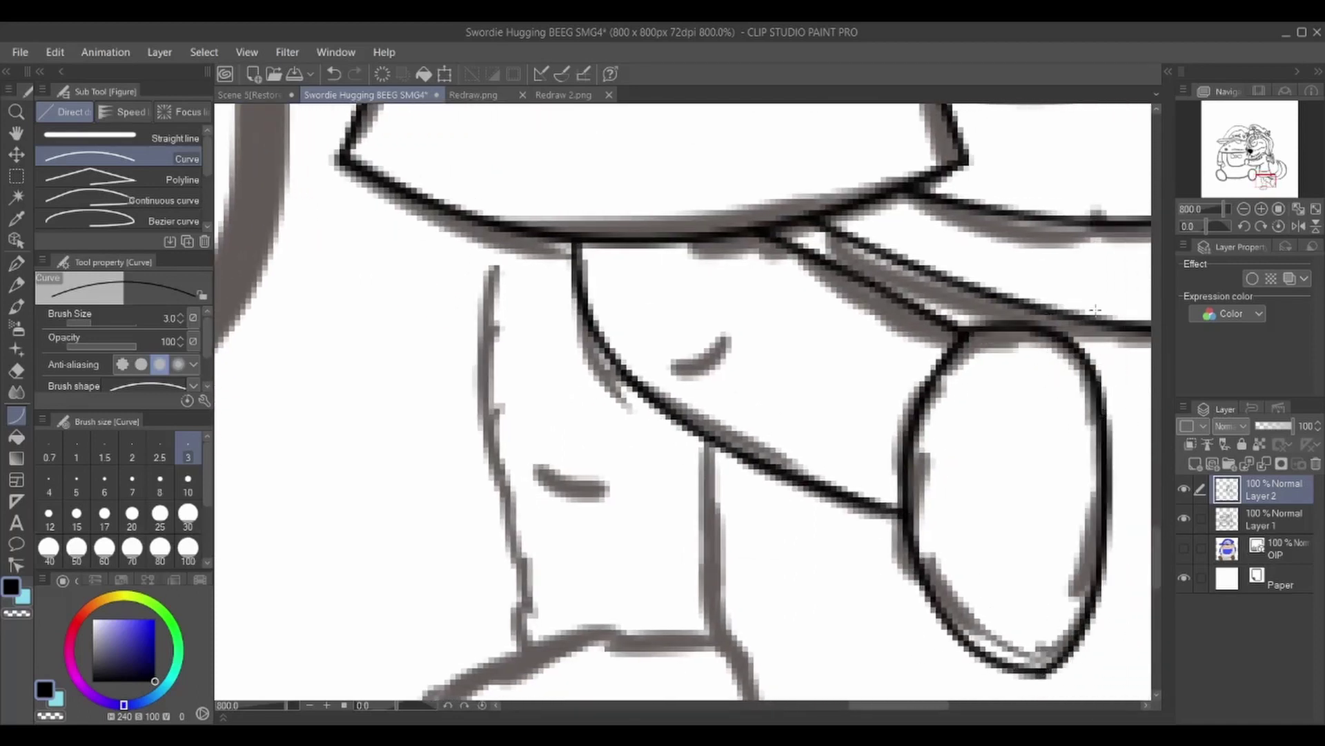
- Ink the knee mark on the raised leg and both sides of the standing leg
{"action": "left_click_drag", "start_coordinate": [674, 368], "coordinate": [730, 334]}
{"action": "left_click", "coordinate": [700, 365]}
{"action": "left_click_drag", "start_coordinate": [494, 225], "coordinate": [537, 647]}
{"action": "left_click", "coordinate": [453, 384]}
{"action": "left_click_drag", "start_coordinate": [705, 446], "coordinate": [721, 634]}
{"action": "left_click", "coordinate": [717, 566]}
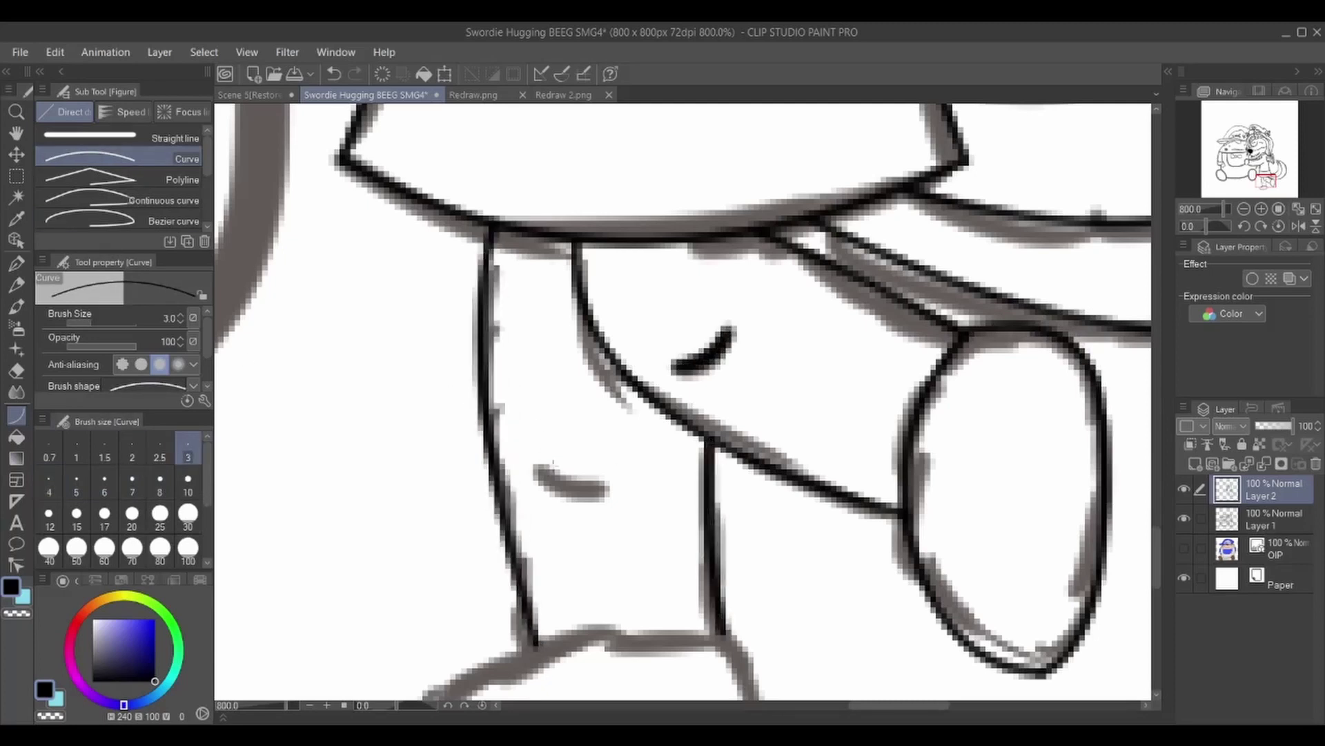
- Ink the standing leg's knee mark at brush size 4 and set the brush size back to 3
{"action": "left_click", "coordinate": [49, 483]}
{"action": "left_click_drag", "start_coordinate": [537, 475], "coordinate": [608, 492]}
{"action": "left_click", "coordinate": [188, 457]}
- Ink the standing leg's shoe with a top edge, rounded toe, sole and heel curve
{"action": "scroll", "coordinate": [684, 401], "scroll_direction": "down", "scroll_amount": 2}
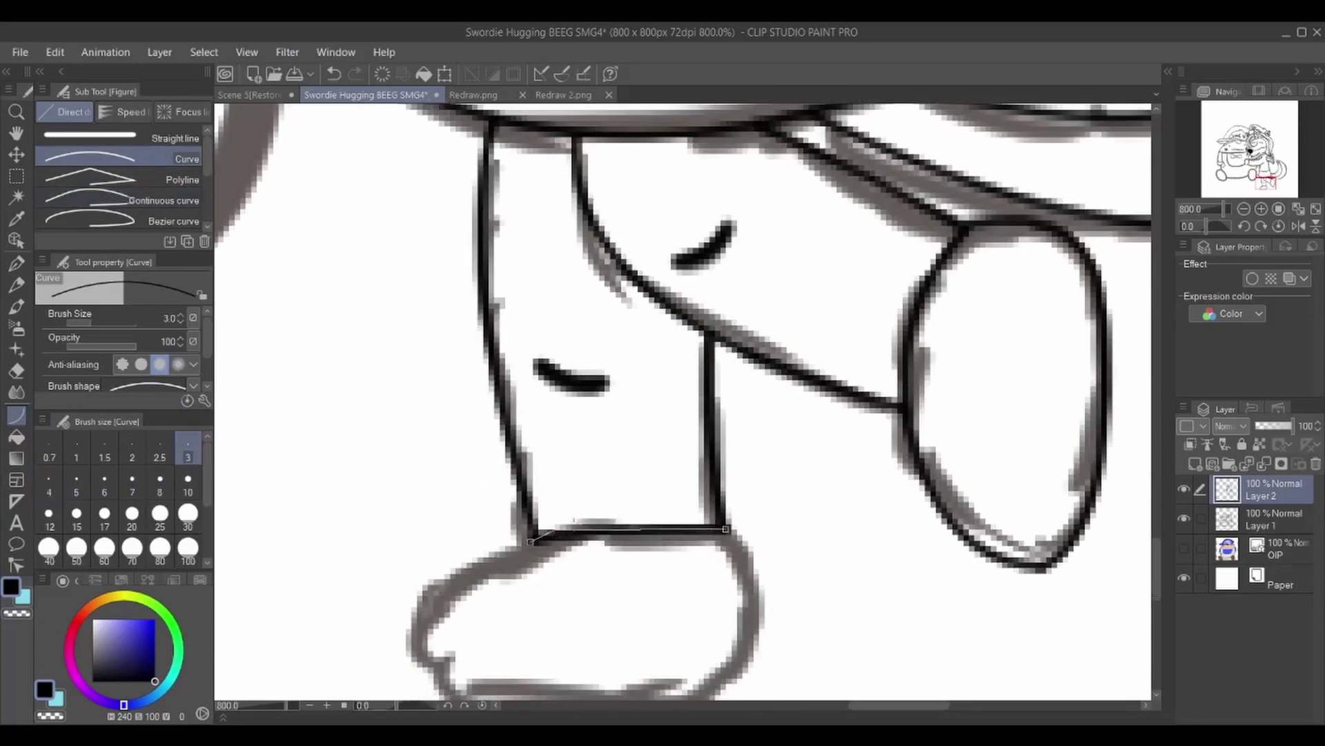
{"action": "mouse_move", "coordinate": [721, 526]}
{"action": "left_mouse_down"}
{"action": "mouse_move", "coordinate": [539, 542]}
{"action": "mouse_move", "coordinate": [435, 663]}
{"action": "left_mouse_up"}
{"action": "left_click", "coordinate": [403, 607]}
{"action": "scroll", "coordinate": [683, 401], "scroll_direction": "down", "scroll_amount": 1}
{"action": "left_click", "coordinate": [456, 646]}
{"action": "mouse_move", "coordinate": [429, 602]}
{"action": "left_mouse_down"}
{"action": "mouse_move", "coordinate": [502, 649]}
{"action": "mouse_move", "coordinate": [745, 609]}
{"action": "left_mouse_up"}
{"action": "left_click", "coordinate": [711, 668]}
{"action": "left_click_drag", "start_coordinate": [723, 470], "coordinate": [746, 608]}
{"action": "left_click", "coordinate": [759, 539]}
- Fill both of the unicorn's shoes with solid black
{"action": "left_click", "coordinate": [17, 436]}
{"action": "left_click", "coordinate": [587, 566]}
{"action": "left_click", "coordinate": [1001, 345]}
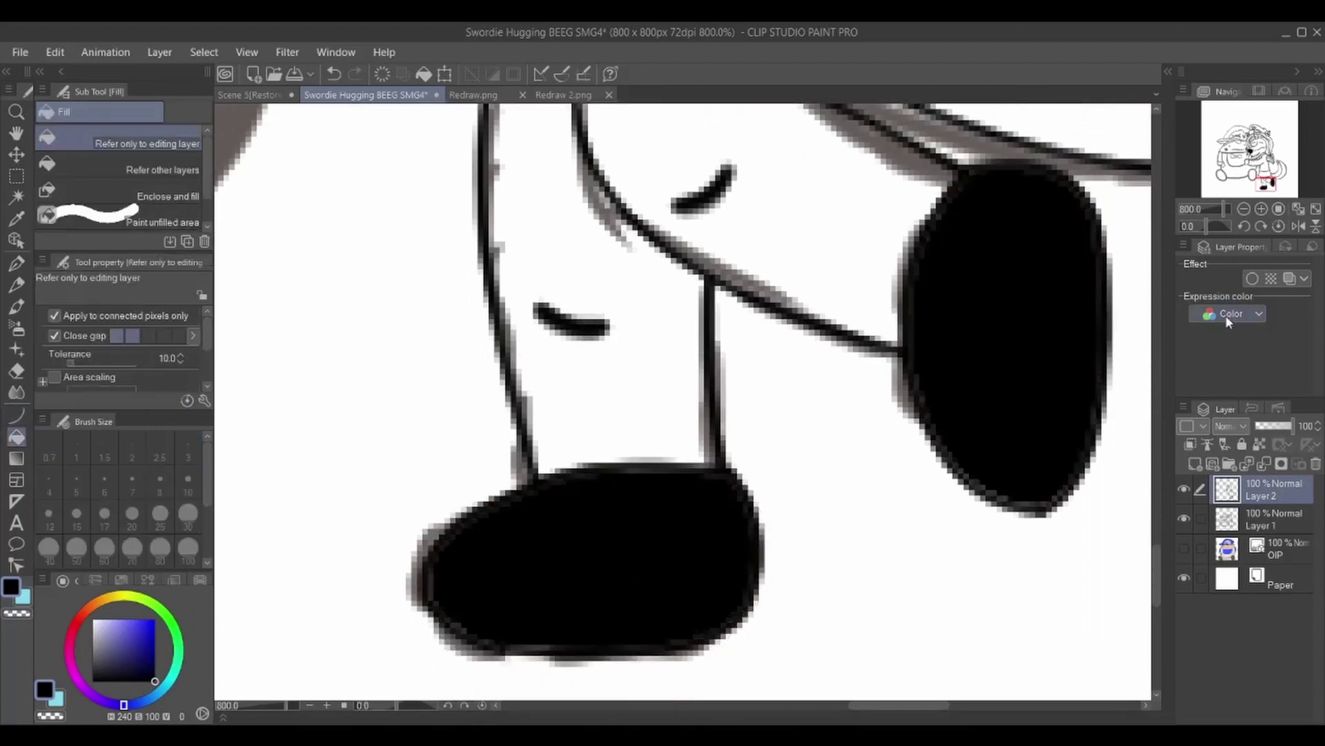
{"action": "left_click", "coordinate": [1262, 208]}
{"action": "left_click", "coordinate": [1243, 209]}
{"action": "mouse_move", "coordinate": [1253, 158]}
{"action": "left_mouse_down"}
{"action": "mouse_move", "coordinate": [1252, 174]}
{"action": "mouse_move", "coordinate": [1258, 162]}
{"action": "left_mouse_up"}
{"action": "scroll", "coordinate": [666, 400], "scroll_direction": "up", "scroll_amount": 4}
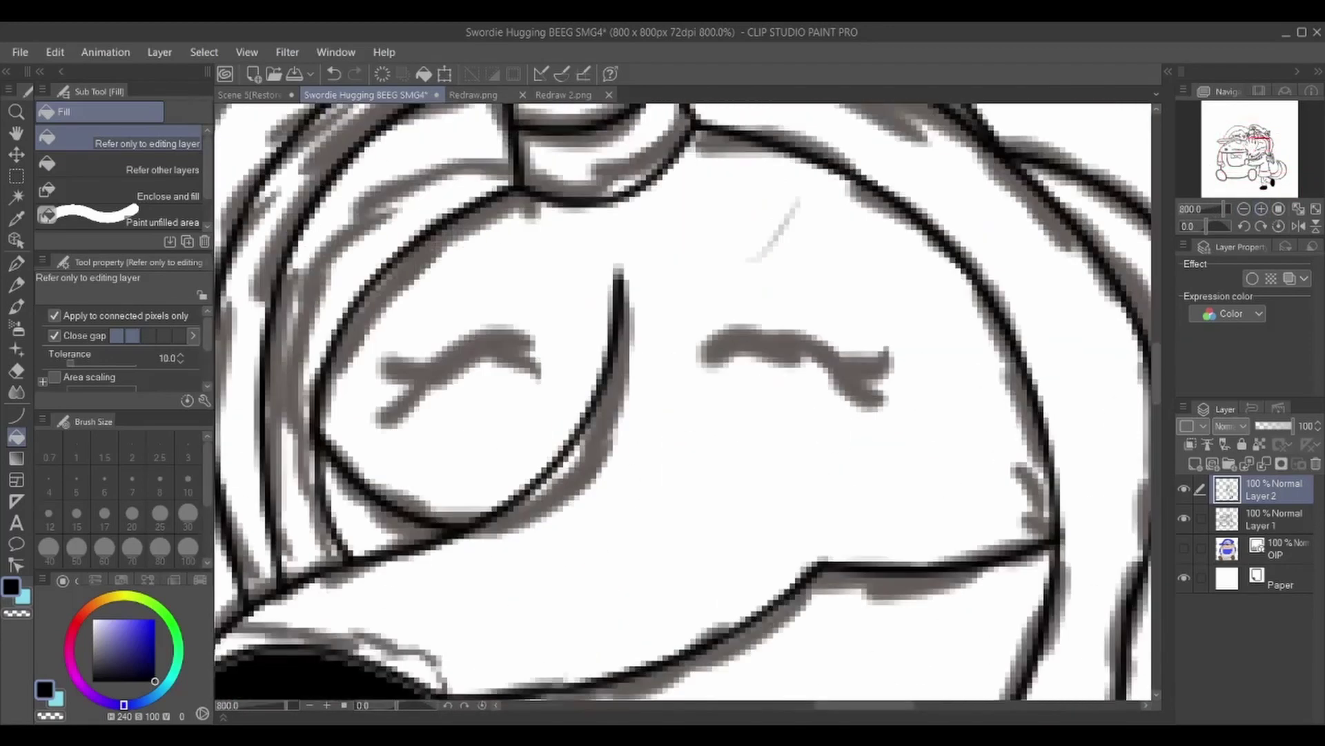
- Add a new layer between Layer 2 and Layer 1 and ink SMG4's bottom body line between the feet with the Curve tool
{"action": "left_click", "coordinate": [17, 414]}
{"action": "scroll", "coordinate": [683, 401], "scroll_direction": "down", "scroll_amount": 3}
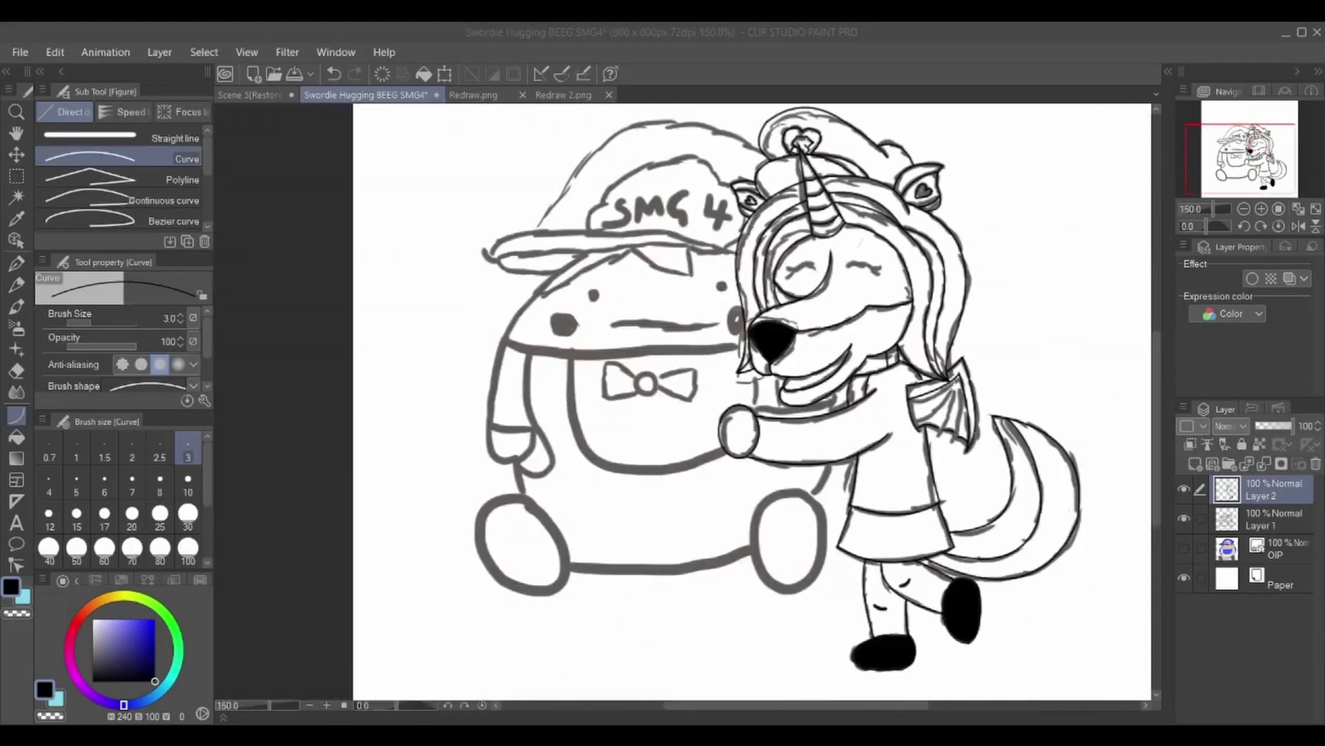
{"action": "left_click", "coordinate": [1261, 209]}
{"action": "left_click_drag", "start_coordinate": [1251, 158], "coordinate": [1248, 168]}
{"action": "left_click", "coordinate": [1195, 463]}
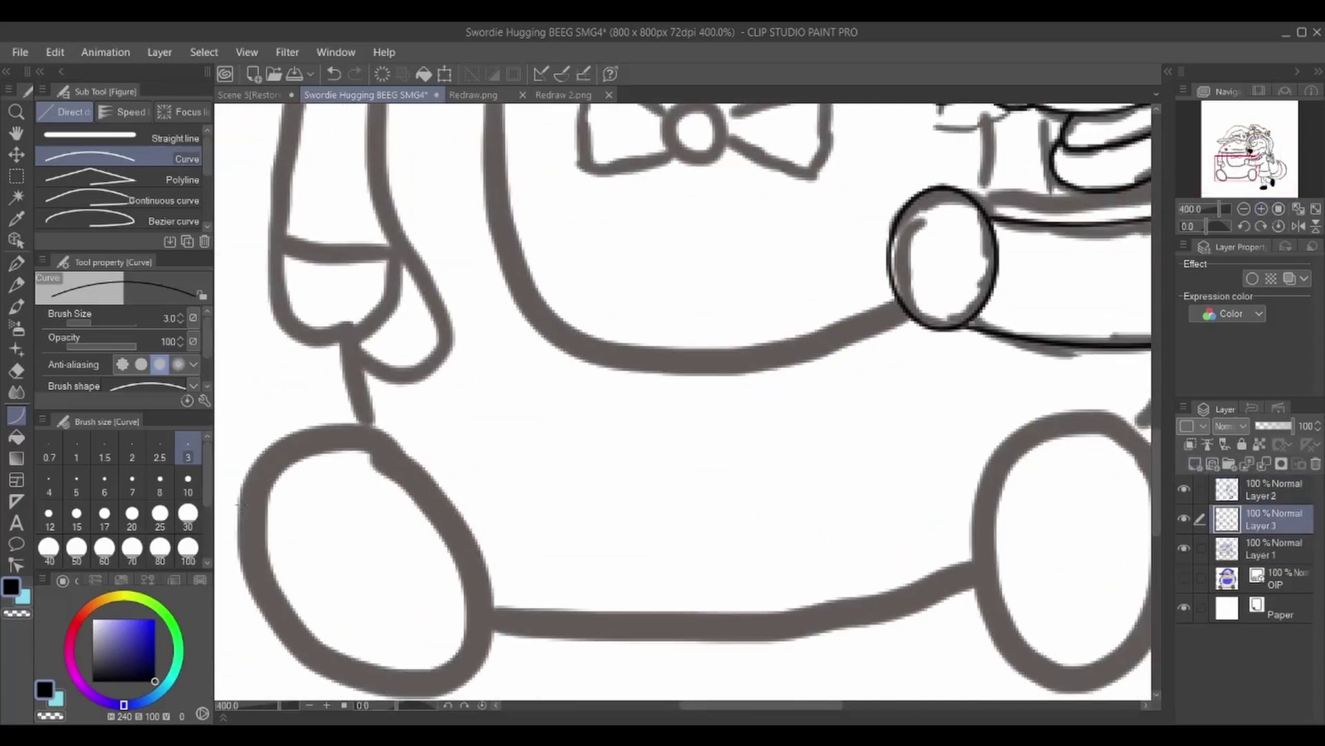
{"action": "left_click_drag", "start_coordinate": [493, 616], "coordinate": [975, 568]}
{"action": "left_click", "coordinate": [733, 653]}
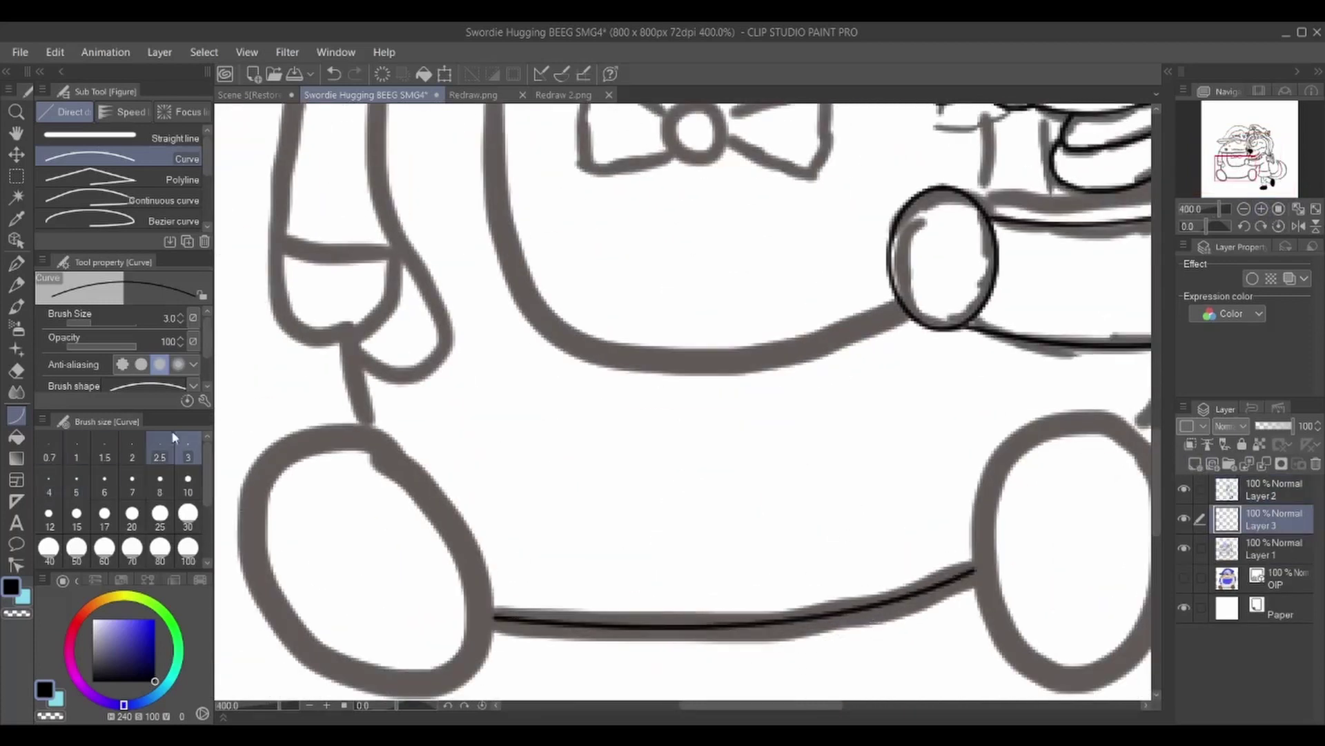
- Outline SMG4's left-hand foot with a tilted ellipse, undoing the first attempt and redrawing it
{"action": "scroll", "coordinate": [121, 180], "scroll_direction": "down", "scroll_amount": 2}
{"action": "left_click", "coordinate": [90, 172]}
{"action": "left_click_drag", "start_coordinate": [272, 424], "coordinate": [473, 694]}
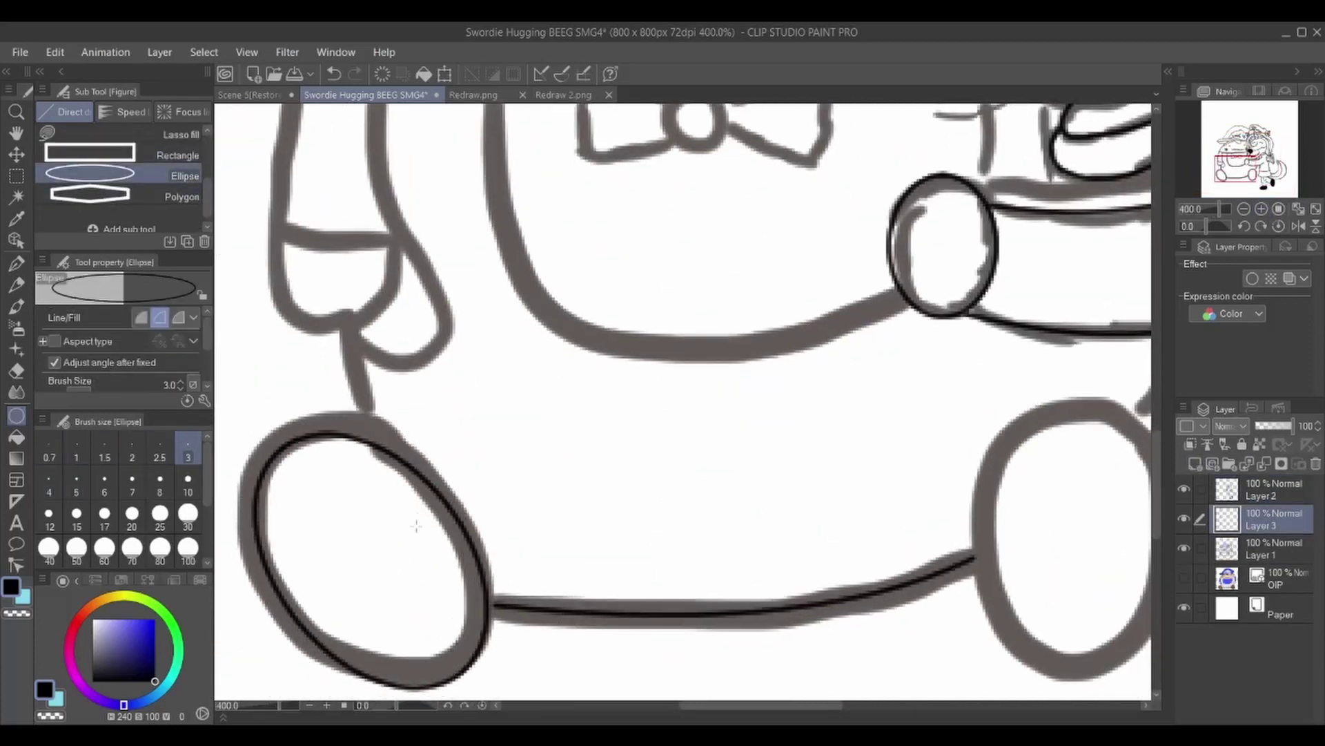
{"action": "key", "text": "ctrl+z"}
{"action": "left_click_drag", "start_coordinate": [266, 420], "coordinate": [459, 690]}
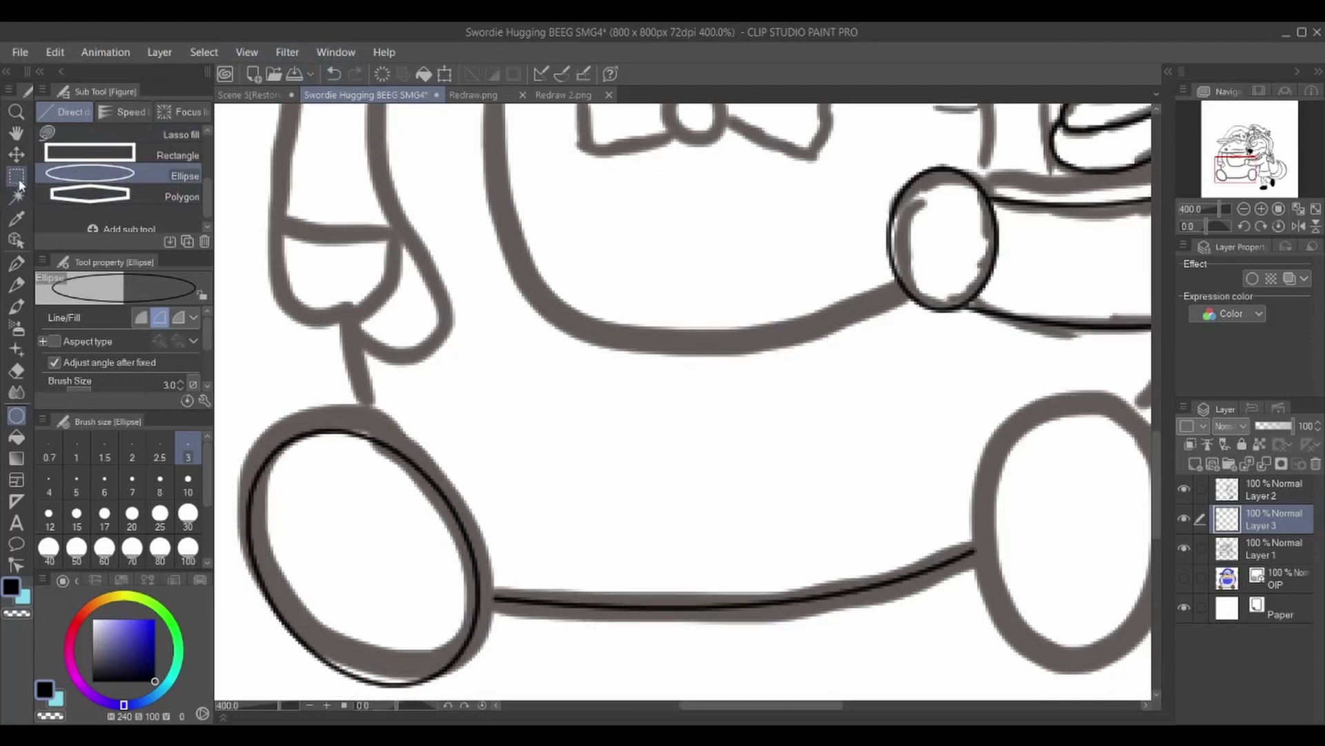
- Select the foot ellipse, shift it slightly up and right to meet the bottom body line, and deselect
{"action": "left_click", "coordinate": [16, 176]}
{"action": "mouse_move", "coordinate": [355, 445]}
{"action": "left_mouse_down"}
{"action": "mouse_move", "coordinate": [283, 504]}
{"action": "mouse_move", "coordinate": [355, 636]}
{"action": "mouse_move", "coordinate": [440, 612]}
{"action": "mouse_move", "coordinate": [459, 525]}
{"action": "mouse_move", "coordinate": [393, 455]}
{"action": "left_mouse_up"}
{"action": "key", "text": "k"}
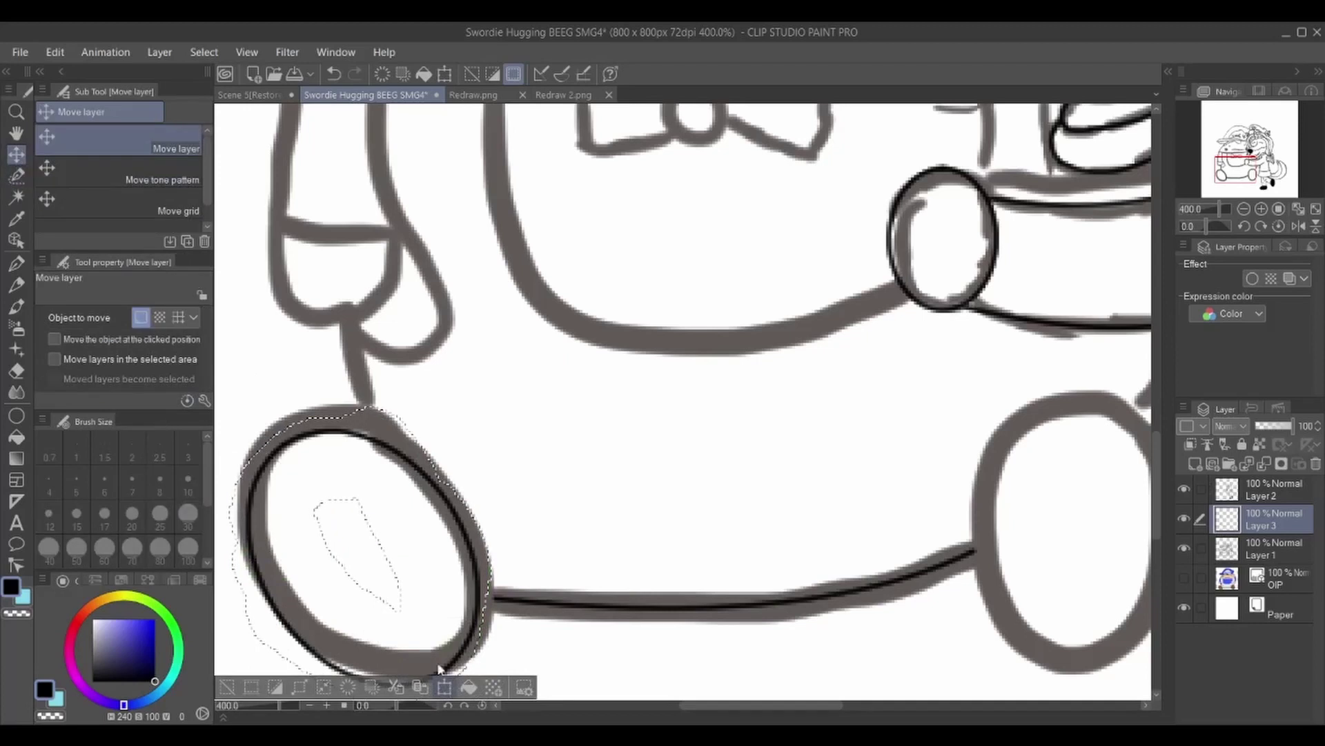
{"action": "left_click", "coordinate": [445, 686]}
{"action": "left_click_drag", "start_coordinate": [421, 553], "coordinate": [438, 536]}
{"action": "key", "text": "Return"}
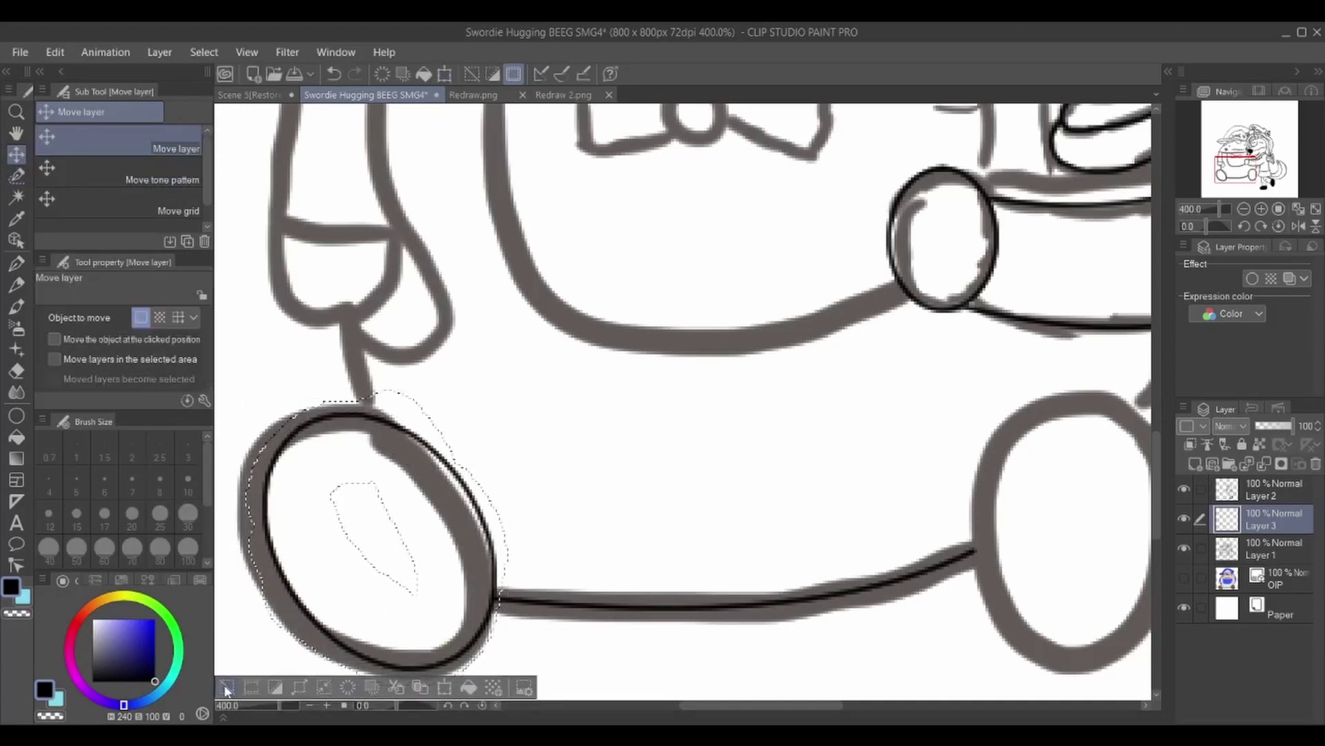
{"action": "left_click", "coordinate": [226, 687]}
- Ink SMG4's left-hand arm with the Curve tool: the short line above the foot, thumb, inner sleeve edge, cuff and rounded hand
{"action": "key", "text": "u"}
{"action": "left_click", "coordinate": [166, 158]}
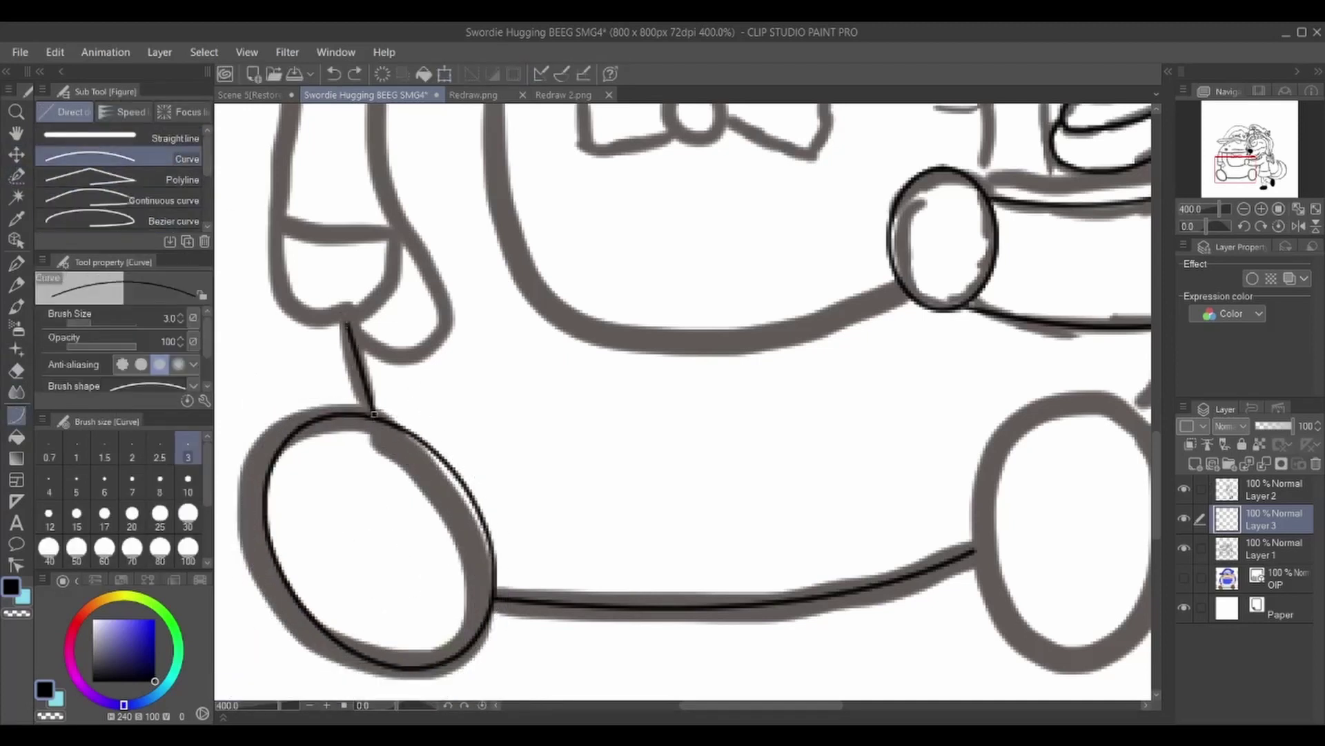
{"action": "scroll", "coordinate": [436, 232], "scroll_direction": "up", "scroll_amount": 2}
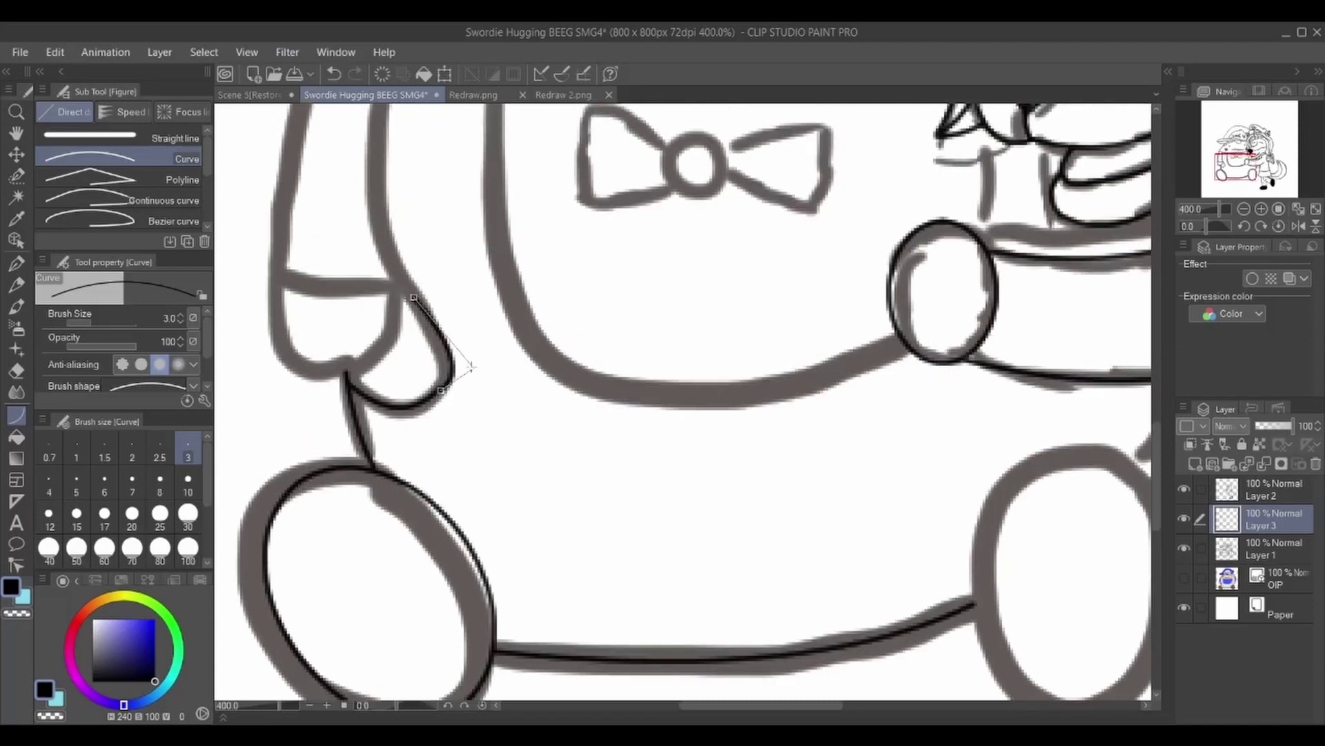
{"action": "scroll", "coordinate": [436, 232], "scroll_direction": "up", "scroll_amount": 2}
{"action": "left_click_drag", "start_coordinate": [279, 341], "coordinate": [404, 354]}
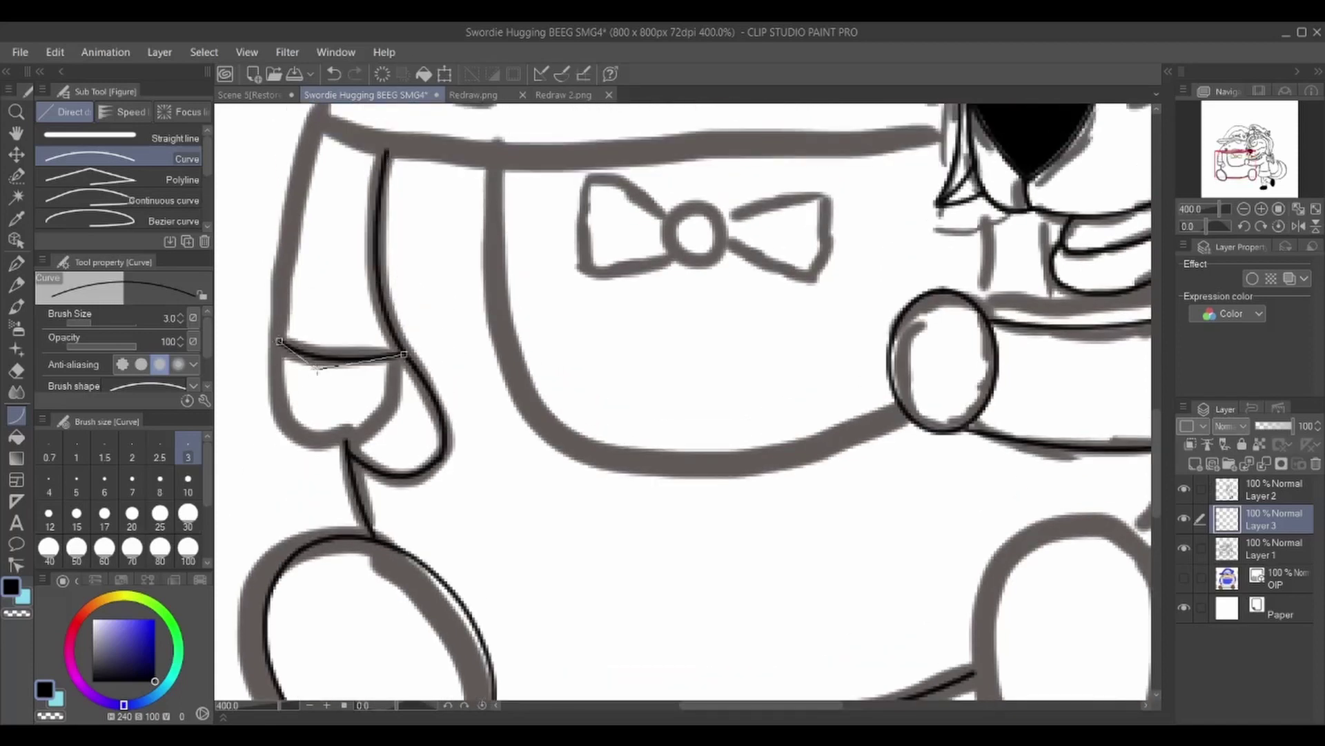
{"action": "left_click", "coordinate": [285, 415]}
{"action": "left_click", "coordinate": [347, 435]}
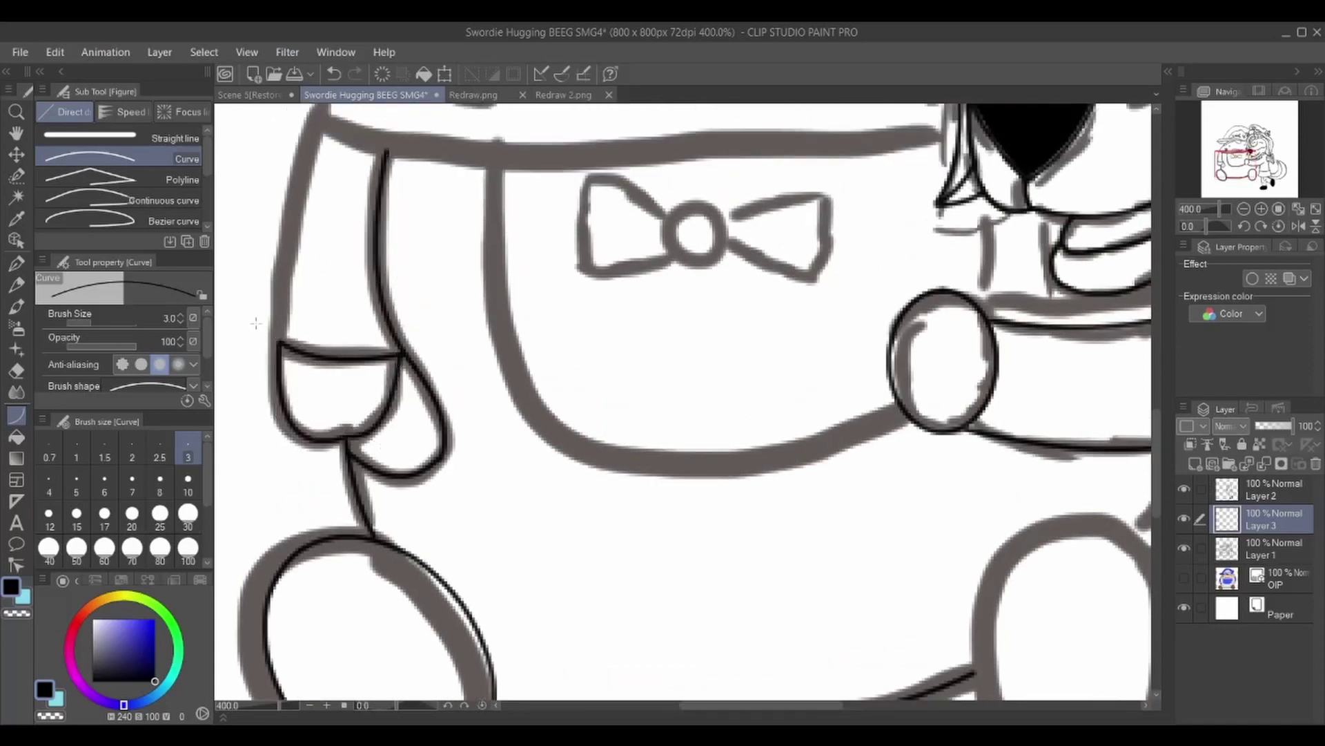
- Ink the sleeve's outer edge, the line under SMG4's face and the large U-shaped curve on the torso
{"action": "scroll", "coordinate": [283, 211], "scroll_direction": "up", "scroll_amount": 2}
{"action": "mouse_move", "coordinate": [279, 341]}
{"action": "left_mouse_down"}
{"action": "mouse_move", "coordinate": [283, 211]}
{"action": "mouse_move", "coordinate": [321, 179]}
{"action": "mouse_move", "coordinate": [965, 196]}
{"action": "left_mouse_up"}
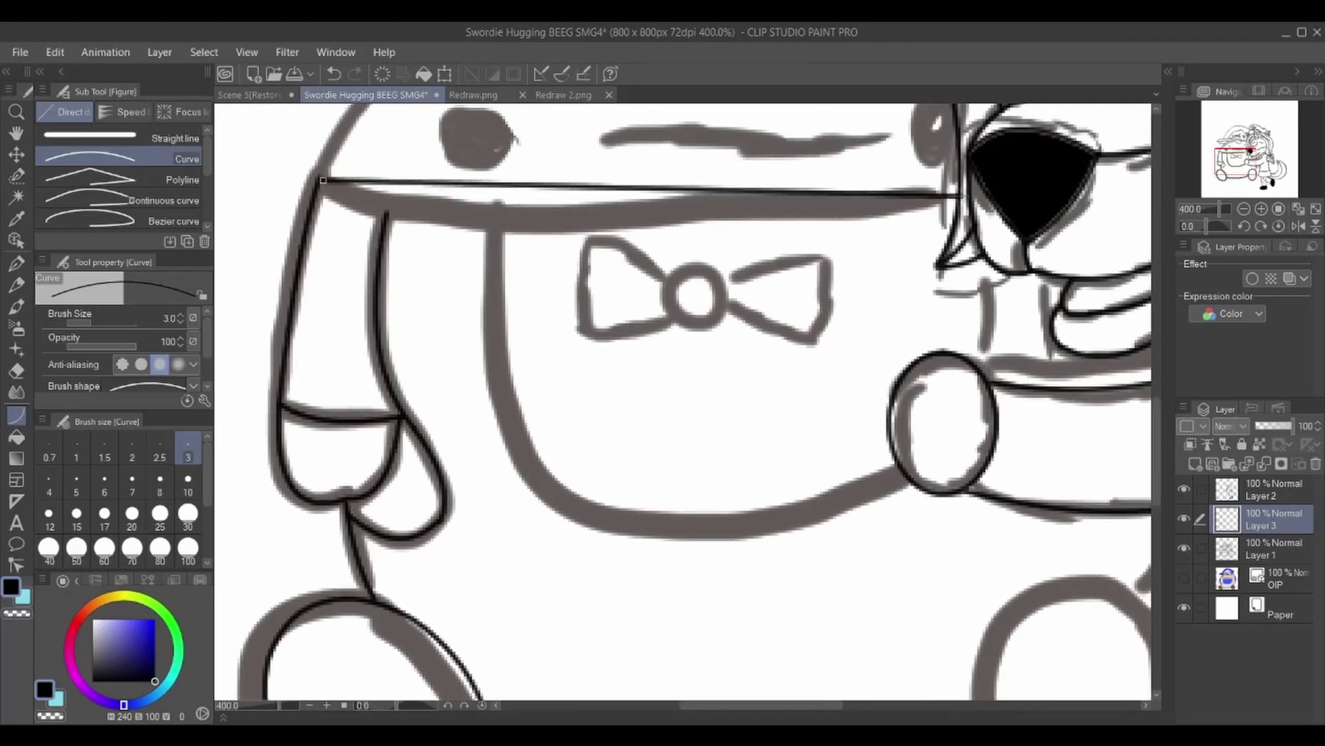
{"action": "left_click_drag", "start_coordinate": [492, 222], "coordinate": [991, 222]}
{"action": "left_click", "coordinate": [1052, 508]}
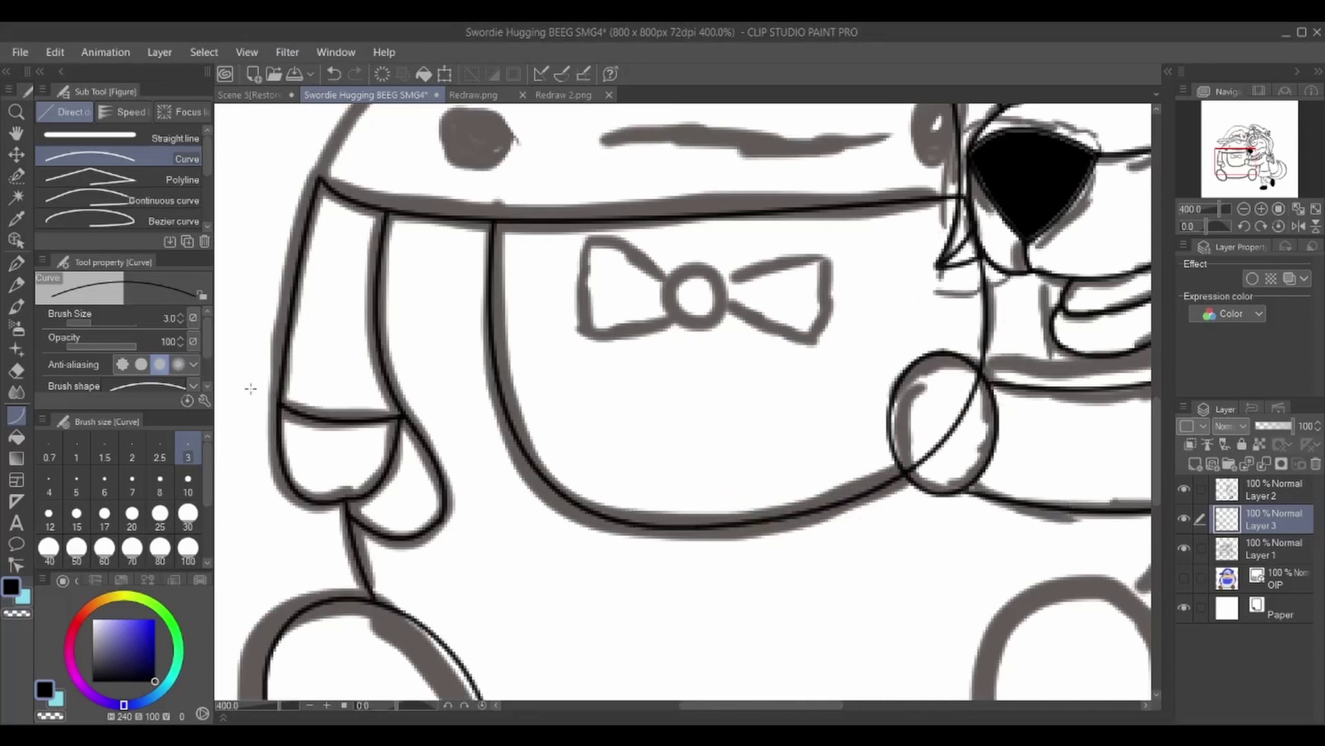
- Ink SMG4's bow tie with an ellipse for the knot and curved lines for both wings
{"action": "key", "text": "u"}
{"action": "left_click_drag", "start_coordinate": [663, 261], "coordinate": [728, 330]}
{"action": "key", "text": "u"}
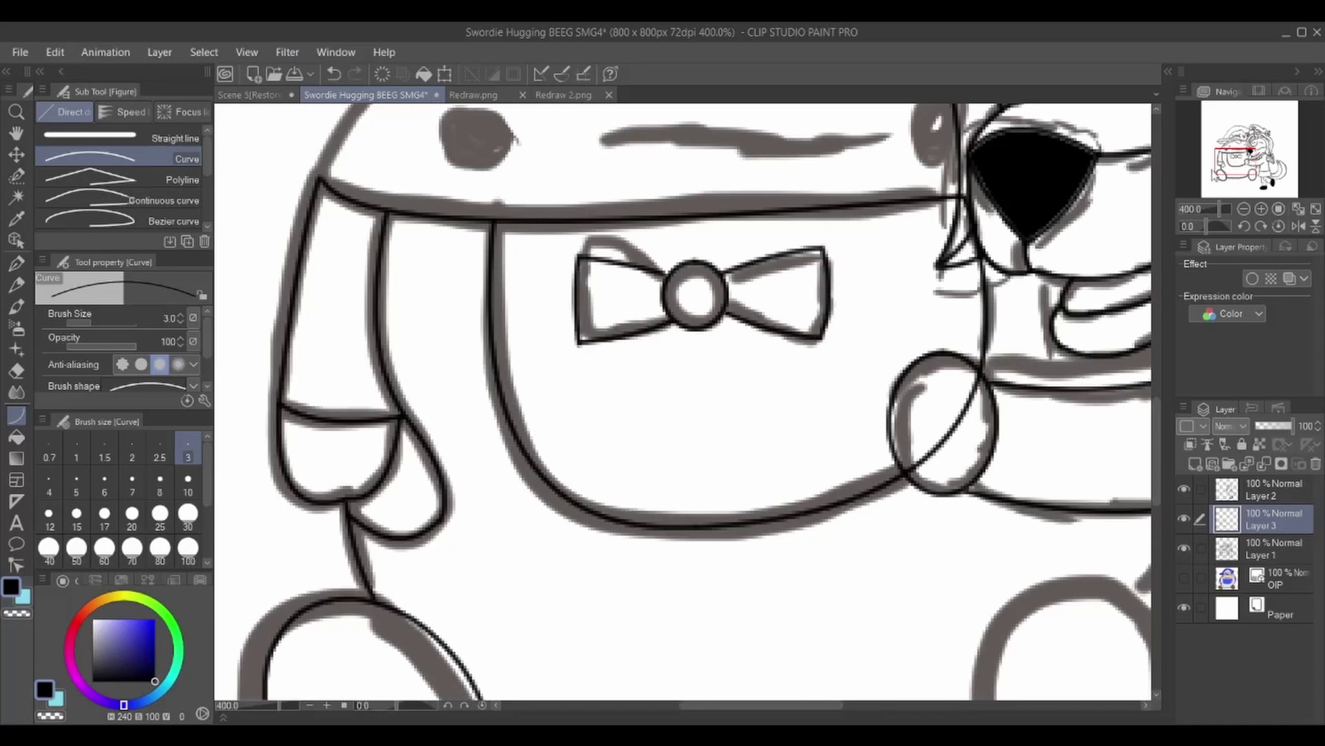
- Outline SMG4's right-hand foot with an ellipse and ink the body's side line rising from it
{"action": "mouse_move", "coordinate": [977, 549]}
{"action": "left_mouse_down"}
{"action": "mouse_move", "coordinate": [660, 283]}
{"action": "mouse_move", "coordinate": [849, 541]}
{"action": "left_mouse_up"}
{"action": "key", "text": "u"}
{"action": "left_click", "coordinate": [856, 565]}
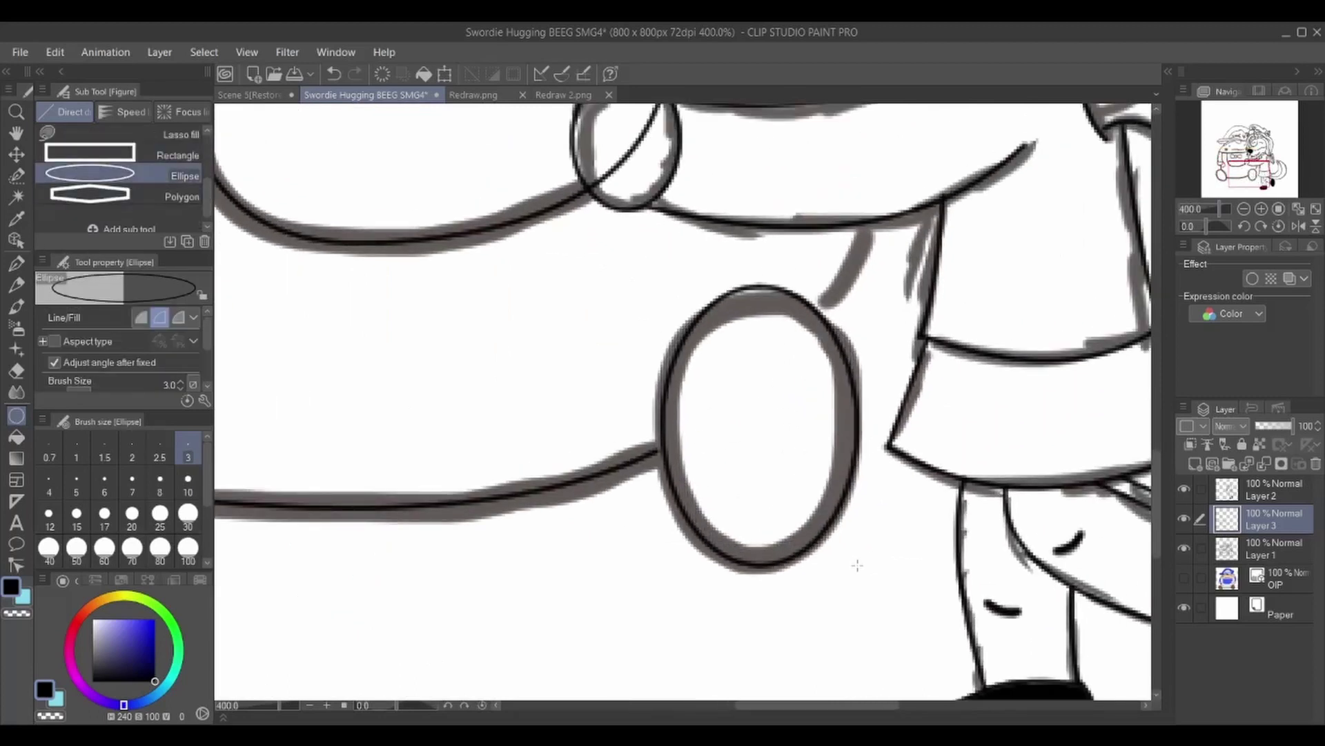
{"action": "key", "text": "u"}
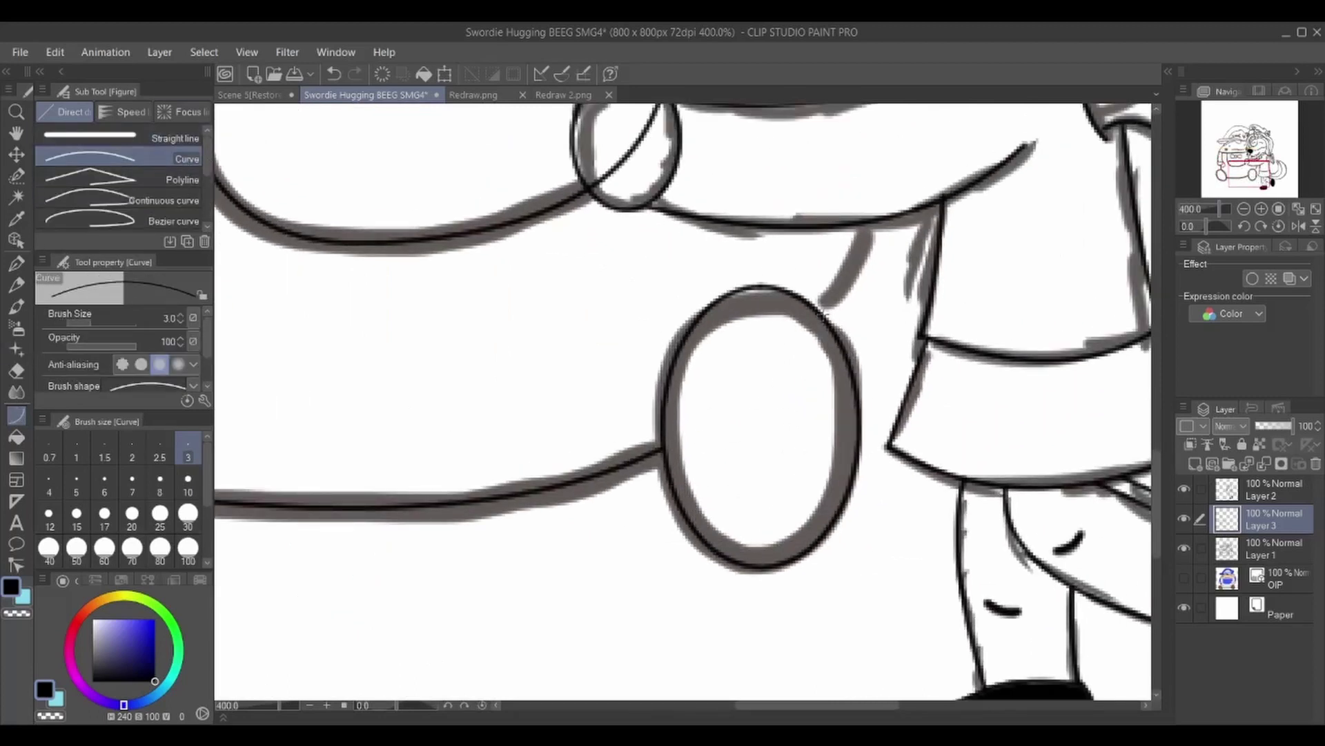
{"action": "scroll", "coordinate": [684, 401], "scroll_direction": "up", "scroll_amount": 6}
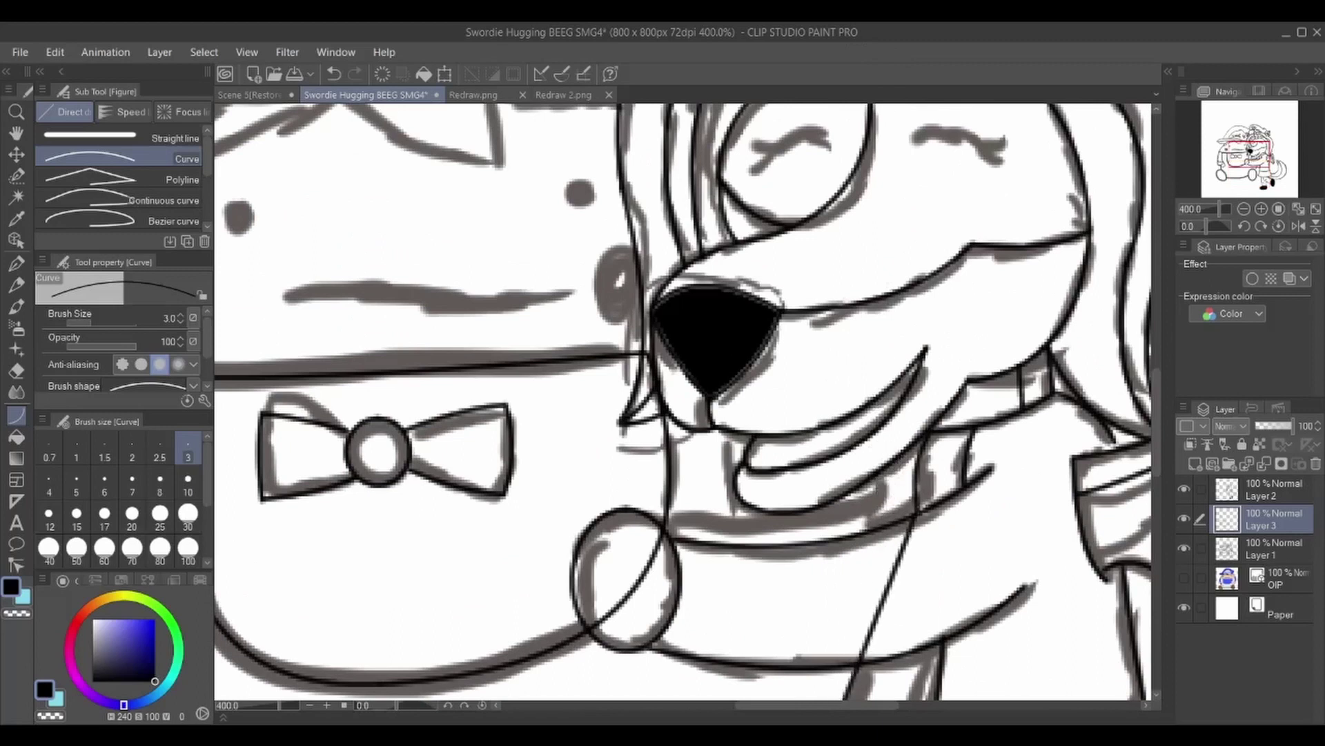
- Show the OIP reference layer and ink SMG4's hand partly hidden behind the unicorn's arm
{"action": "left_click", "coordinate": [1185, 577]}
{"action": "left_click", "coordinate": [1185, 578]}
{"action": "left_click", "coordinate": [1185, 577]}
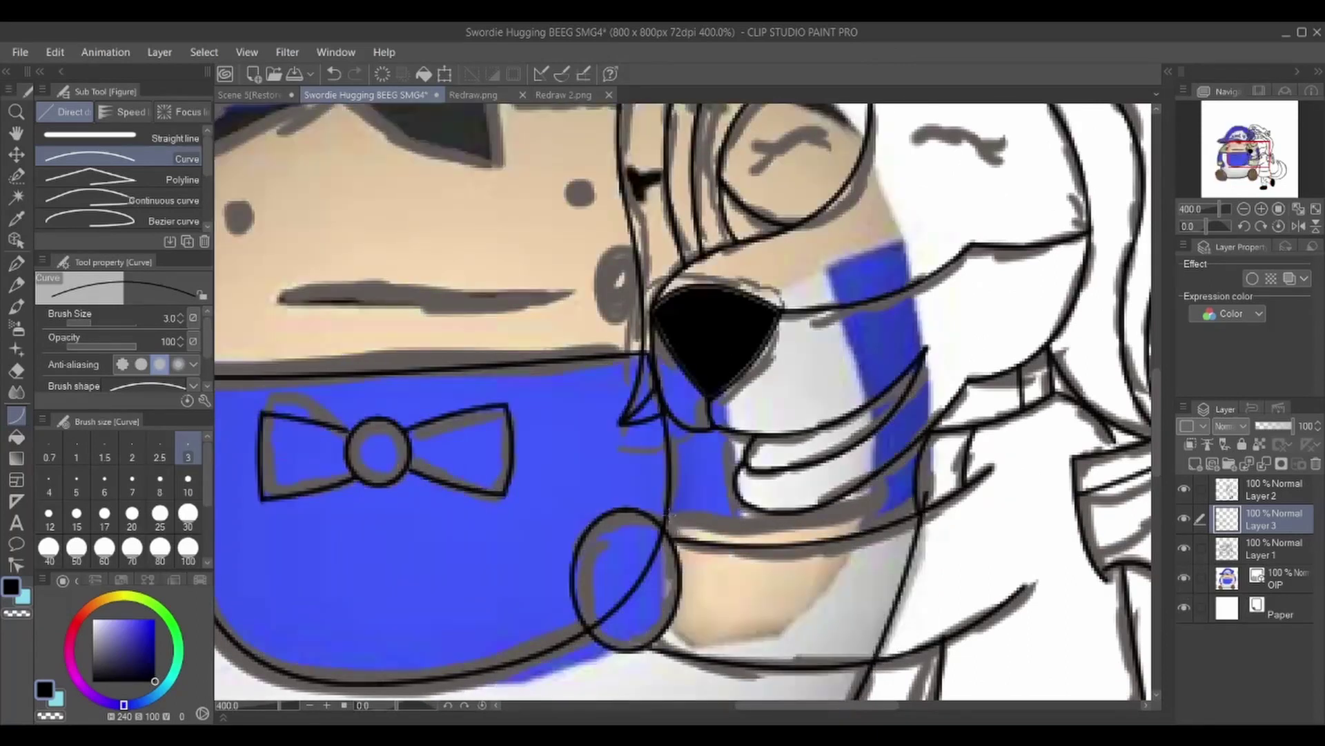
{"action": "mouse_move", "coordinate": [667, 522]}
{"action": "left_mouse_down"}
{"action": "mouse_move", "coordinate": [883, 494]}
{"action": "mouse_move", "coordinate": [683, 641]}
{"action": "left_mouse_up"}
{"action": "left_click", "coordinate": [773, 515]}
{"action": "left_click", "coordinate": [794, 594]}
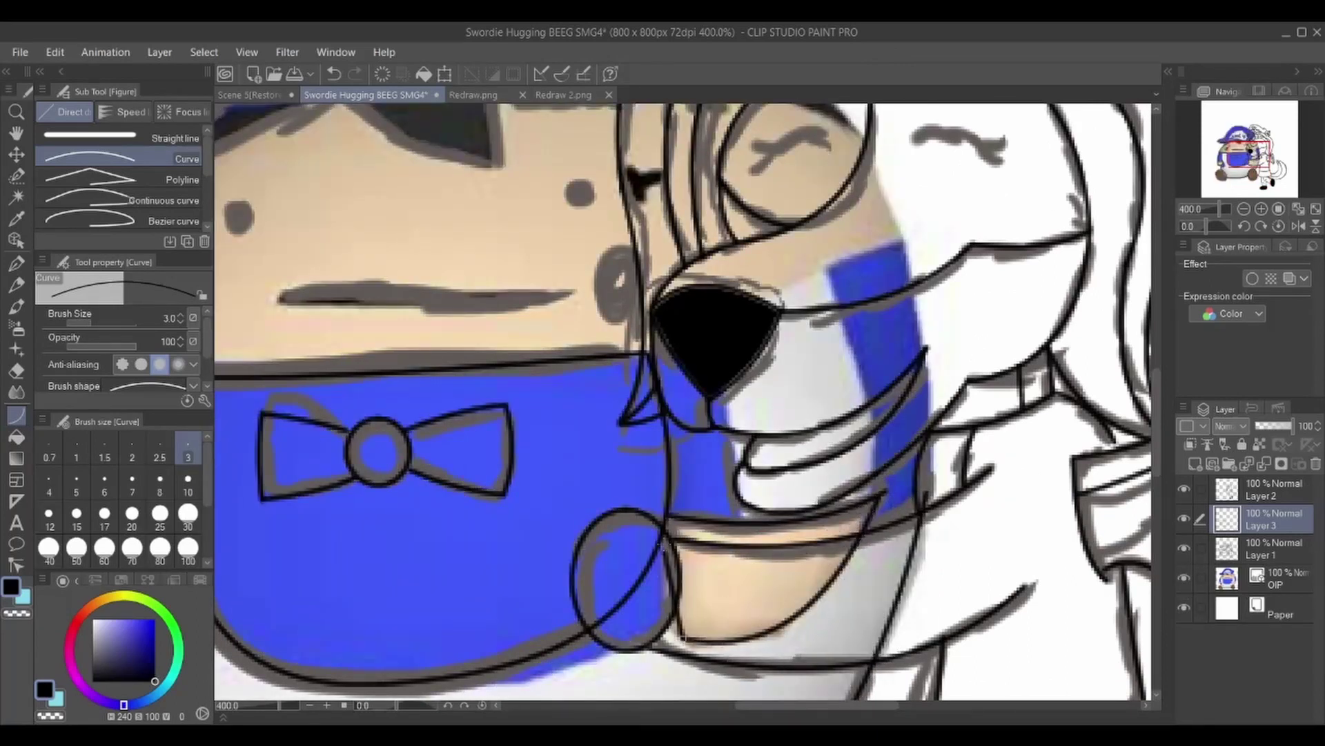
- Ink SMG4's head and arm contour behind the unicorn's face and the opposite side of his face below the cap
{"action": "scroll", "coordinate": [927, 491], "scroll_direction": "up", "scroll_amount": 1}
{"action": "left_click_drag", "start_coordinate": [869, 169], "coordinate": [898, 693]}
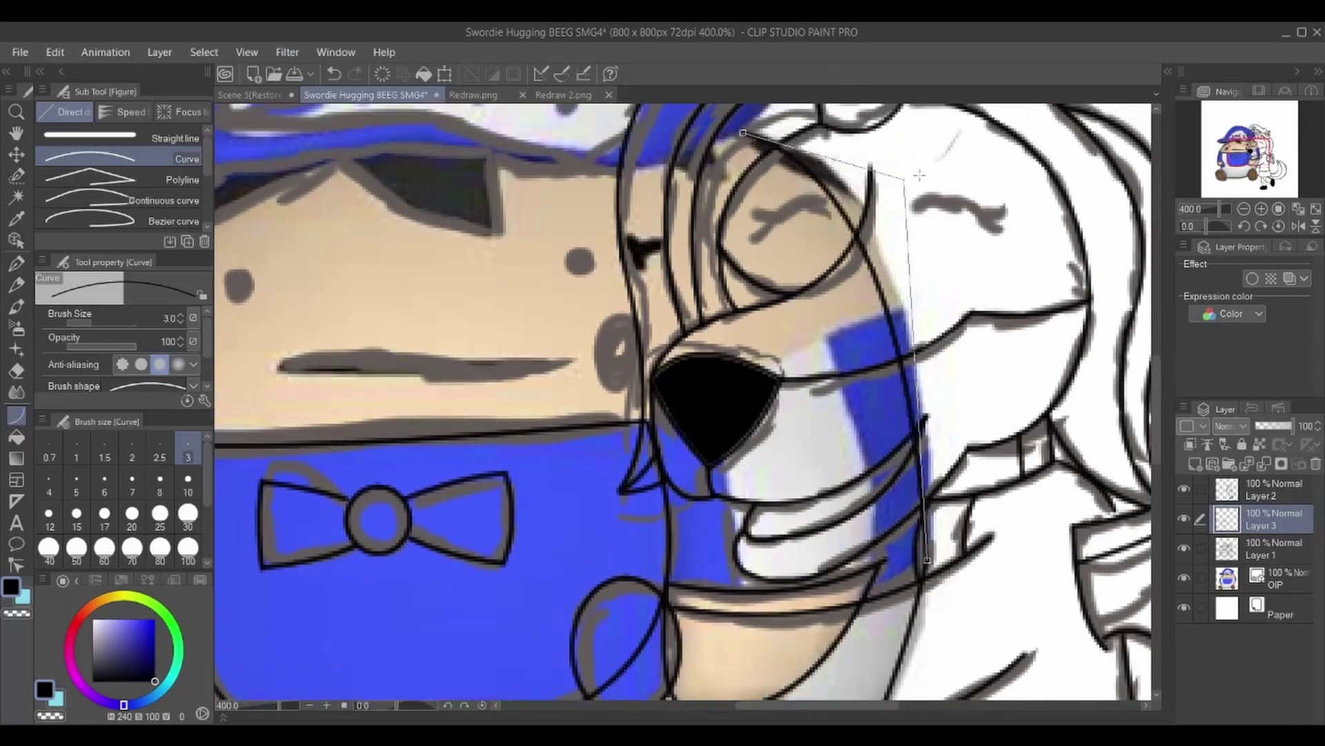
{"action": "left_click", "coordinate": [858, 354]}
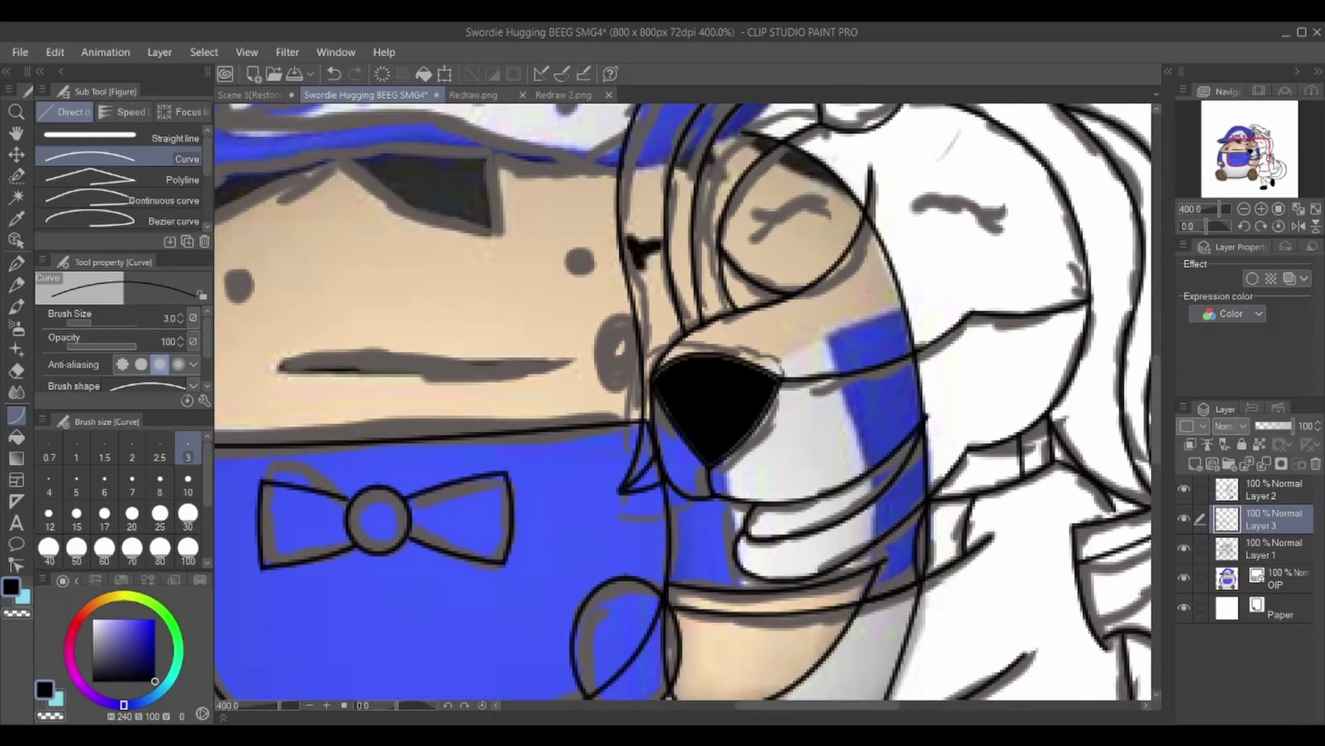
{"action": "left_click_drag", "start_coordinate": [684, 400], "coordinate": [969, 564]}
{"action": "left_click_drag", "start_coordinate": [528, 322], "coordinate": [321, 545]}
{"action": "left_click", "coordinate": [357, 439]}
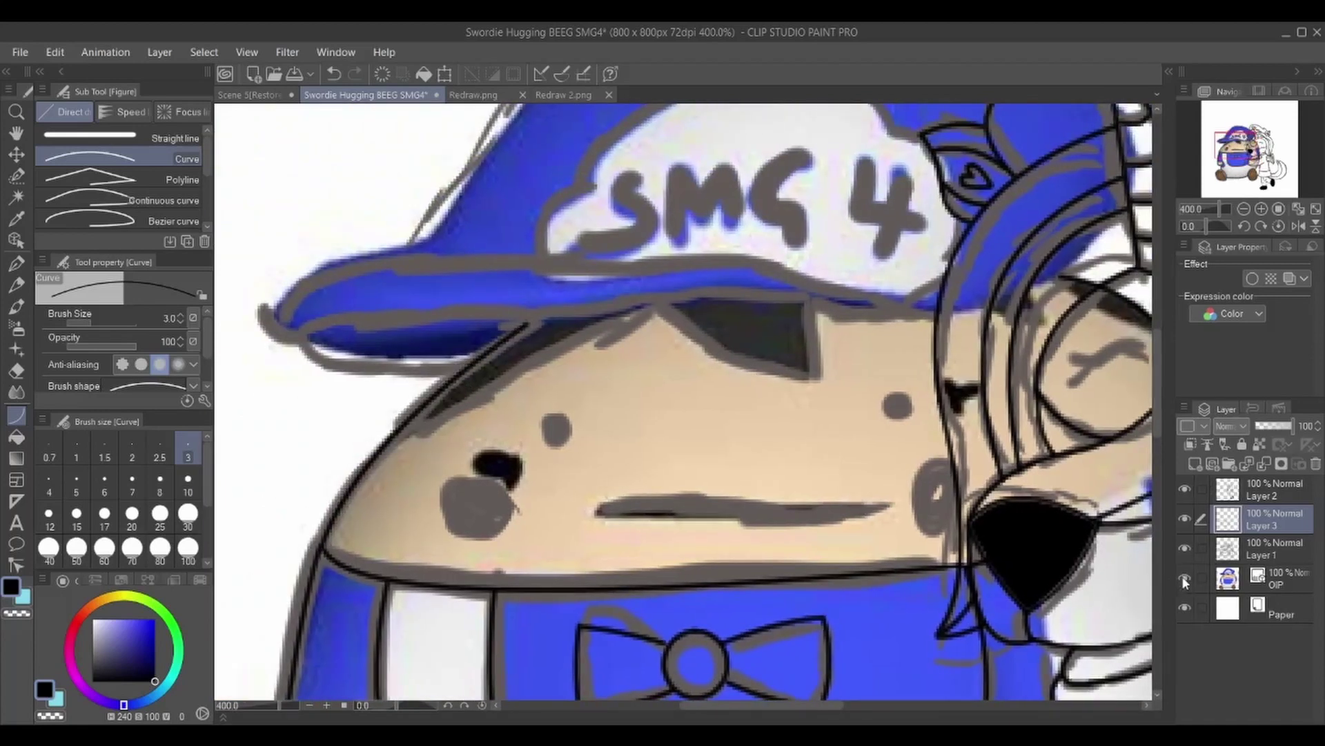
- Hide the OIP reference layer and ink SMG4's hairline with its pointed tuft under the cap
{"action": "left_click", "coordinate": [1184, 577]}
{"action": "mouse_move", "coordinate": [395, 434]}
{"action": "left_mouse_down"}
{"action": "mouse_move", "coordinate": [653, 306]}
{"action": "mouse_move", "coordinate": [813, 376]}
{"action": "left_mouse_up"}
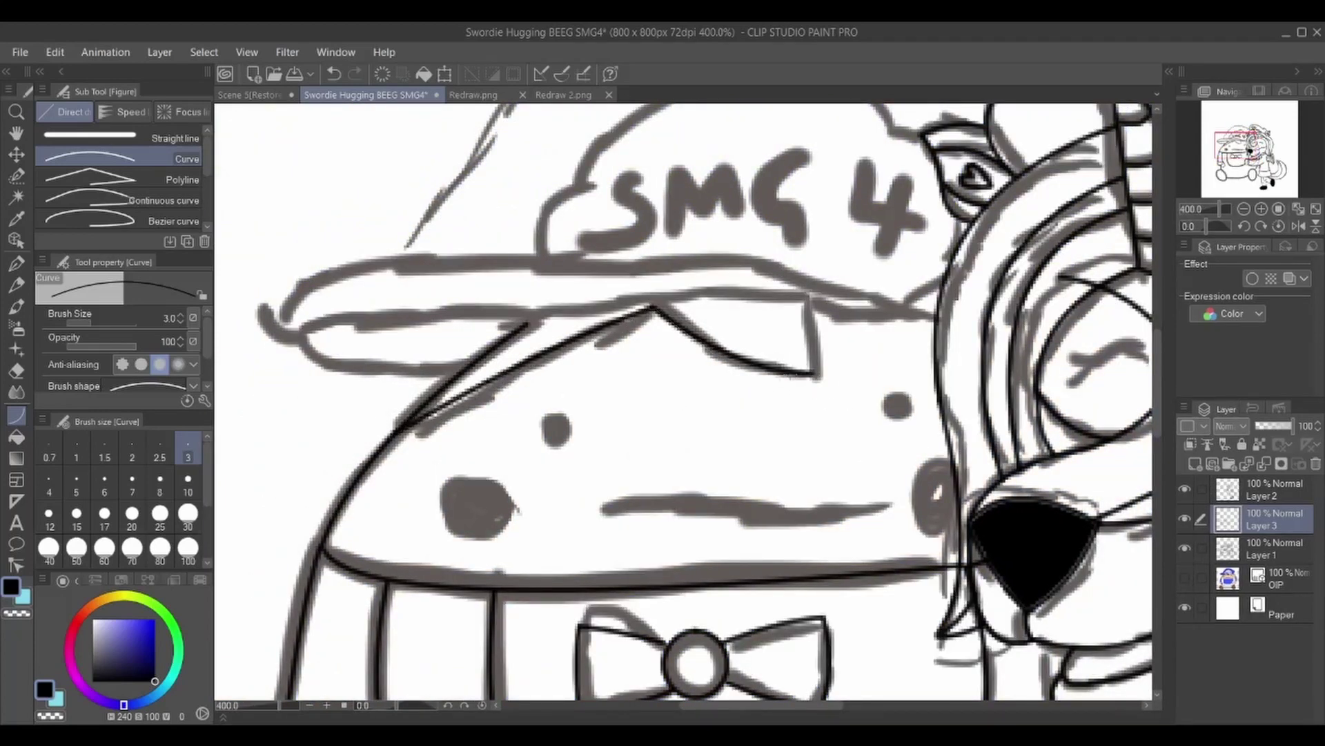
{"action": "left_click", "coordinate": [809, 295]}
- Ink the cap's lower edge from the hair tuft past the unicorn's hair, checking it against the OIP reference, and switch to Straight line
{"action": "left_click_drag", "start_coordinate": [730, 296], "coordinate": [859, 314]}
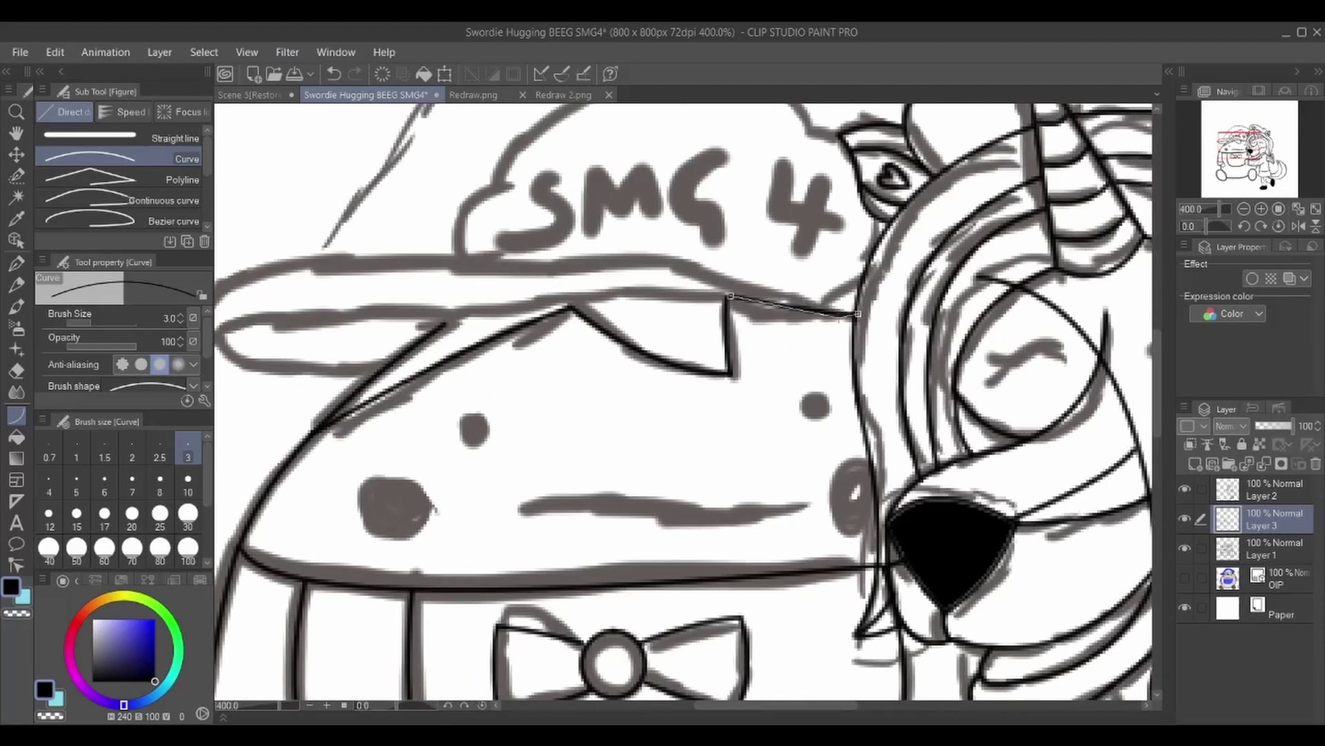
{"action": "left_click", "coordinate": [1183, 577]}
{"action": "left_click", "coordinate": [1184, 577]}
{"action": "left_click", "coordinate": [855, 313]}
{"action": "left_click", "coordinate": [138, 137]}
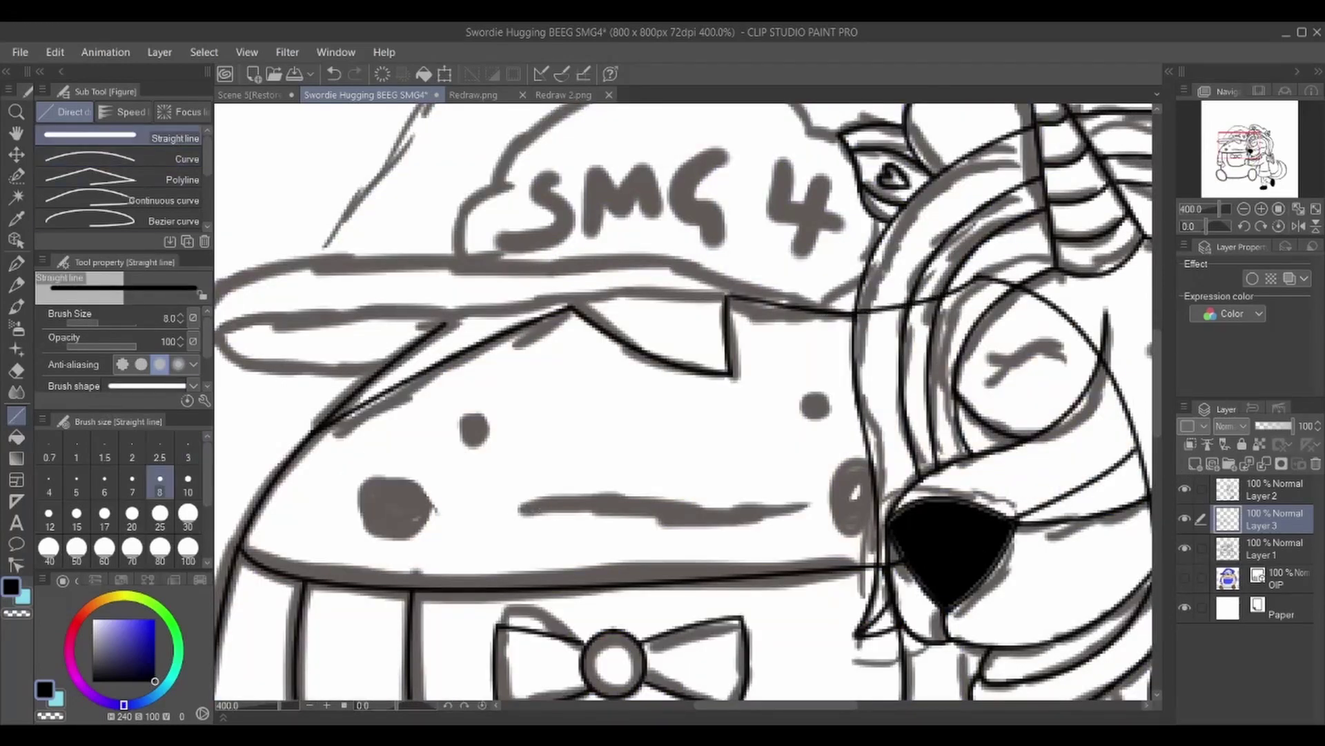
- Ink SMG4's straight mouth with a size 8 line and dot in both eyes with the G-pen at size 10
{"action": "left_click_drag", "start_coordinate": [516, 508], "coordinate": [806, 506]}
{"action": "key", "text": "p"}
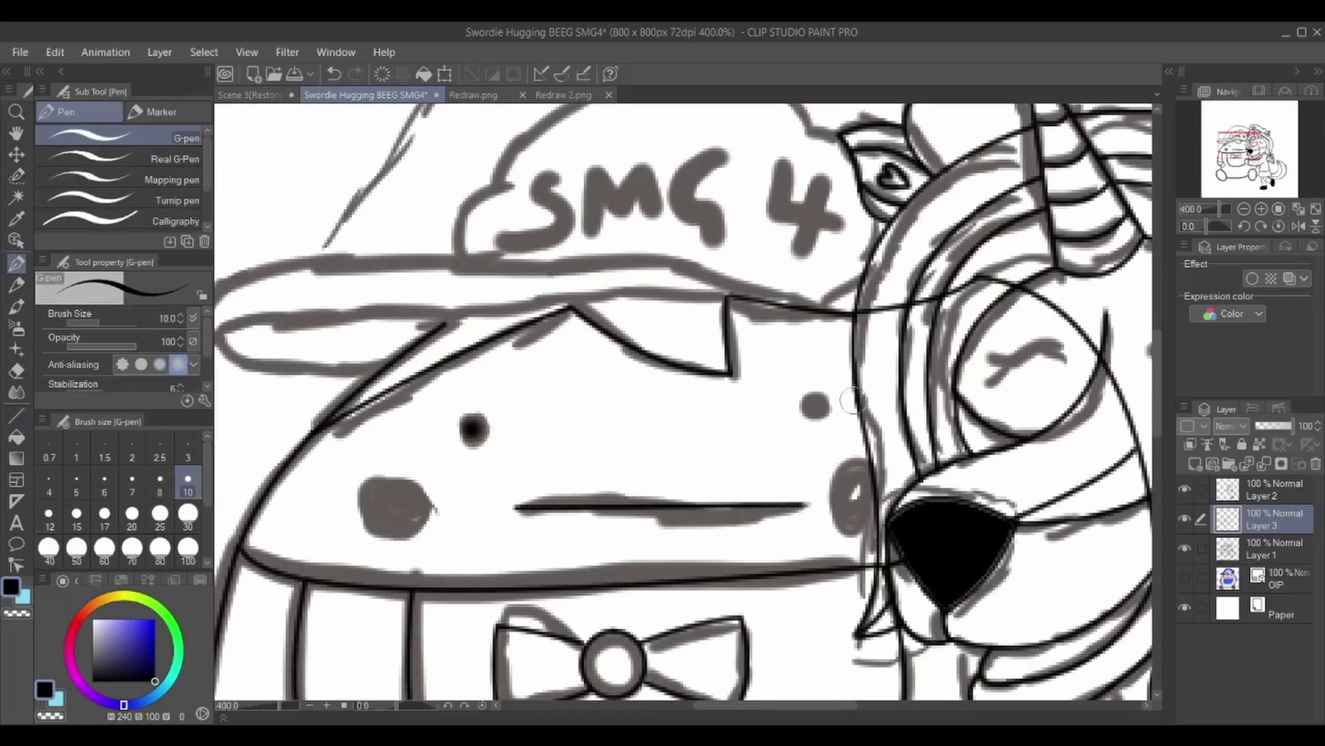
{"action": "left_click_drag", "start_coordinate": [593, 455], "coordinate": [711, 697]}
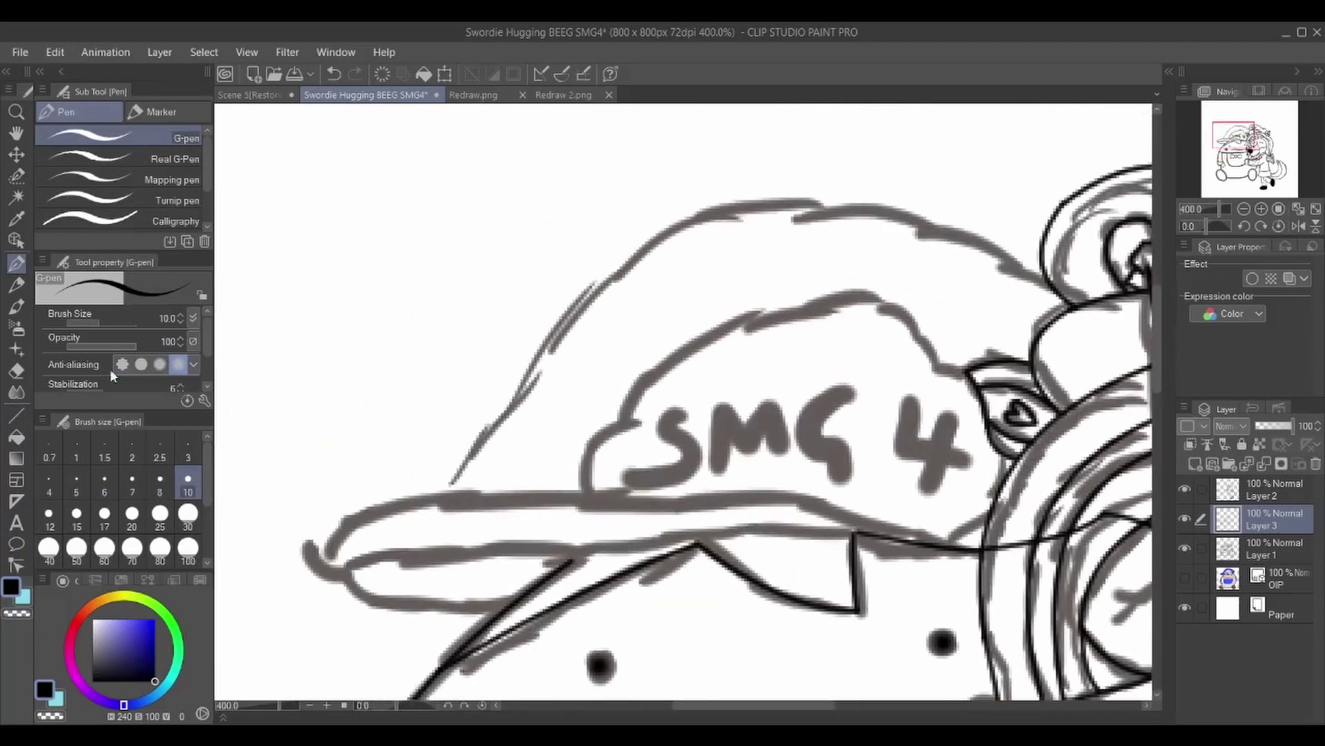
- Ink the underside of the cap's brim and its lower edge up to the hair tuft with size 3 curves
{"action": "key", "text": "u"}
{"action": "left_click_drag", "start_coordinate": [368, 603], "coordinate": [504, 610]}
{"action": "left_click", "coordinate": [334, 571]}
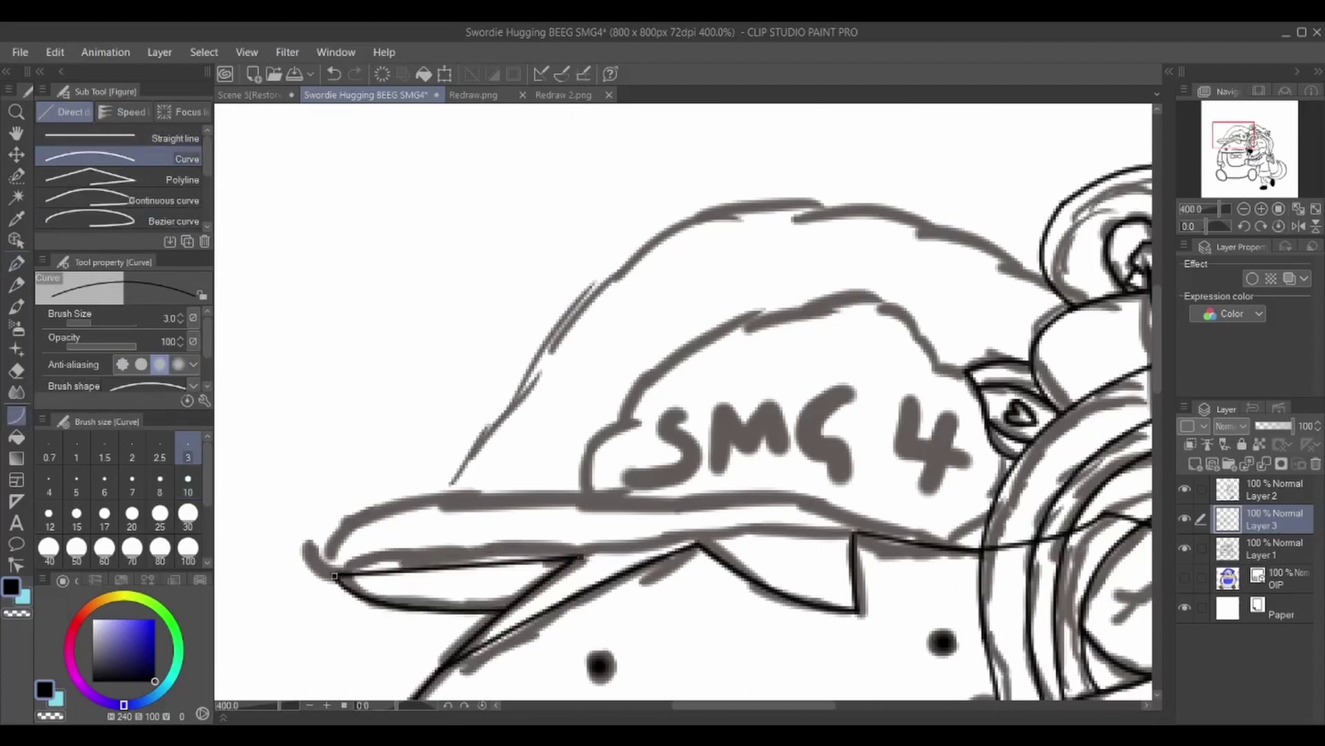
{"action": "left_click_drag", "start_coordinate": [333, 570], "coordinate": [828, 531]}
{"action": "left_click_drag", "start_coordinate": [580, 558], "coordinate": [858, 532]}
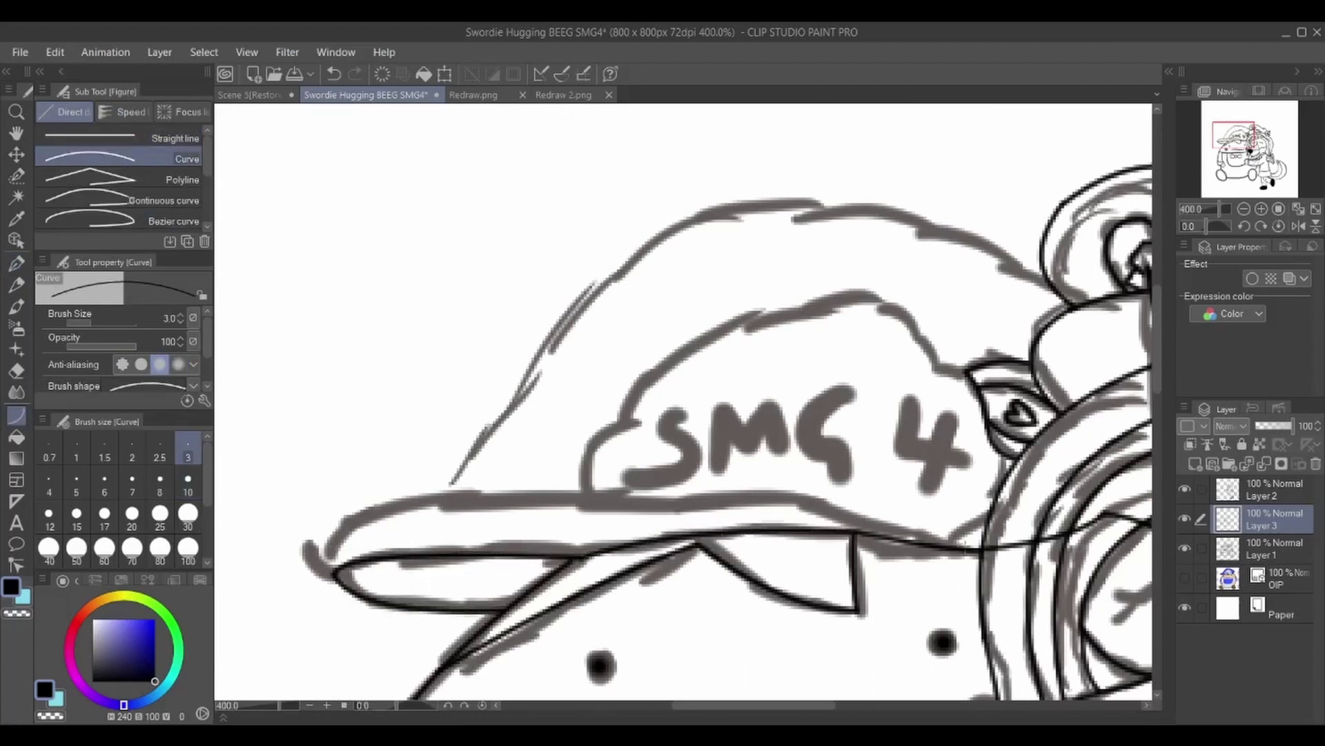
- Ink the brim's upper edge and the cap's crown, continuing its far side behind the unicorn's head to the lower edge
{"action": "mouse_move", "coordinate": [966, 545]}
{"action": "left_mouse_down"}
{"action": "mouse_move", "coordinate": [434, 489]}
{"action": "mouse_move", "coordinate": [840, 216]}
{"action": "left_mouse_up"}
{"action": "left_click", "coordinate": [434, 489]}
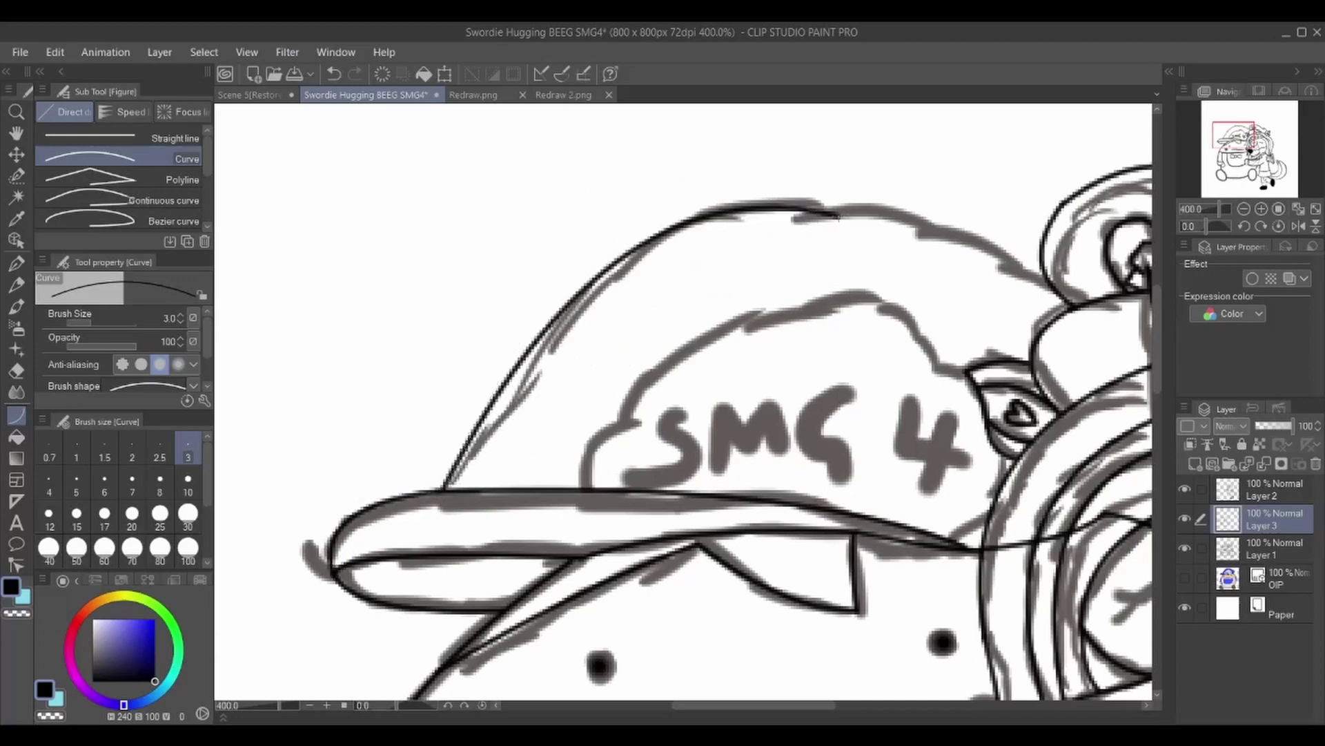
{"action": "left_click", "coordinate": [1111, 342]}
{"action": "scroll", "coordinate": [690, 401], "scroll_direction": "right", "scroll_amount": 2}
{"action": "left_click_drag", "start_coordinate": [1098, 335], "coordinate": [1049, 511]}
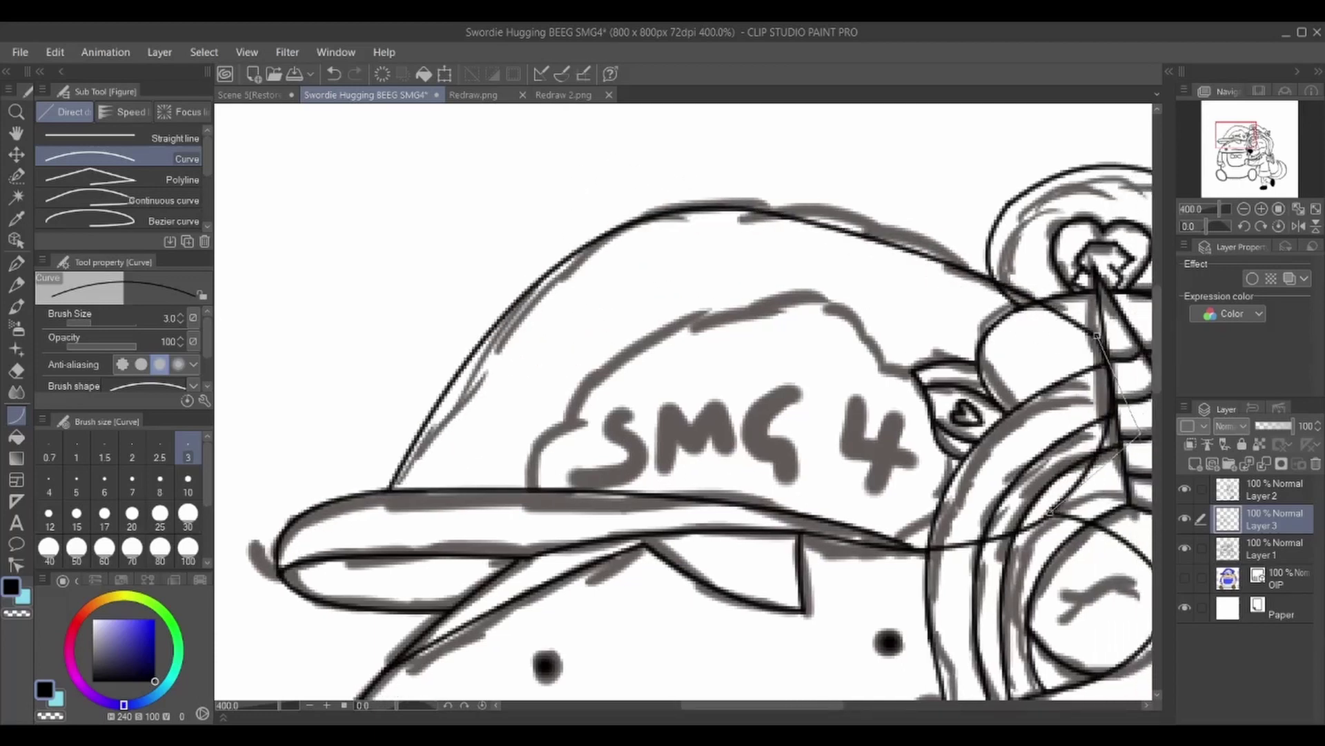
- Draw the unicorn's two closed eyelids as purple curves at brush size 6 on Layer 3
{"action": "mouse_move", "coordinate": [1236, 138]}
{"action": "left_mouse_down"}
{"action": "mouse_move", "coordinate": [1246, 173]}
{"action": "mouse_move", "coordinate": [1236, 139]}
{"action": "mouse_move", "coordinate": [1256, 148]}
{"action": "left_mouse_up"}
{"action": "left_click", "coordinate": [194, 580]}
{"action": "left_click", "coordinate": [186, 704]}
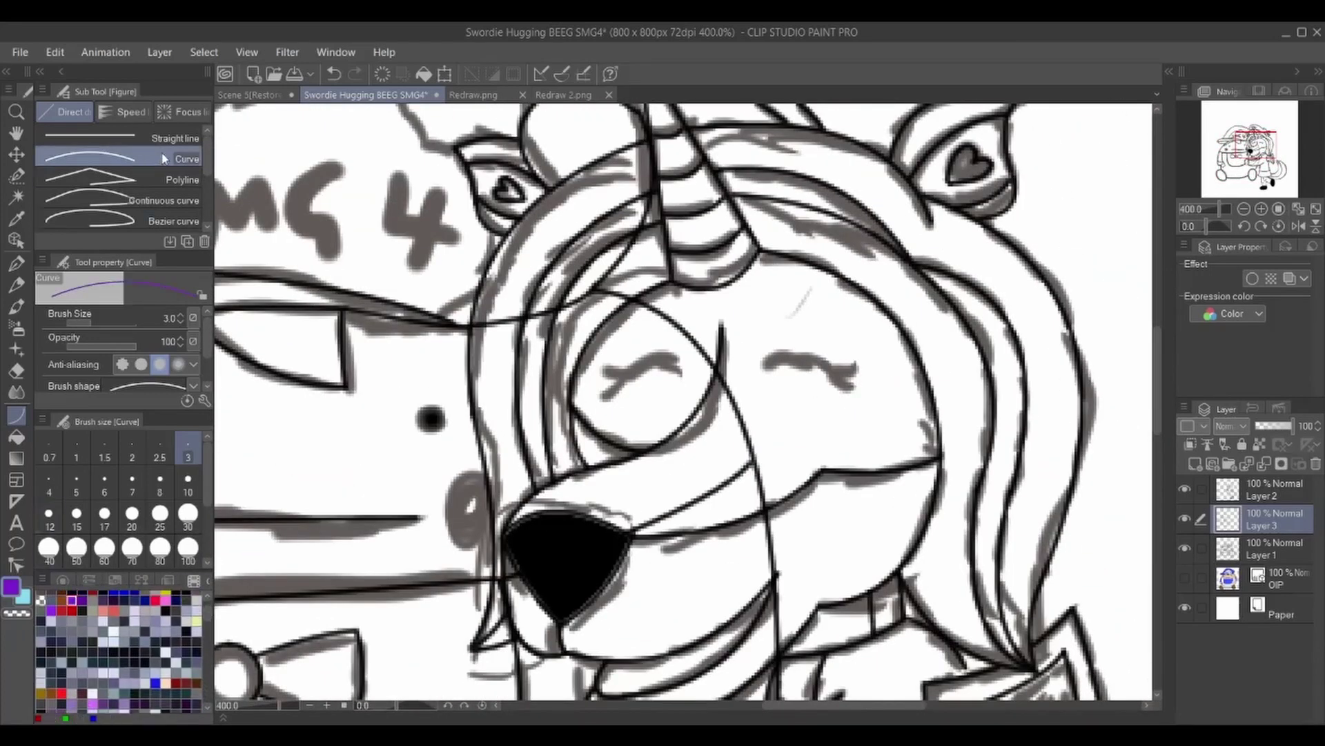
{"action": "key", "text": "bracketright"}
{"action": "key", "text": "bracketright"}
{"action": "key", "text": "bracketright"}
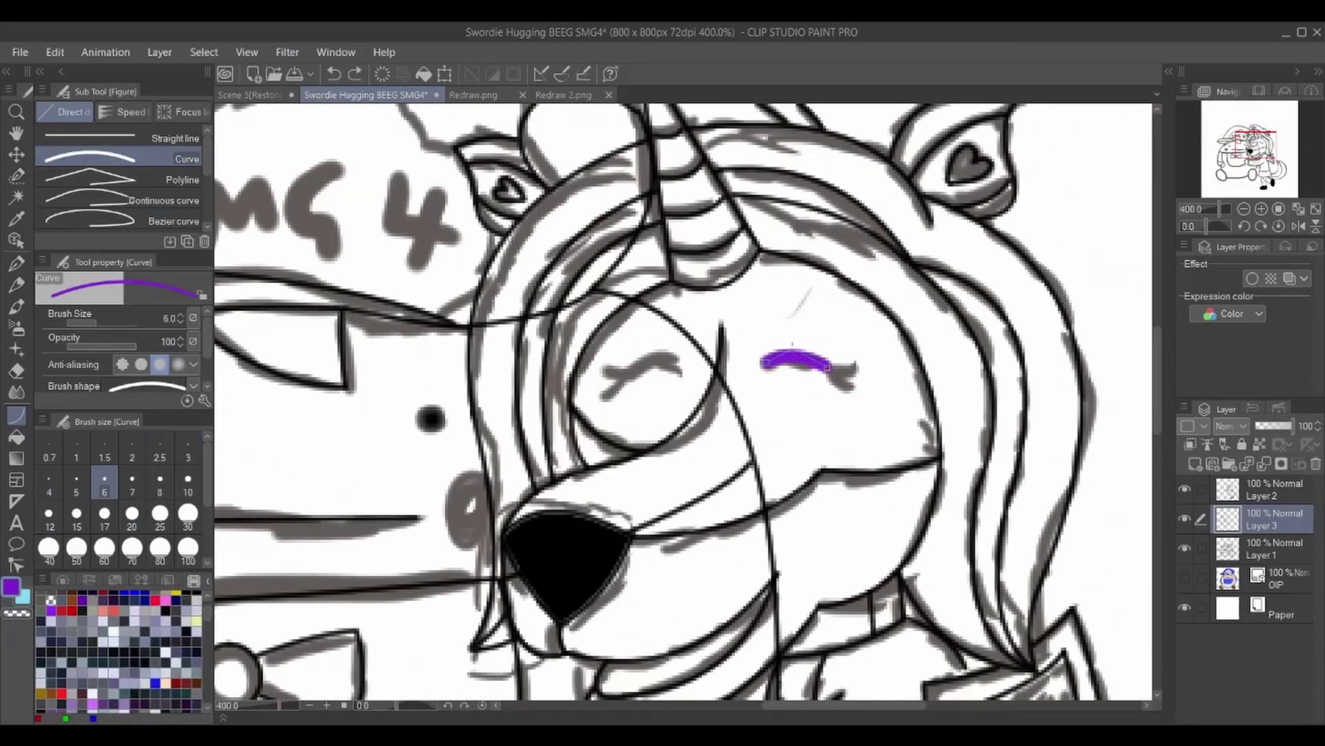
{"action": "left_click_drag", "start_coordinate": [628, 360], "coordinate": [684, 363]}
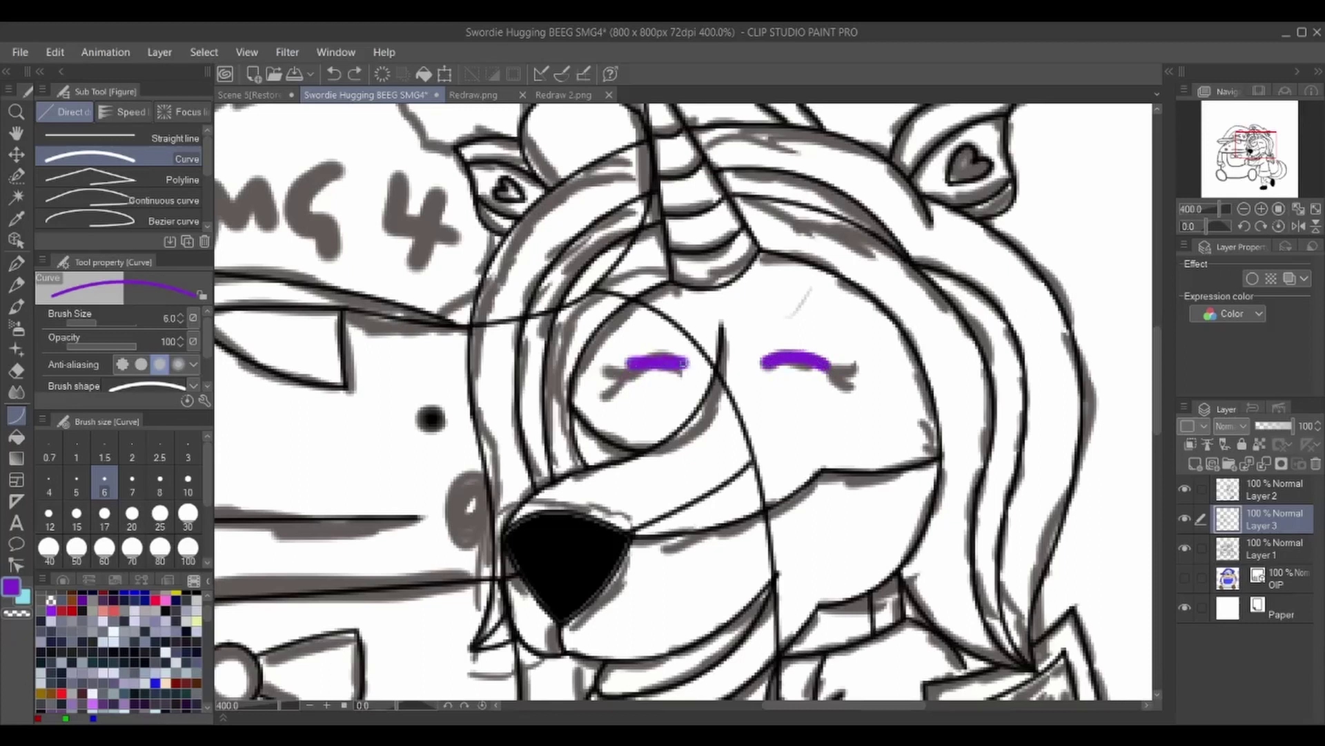
{"action": "left_click", "coordinate": [659, 343]}
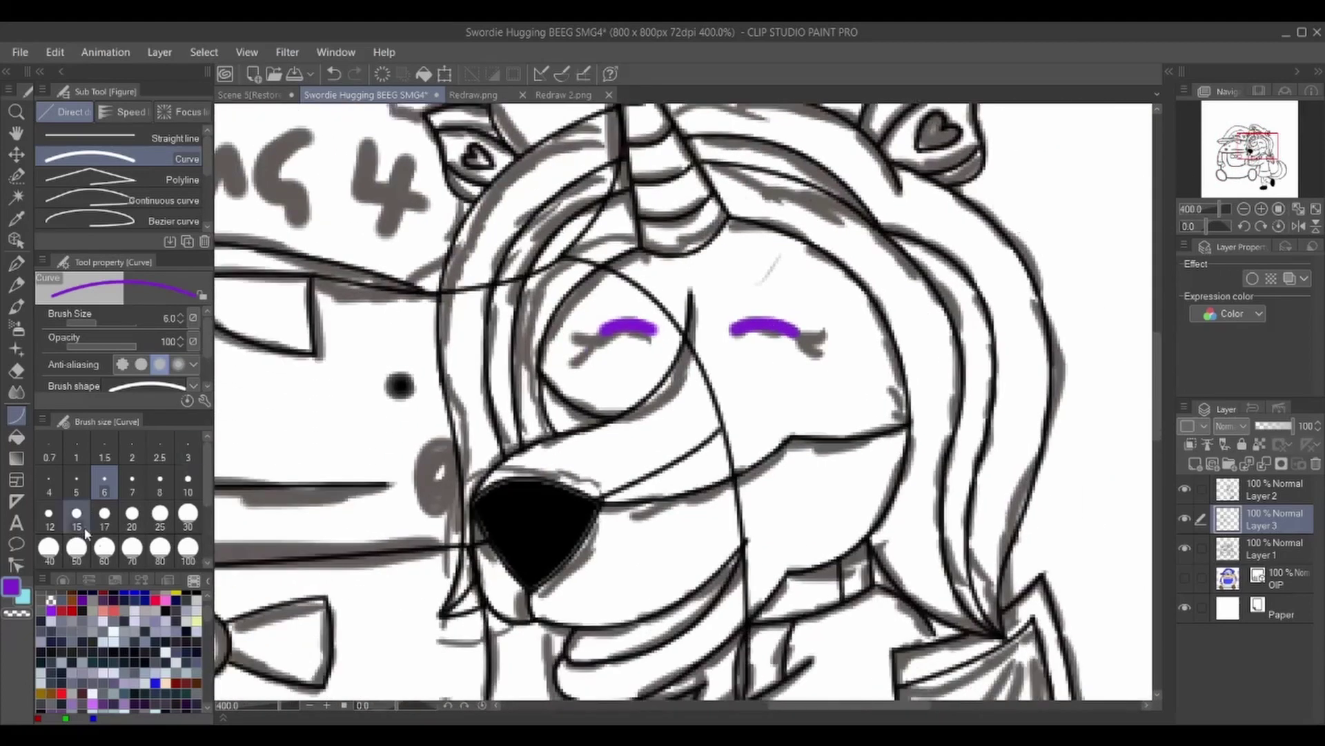
- Add black eyelashes at the outer corners of both of the unicorn's eyes with size 3 curves
{"action": "scroll", "coordinate": [210, 586], "scroll_direction": "up", "scroll_amount": 2}
{"action": "left_click", "coordinate": [186, 456]}
{"action": "scroll", "coordinate": [716, 317], "scroll_direction": "up", "scroll_amount": 2}
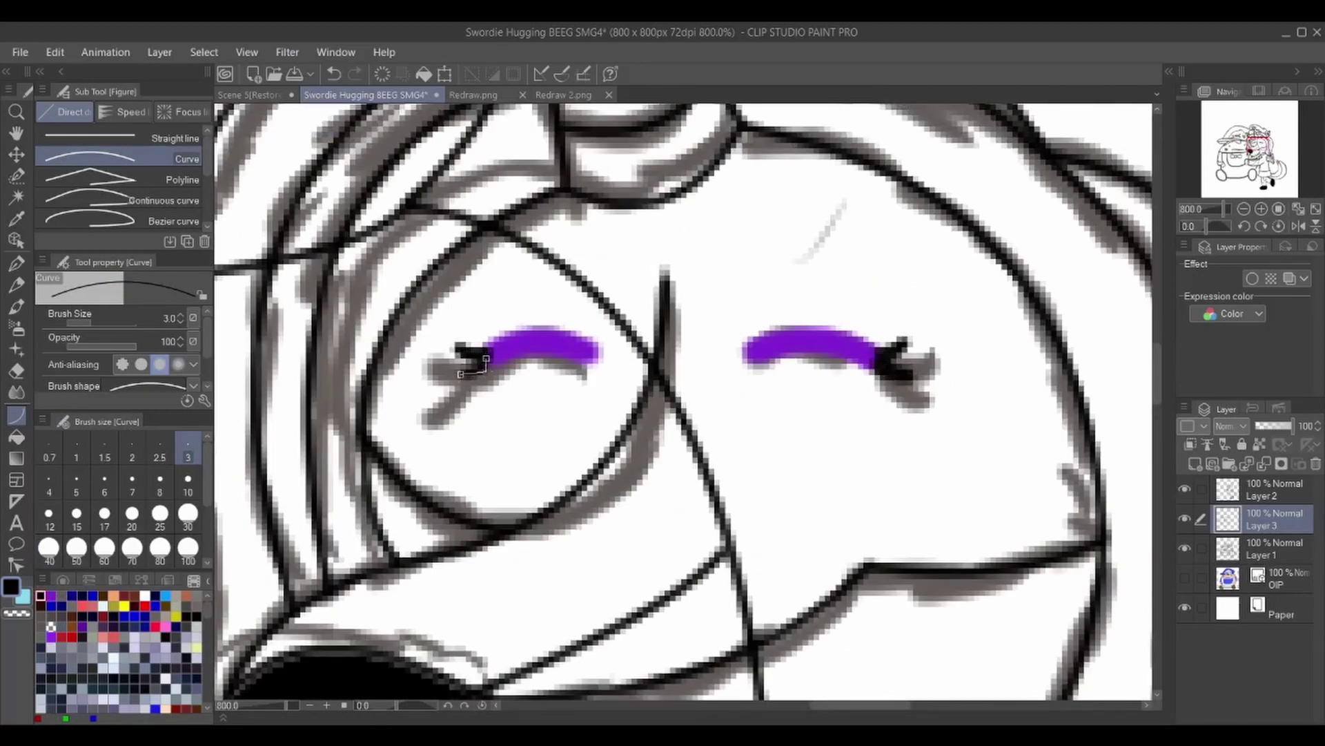
{"action": "left_click", "coordinate": [1244, 209]}
{"action": "left_click", "coordinate": [1244, 209]}
{"action": "left_click", "coordinate": [1244, 208]}
{"action": "left_click", "coordinate": [1244, 209]}
{"action": "left_click", "coordinate": [1244, 209]}
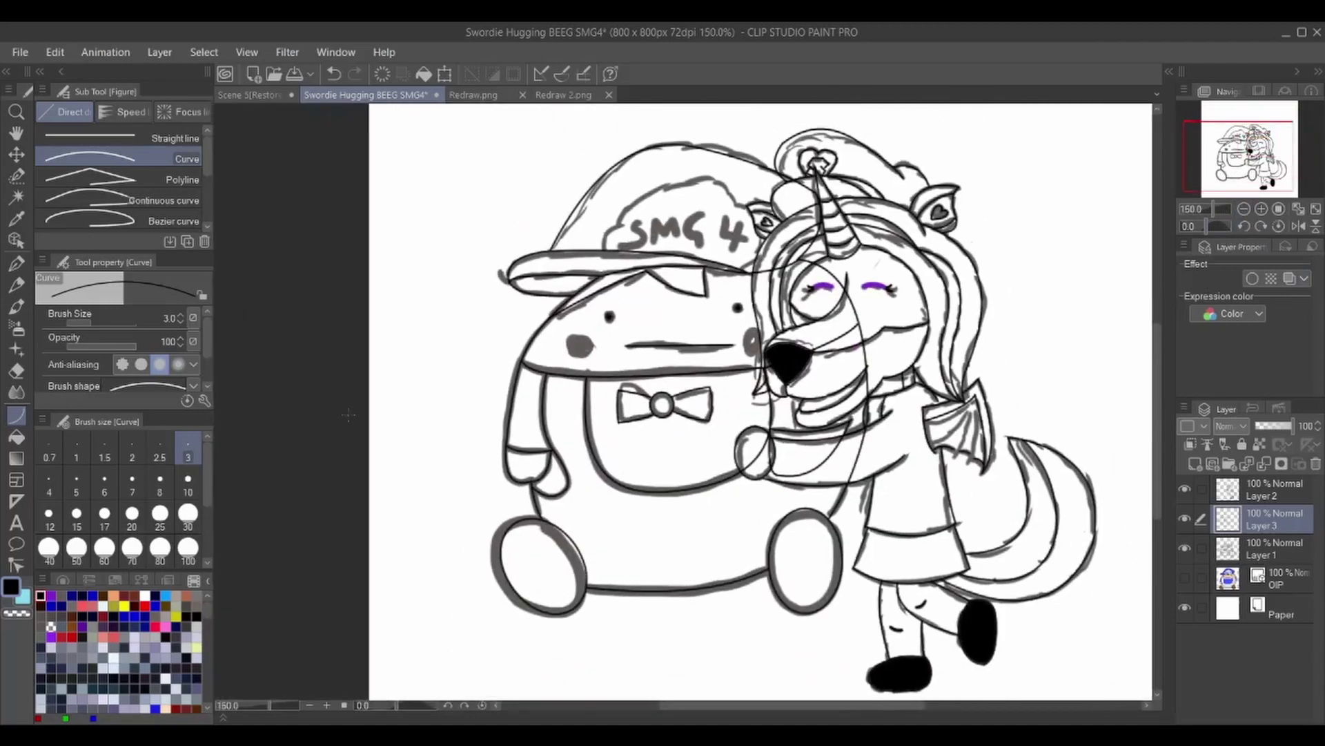
- Try merging Layer 2 into Layer 3, check the layers' visibility, and undo the merge
{"action": "key", "text": "g"}
{"action": "left_click", "coordinate": [1247, 486]}
{"action": "key", "text": "ctrl+e"}
{"action": "left_click", "coordinate": [1185, 518]}
{"action": "left_click", "coordinate": [1185, 518]}
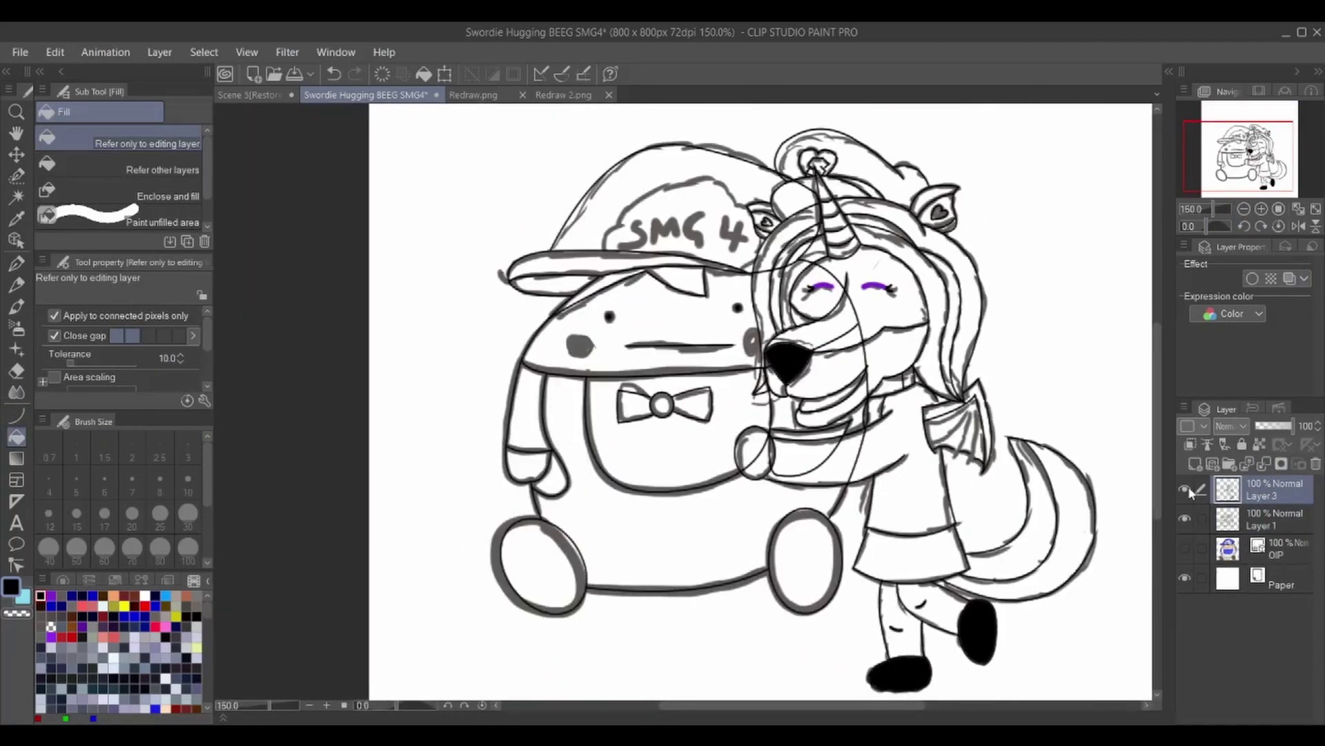
{"action": "left_click", "coordinate": [1186, 516]}
{"action": "left_click", "coordinate": [1186, 516]}
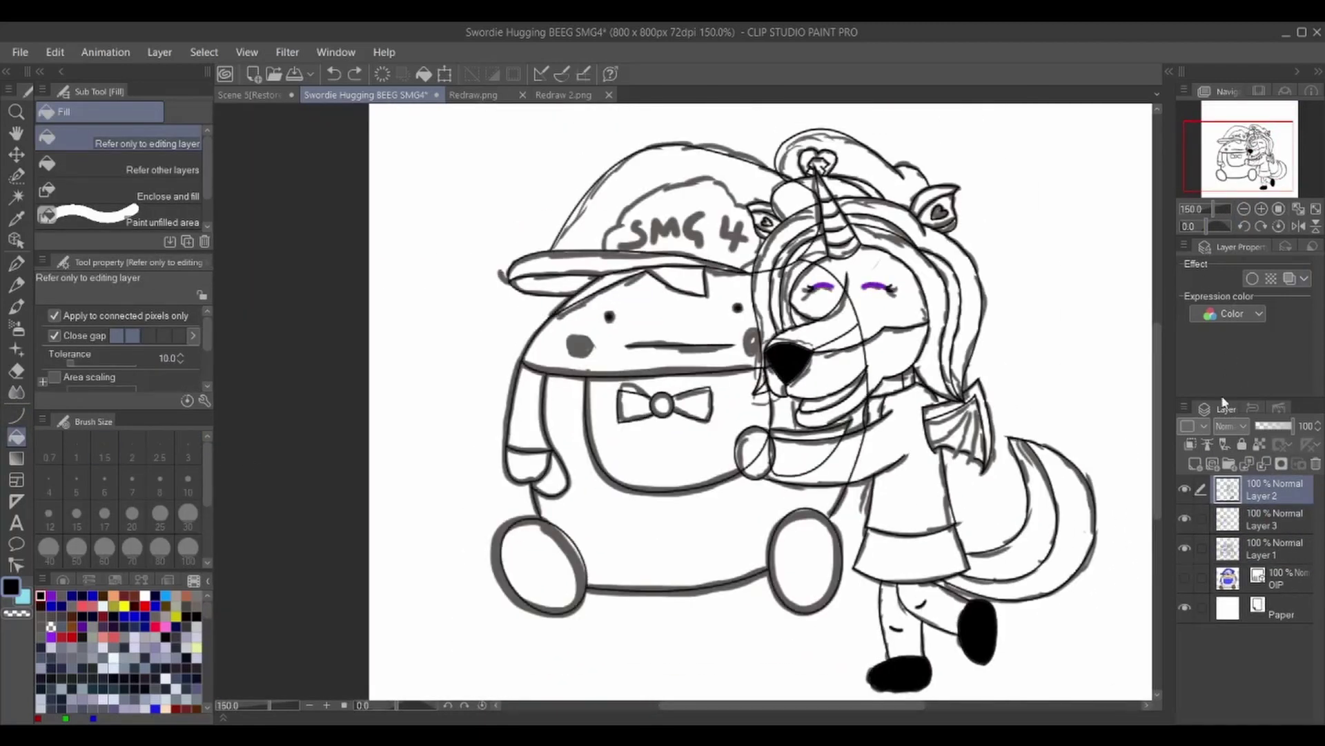
{"action": "key", "text": "ctrl+z"}
- Duplicate Layer 3 and hide Layer 2 and the original Layer 3, with the Hard eraser ready
{"action": "key", "text": "ctrl+c"}
{"action": "key", "text": "ctrl+v"}
{"action": "key", "text": "e"}
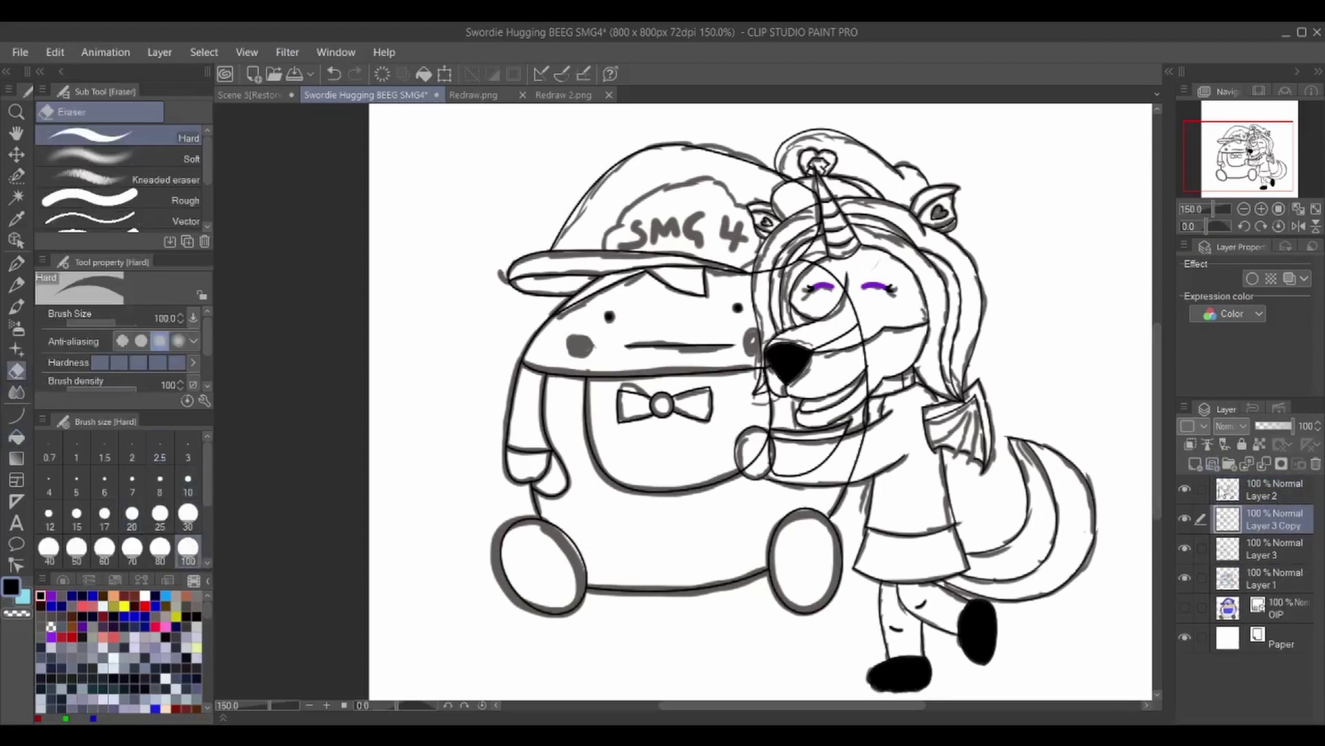
{"action": "left_click", "coordinate": [1185, 488]}
{"action": "left_click", "coordinate": [1185, 549]}
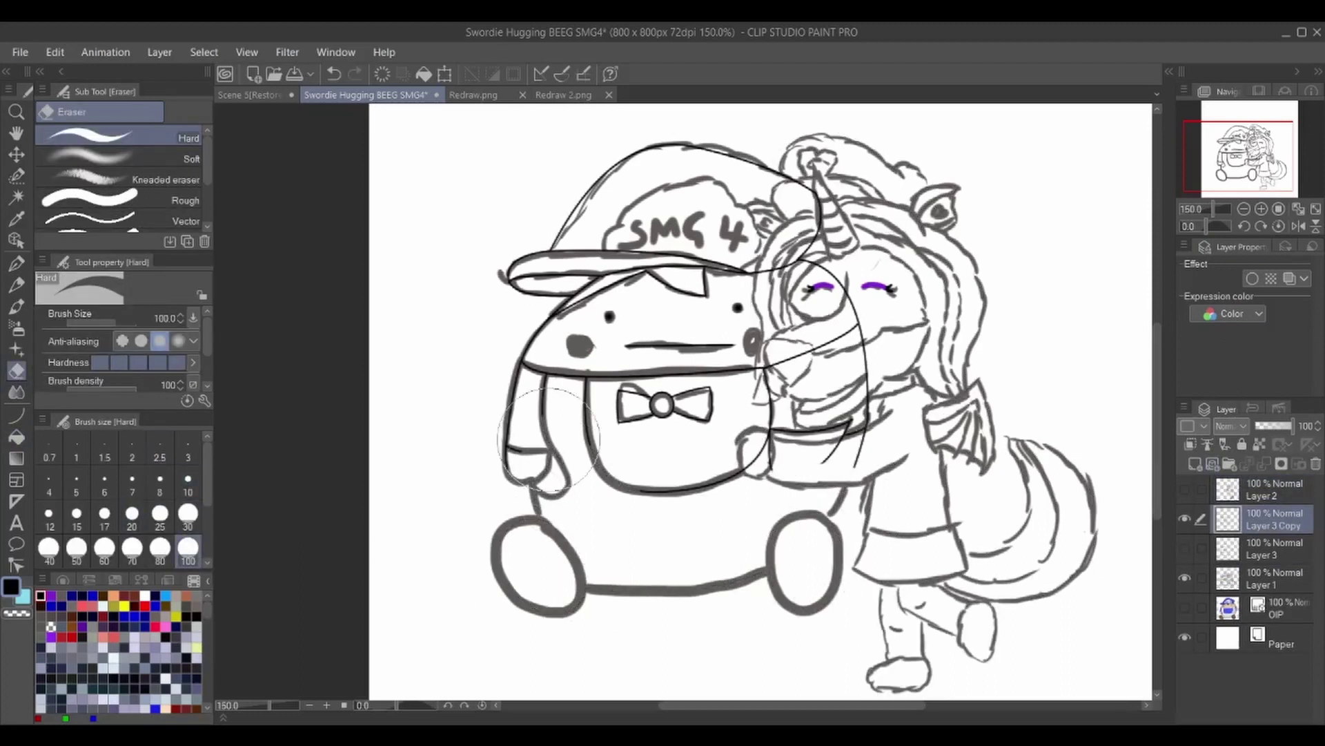
- Erase everything except the unicorn's eyes from Layer 3 Copy, using eraser size 100 and size 17 near the eyes
{"action": "mouse_move", "coordinate": [787, 508]}
{"action": "left_mouse_down"}
{"action": "mouse_move", "coordinate": [856, 432]}
{"action": "mouse_move", "coordinate": [656, 386]}
{"action": "mouse_move", "coordinate": [732, 318]}
{"action": "mouse_move", "coordinate": [531, 366]}
{"action": "mouse_move", "coordinate": [632, 321]}
{"action": "mouse_move", "coordinate": [594, 166]}
{"action": "mouse_move", "coordinate": [797, 200]}
{"action": "left_mouse_up"}
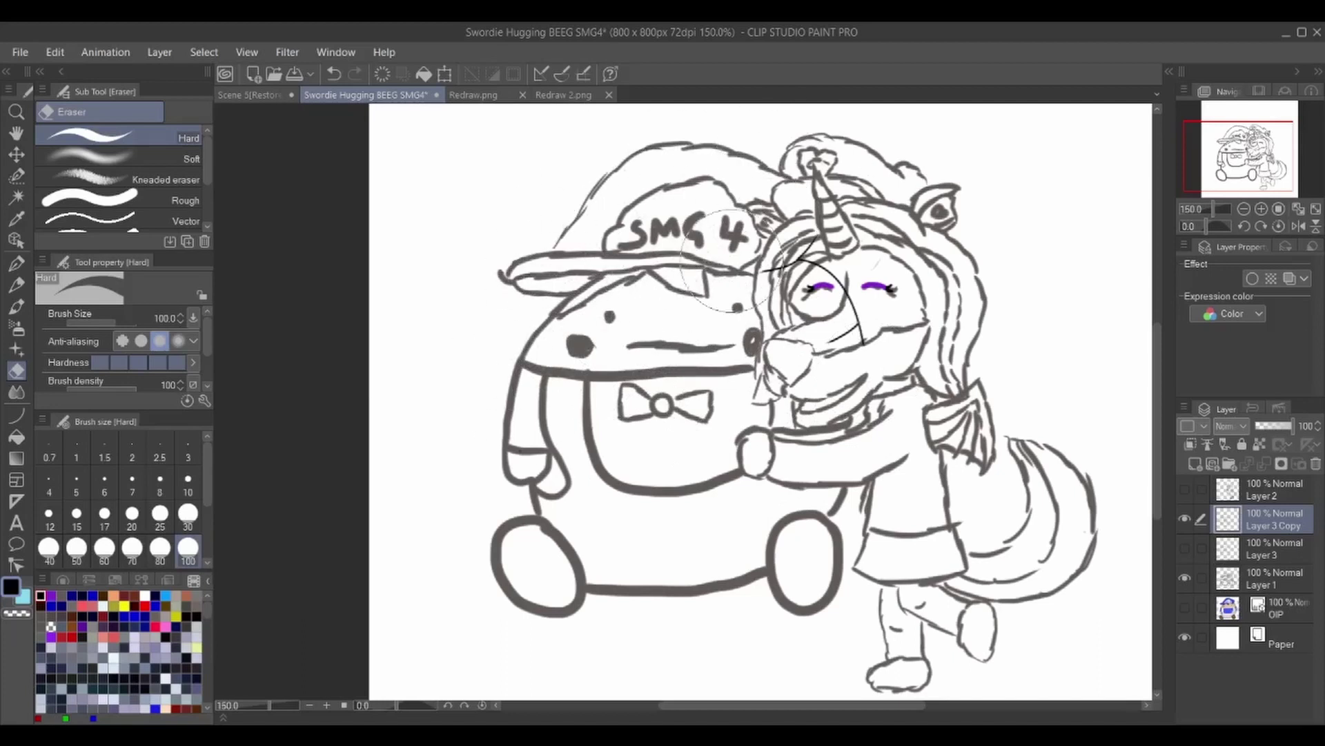
{"action": "left_click", "coordinate": [104, 515]}
{"action": "scroll", "coordinate": [697, 405], "scroll_direction": "up", "scroll_amount": 3}
{"action": "left_click_drag", "start_coordinate": [1043, 235], "coordinate": [616, 521]}
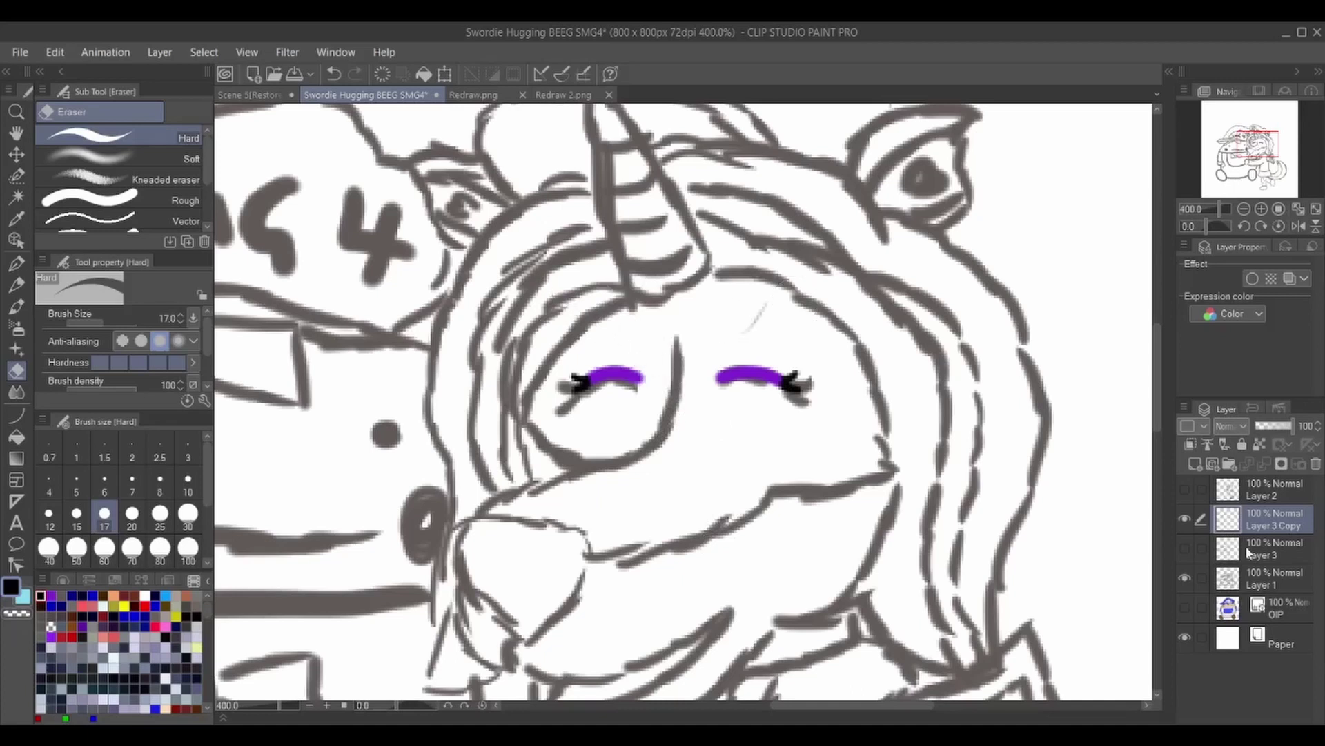
- Show Layer 3, hide Layer 3 Copy, and erase the unicorn's purple eyes and lashes from Layer 3
{"action": "left_click", "coordinate": [1263, 490]}
{"action": "left_click", "coordinate": [1185, 577]}
{"action": "left_click", "coordinate": [1185, 577]}
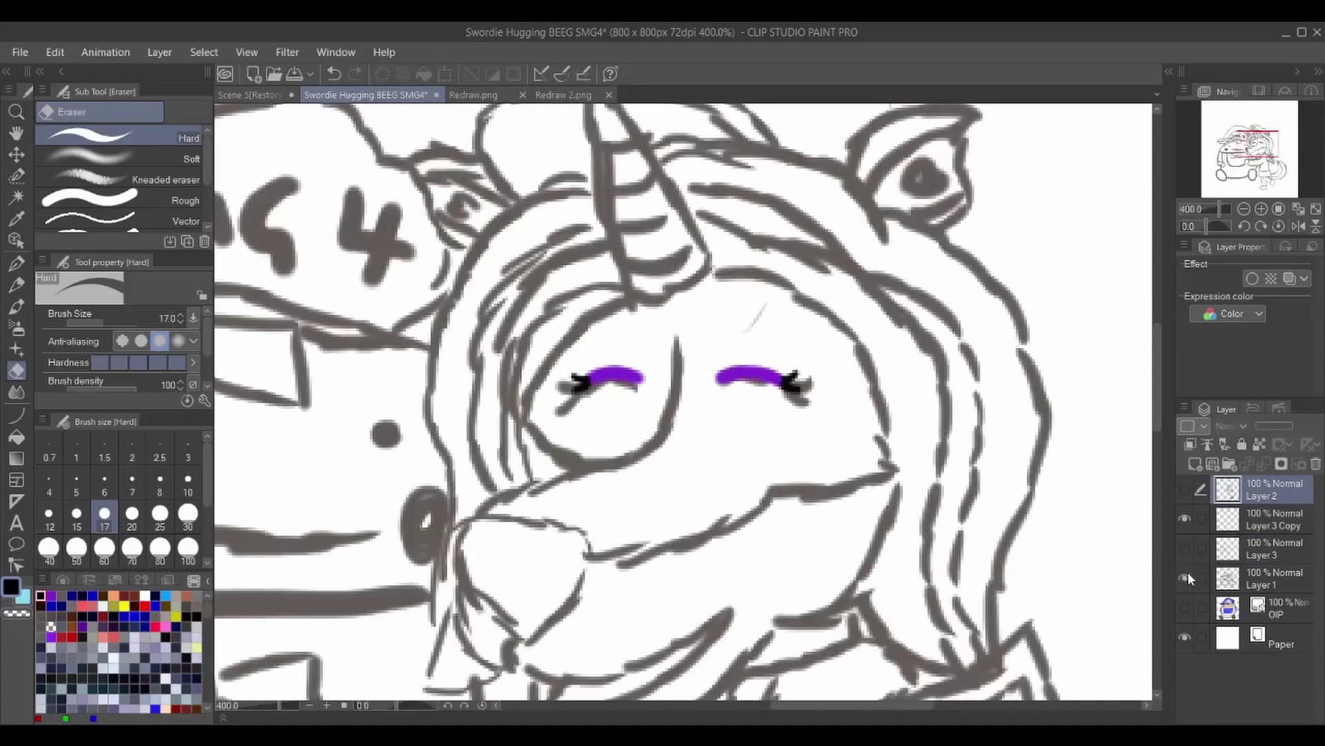
{"action": "left_click", "coordinate": [1184, 548]}
{"action": "left_click", "coordinate": [1186, 548]}
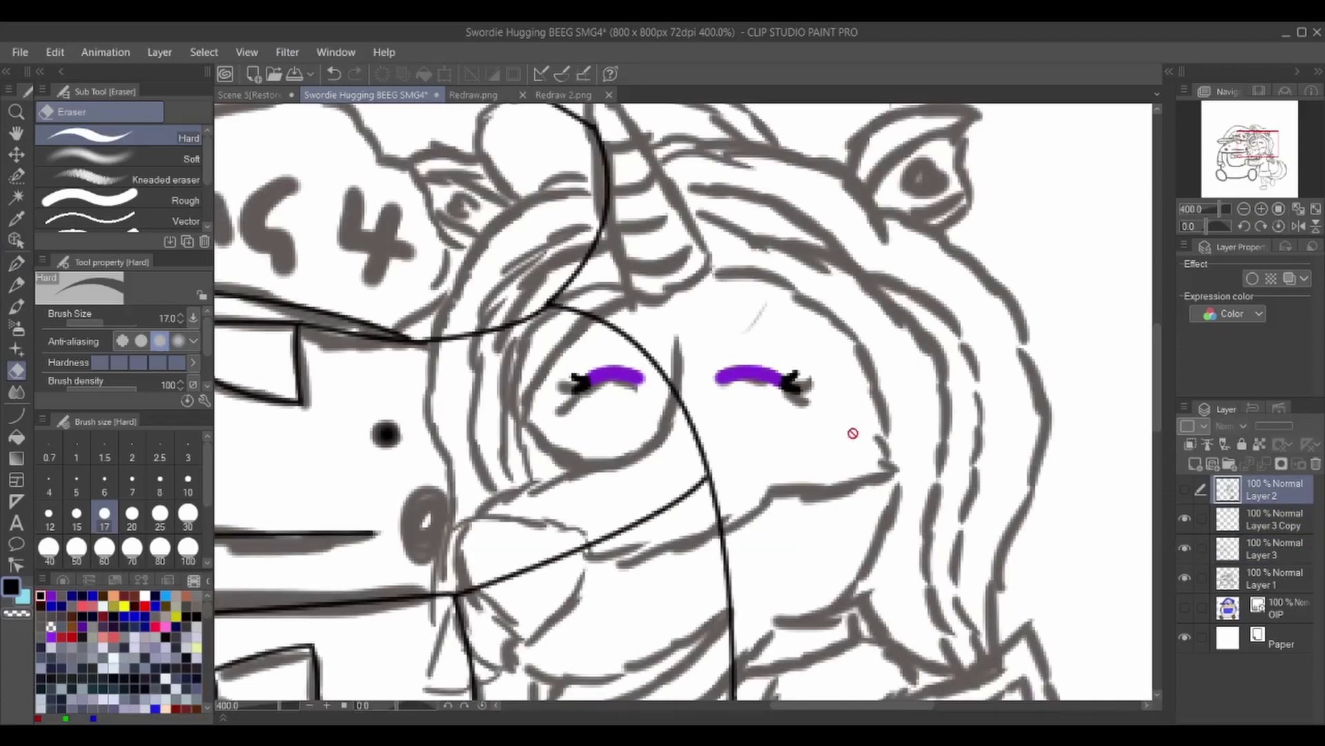
{"action": "key", "text": "alt+["}
{"action": "key", "text": "alt+["}
{"action": "left_click_drag", "start_coordinate": [713, 369], "coordinate": [539, 394]}
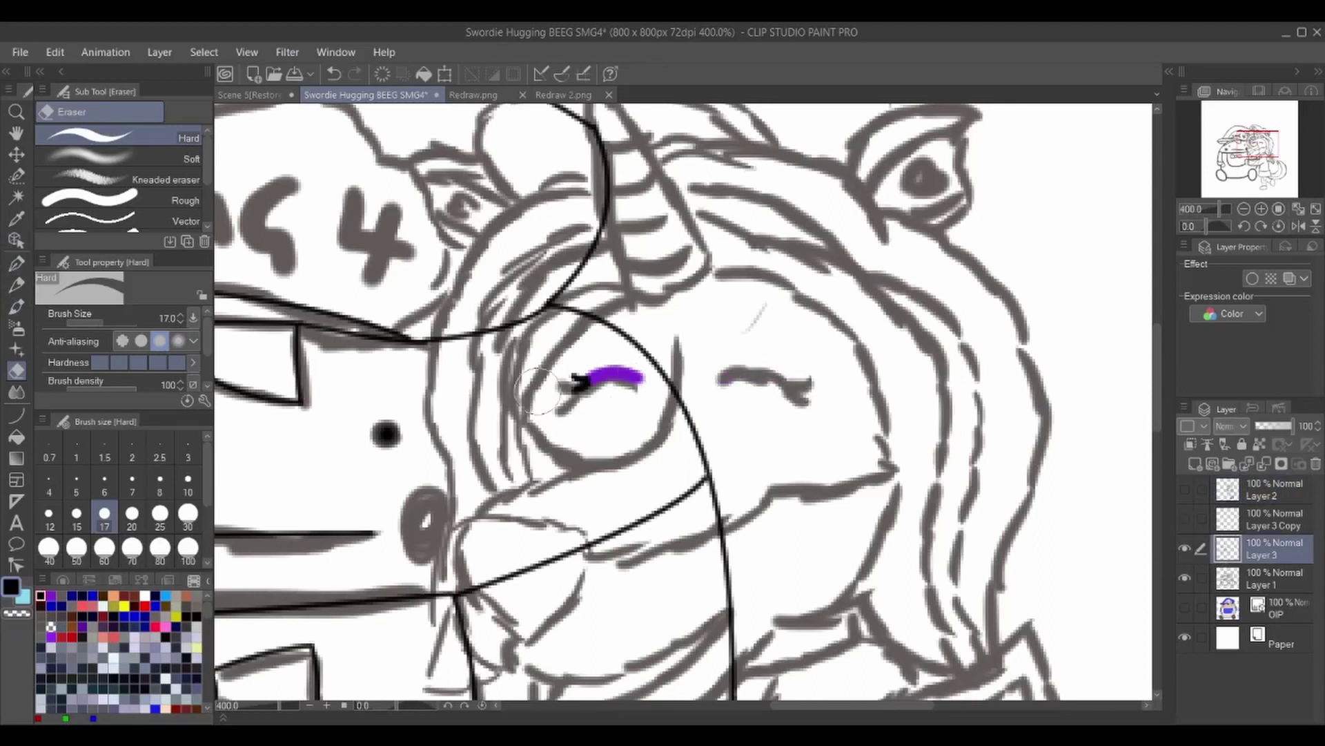
- Show Layer 3 Copy and Layer 2 again and merge the unicorn's line art with its eyes into Layer 3 Copy
{"action": "left_click", "coordinate": [1184, 519]}
{"action": "left_click", "coordinate": [1272, 519]}
{"action": "scroll", "coordinate": [683, 400], "scroll_direction": "down", "scroll_amount": 2}
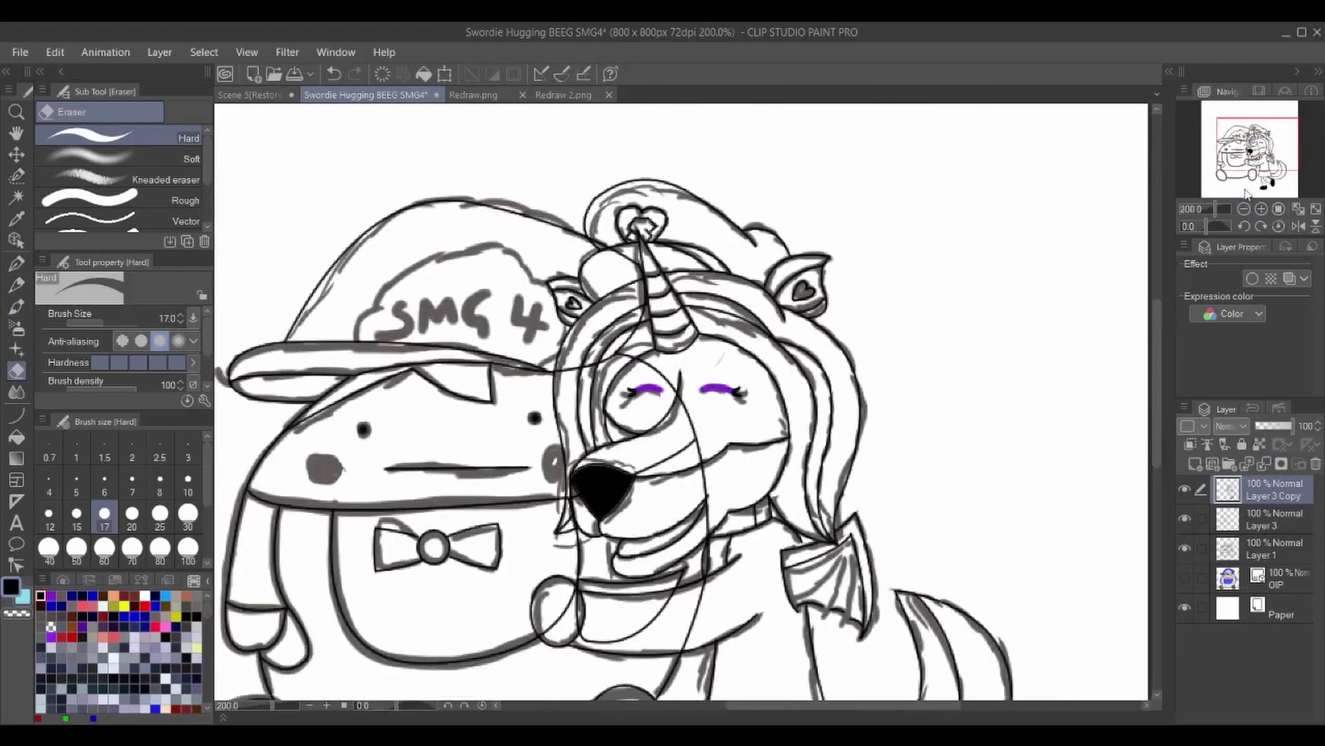
- Hide Layer 3 Copy, show the OIP reference, and sample the tan skin shade from SMG4's face
{"action": "key", "text": "i"}
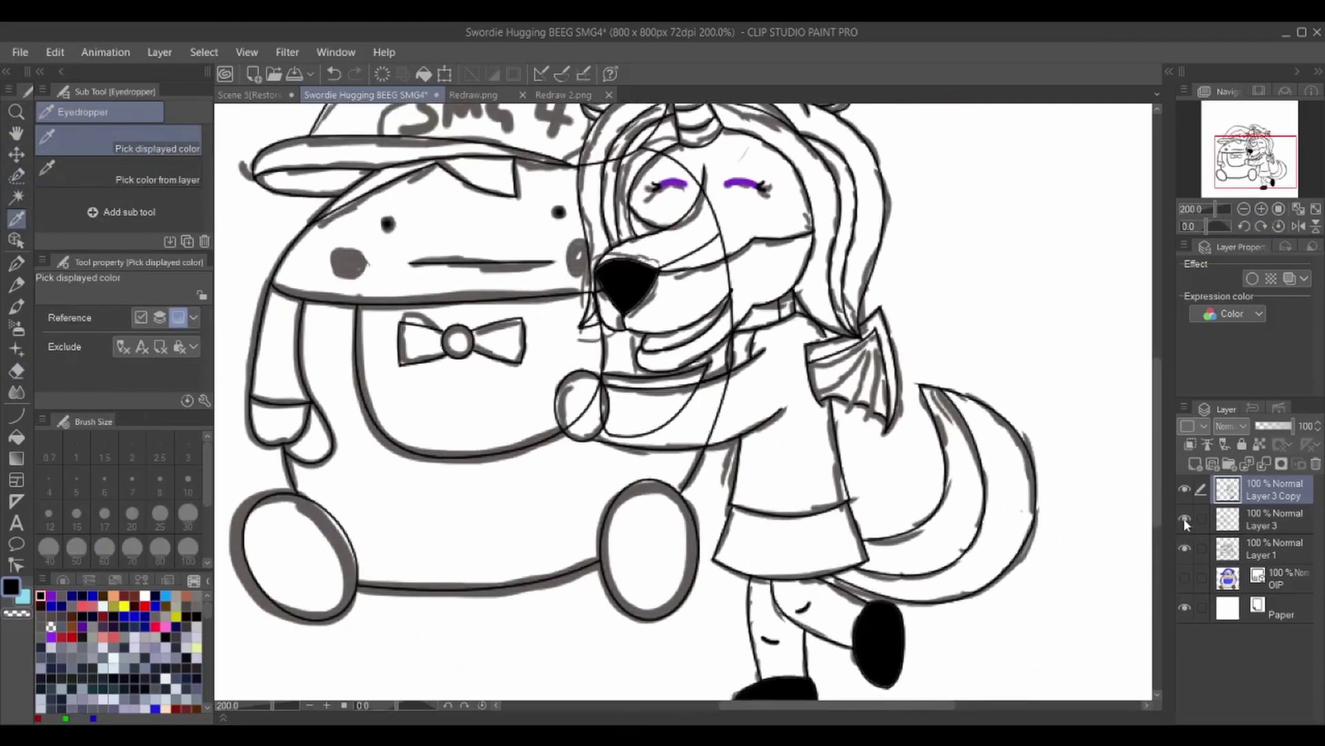
{"action": "left_click", "coordinate": [1184, 489]}
{"action": "left_click", "coordinate": [1184, 578]}
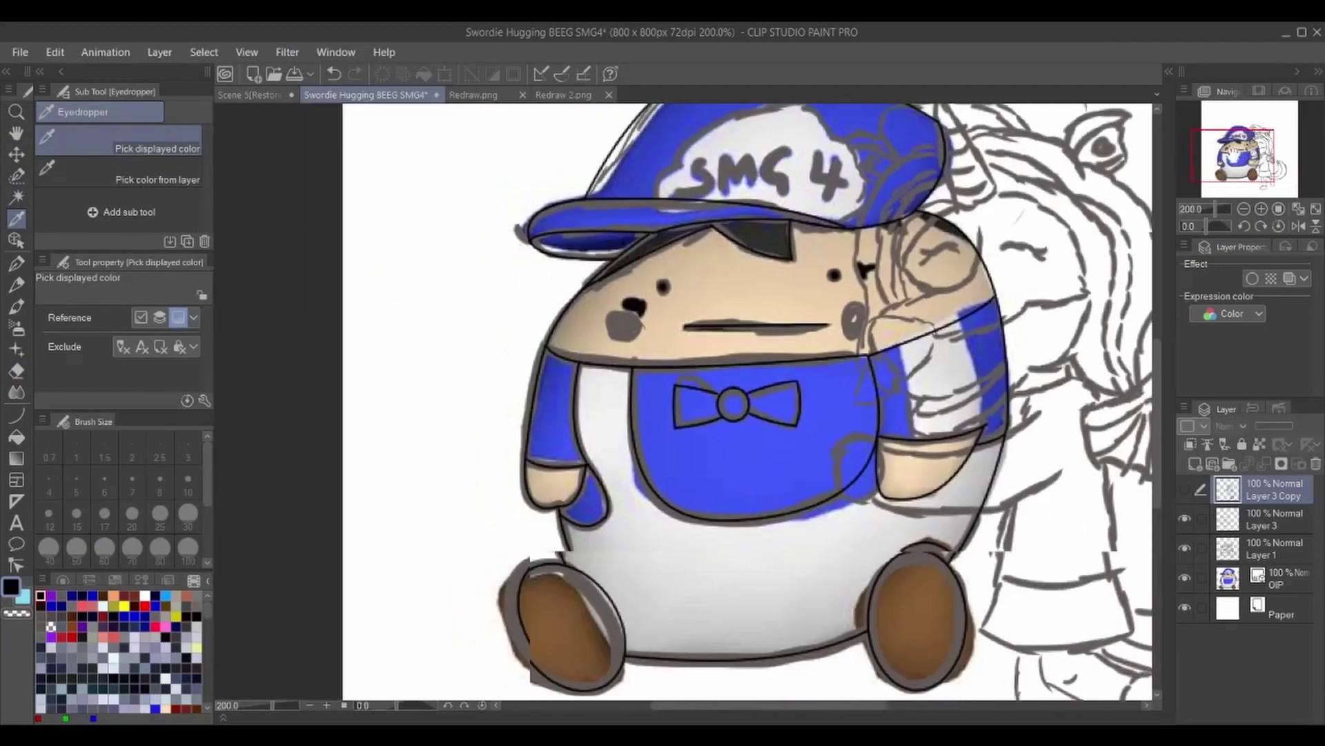
{"action": "left_click", "coordinate": [1261, 209]}
{"action": "left_click", "coordinate": [1277, 578]}
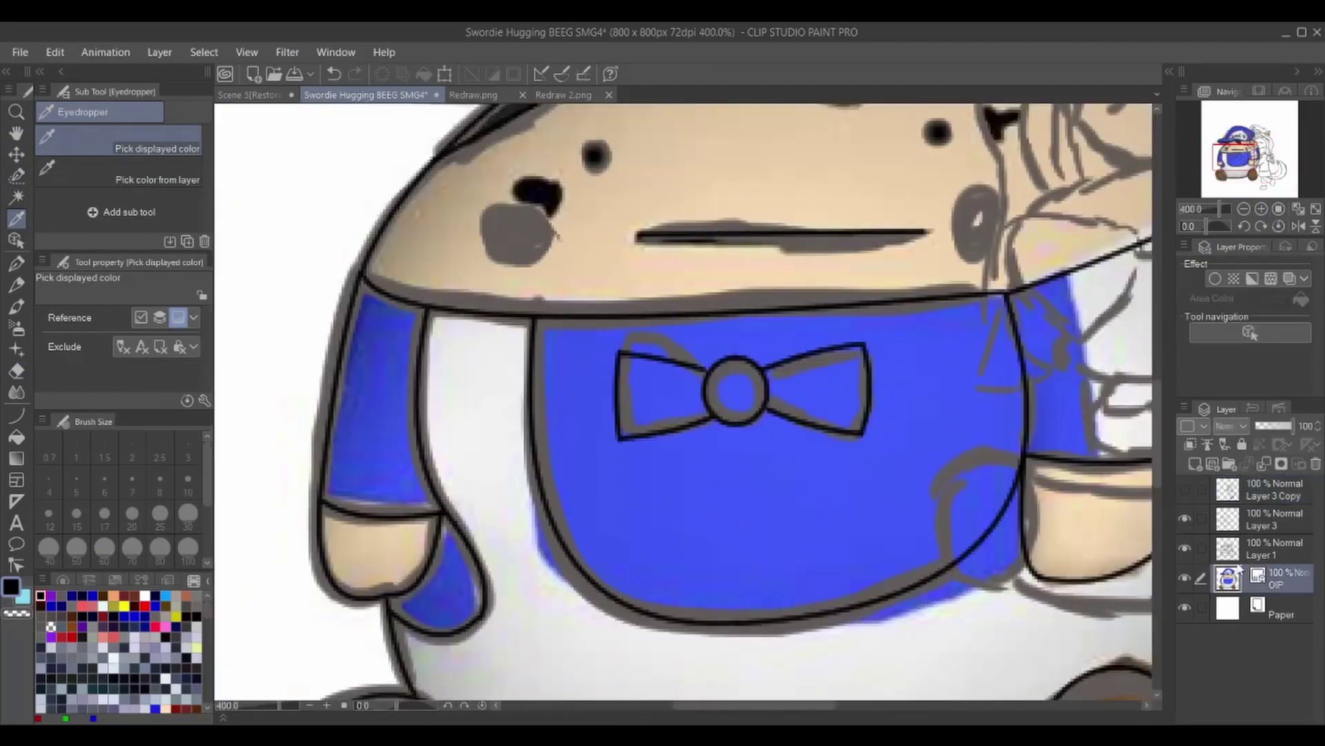
{"action": "left_click", "coordinate": [839, 182]}
{"action": "left_click", "coordinate": [63, 579]}
{"action": "key", "text": "u"}
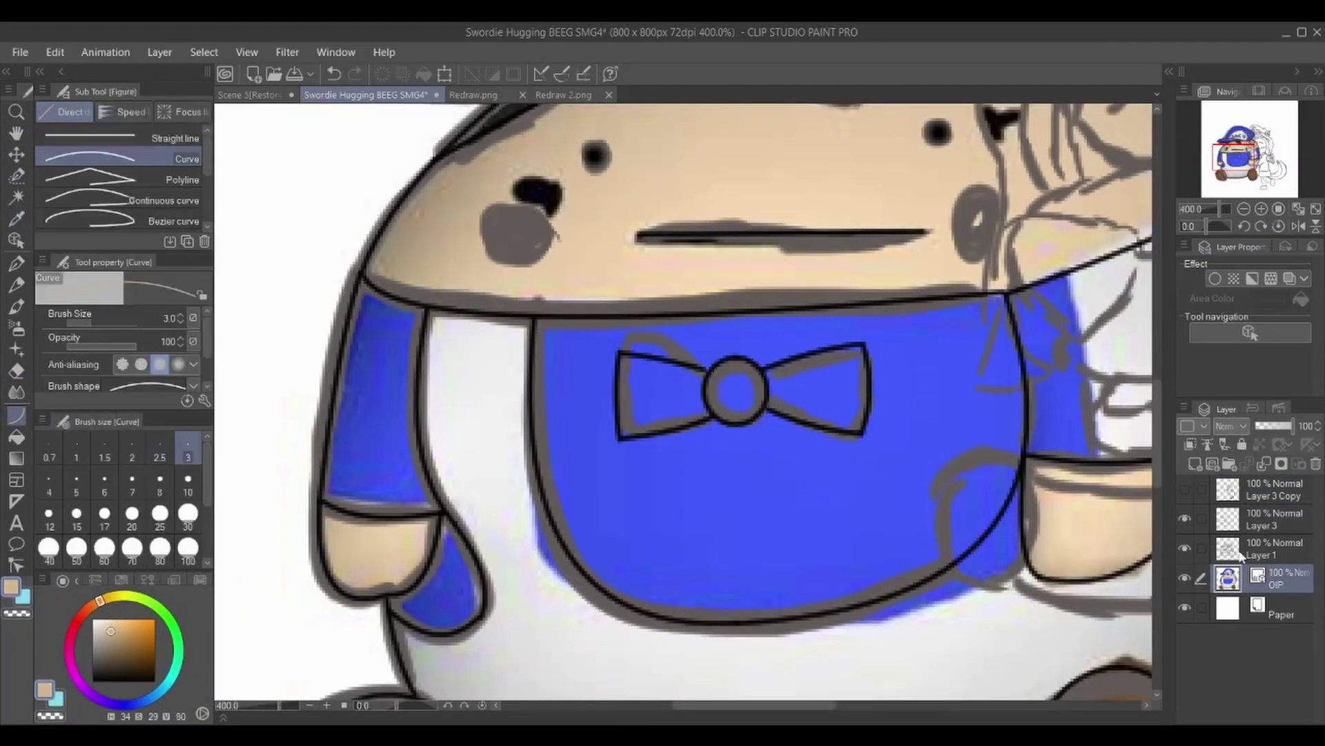
- Draw tan shadow lines below the cuffs on SMG4's two hands on Layer 3, hiding the Layer 1 sketch
{"action": "key", "text": "alt+bracketright"}
{"action": "key", "text": "g"}
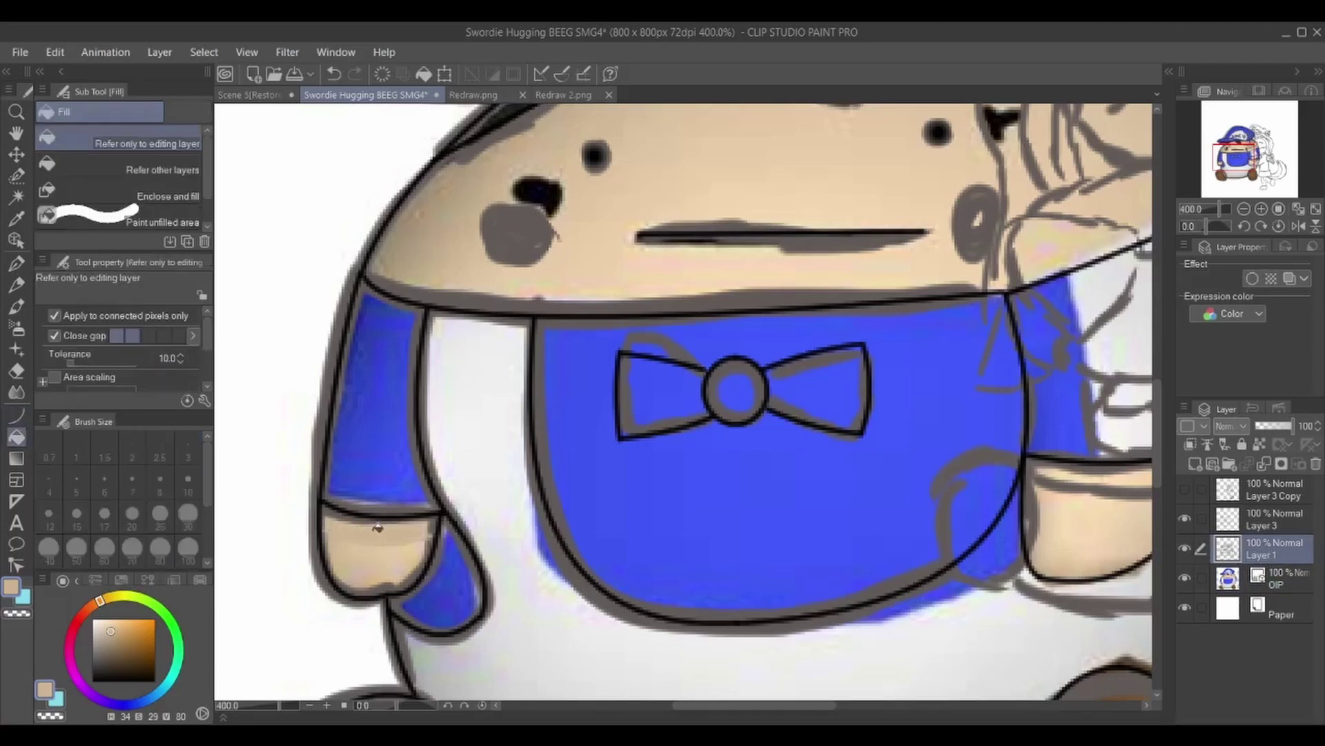
{"action": "key", "text": "alt+bracketright"}
{"action": "left_click", "coordinate": [20, 417]}
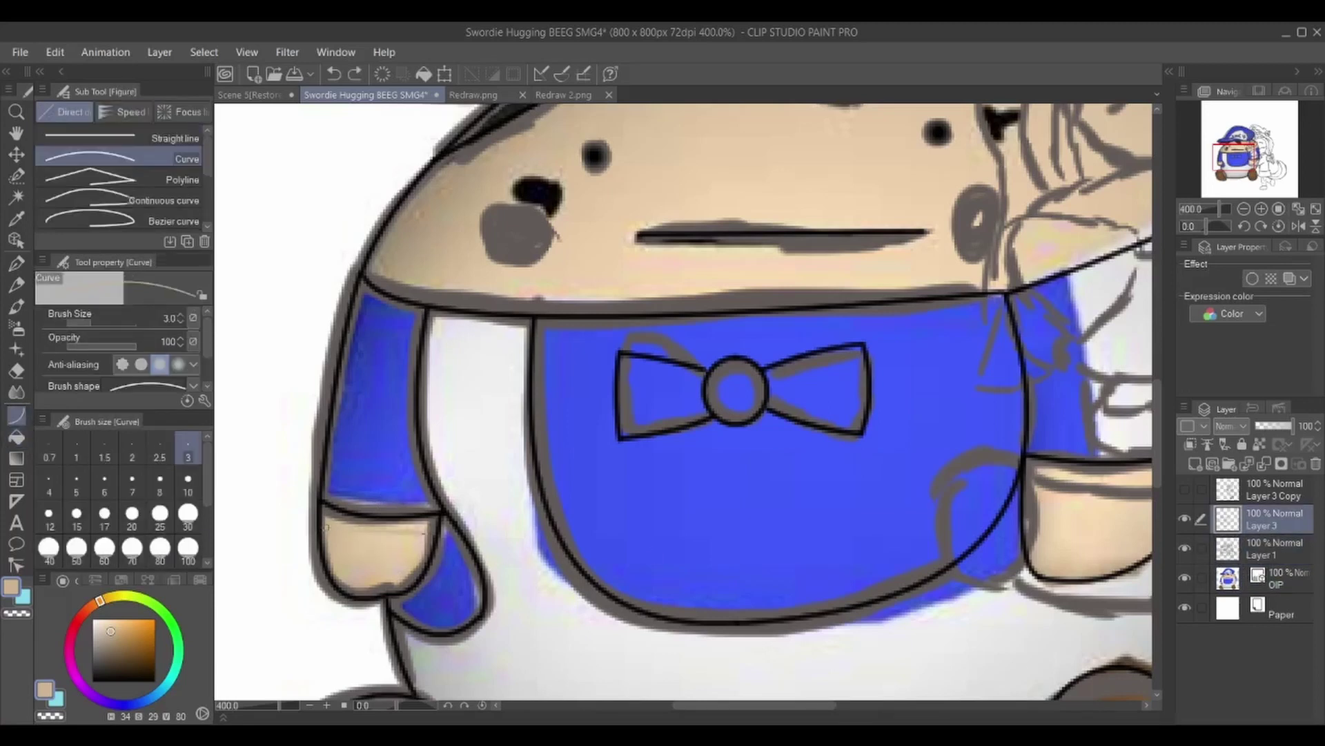
{"action": "left_click", "coordinate": [15, 436]}
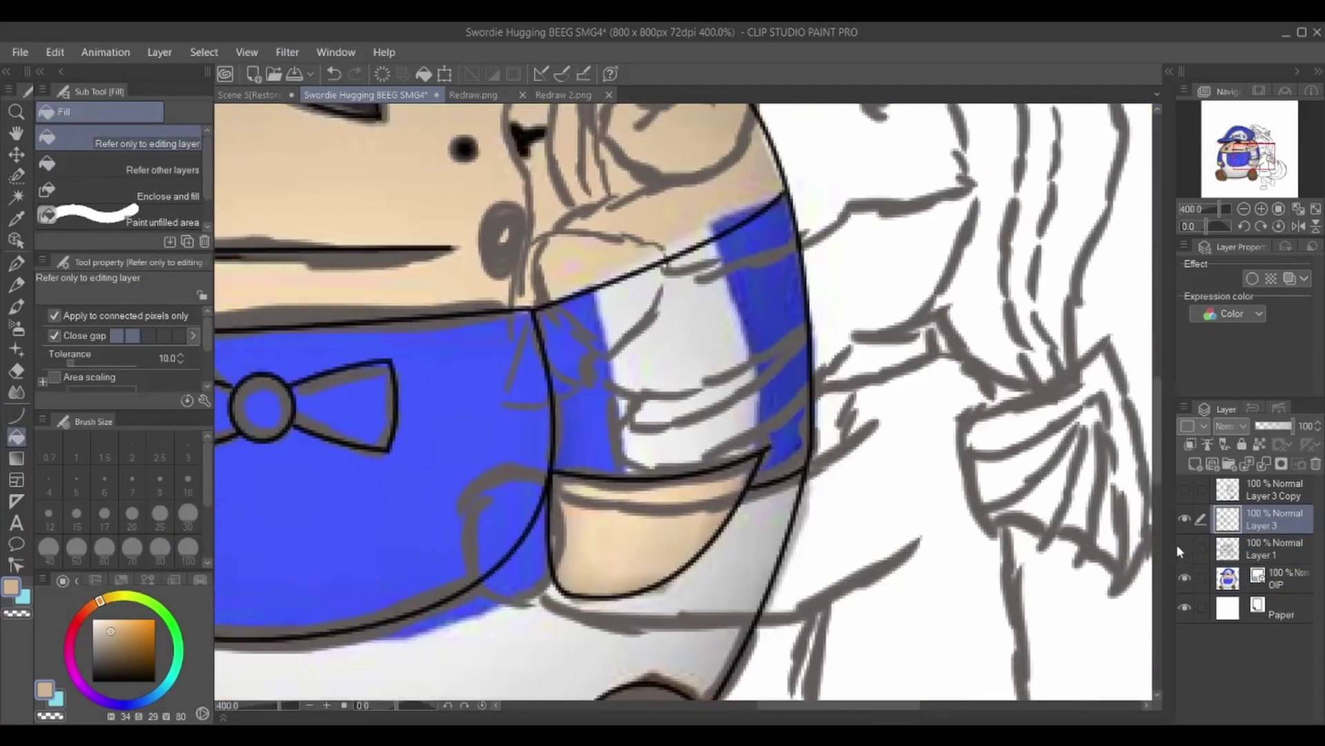
{"action": "left_click", "coordinate": [15, 417]}
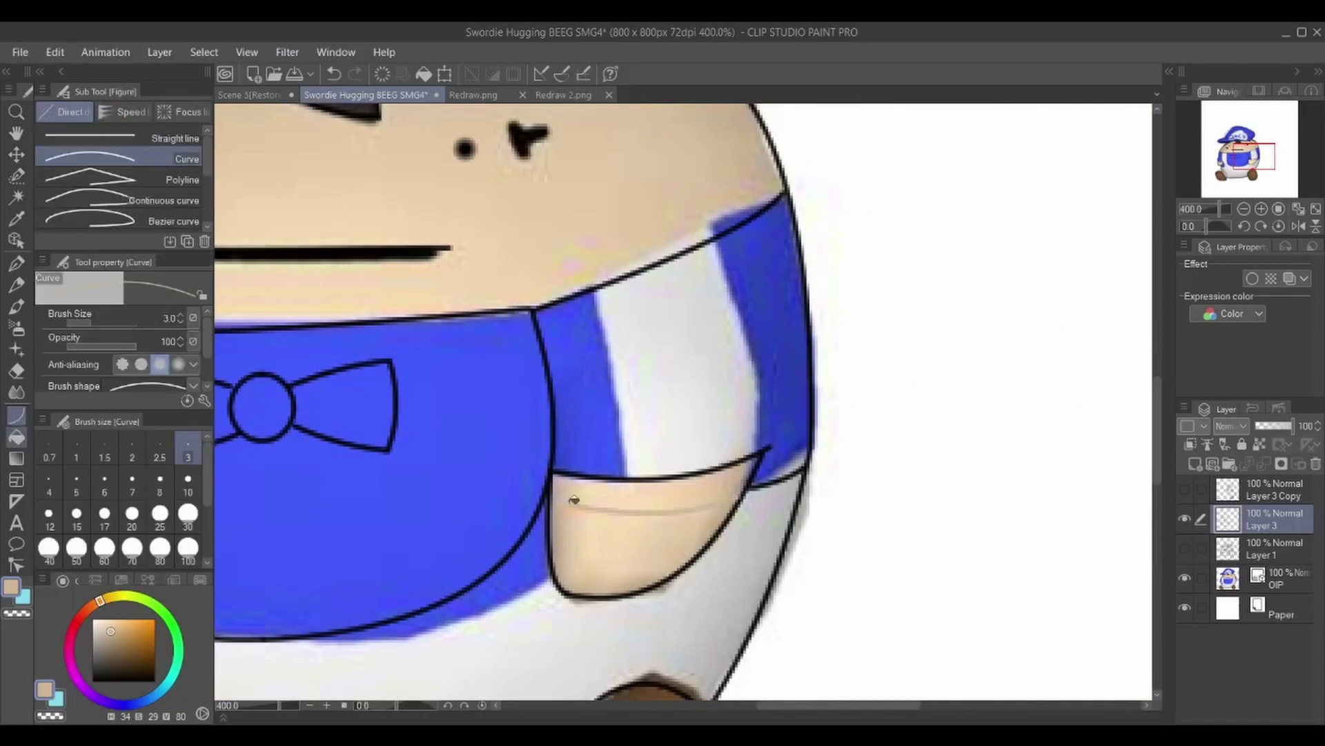
{"action": "left_click", "coordinate": [15, 436]}
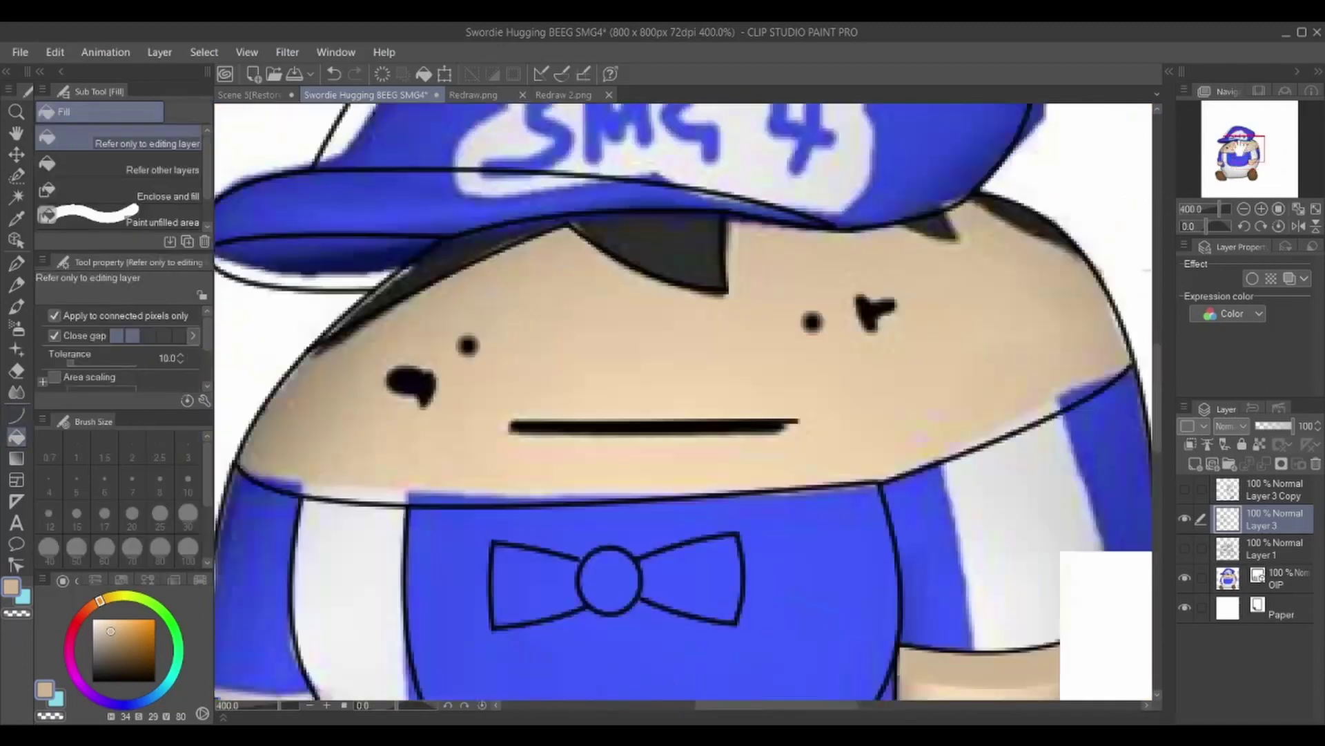
- Fill SMG4's face and hands with flat skin tones, his hair black and his shoes brown on Layer 3
{"action": "key", "text": "ctrl+z"}
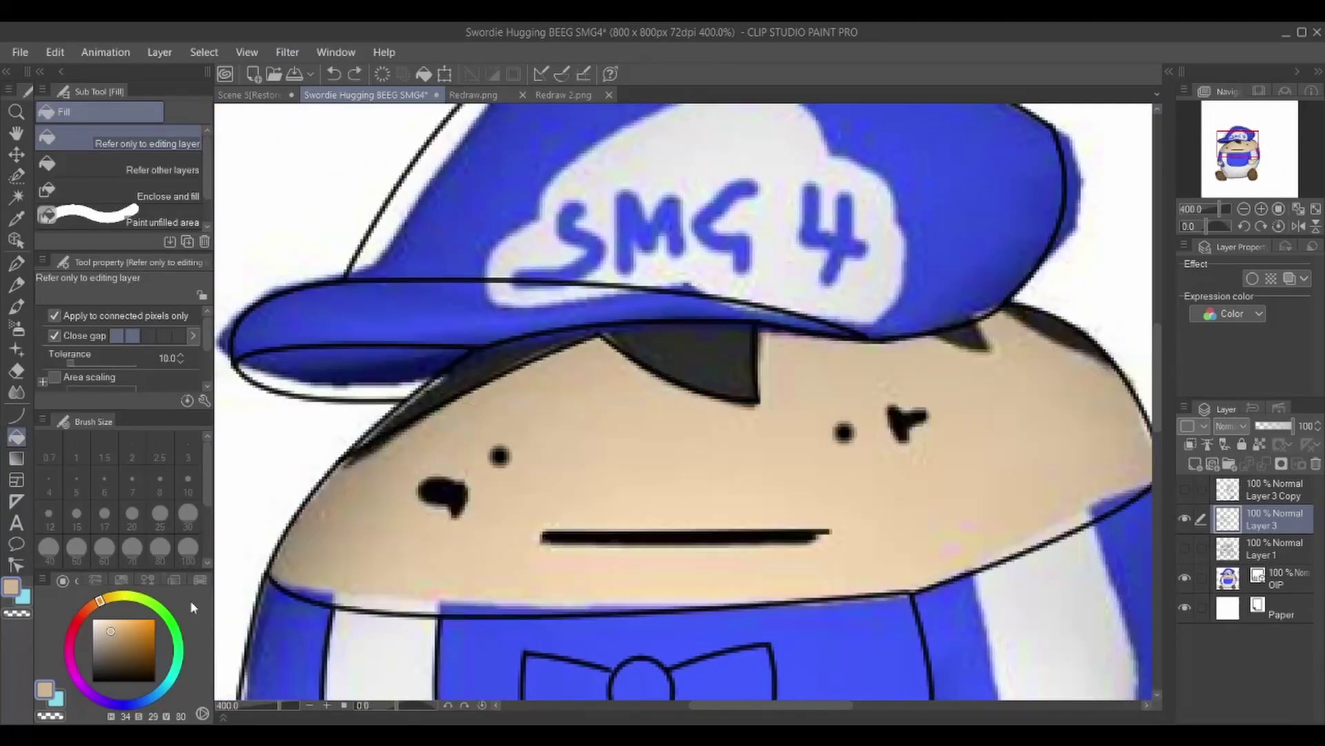
{"action": "key", "text": "ctrl+y"}
{"action": "left_click", "coordinate": [194, 580]}
{"action": "key", "text": "ctrl+z"}
{"action": "left_click", "coordinate": [685, 349]}
{"action": "mouse_move", "coordinate": [1239, 147]}
{"action": "left_mouse_down"}
{"action": "mouse_move", "coordinate": [1246, 165]}
{"action": "mouse_move", "coordinate": [1237, 152]}
{"action": "left_mouse_up"}
{"action": "left_click", "coordinate": [304, 594]}
- Sample blues from the reference and fill SMG4's near sleeve and bib bright blue and the piece behind his hand darker blue
{"action": "key", "text": "i"}
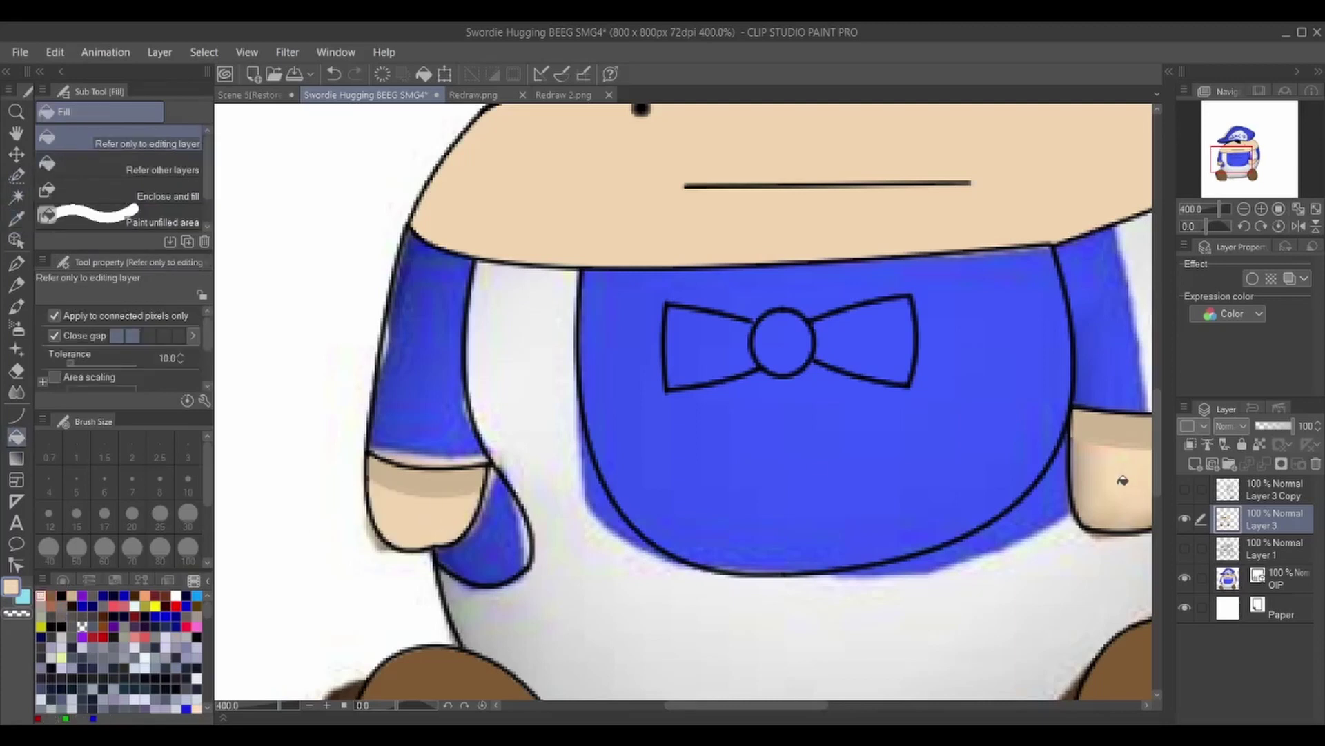
{"action": "left_click_drag", "start_coordinate": [660, 385], "coordinate": [473, 444]}
{"action": "left_click", "coordinate": [395, 443]}
{"action": "key", "text": "g"}
{"action": "left_click", "coordinate": [279, 442]}
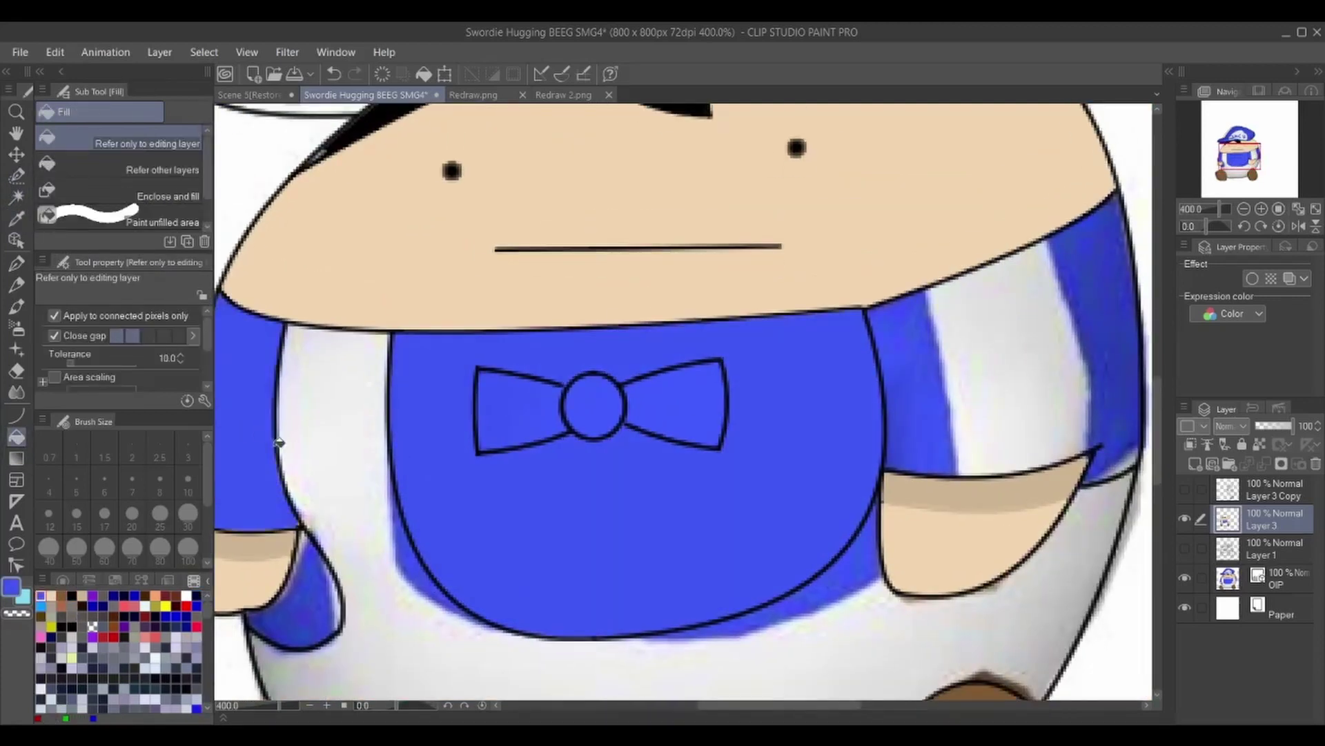
{"action": "left_click", "coordinate": [314, 604]}
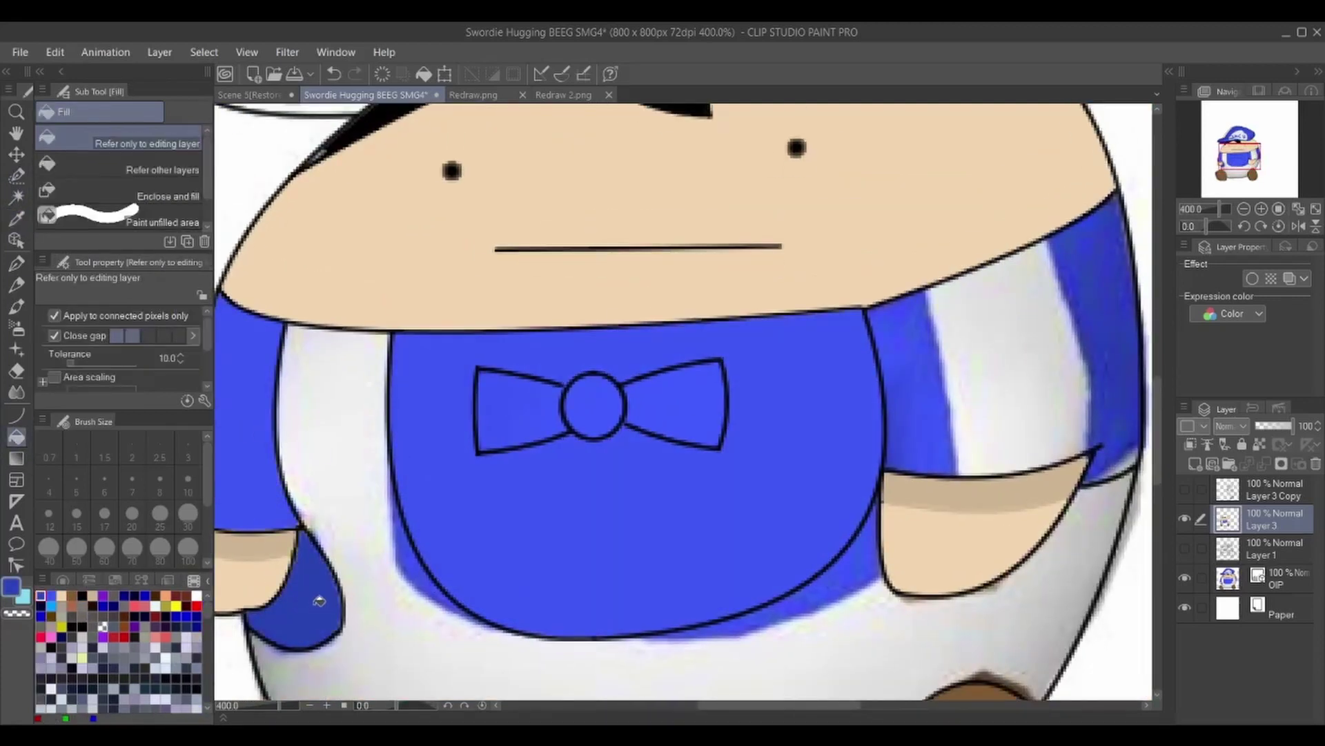
- Fill SMG4's bow tie near-black on Layer 3 and briefly toggle the visibility of Layer 3 Copy
{"action": "mouse_move", "coordinate": [1237, 147]}
{"action": "left_mouse_down"}
{"action": "mouse_move", "coordinate": [1241, 134]}
{"action": "mouse_move", "coordinate": [1238, 158]}
{"action": "mouse_move", "coordinate": [1250, 156]}
{"action": "left_mouse_up"}
{"action": "left_click", "coordinate": [62, 580]}
{"action": "left_click", "coordinate": [526, 315]}
{"action": "left_click", "coordinate": [1184, 489]}
{"action": "left_click", "coordinate": [1185, 489]}
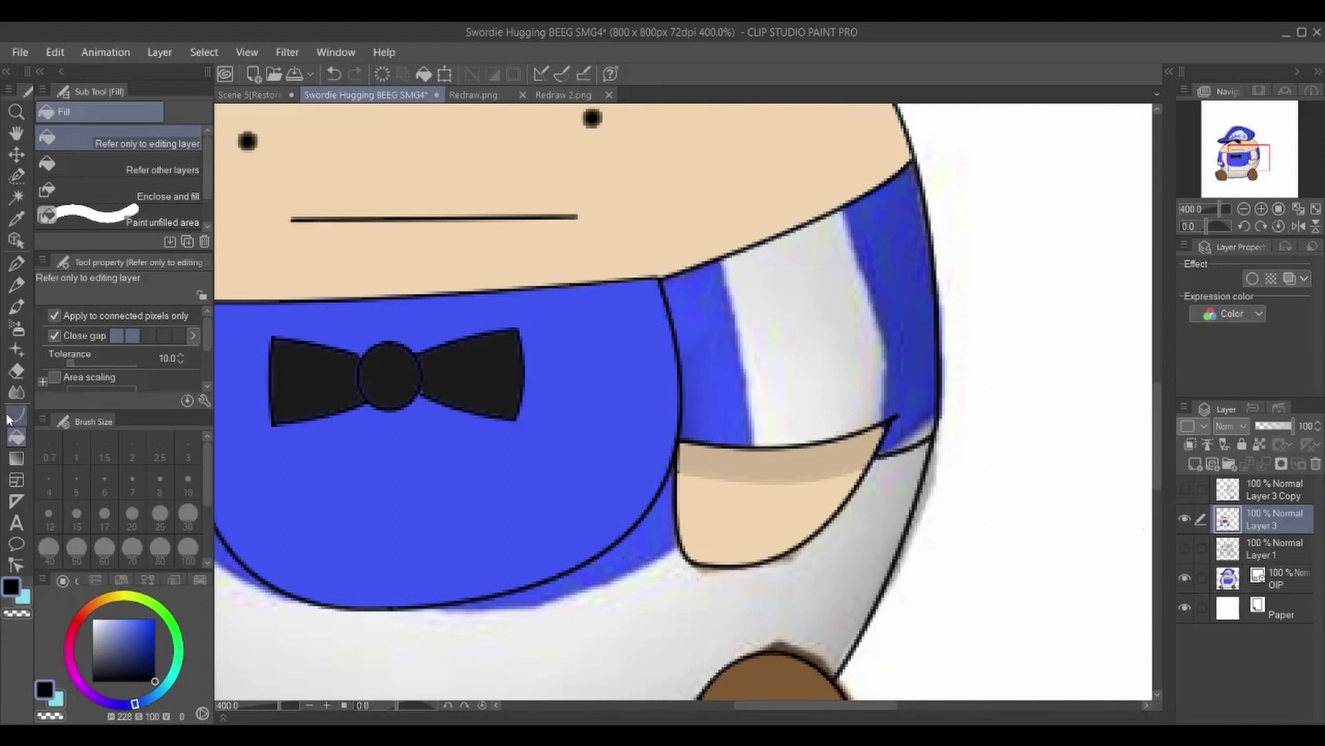
- Draw two curved black lines along the edges of the white stripe on SMG4's far sleeve, and choose white for filling
{"action": "key", "text": "u"}
{"action": "left_click_drag", "start_coordinate": [844, 211], "coordinate": [895, 417]}
{"action": "left_click_drag", "start_coordinate": [722, 256], "coordinate": [757, 447]}
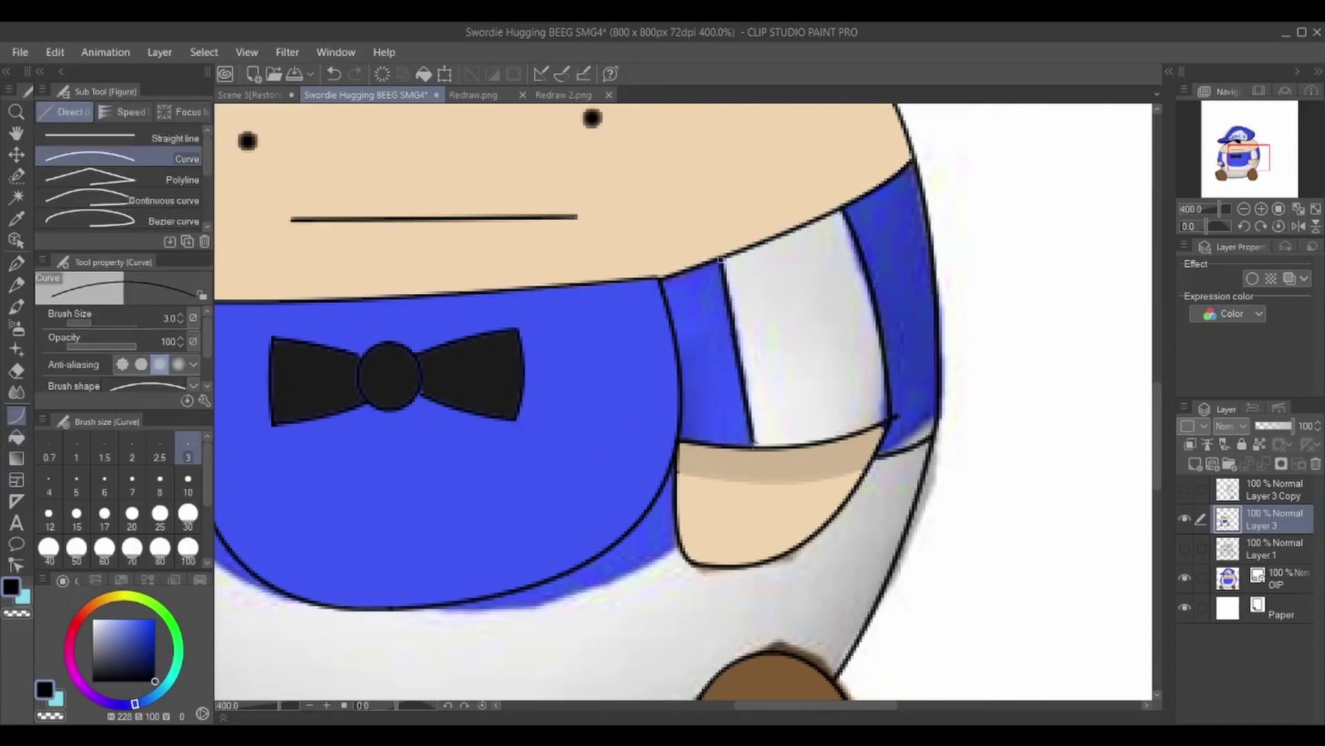
{"action": "left_click", "coordinate": [733, 355]}
{"action": "left_click", "coordinate": [17, 436]}
{"action": "left_click", "coordinate": [115, 580]}
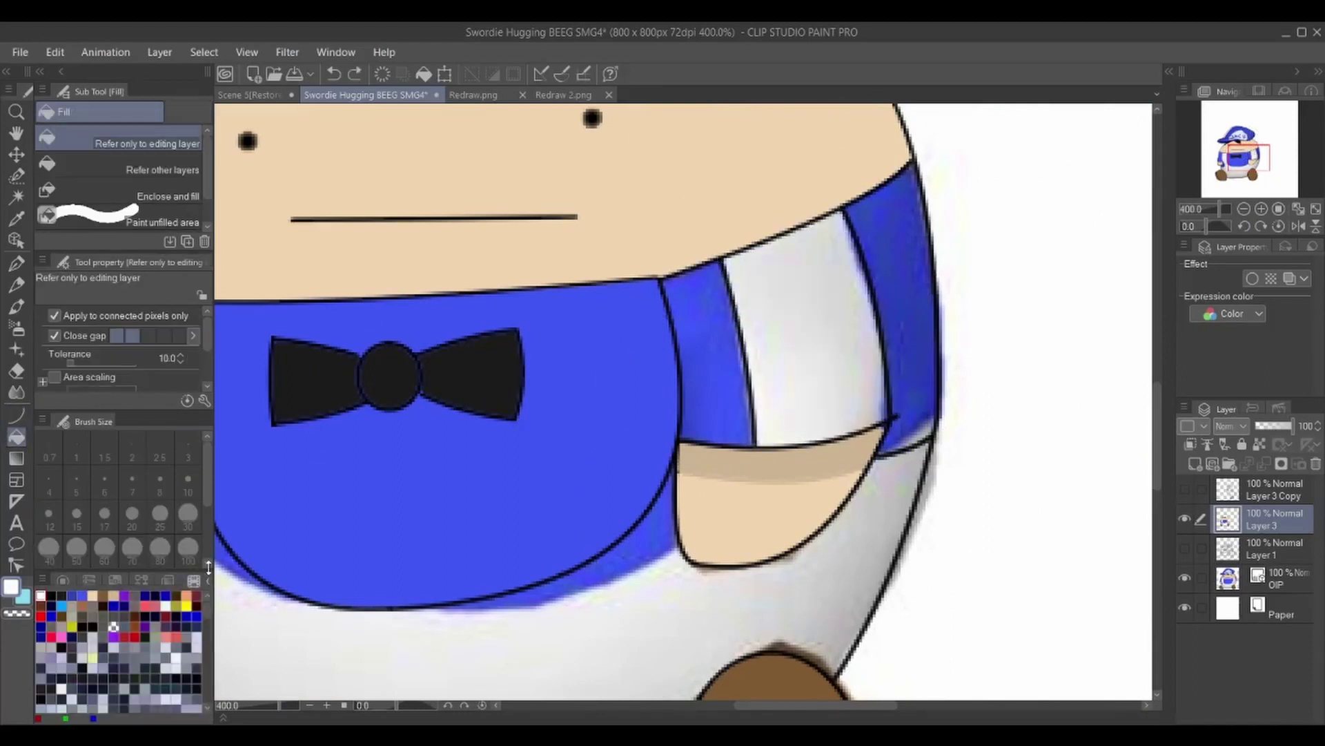
- Briefly show Layer 3 Copy, and undo the sleeve stripe lines, the bow tie fill and the latest blue fills
{"action": "left_click", "coordinate": [1184, 490]}
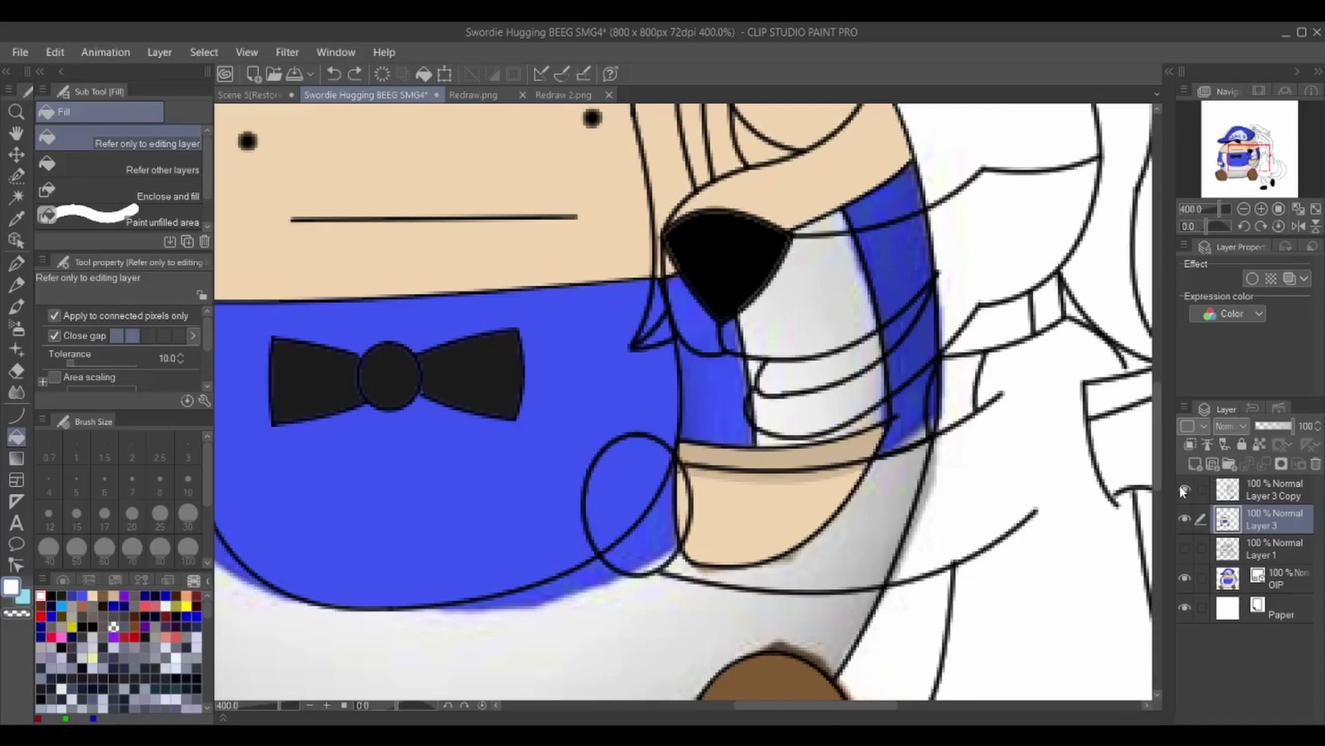
{"action": "left_click", "coordinate": [1184, 490]}
{"action": "key", "text": "ctrl+z"}
{"action": "key", "text": "ctrl+z"}
{"action": "scroll", "coordinate": [683, 400], "scroll_direction": "up", "scroll_amount": 3}
{"action": "scroll", "coordinate": [683, 400], "scroll_direction": "down", "scroll_amount": 3}
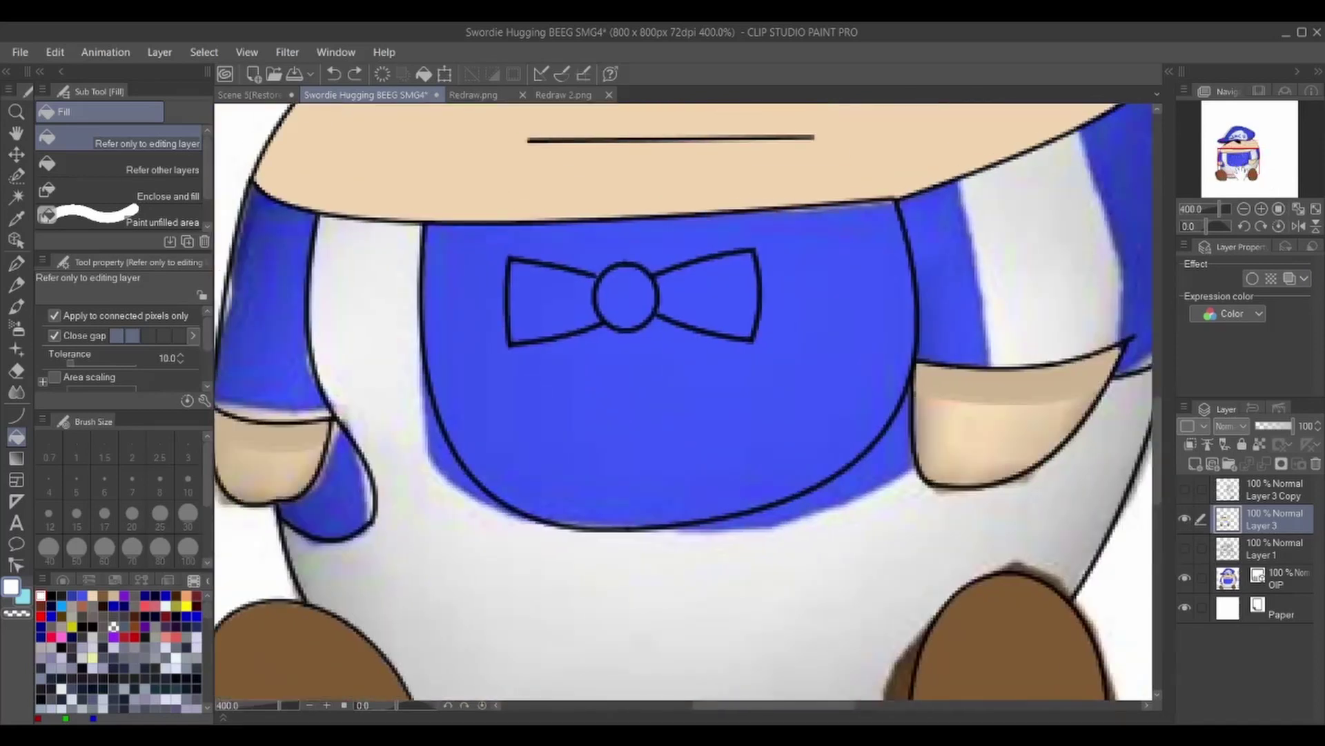
- Redraw the white stripe's two edges on SMG4's far sleeve as curved black lines with brush size 3
{"action": "scroll", "coordinate": [683, 400], "scroll_direction": "up", "scroll_amount": 2}
{"action": "scroll", "coordinate": [683, 400], "scroll_direction": "right", "scroll_amount": 5}
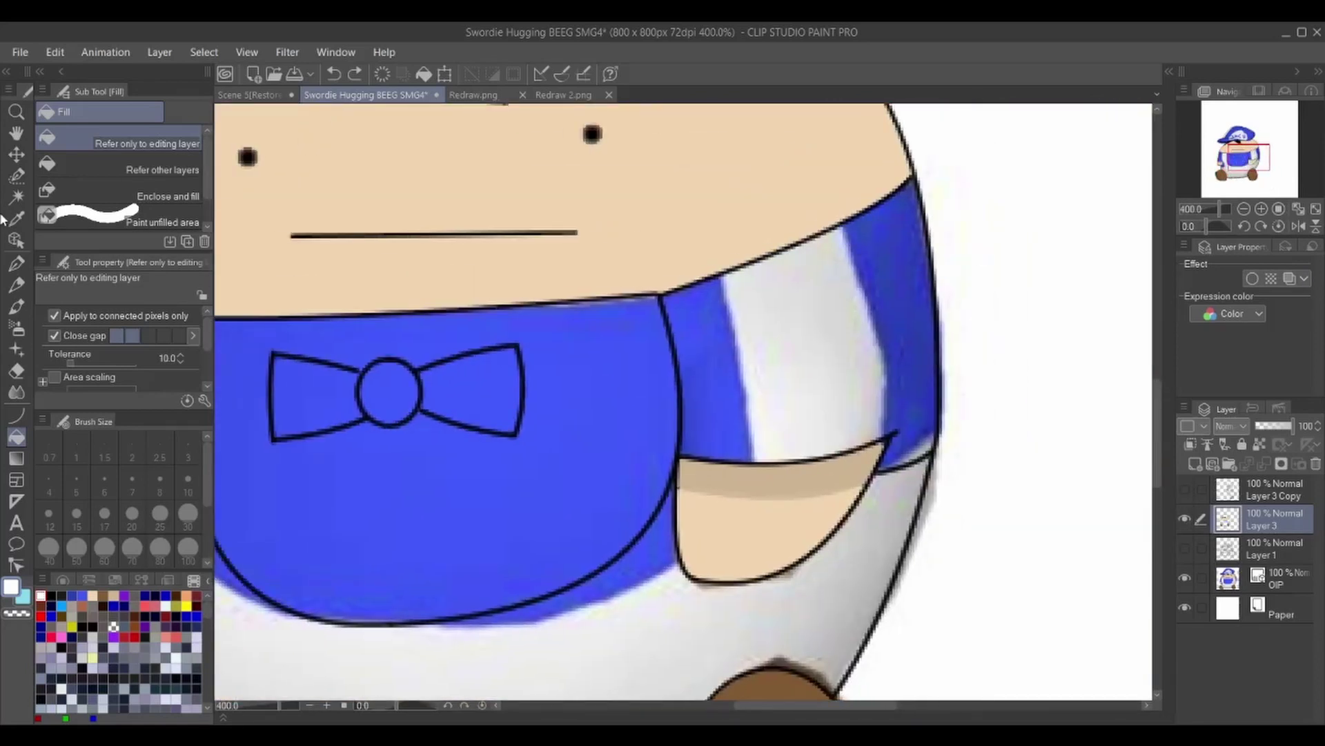
{"action": "left_click", "coordinate": [17, 414]}
{"action": "left_click", "coordinate": [886, 432]}
{"action": "left_click_drag", "start_coordinate": [722, 277], "coordinate": [753, 460]}
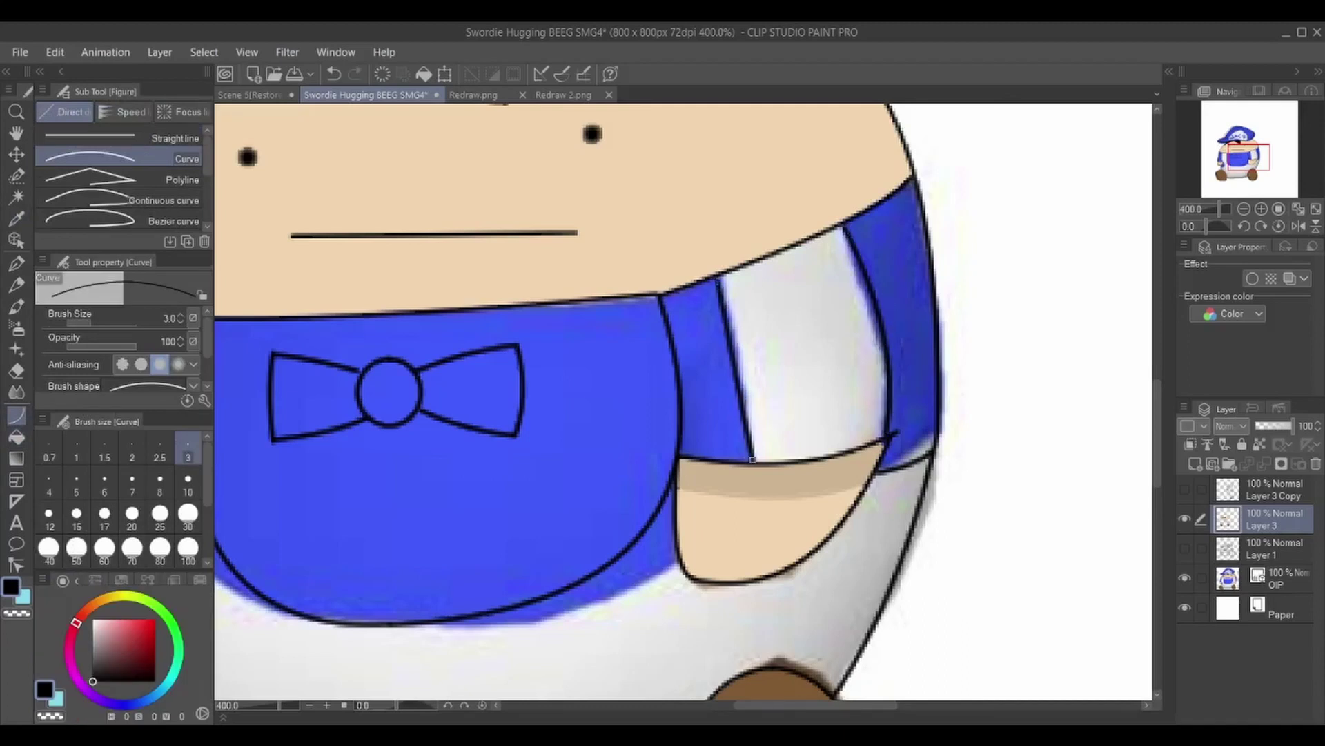
{"action": "left_click", "coordinate": [733, 359]}
- Sample a grey and a dark blue, and fill the far sleeve's stripe grey and its two side bands dark blue
{"action": "left_click", "coordinate": [812, 560], "text": "alt"}
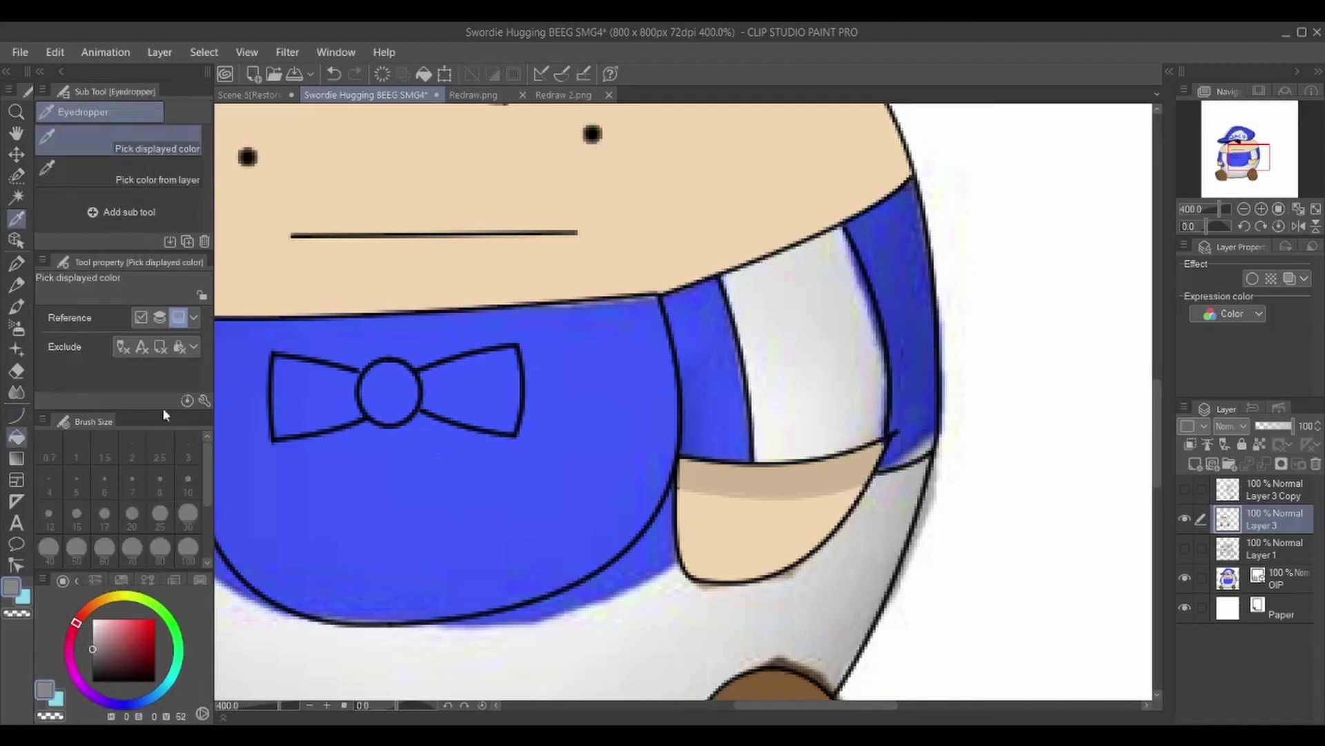
{"action": "left_click", "coordinate": [807, 358]}
{"action": "left_click", "coordinate": [897, 276], "text": "alt"}
{"action": "left_click", "coordinate": [711, 372]}
{"action": "left_click", "coordinate": [918, 321]}
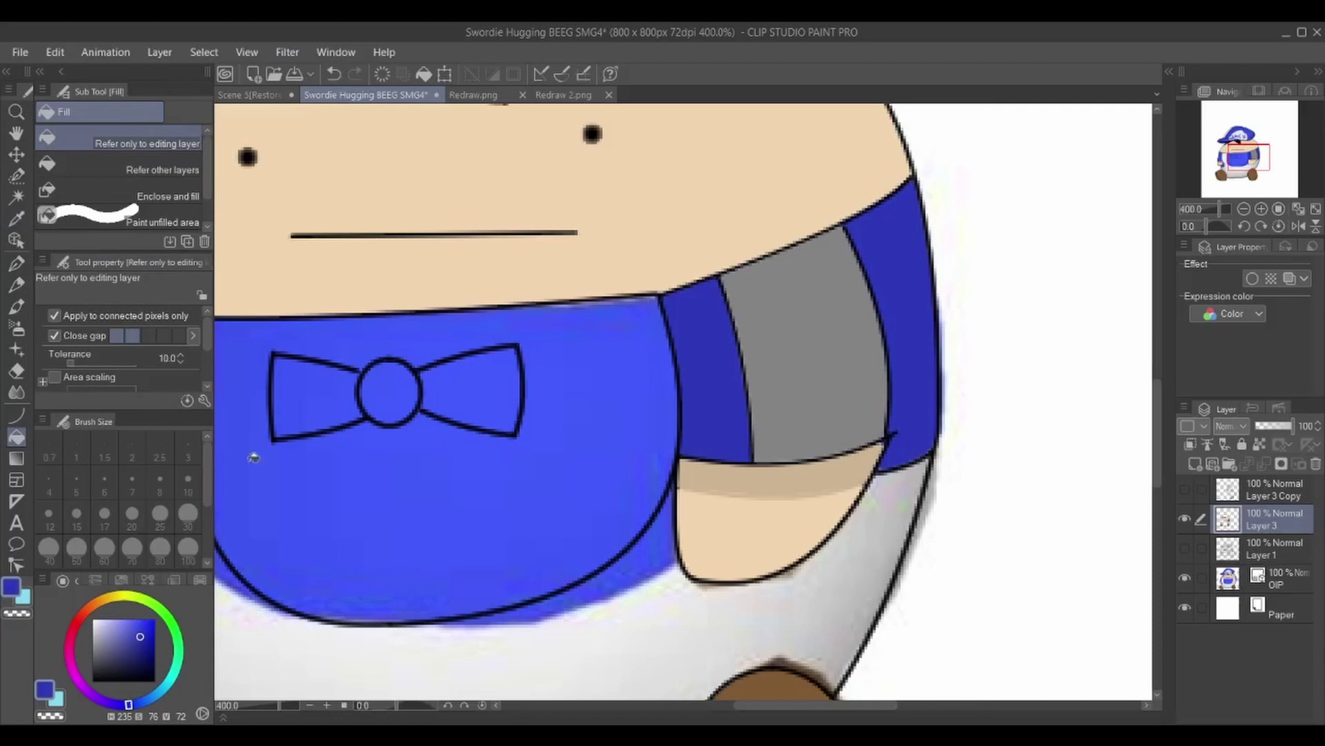
- Show Layer 3 Copy, draw a bent dark blue shadow line on the bib near the far sleeve, and undo the trial fill
{"action": "left_click", "coordinate": [1186, 489]}
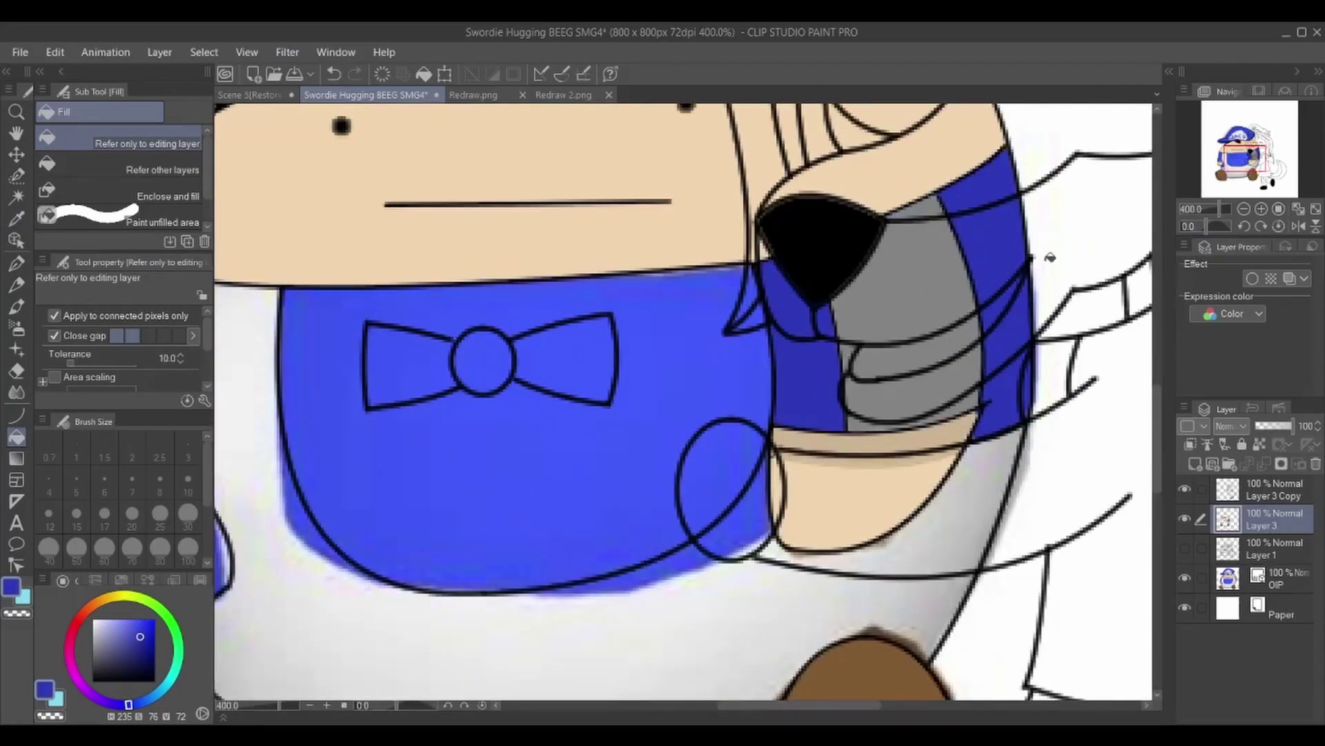
{"action": "key", "text": "u"}
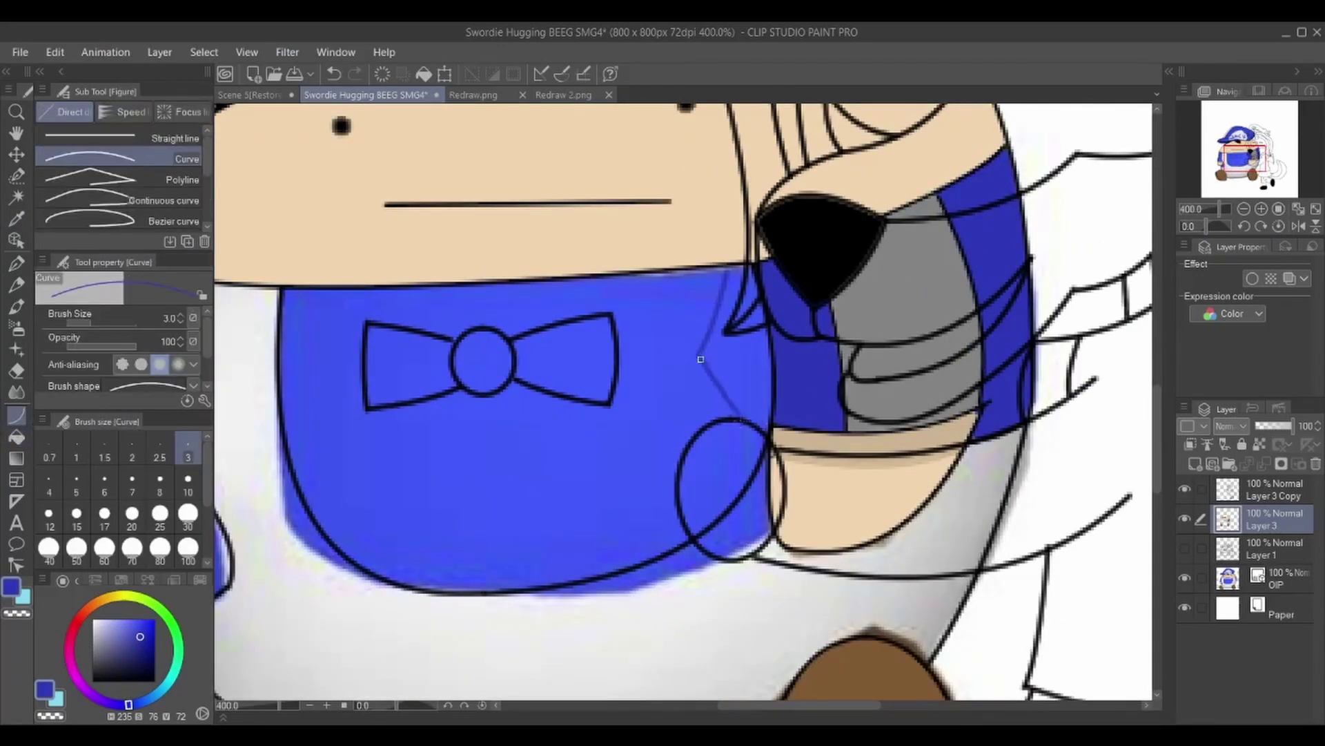
{"action": "left_click", "coordinate": [17, 438]}
{"action": "left_click", "coordinate": [763, 381]}
{"action": "key", "text": "ctrl+z"}
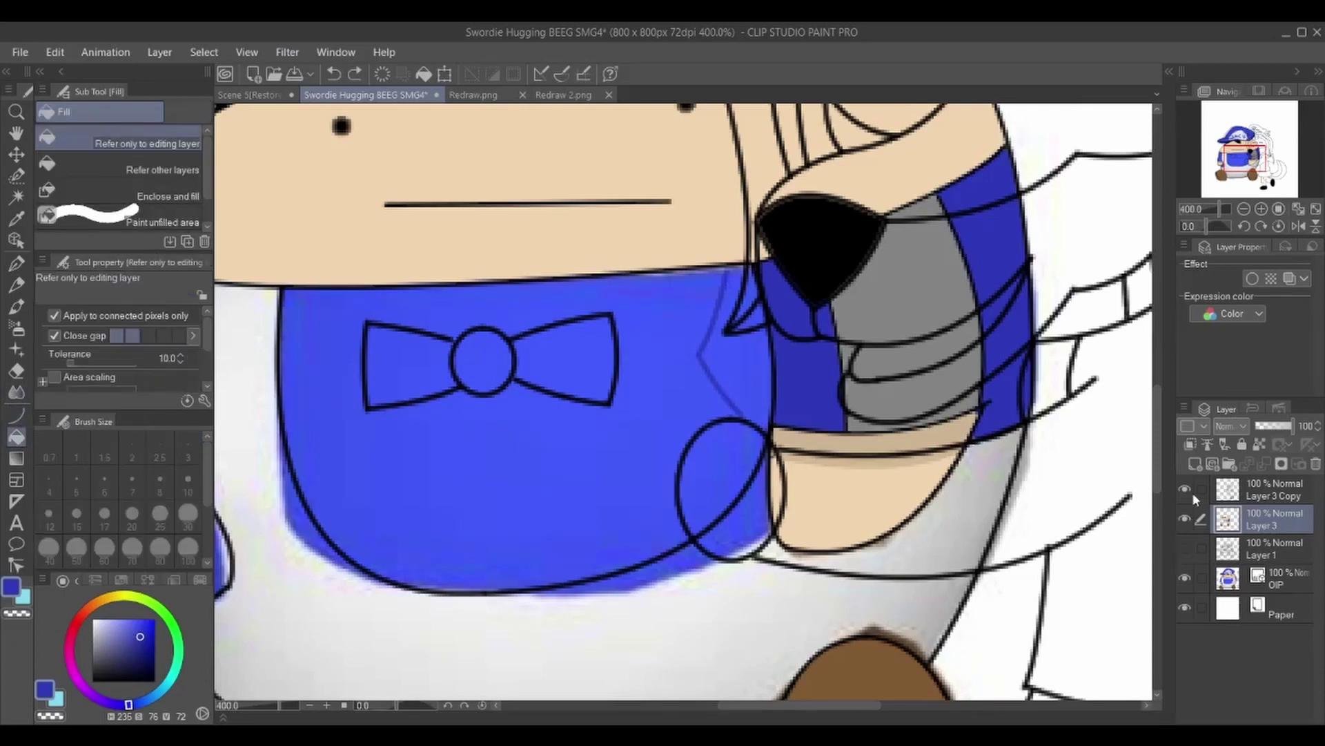
- Hide Layer 3 Copy, close the shadow line at the bib's edge, fill the shadow dark blue, and show Layer 3 Copy again
{"action": "left_click", "coordinate": [1185, 489]}
{"action": "key", "text": "u"}
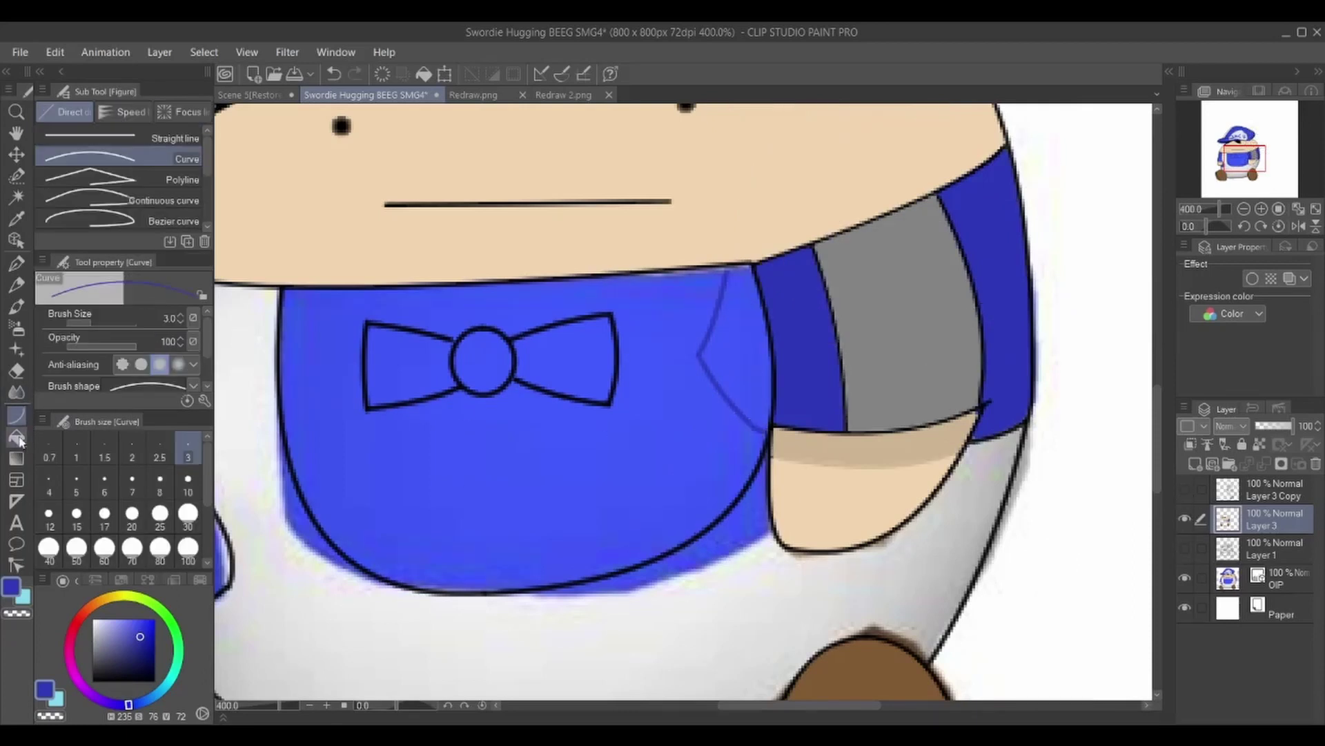
{"action": "left_click", "coordinate": [17, 438]}
{"action": "left_click", "coordinate": [1186, 542]}
{"action": "left_click", "coordinate": [1186, 543]}
{"action": "left_click", "coordinate": [1183, 487]}
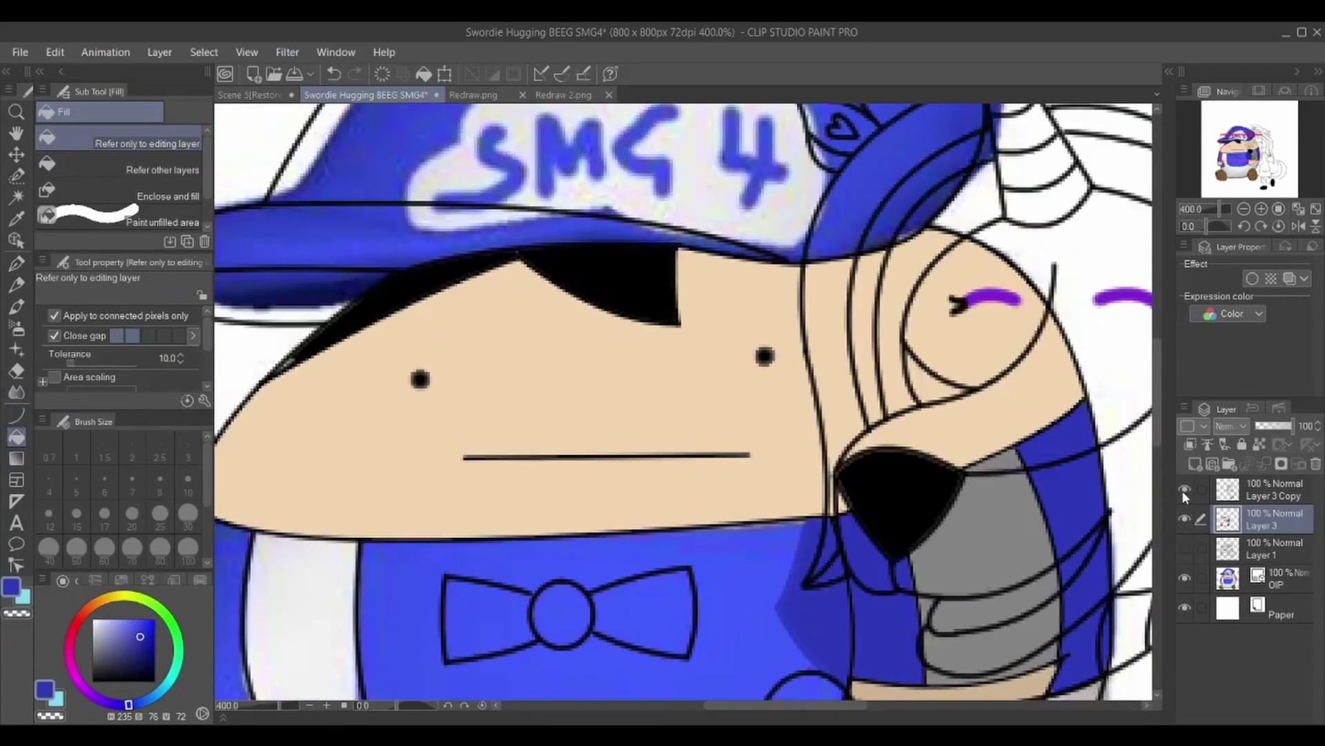
- Sample the sleeve's grey, draw a shadow curve from the bib to the far shoe, and fill the shadow grey and SMG4's body white
{"action": "left_click", "coordinate": [13, 219]}
{"action": "scroll", "coordinate": [690, 401], "scroll_direction": "down", "scroll_amount": 10}
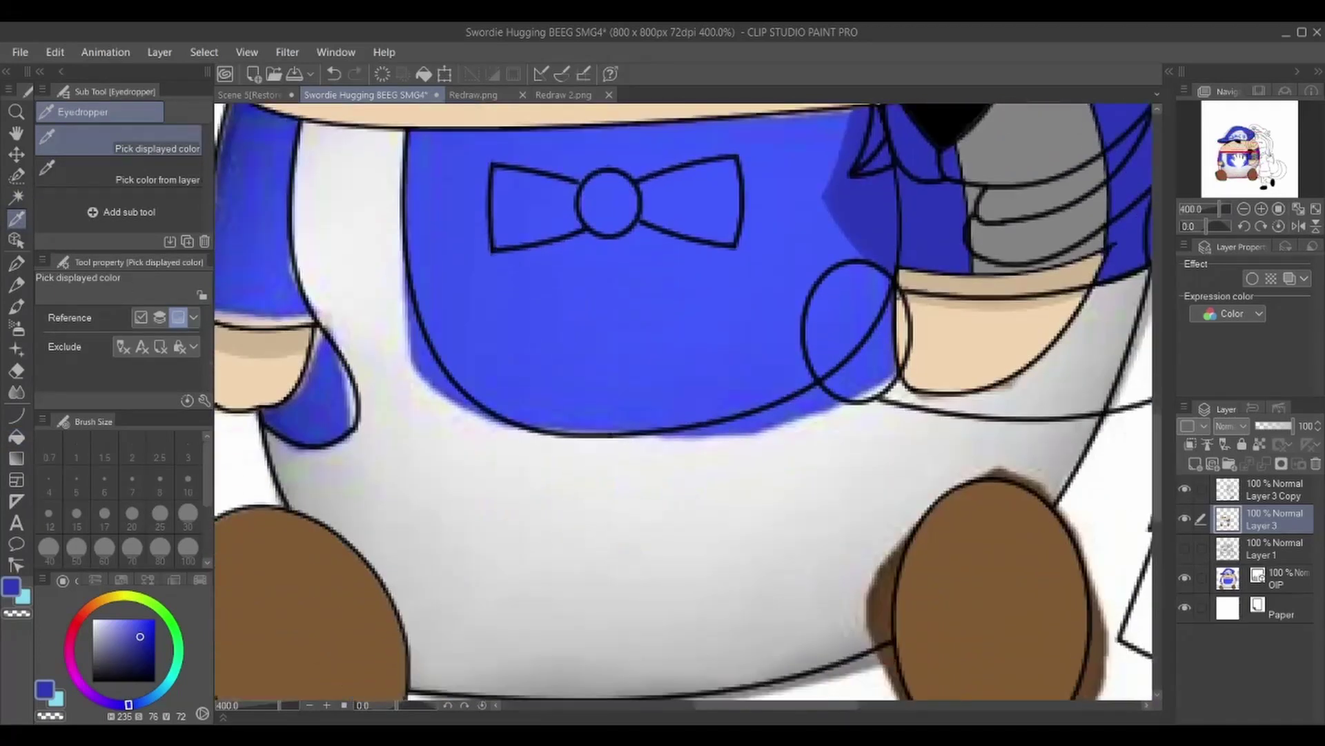
{"action": "left_click", "coordinate": [1060, 196]}
{"action": "key", "text": "u"}
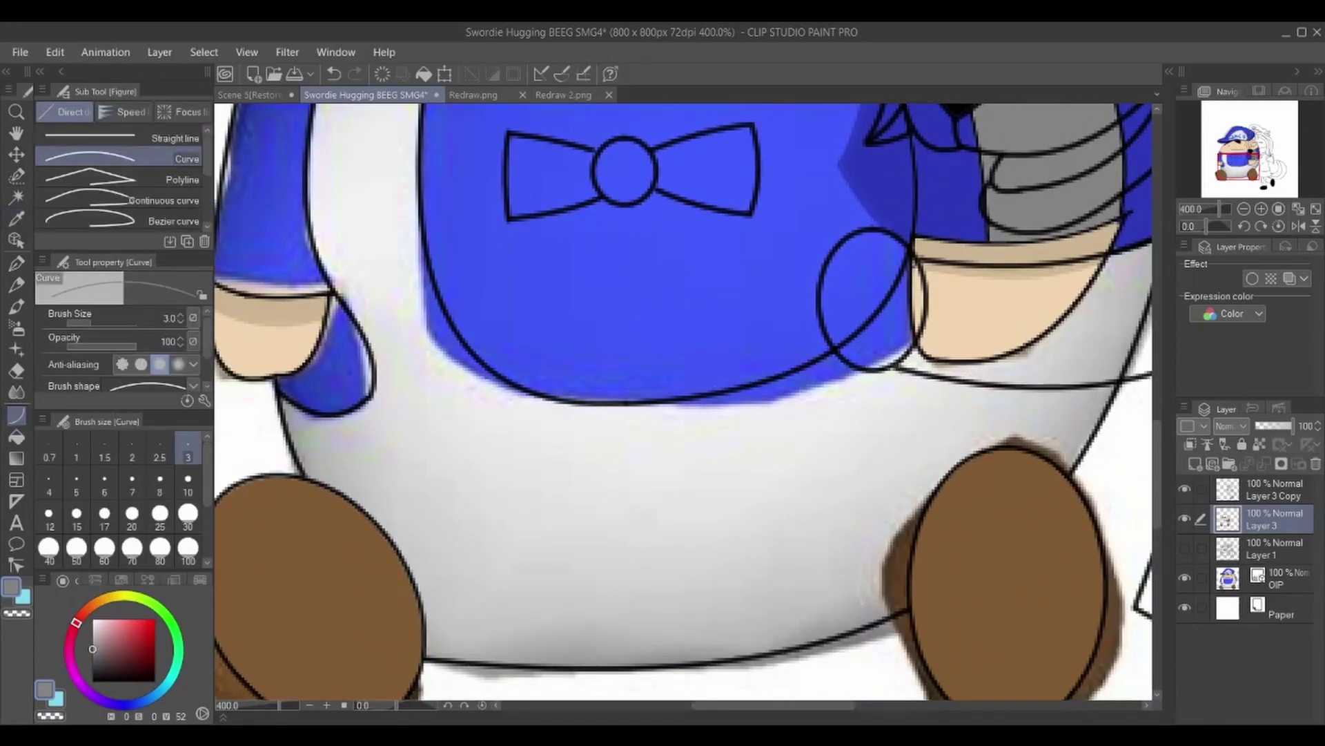
{"action": "left_click_drag", "start_coordinate": [933, 451], "coordinate": [987, 447]}
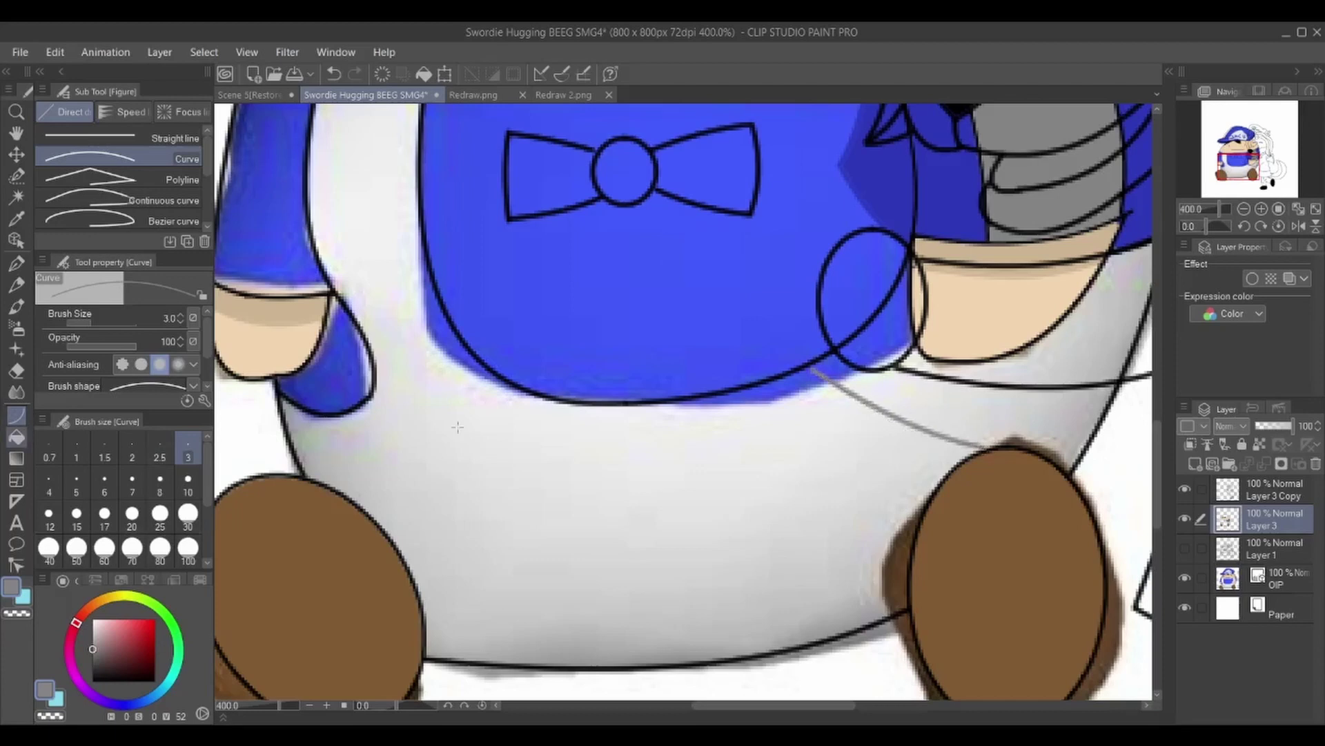
{"action": "key", "text": "g"}
{"action": "scroll", "coordinate": [582, 447], "scroll_direction": "up", "scroll_amount": 5}
- Sample the blues and refill SMG4's bib and near sleeve bright blue and the piece behind his hand dark blue
{"action": "key", "text": "i"}
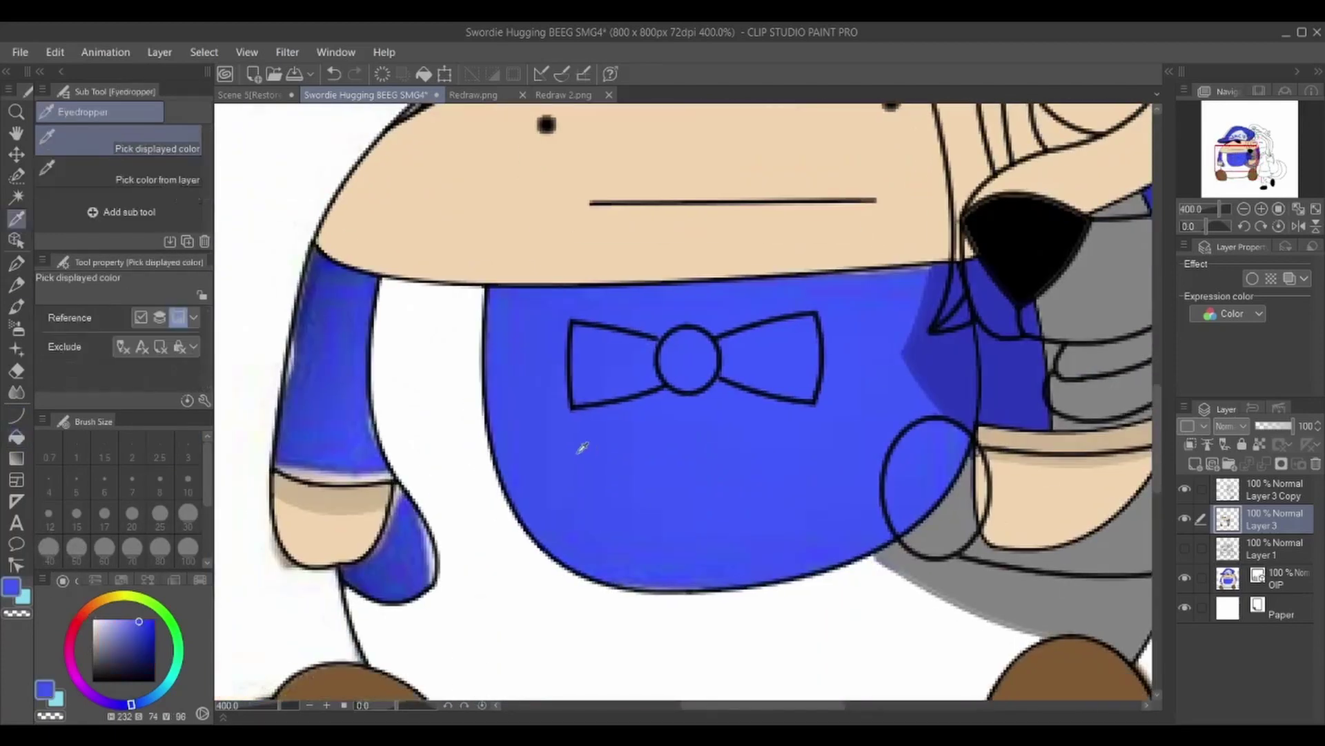
{"action": "left_click", "coordinate": [17, 436]}
{"action": "left_click", "coordinate": [404, 556]}
{"action": "scroll", "coordinate": [405, 561], "scroll_direction": "up", "scroll_amount": 5}
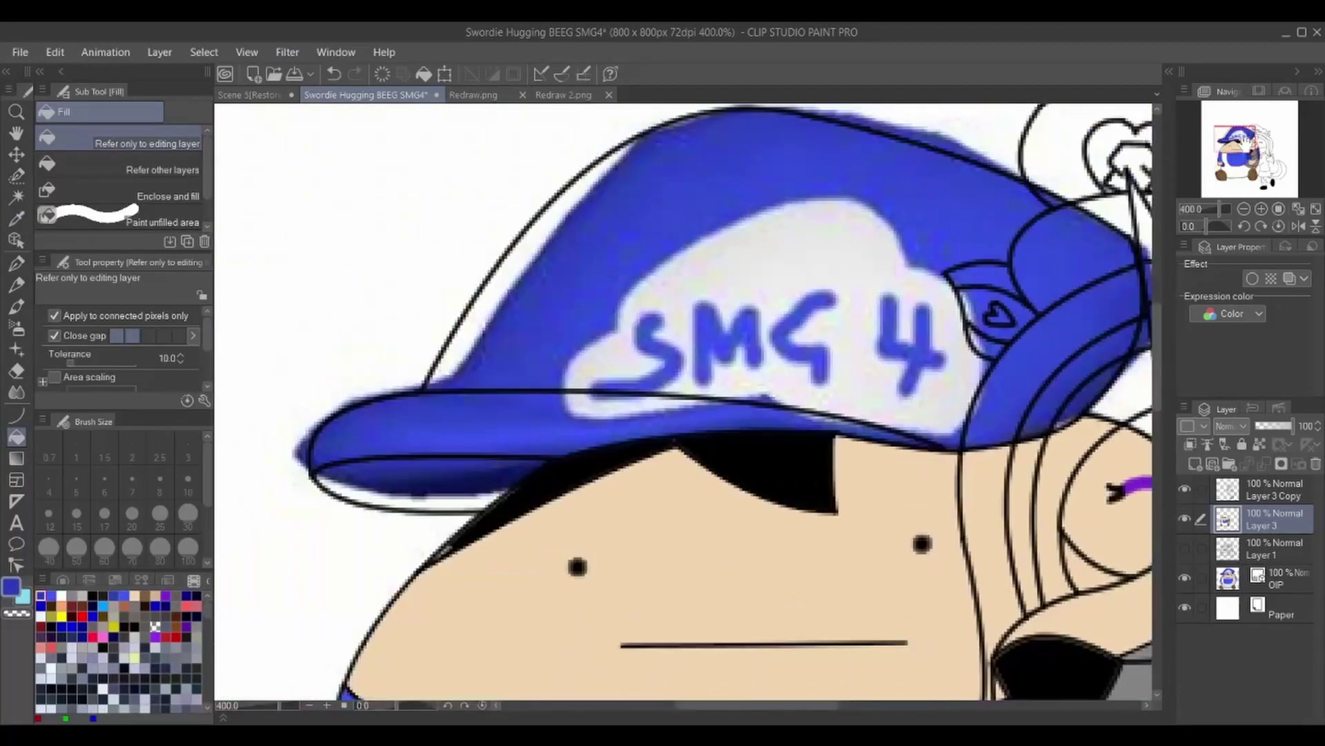
- Fill the underside of SMG4's cap brim navy and the top of the brim bright blue
{"action": "scroll", "coordinate": [683, 400], "scroll_direction": "left", "scroll_amount": 1}
{"action": "left_click", "coordinate": [166, 626]}
{"action": "left_click", "coordinate": [442, 486]}
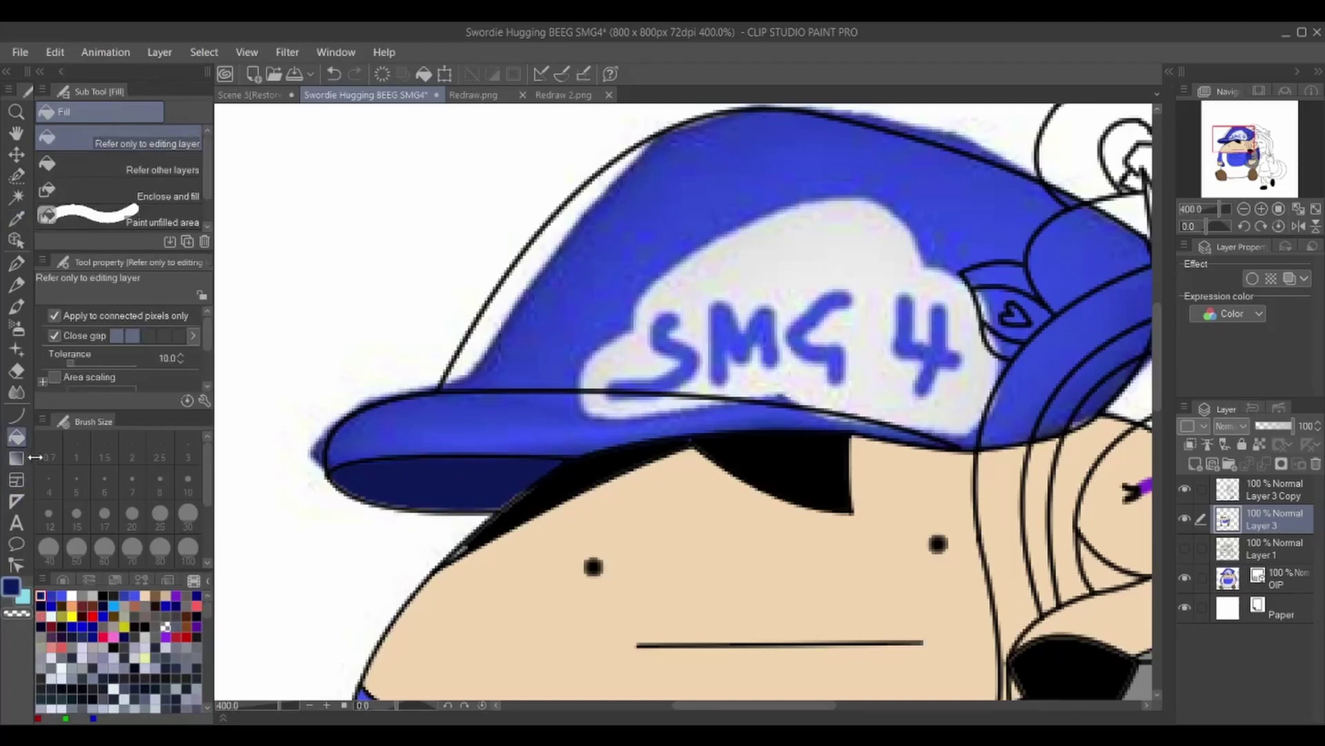
{"action": "left_click", "coordinate": [61, 596]}
{"action": "left_click", "coordinate": [463, 415]}
- Outline the cloud-shaped badge on the cap with connected black curves, tracing the reference down to the brim
{"action": "left_click", "coordinate": [16, 418]}
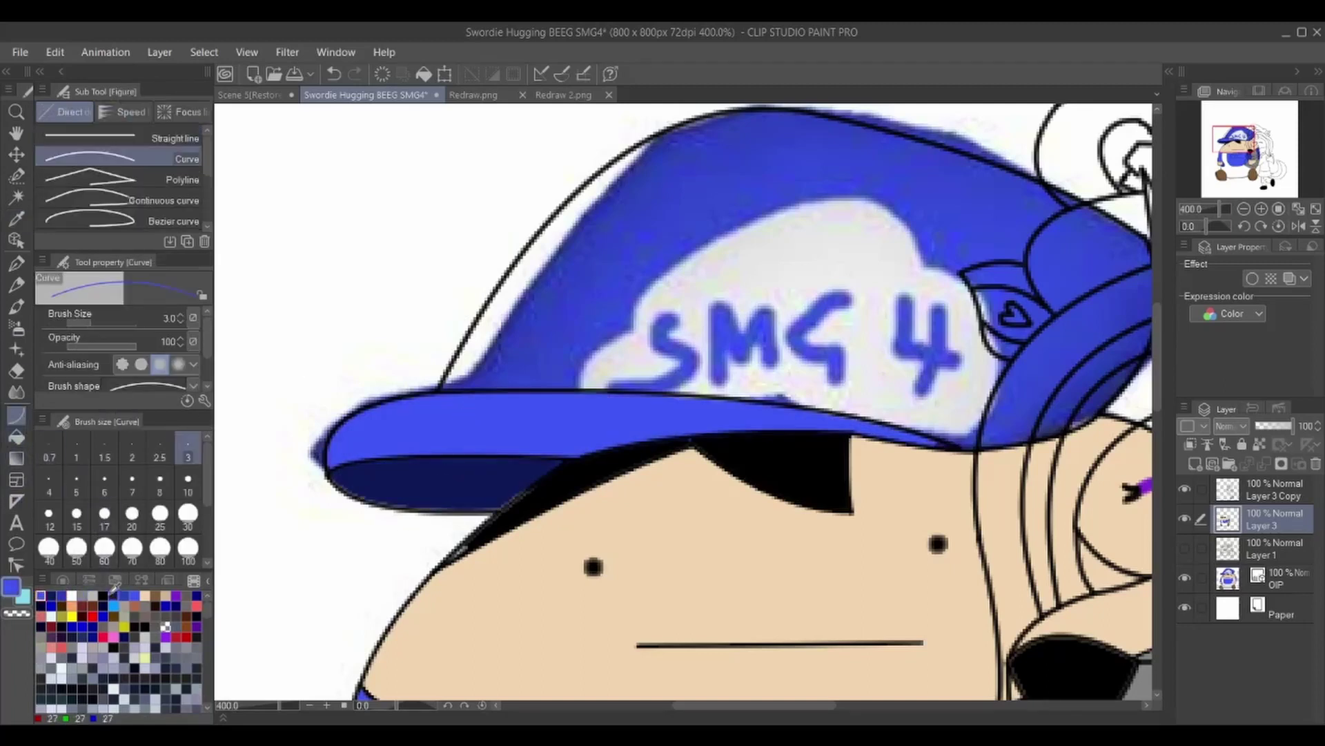
{"action": "left_click_drag", "start_coordinate": [631, 328], "coordinate": [804, 202]}
{"action": "left_click", "coordinate": [642, 276]}
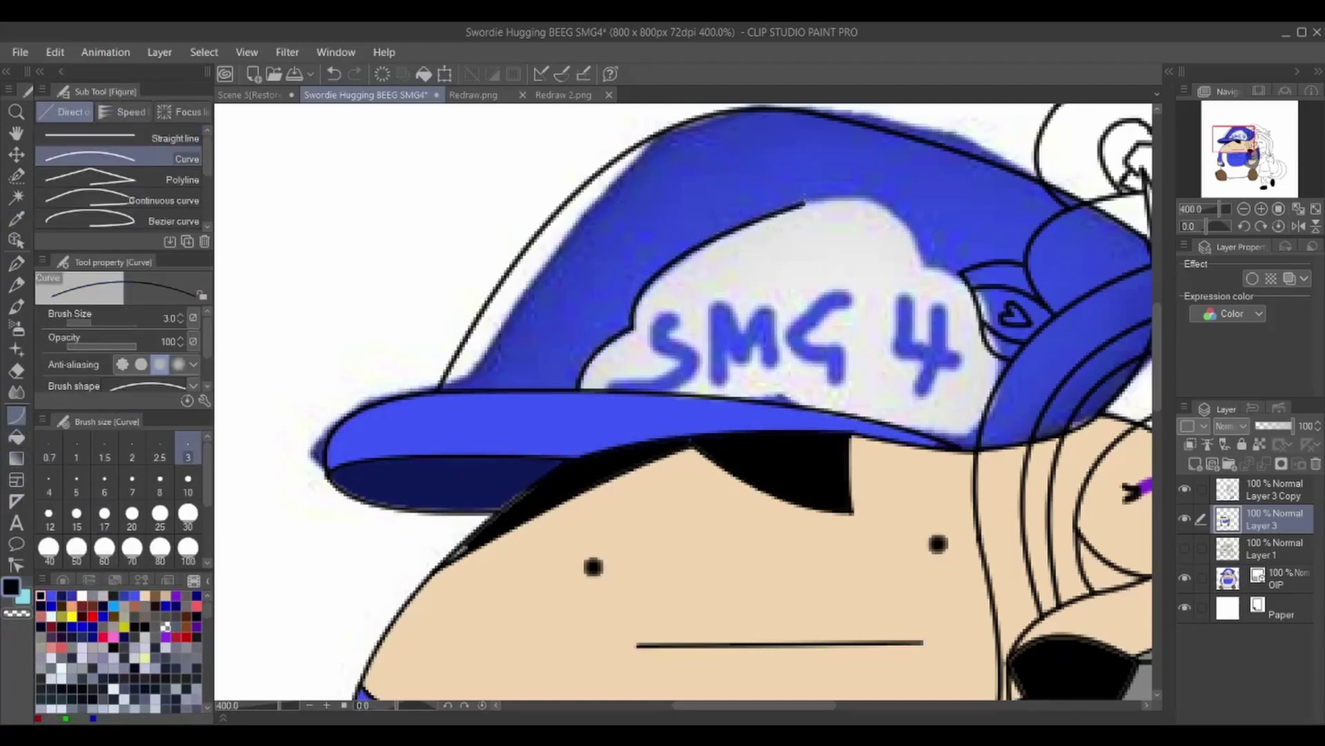
{"action": "left_click_drag", "start_coordinate": [915, 216], "coordinate": [925, 262]}
{"action": "left_click", "coordinate": [986, 314]}
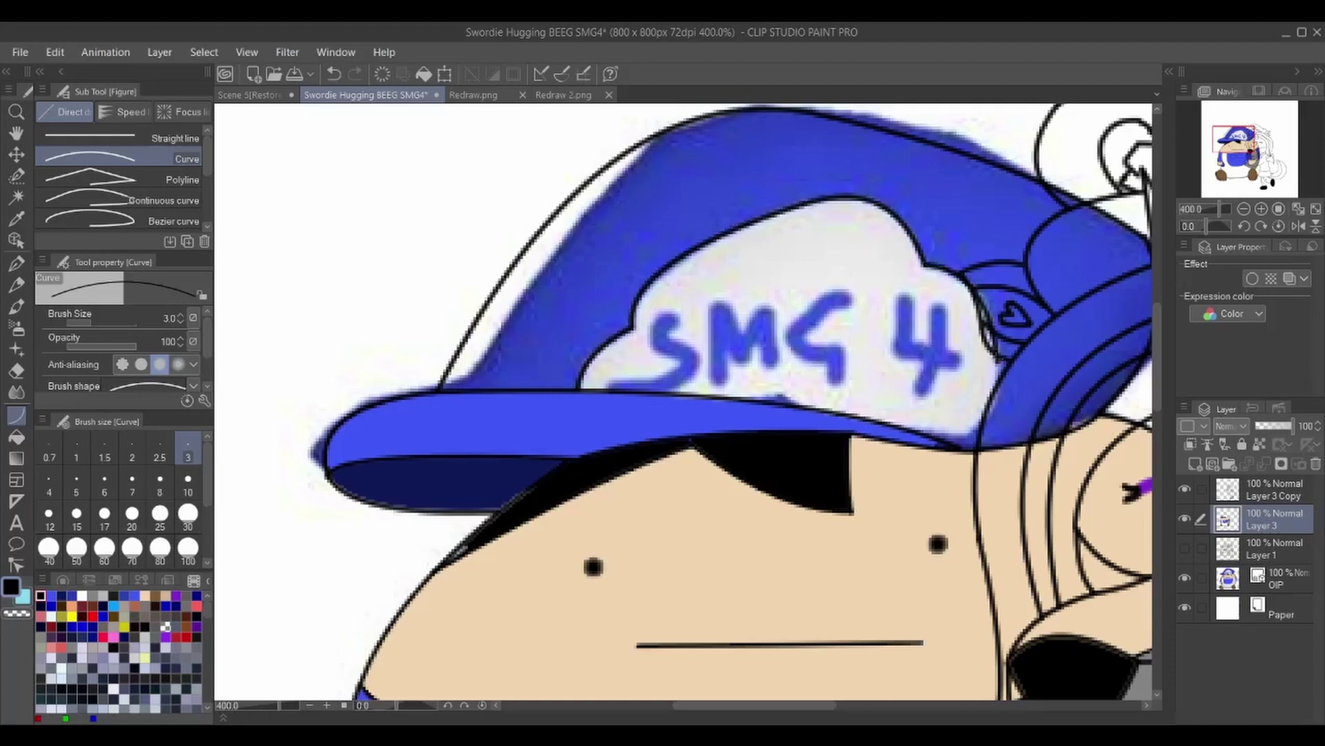
{"action": "left_click", "coordinate": [1025, 386]}
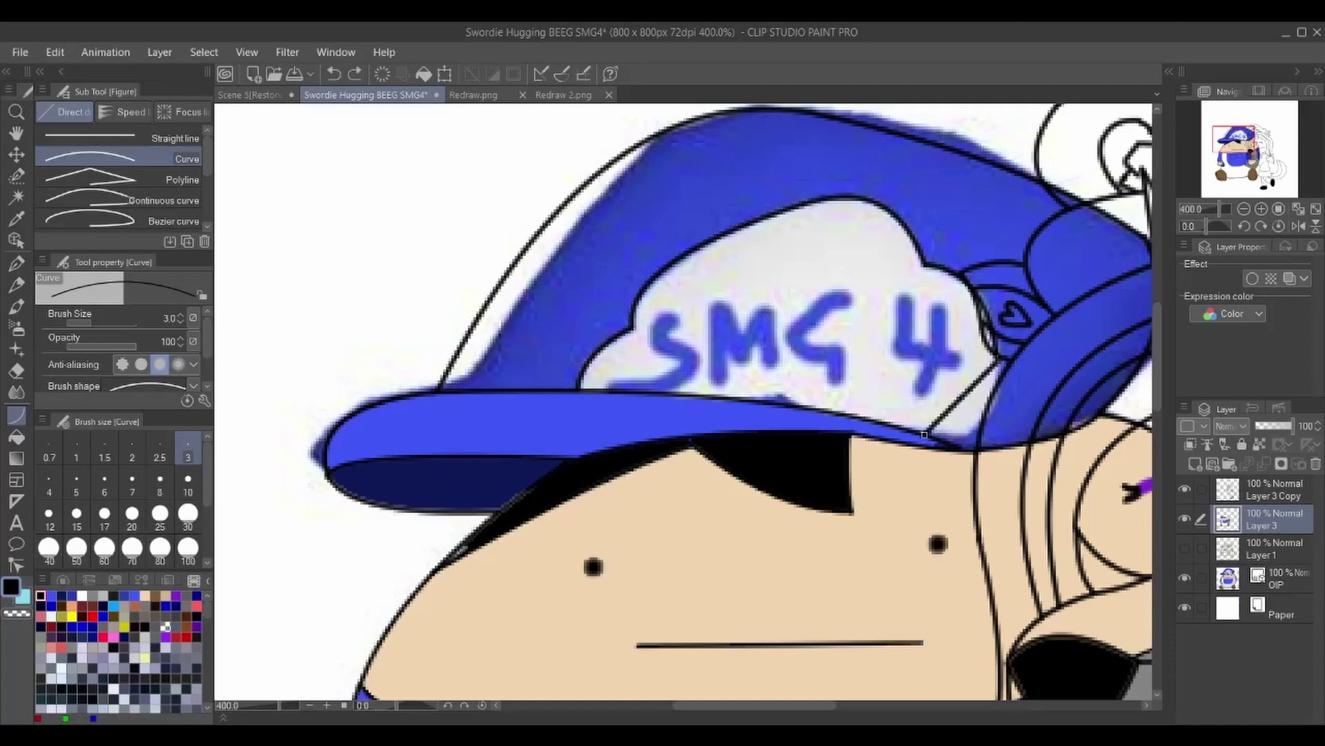
{"action": "left_click", "coordinate": [925, 434]}
- Paint a red blush spot on each of SMG4's cheeks with the Soft airbrush at size 25
{"action": "scroll", "coordinate": [925, 434], "scroll_direction": "down", "scroll_amount": 10}
{"action": "scroll", "coordinate": [925, 433], "scroll_direction": "up", "scroll_amount": 8}
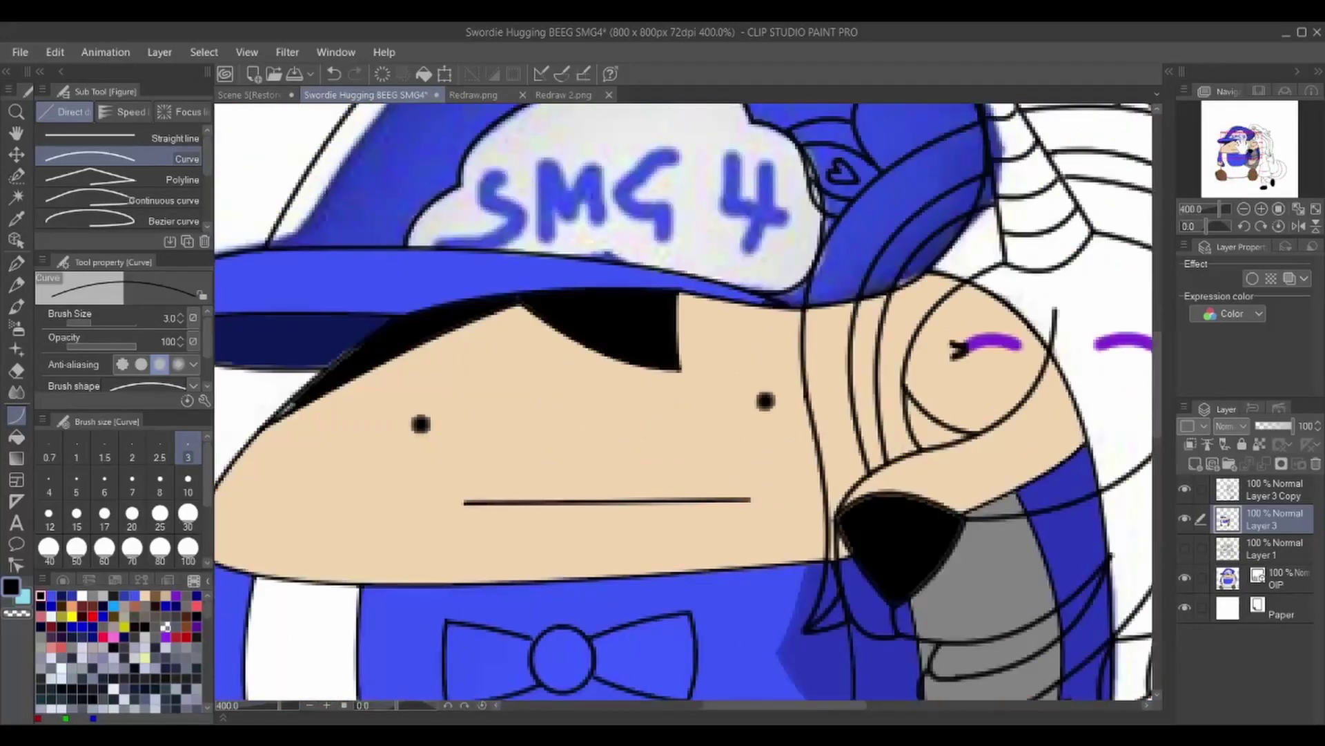
{"action": "scroll", "coordinate": [687, 403], "scroll_direction": "up", "scroll_amount": 1}
{"action": "scroll", "coordinate": [687, 404], "scroll_direction": "left", "scroll_amount": 3}
{"action": "key", "text": "b"}
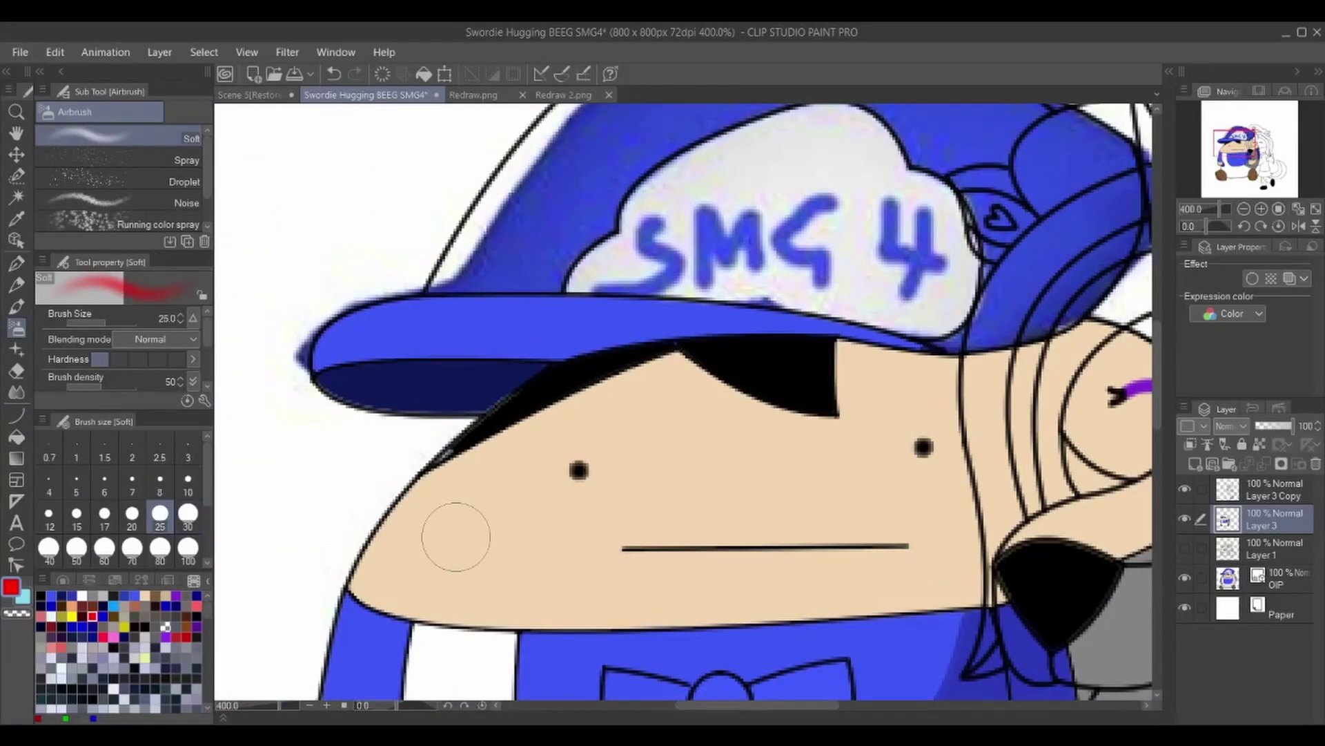
{"action": "left_click_drag", "start_coordinate": [476, 545], "coordinate": [508, 555]}
{"action": "left_click_drag", "start_coordinate": [941, 553], "coordinate": [974, 553]}
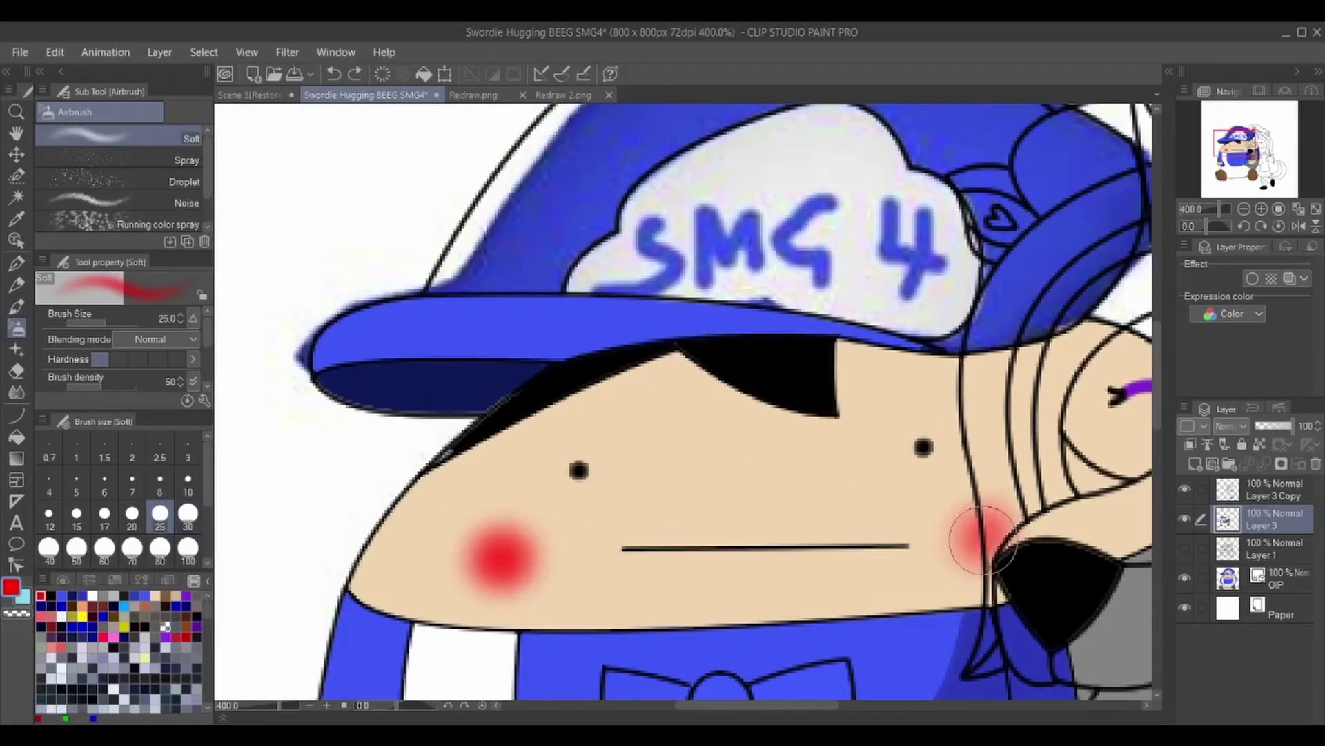
- Fill the crown of SMG4's cap bright blue around the badge
{"action": "scroll", "coordinate": [688, 407], "scroll_direction": "right", "scroll_amount": 7}
{"action": "scroll", "coordinate": [687, 407], "scroll_direction": "left", "scroll_amount": 9}
{"action": "scroll", "coordinate": [688, 407], "scroll_direction": "up", "scroll_amount": 6}
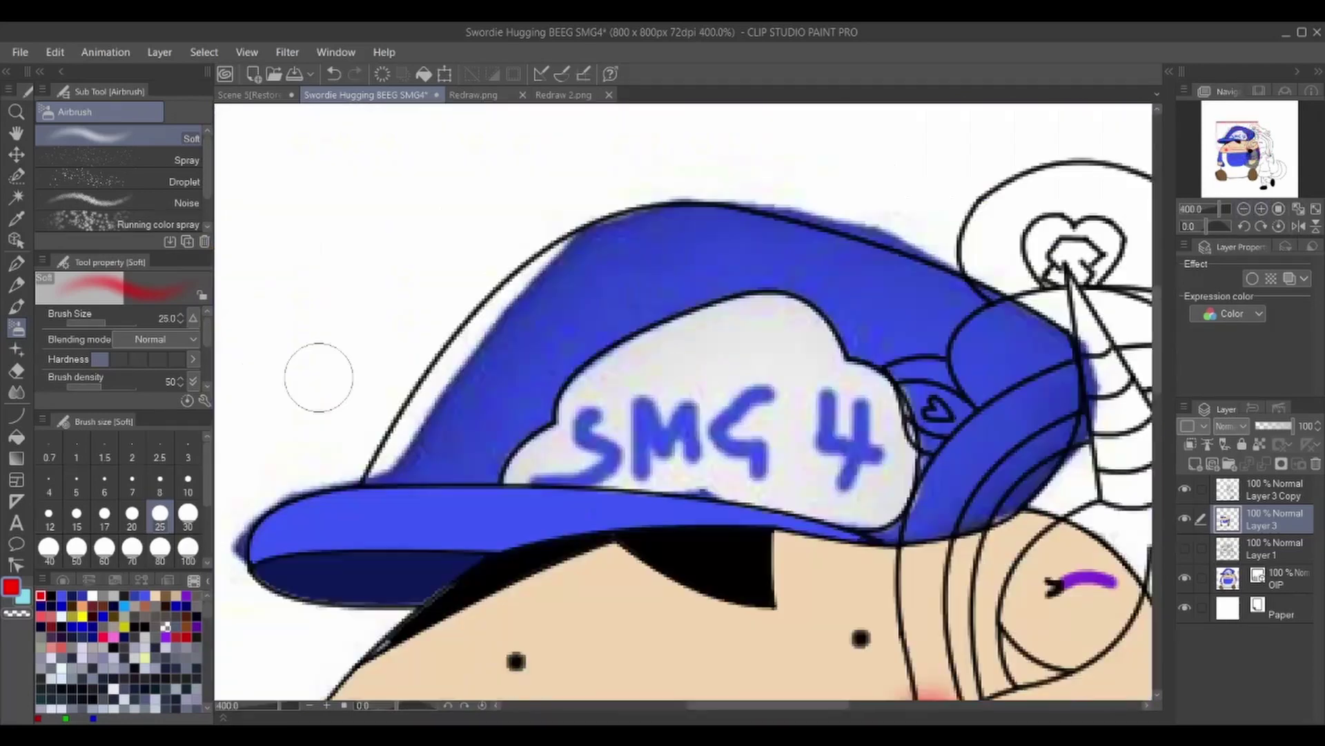
{"action": "key", "text": "g"}
{"action": "left_click", "coordinate": [600, 312]}
- Add a new layer below Layer 3 and trace the blue "SMG 4" lettering on the badge with the G-pen at size 8
{"action": "left_click", "coordinate": [1261, 208]}
{"action": "left_click", "coordinate": [1226, 563]}
{"action": "key", "text": "ctrl+shift+n"}
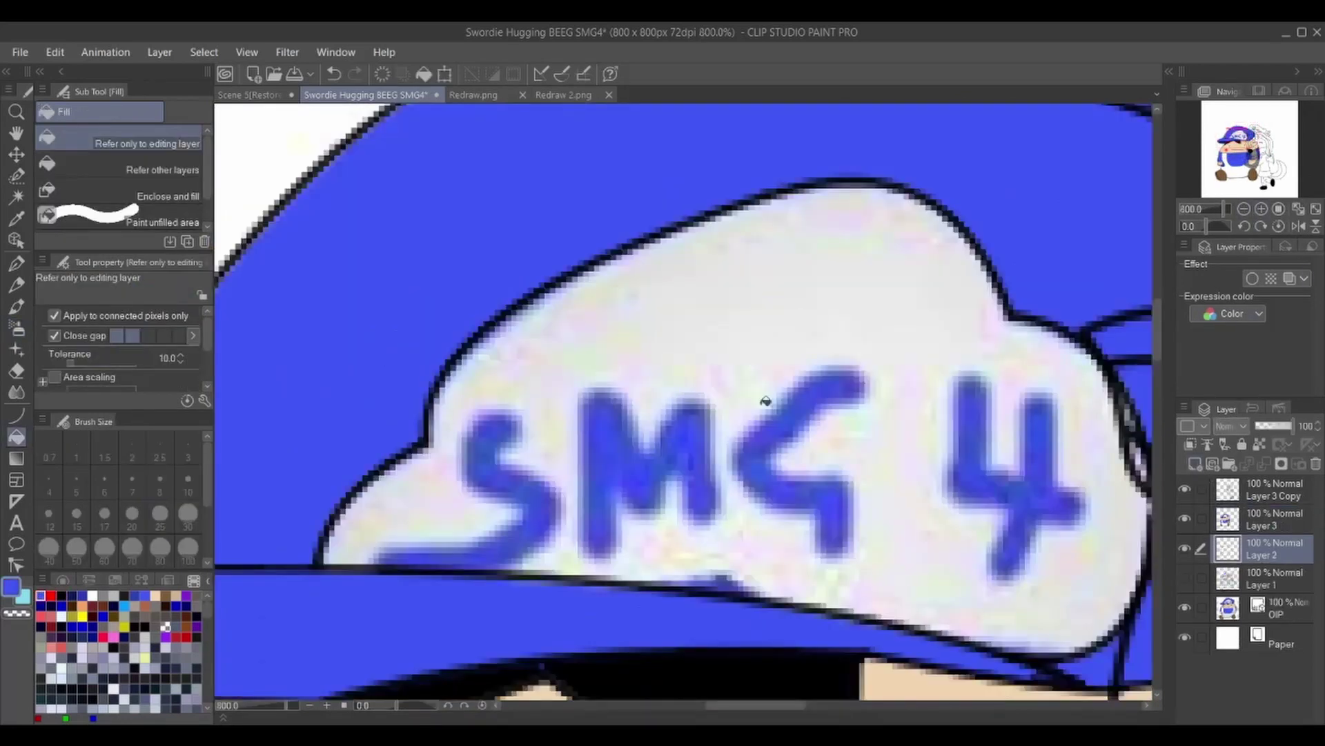
{"action": "key", "text": "p"}
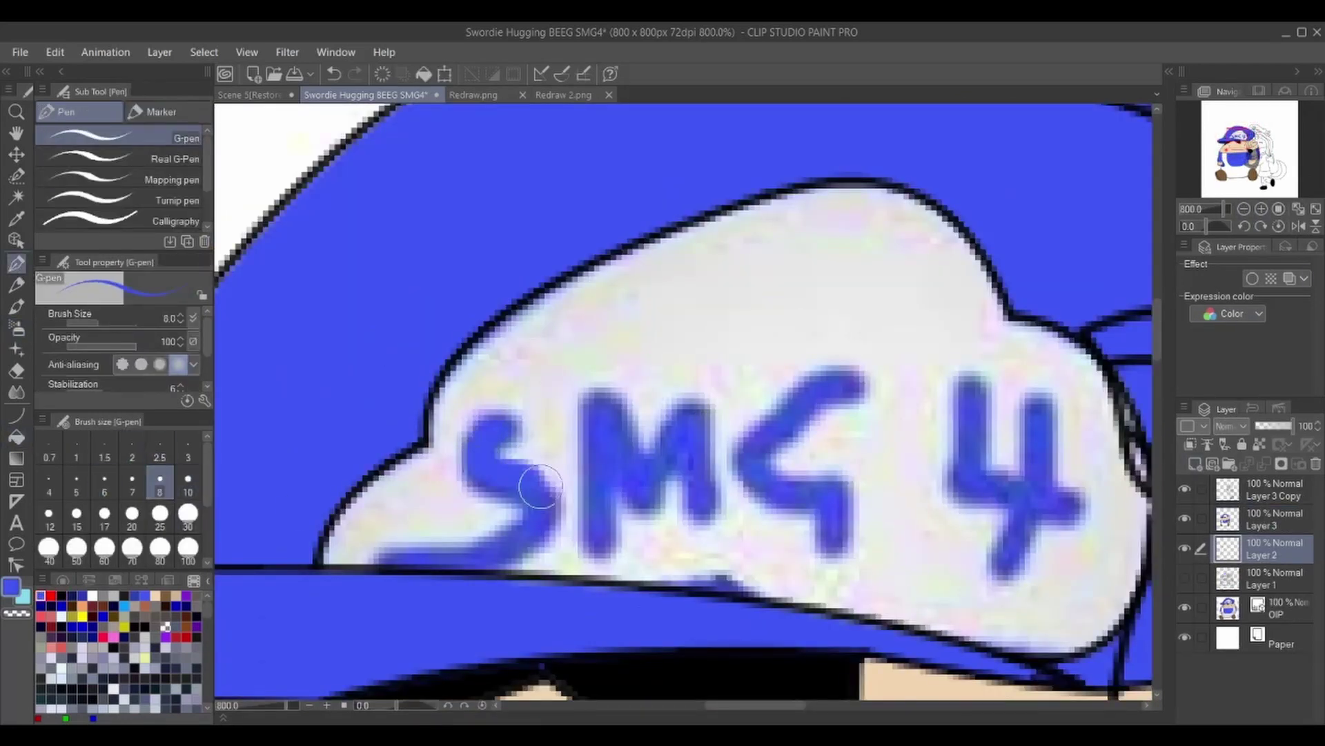
{"action": "mouse_move", "coordinate": [540, 487]}
{"action": "left_mouse_down"}
{"action": "mouse_move", "coordinate": [476, 561]}
{"action": "mouse_move", "coordinate": [378, 570]}
{"action": "left_mouse_up"}
{"action": "mouse_move", "coordinate": [602, 474]}
{"action": "left_mouse_down"}
{"action": "mouse_move", "coordinate": [638, 470]}
{"action": "mouse_move", "coordinate": [686, 423]}
{"action": "left_mouse_up"}
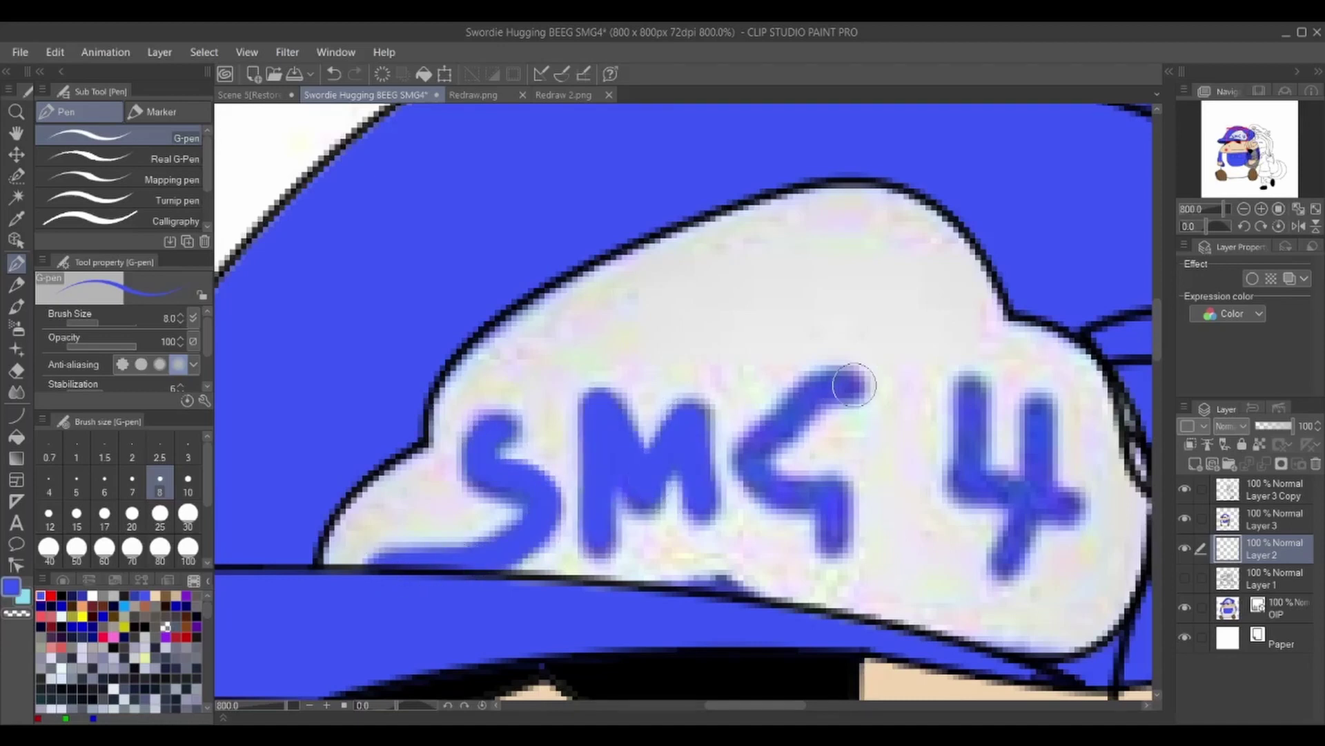
{"action": "mouse_move", "coordinate": [854, 384]}
{"action": "left_mouse_down"}
{"action": "mouse_move", "coordinate": [794, 500]}
{"action": "mouse_move", "coordinate": [846, 497]}
{"action": "left_mouse_up"}
{"action": "mouse_move", "coordinate": [974, 387]}
{"action": "left_mouse_down"}
{"action": "mouse_move", "coordinate": [1062, 510]}
{"action": "mouse_move", "coordinate": [996, 574]}
{"action": "left_mouse_up"}
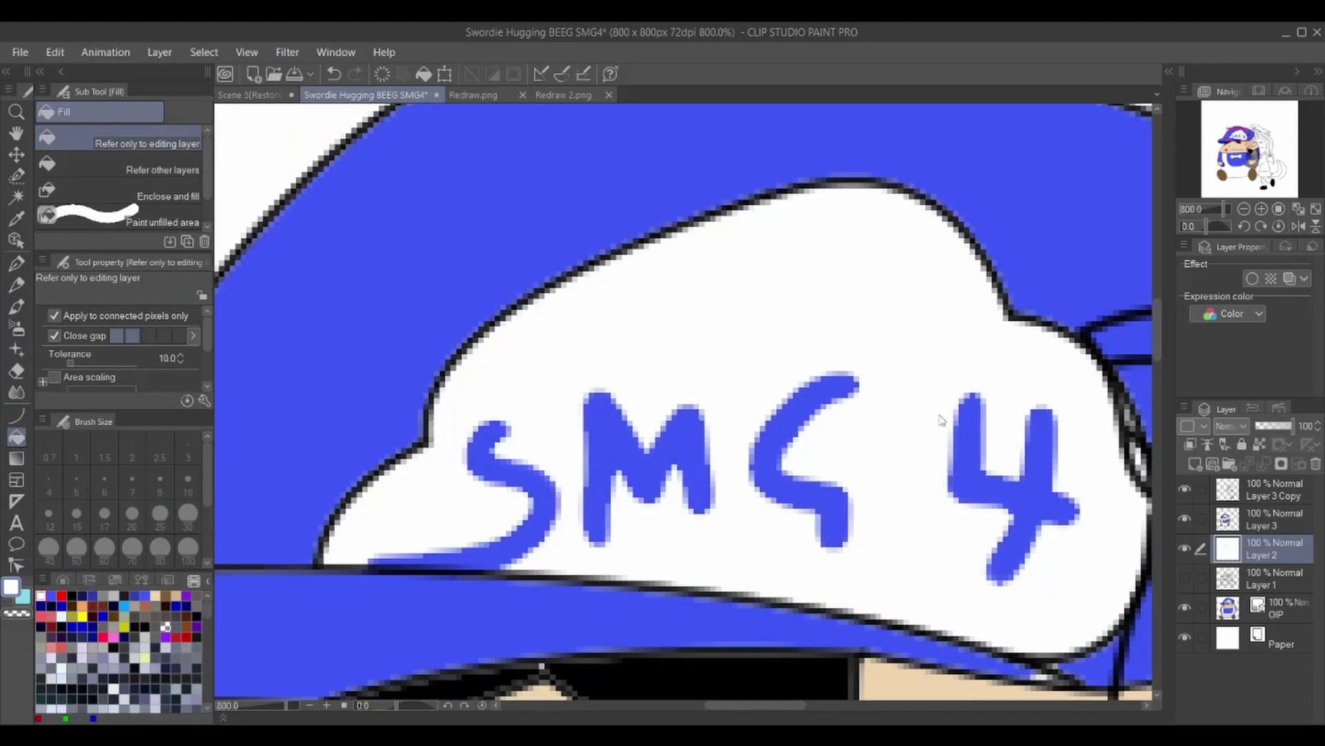
- Merge Layer 3 into Layer 2, fill the cap badge and bow tie white, and hide the OIP reference
{"action": "key", "text": "ctrl+z"}
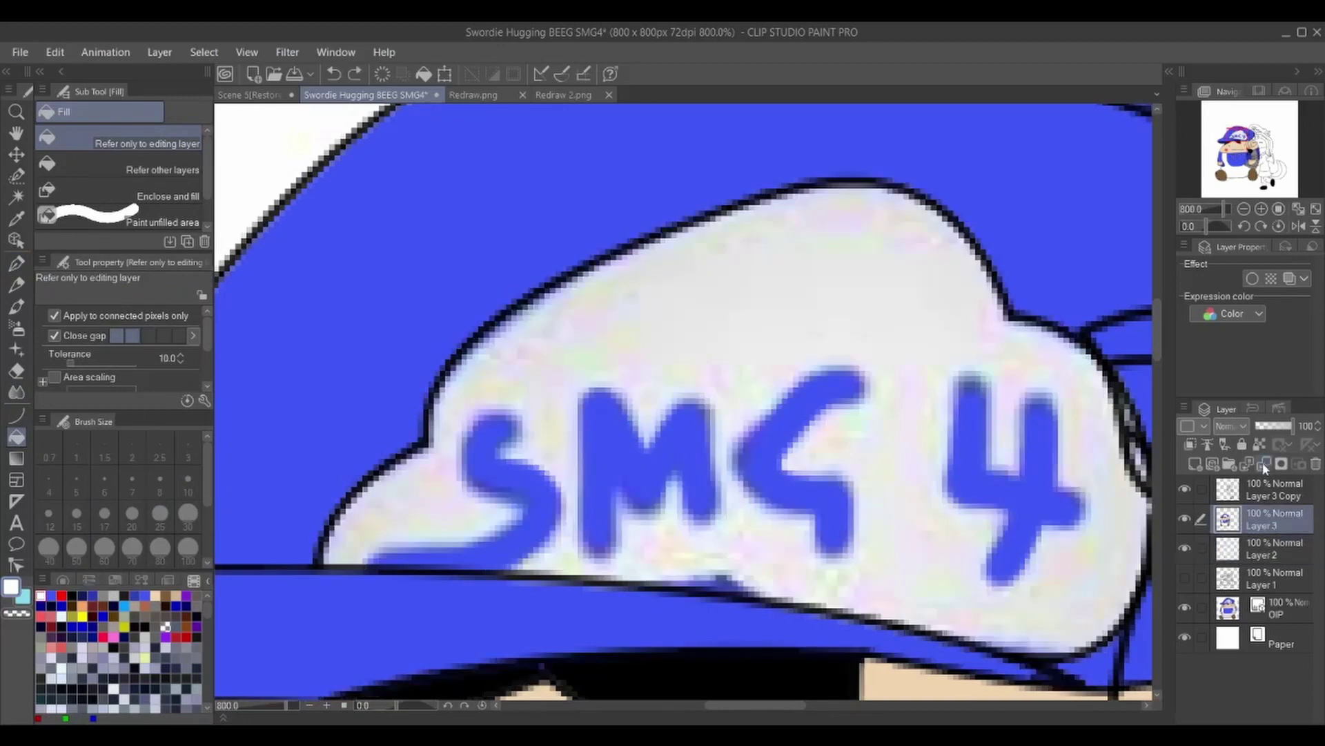
{"action": "key", "text": "ctrl+y"}
{"action": "key", "text": "ctrl+minus"}
{"action": "key", "text": "ctrl+minus"}
{"action": "key", "text": "ctrl+minus"}
{"action": "mouse_move", "coordinate": [1243, 138]}
{"action": "left_mouse_down"}
{"action": "mouse_move", "coordinate": [1271, 154]}
{"action": "mouse_move", "coordinate": [1250, 155]}
{"action": "left_mouse_up"}
{"action": "left_click", "coordinate": [1185, 577]}
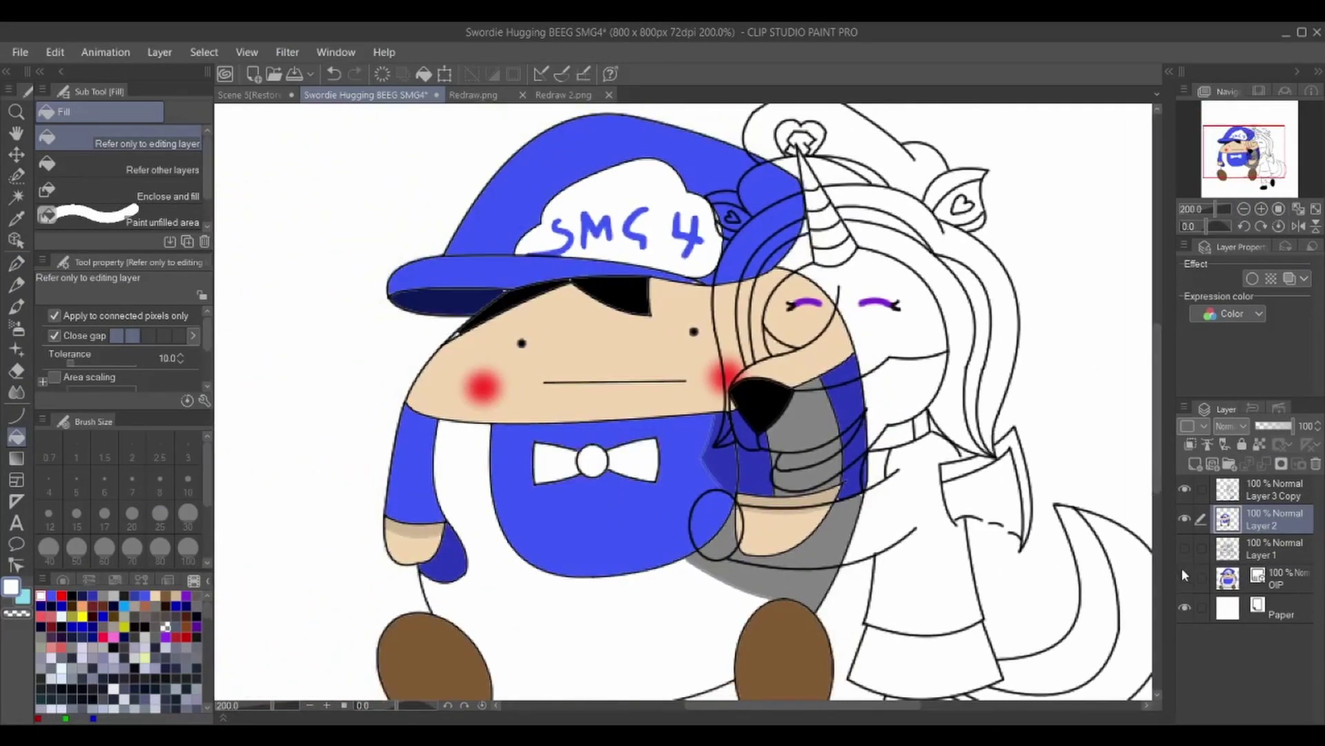
- Fill SMG4's bow tie and its centre knot near-black, and choose pink as the drawing colour
{"action": "left_click_drag", "start_coordinate": [553, 463], "coordinate": [635, 462]}
{"action": "left_click_drag", "start_coordinate": [1243, 152], "coordinate": [1245, 212]}
{"action": "left_click", "coordinate": [97, 634]}
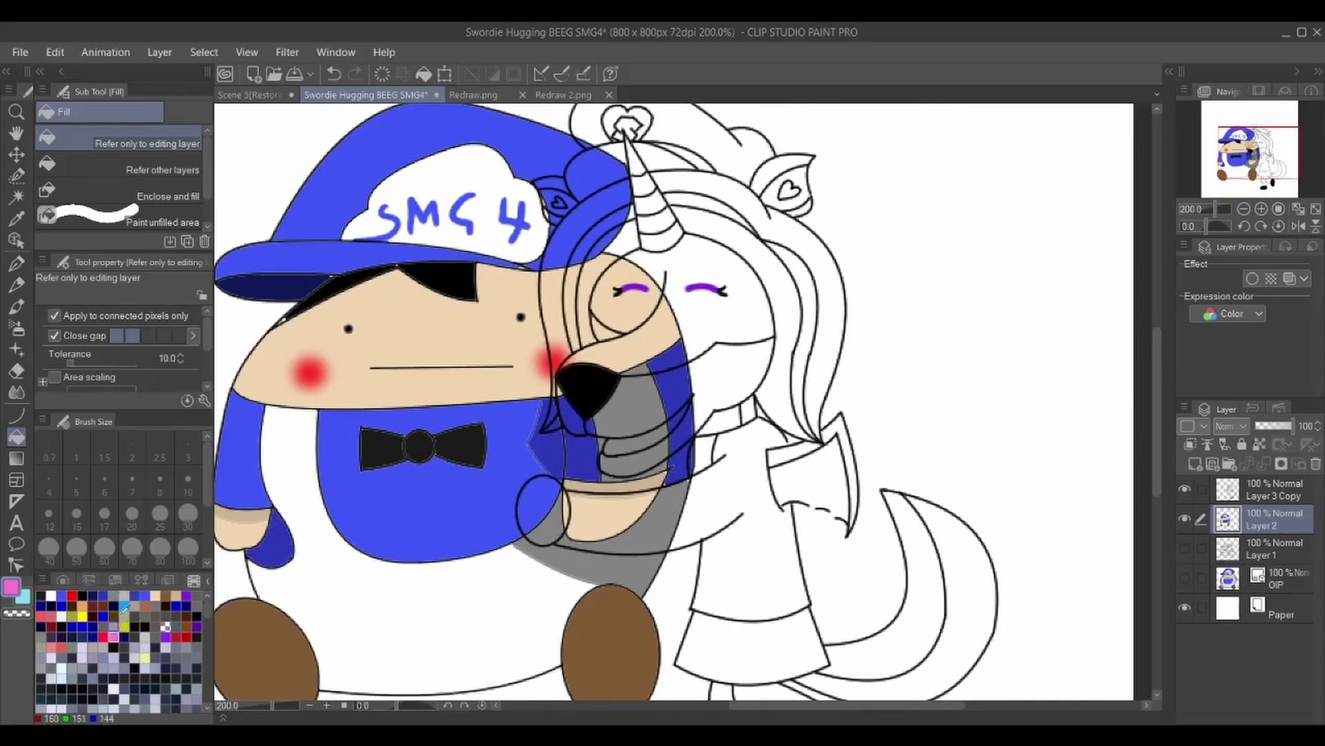
- Choose a darker pink and set up the Curve tool at size 3 for shading the unicorn's forehead
{"action": "scroll", "coordinate": [76, 656], "scroll_direction": "down", "scroll_amount": 3}
{"action": "left_click", "coordinate": [71, 660]}
{"action": "key", "text": "u"}
{"action": "key", "text": "ctrl+plus"}
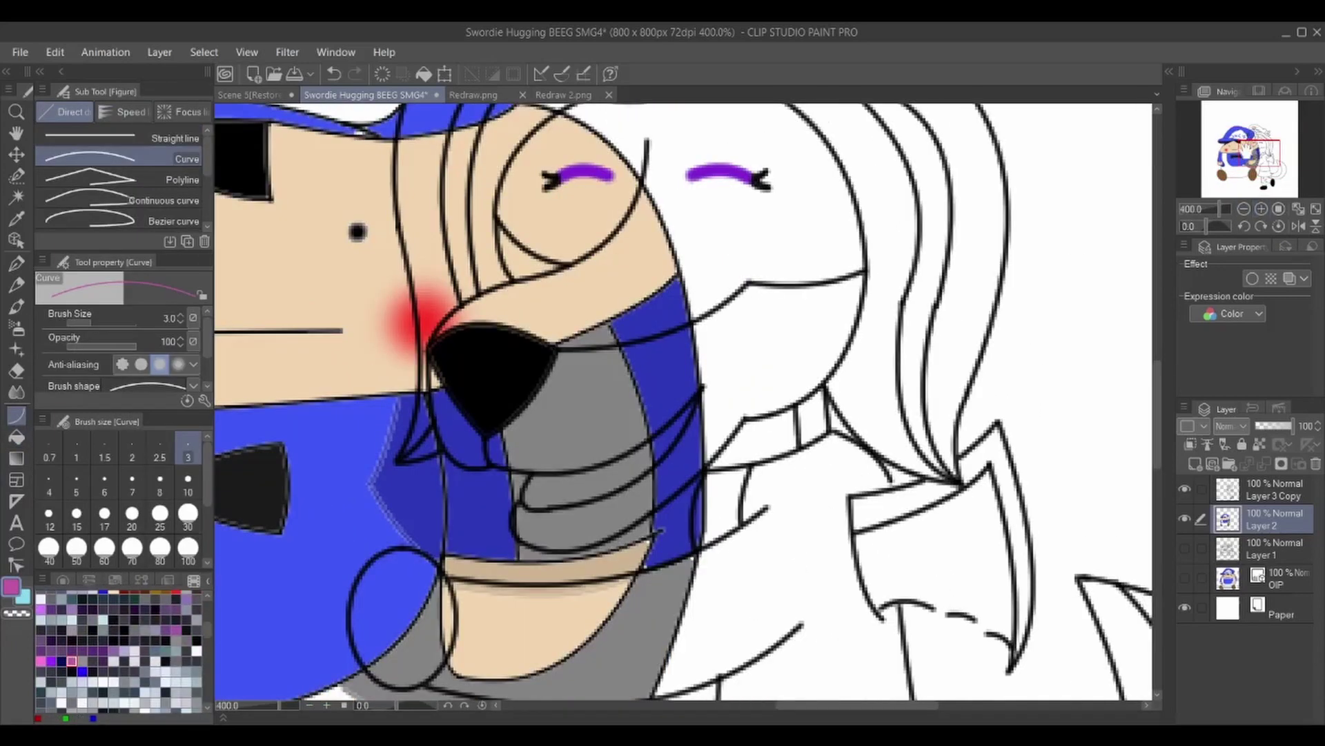
{"action": "scroll", "coordinate": [683, 400], "scroll_direction": "up", "scroll_amount": 3}
{"action": "mouse_move", "coordinate": [582, 329]}
{"action": "left_mouse_down"}
{"action": "mouse_move", "coordinate": [704, 303]}
{"action": "mouse_move", "coordinate": [856, 442]}
{"action": "left_mouse_up"}
{"action": "left_click", "coordinate": [668, 345]}
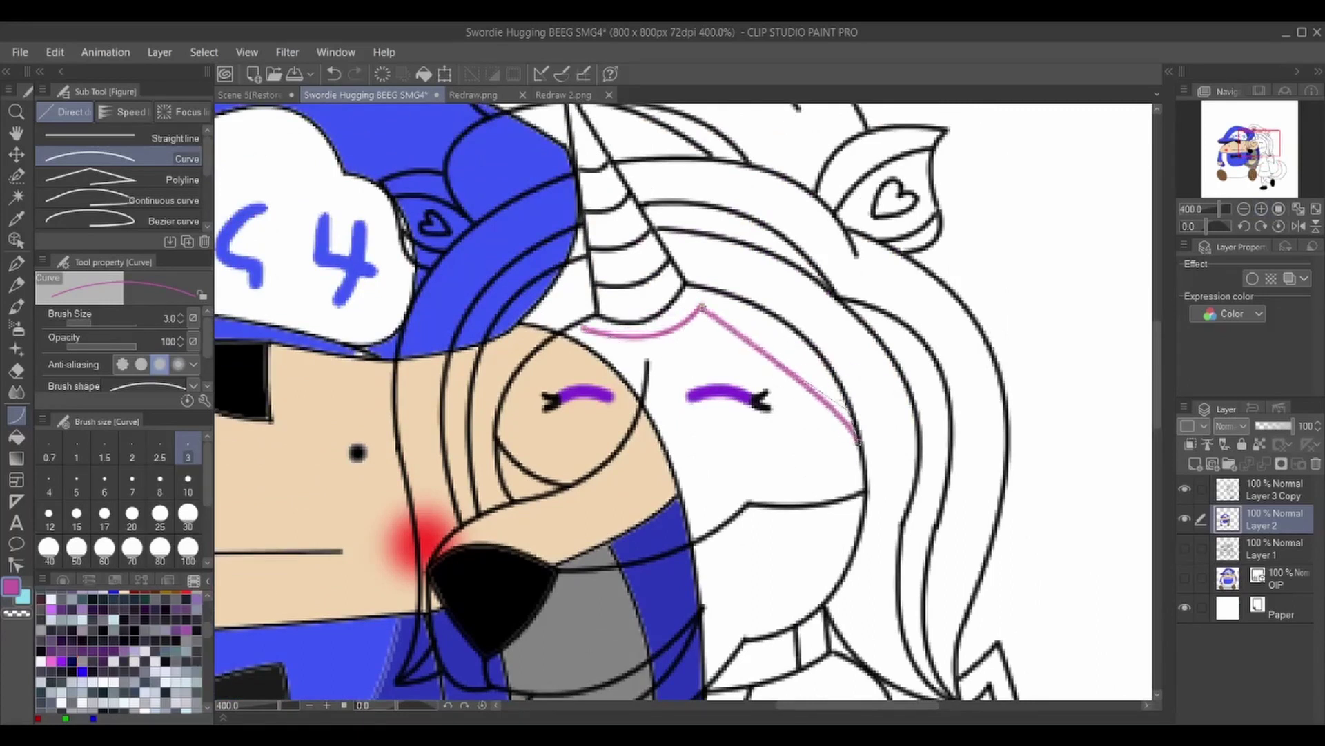
{"action": "left_click", "coordinate": [828, 387]}
{"action": "left_click", "coordinate": [1263, 490]}
{"action": "key", "text": "ctrl+z"}
{"action": "key", "text": "ctrl+z"}
- On Layer 3 Copy, outline a dark pink shadow across the unicorn's forehead below the horn and fill it
{"action": "mouse_move", "coordinate": [573, 337]}
{"action": "left_mouse_down"}
{"action": "mouse_move", "coordinate": [707, 316]}
{"action": "mouse_move", "coordinate": [860, 449]}
{"action": "left_mouse_up"}
{"action": "left_click", "coordinate": [641, 354]}
{"action": "left_click", "coordinate": [818, 349]}
{"action": "left_click", "coordinate": [19, 436]}
{"action": "left_click", "coordinate": [685, 321]}
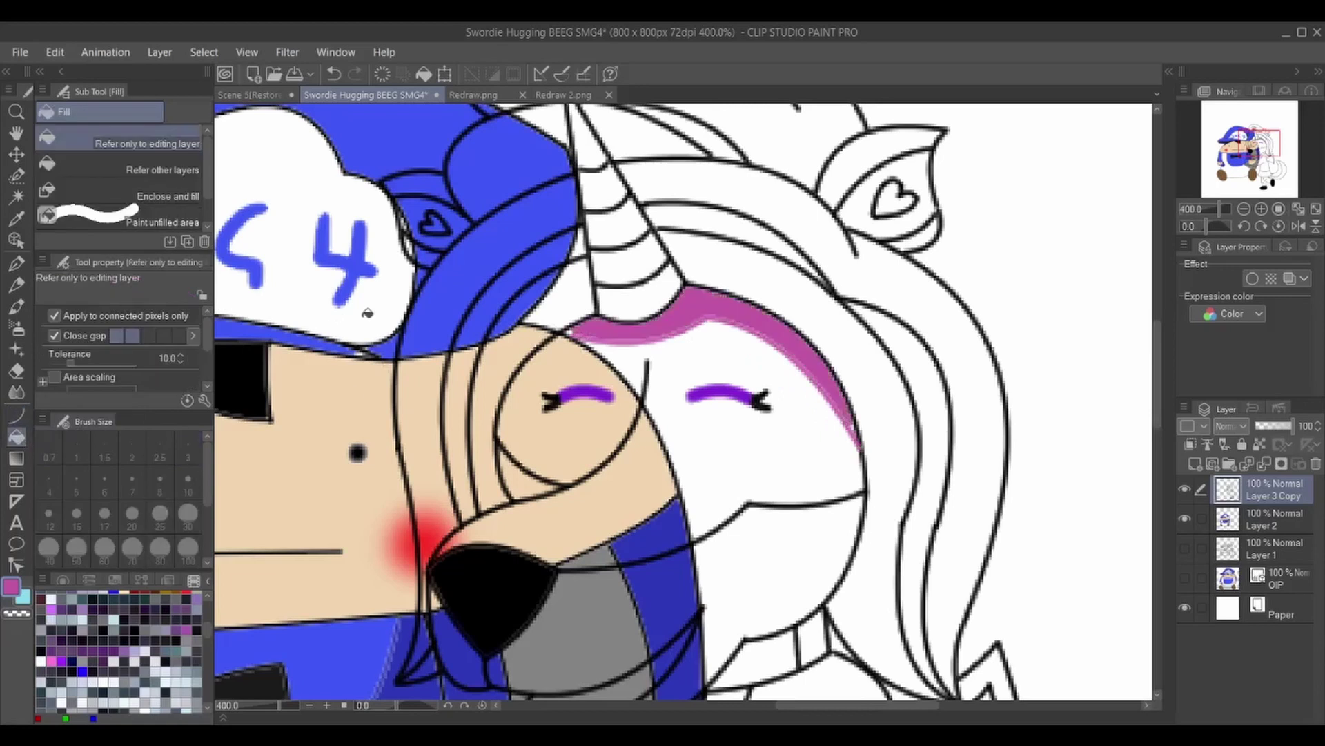
- Fill the unicorn's horn, outer ears, cap crown and the gem on the cap's heart badge bright pink
{"action": "left_click_drag", "start_coordinate": [207, 633], "coordinate": [207, 601]}
{"action": "left_click", "coordinate": [41, 595]}
{"action": "left_click", "coordinate": [642, 276]}
{"action": "left_click", "coordinate": [622, 207]}
{"action": "left_click", "coordinate": [593, 138]}
{"action": "left_click", "coordinate": [855, 173]}
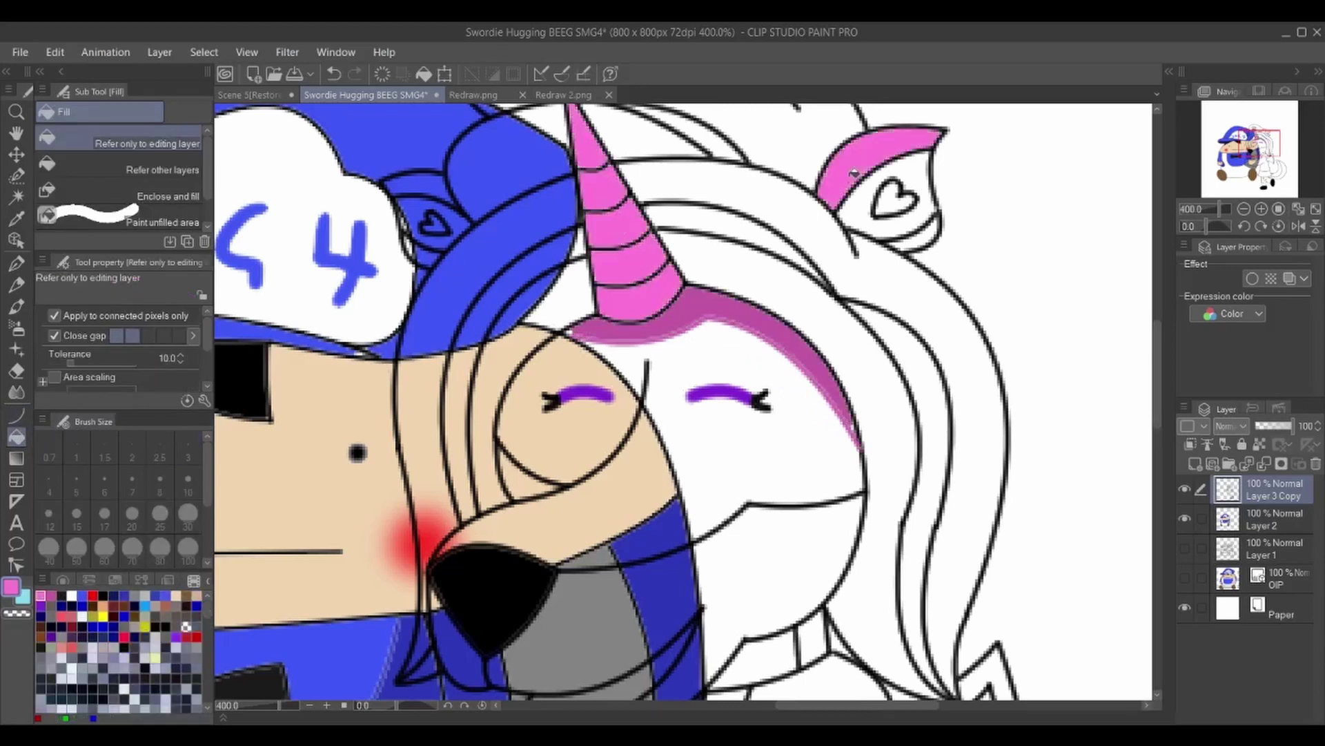
{"action": "scroll", "coordinate": [683, 407], "scroll_direction": "up", "scroll_amount": 5}
{"action": "left_click", "coordinate": [721, 347]}
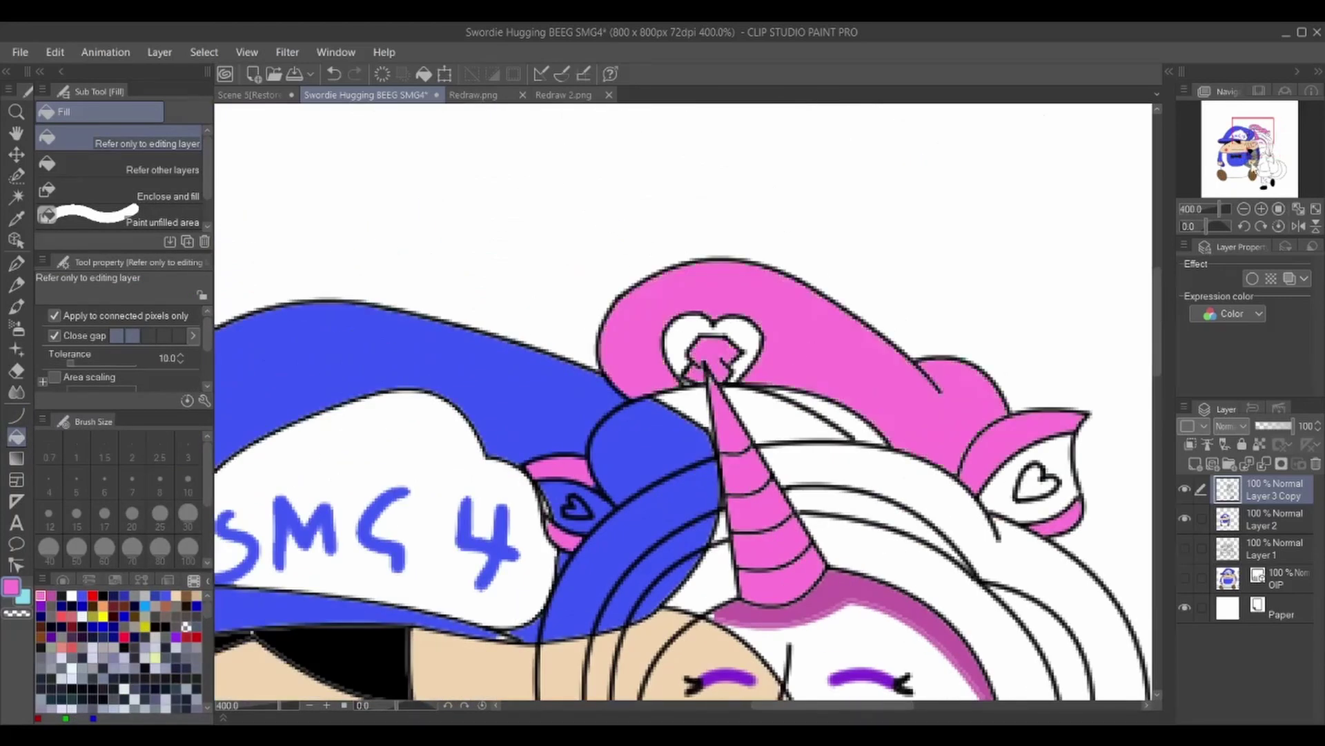
- Fill the frame of the unicorn's wing and the inner stripe of its tail bright pink
{"action": "scroll", "coordinate": [684, 407], "scroll_direction": "down", "scroll_amount": 5}
{"action": "scroll", "coordinate": [684, 407], "scroll_direction": "up", "scroll_amount": 3}
{"action": "left_click", "coordinate": [932, 462]}
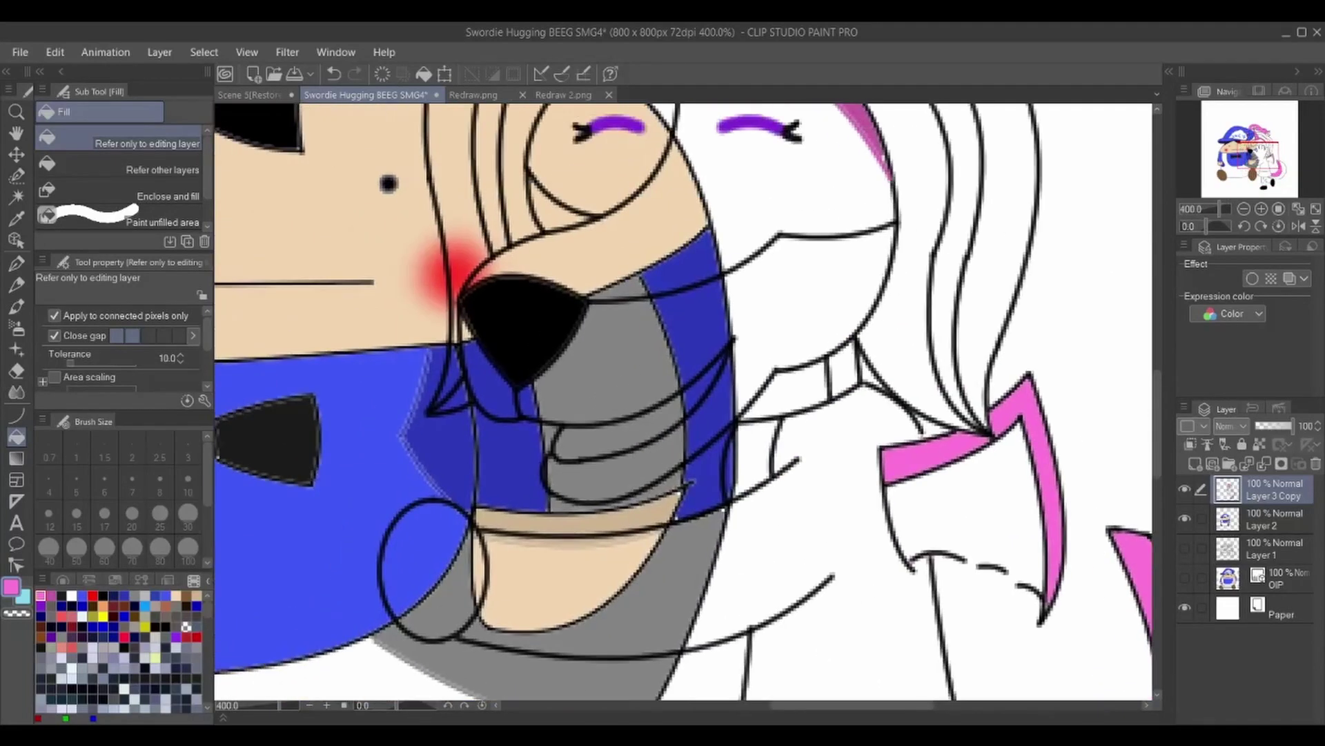
- Fill the unicorn's lower muzzle and jaw white and draw curved black eyebrows above both closed eyes
{"action": "left_click_drag", "start_coordinate": [780, 184], "coordinate": [860, 316]}
{"action": "left_click", "coordinate": [781, 469]}
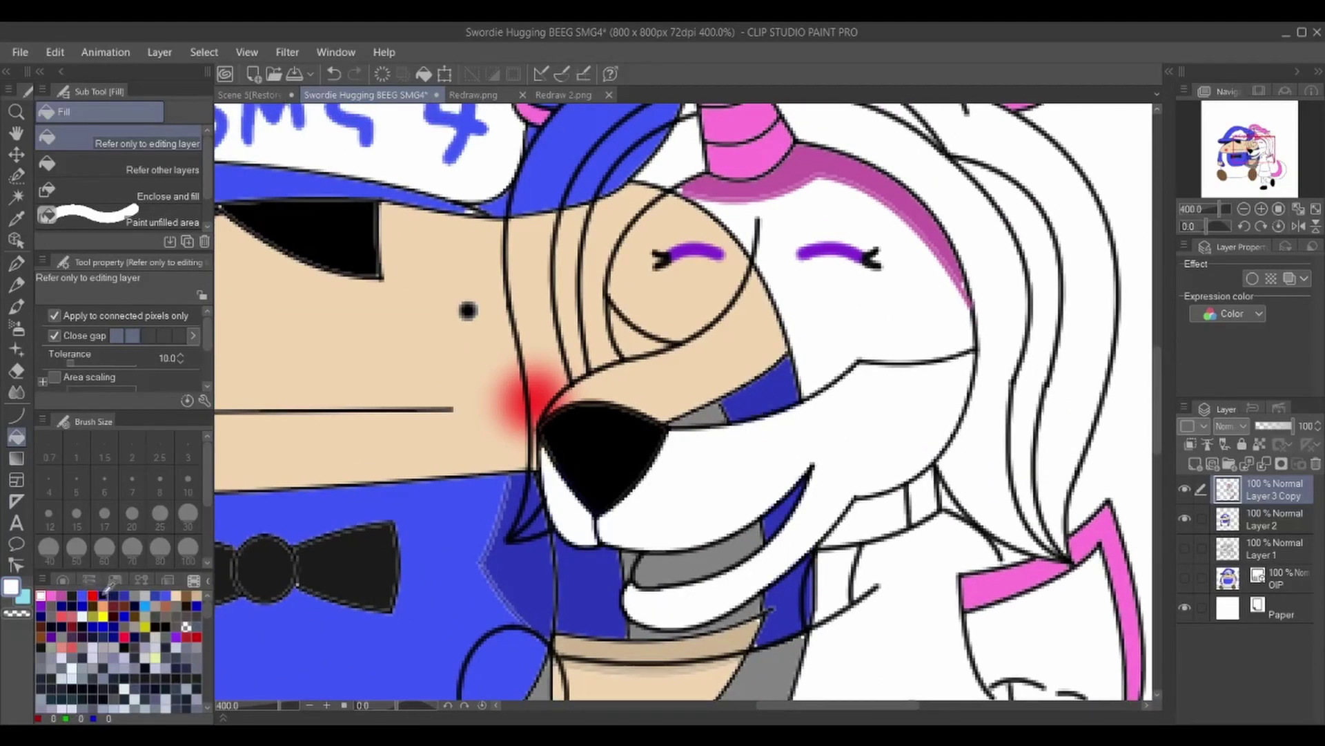
{"action": "left_click", "coordinate": [103, 595]}
{"action": "key", "text": "u"}
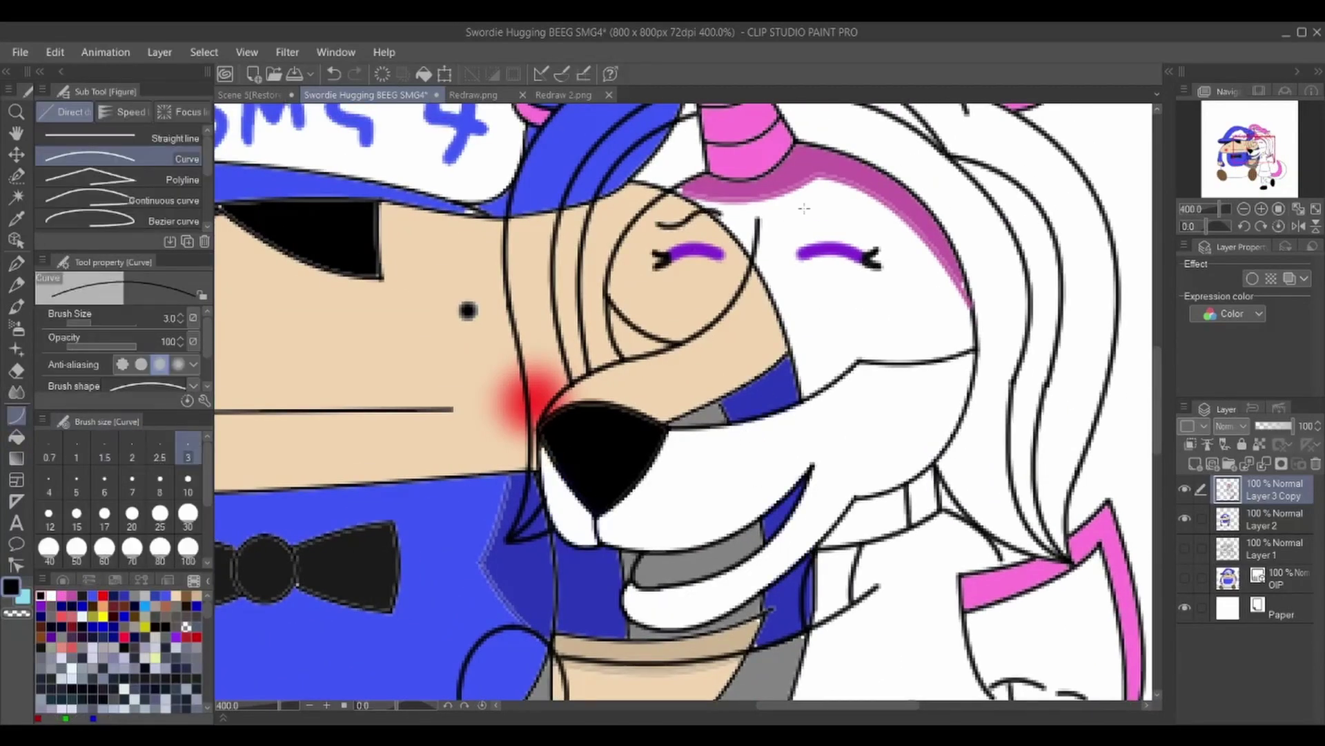
- Fill the unicorn's face and the bridge of its snout bright pink
{"action": "left_click", "coordinate": [52, 595]}
{"action": "left_click", "coordinate": [17, 436]}
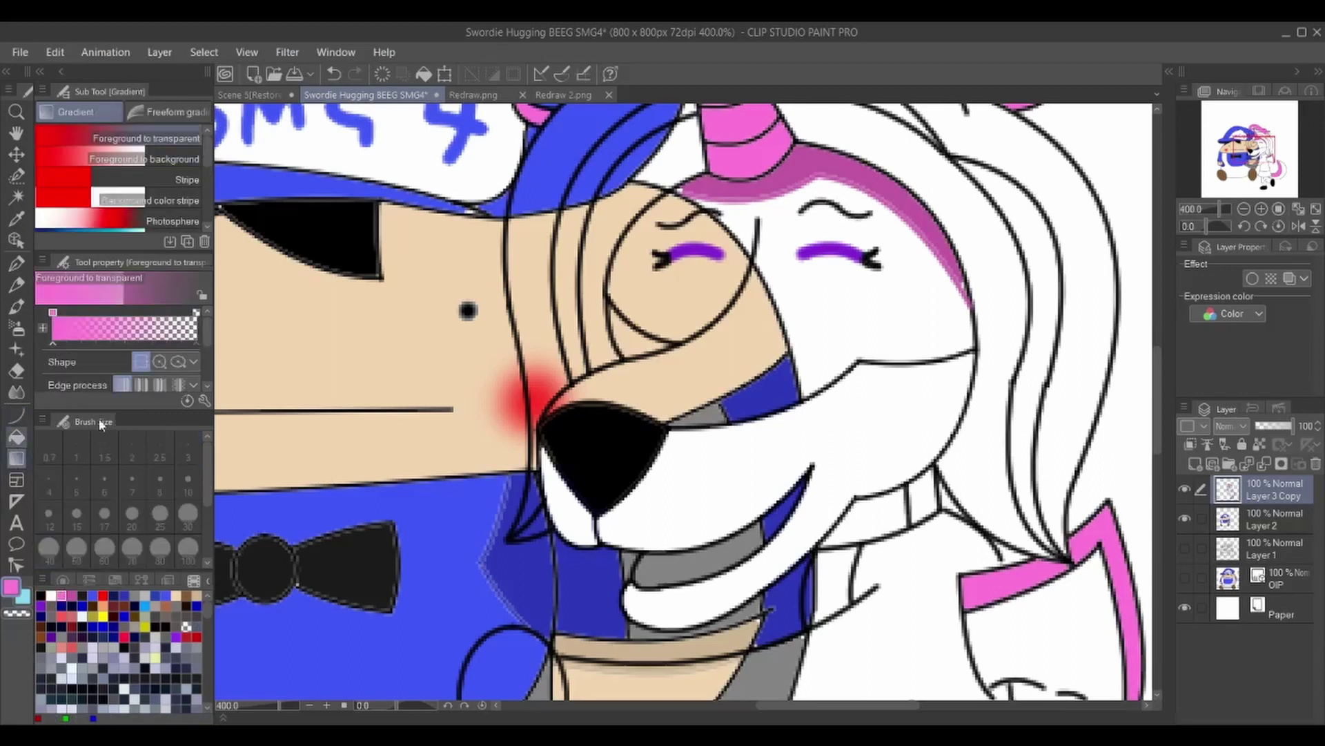
{"action": "left_click", "coordinate": [735, 343]}
- Fill the brim of the unicorn's cap dark pink on both sides of the horn
{"action": "left_click", "coordinate": [42, 595]}
{"action": "scroll", "coordinate": [680, 401], "scroll_direction": "up", "scroll_amount": 5}
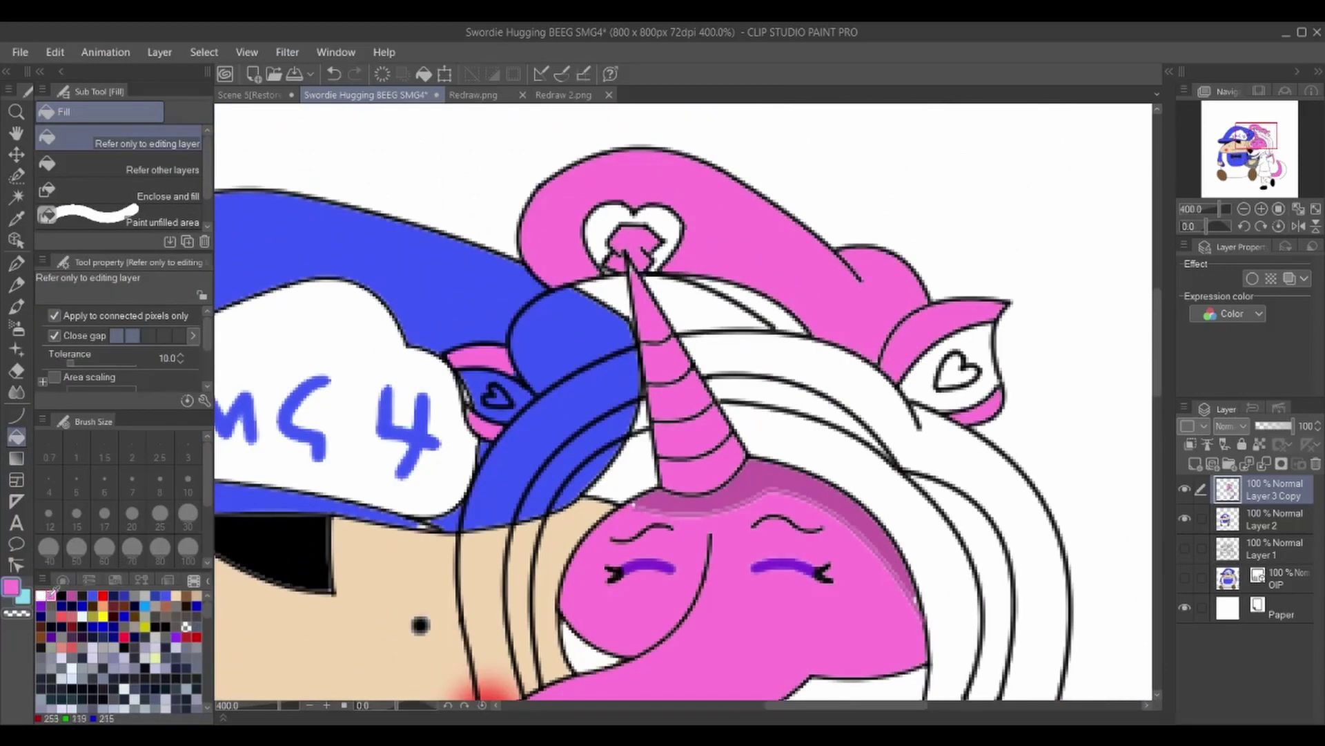
{"action": "left_click", "coordinate": [768, 314]}
{"action": "left_click", "coordinate": [603, 310]}
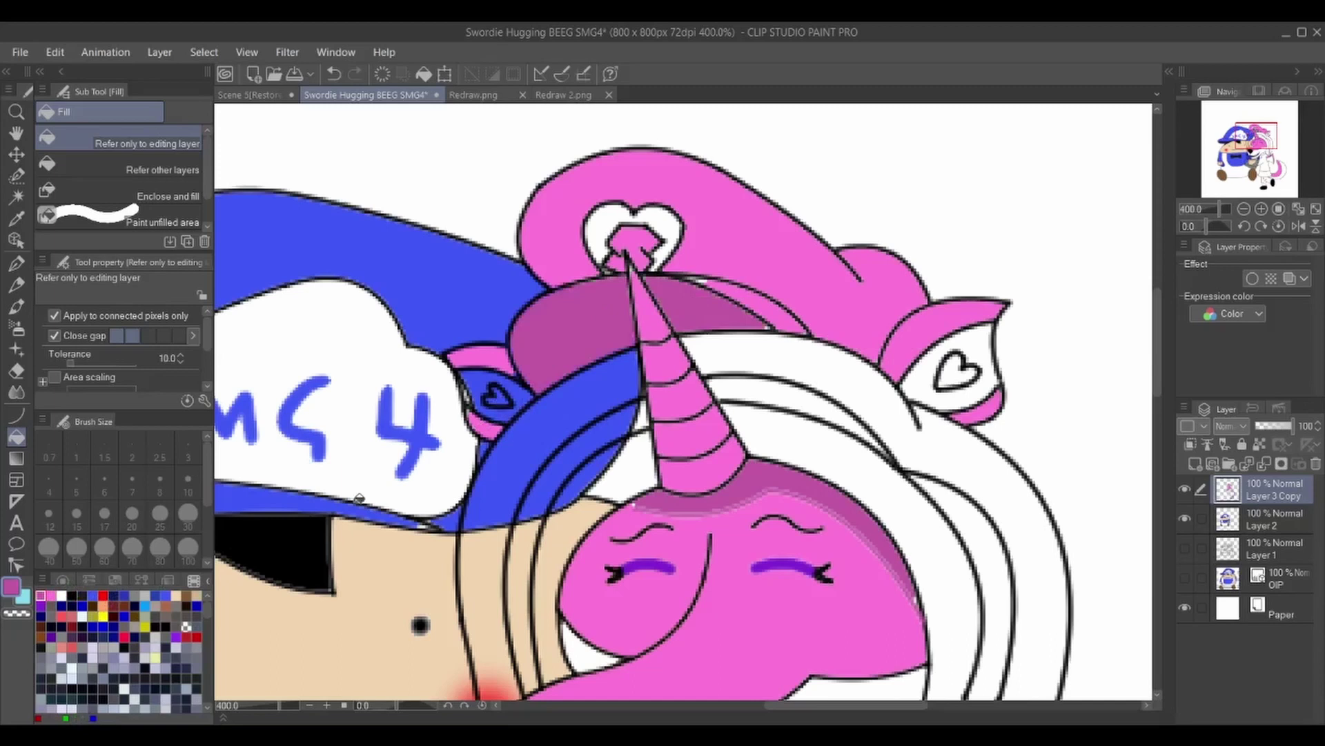
- Add a new layer below Layer 3 Copy and draw a grey curve marking the shadow edge inside one ear
{"action": "left_click", "coordinate": [61, 594]}
{"action": "left_click", "coordinate": [63, 580]}
{"action": "left_click", "coordinate": [17, 415]}
{"action": "left_click", "coordinate": [1246, 464]}
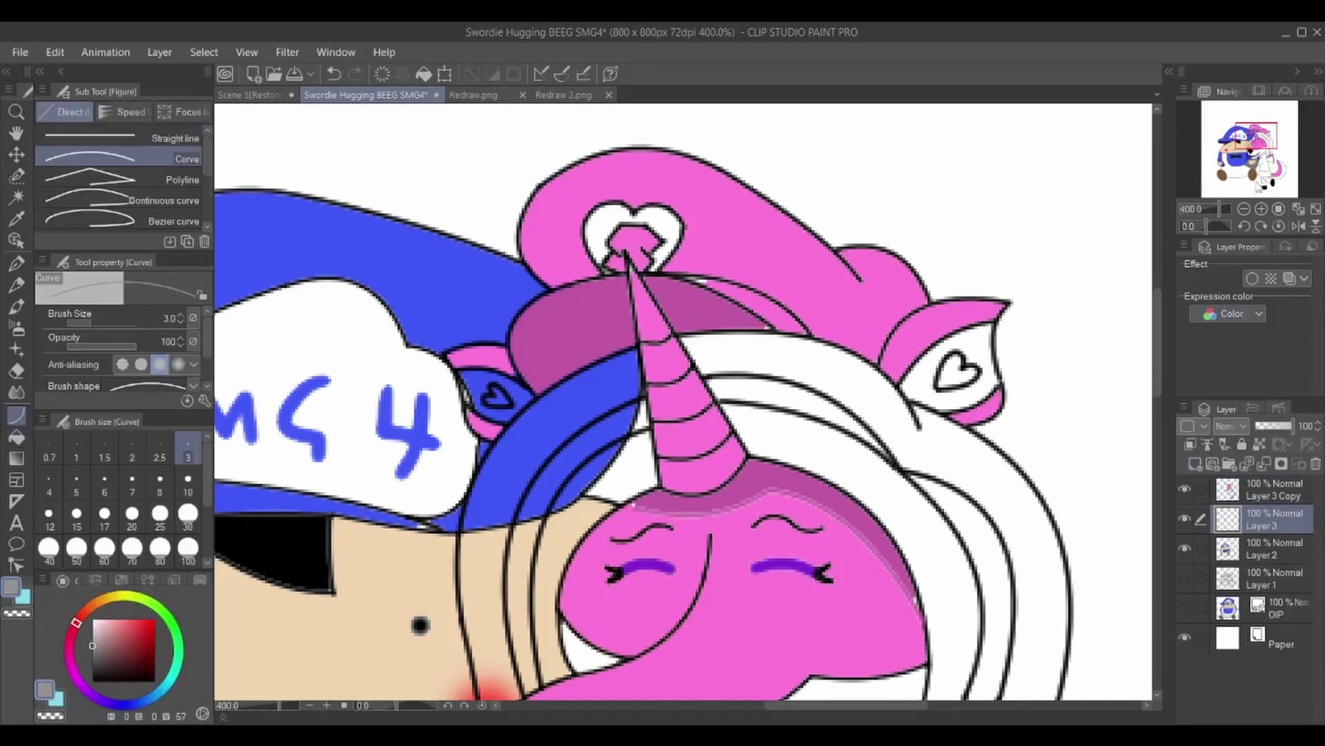
{"action": "scroll", "coordinate": [1015, 448], "scroll_direction": "up", "scroll_amount": 2}
{"action": "left_click_drag", "start_coordinate": [785, 369], "coordinate": [946, 243]}
{"action": "left_click", "coordinate": [918, 277]}
- Shade the upper inside of both unicorn ears grey with the G-pen at size 8
{"action": "left_click", "coordinate": [17, 263]}
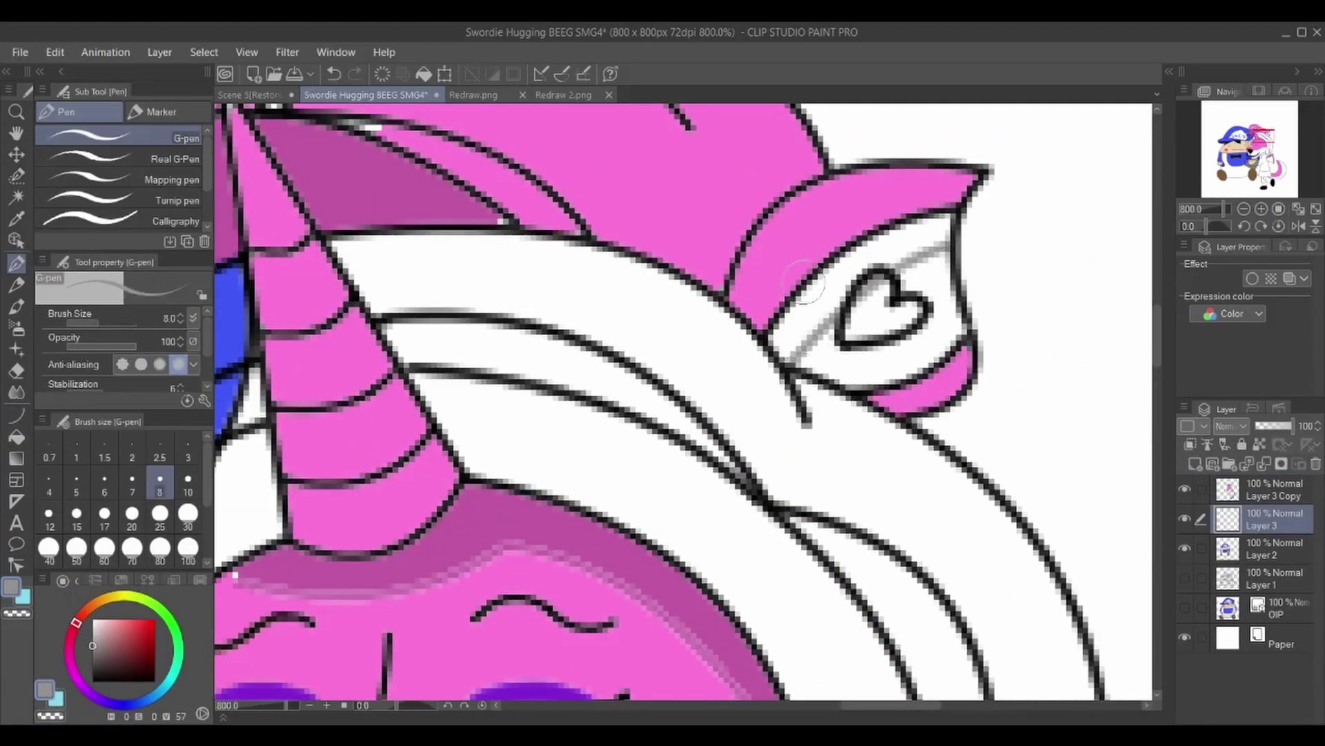
{"action": "mouse_move", "coordinate": [784, 349]}
{"action": "left_mouse_down"}
{"action": "mouse_move", "coordinate": [945, 228]}
{"action": "mouse_move", "coordinate": [773, 352]}
{"action": "mouse_move", "coordinate": [808, 329]}
{"action": "left_mouse_up"}
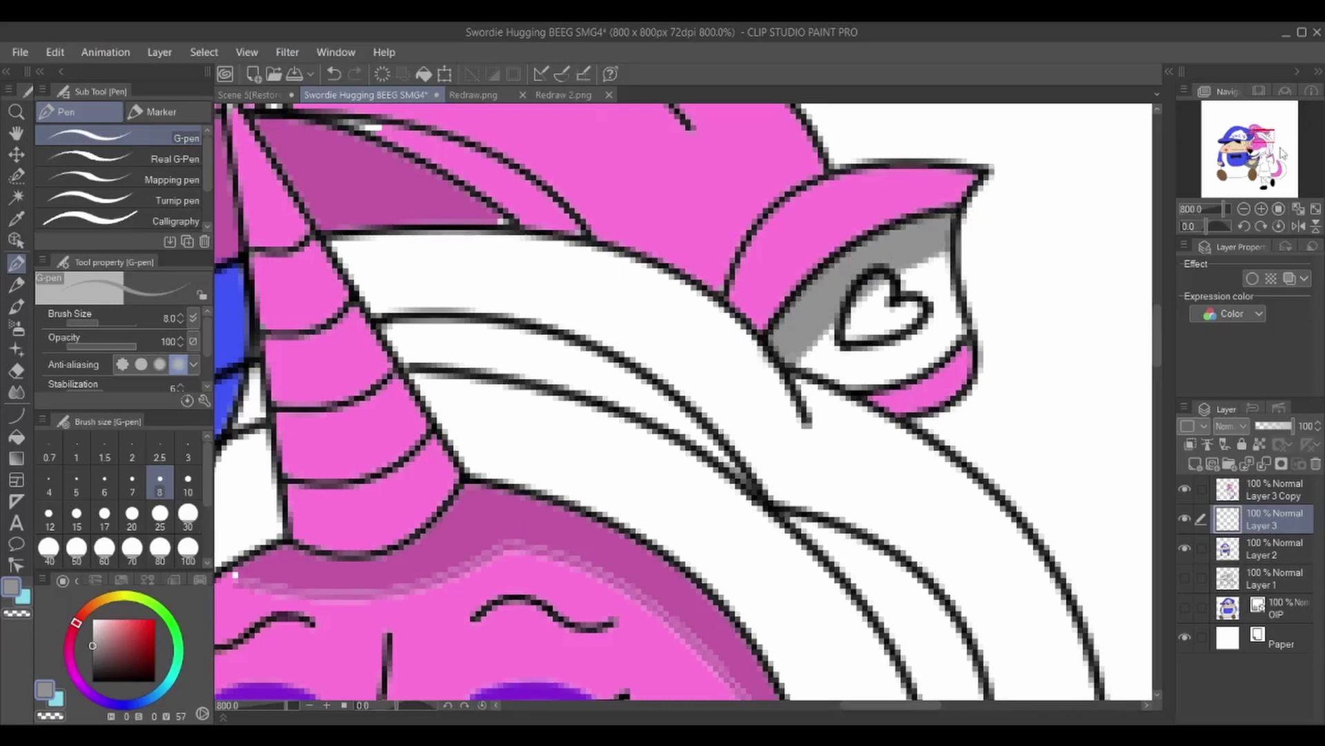
{"action": "left_click_drag", "start_coordinate": [1282, 153], "coordinate": [1269, 155]}
{"action": "left_click_drag", "start_coordinate": [472, 255], "coordinate": [593, 300]}
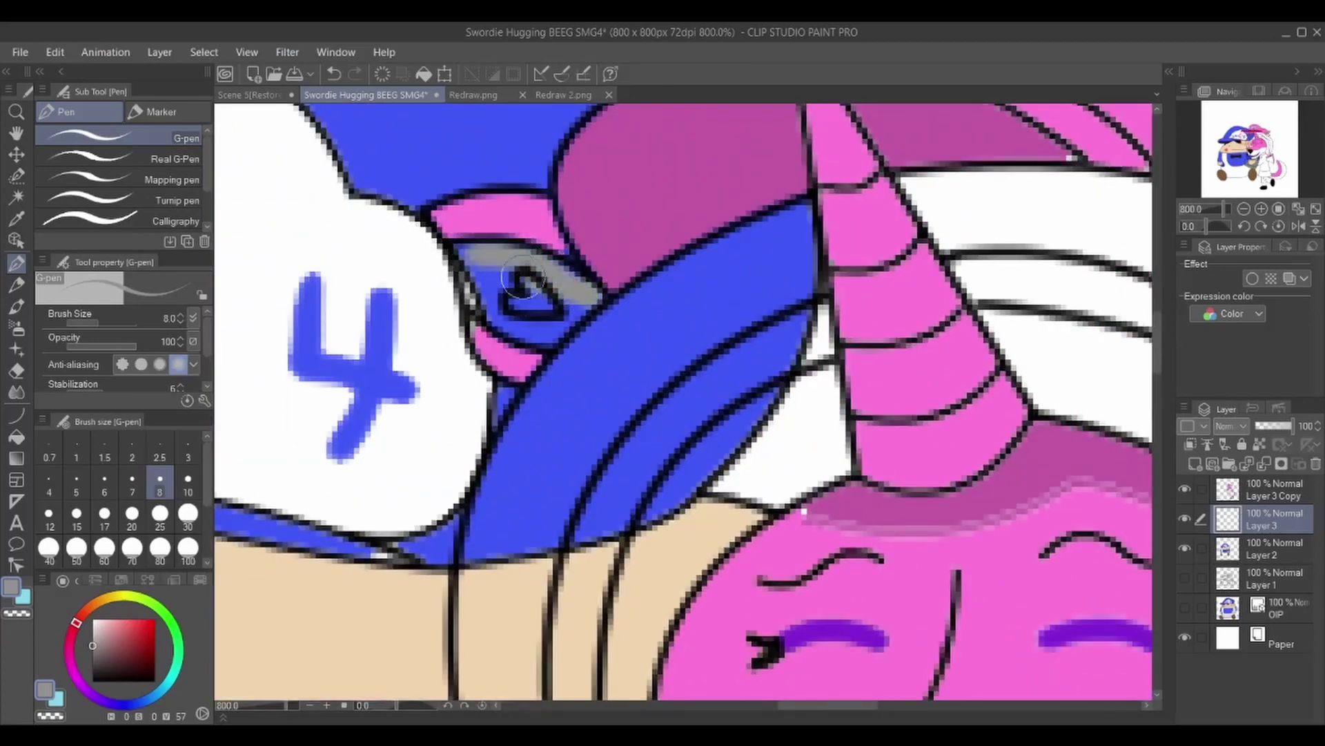
- Merge Layer 3 Copy into Layer 3
{"action": "scroll", "coordinate": [452, 312], "scroll_direction": "down", "scroll_amount": 3}
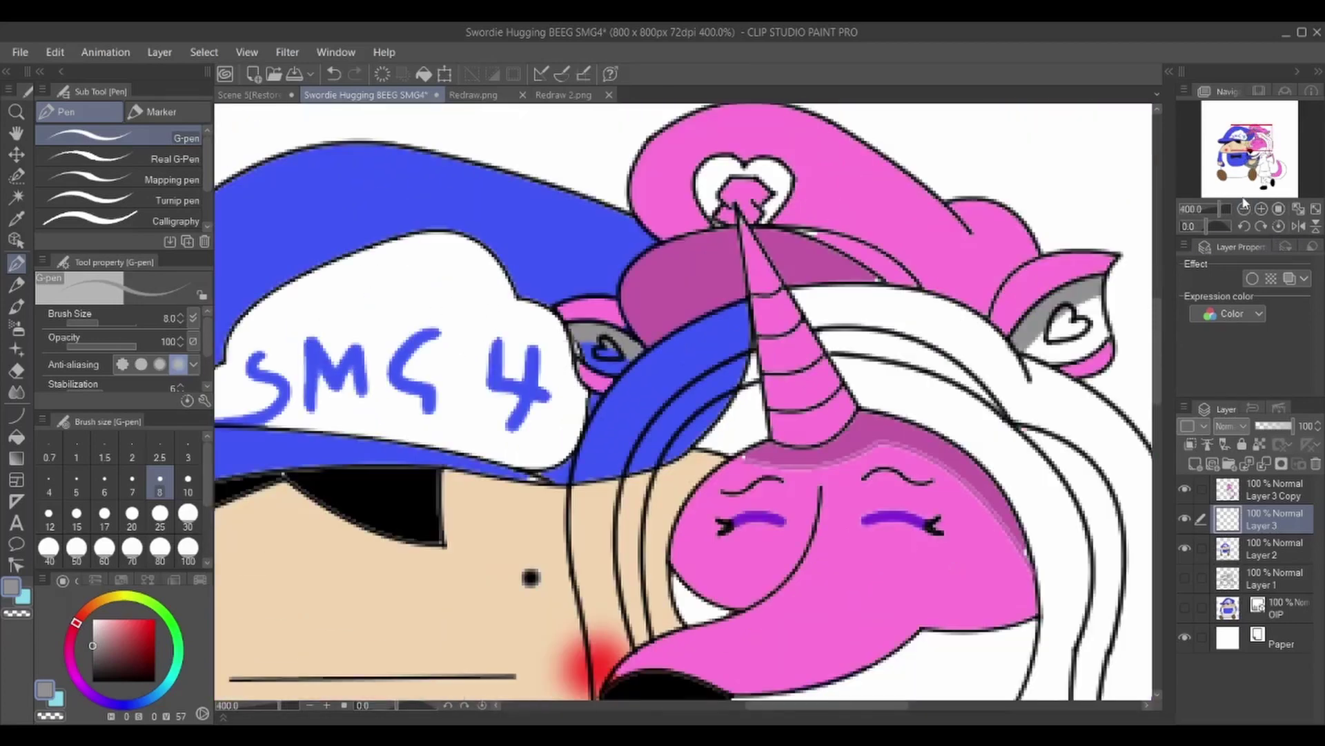
{"action": "scroll", "coordinate": [621, 345], "scroll_direction": "up", "scroll_amount": 1}
{"action": "left_click_drag", "start_coordinate": [621, 345], "coordinate": [731, 359]}
{"action": "scroll", "coordinate": [690, 380], "scroll_direction": "up", "scroll_amount": 1}
{"action": "left_click", "coordinate": [1184, 635]}
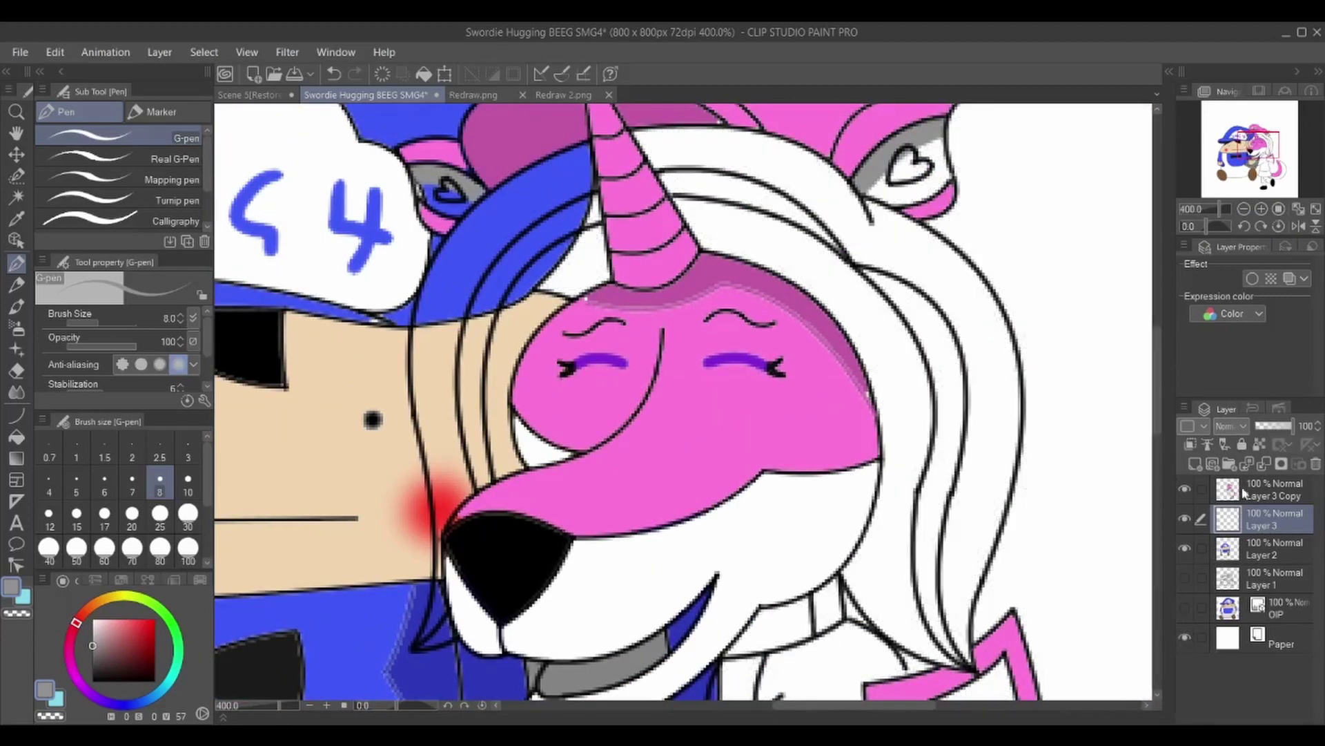
{"action": "key", "text": "ctrl+e"}
- Outline the upper part of the unicorn's open mouth with a dark red curve and fill it
{"action": "left_click", "coordinate": [196, 579]}
{"action": "left_click", "coordinate": [62, 579]}
{"action": "left_click", "coordinate": [127, 642]}
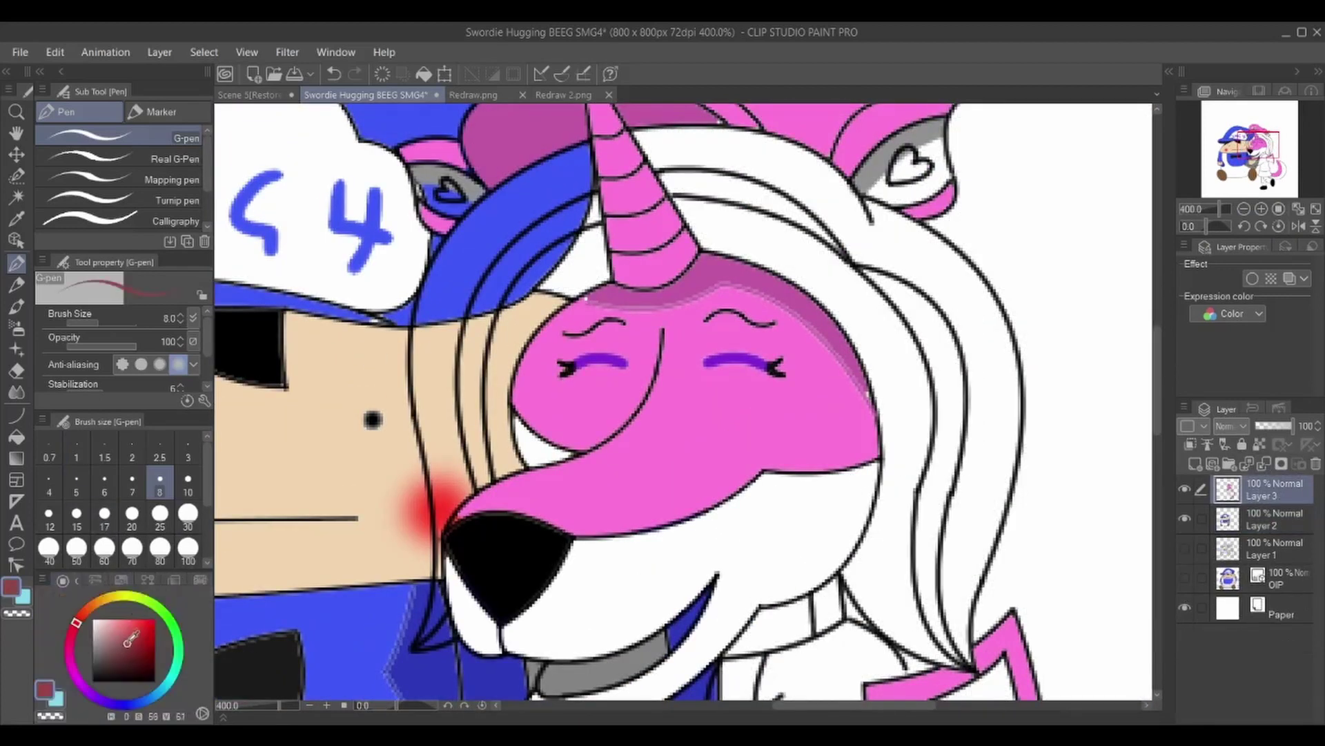
{"action": "key", "text": "u"}
{"action": "mouse_move", "coordinate": [393, 697]}
{"action": "left_mouse_down"}
{"action": "mouse_move", "coordinate": [552, 583]}
{"action": "mouse_move", "coordinate": [845, 487]}
{"action": "left_mouse_up"}
{"action": "left_click", "coordinate": [690, 594]}
{"action": "key", "text": "g"}
{"action": "left_click", "coordinate": [633, 620]}
- Fill the lower part of the unicorn's open mouth with a lighter red
{"action": "key", "text": "i"}
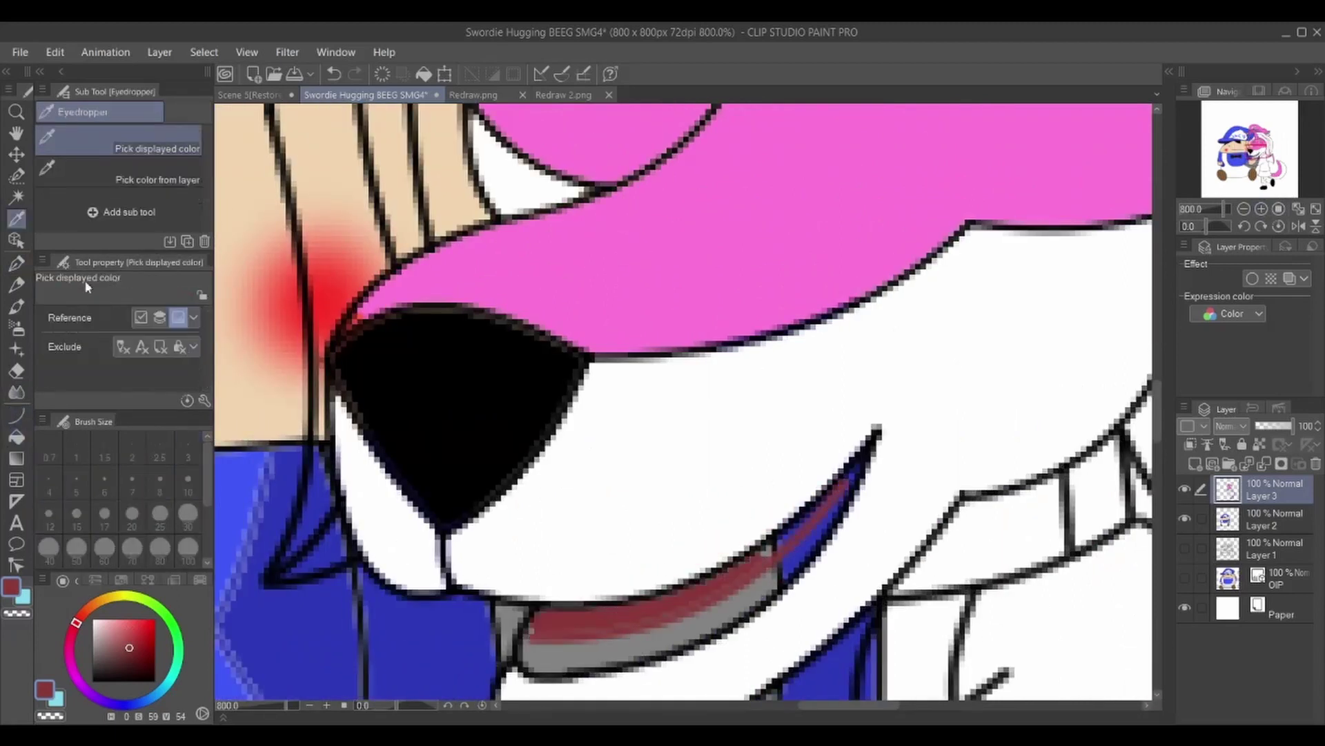
{"action": "left_click", "coordinate": [17, 436]}
{"action": "scroll", "coordinate": [449, 401], "scroll_direction": "down", "scroll_amount": 2}
{"action": "left_click_drag", "start_coordinate": [553, 242], "coordinate": [580, 642]}
- Fill the main sections of the unicorn's hair navy blue around the face
{"action": "left_click", "coordinate": [193, 580]}
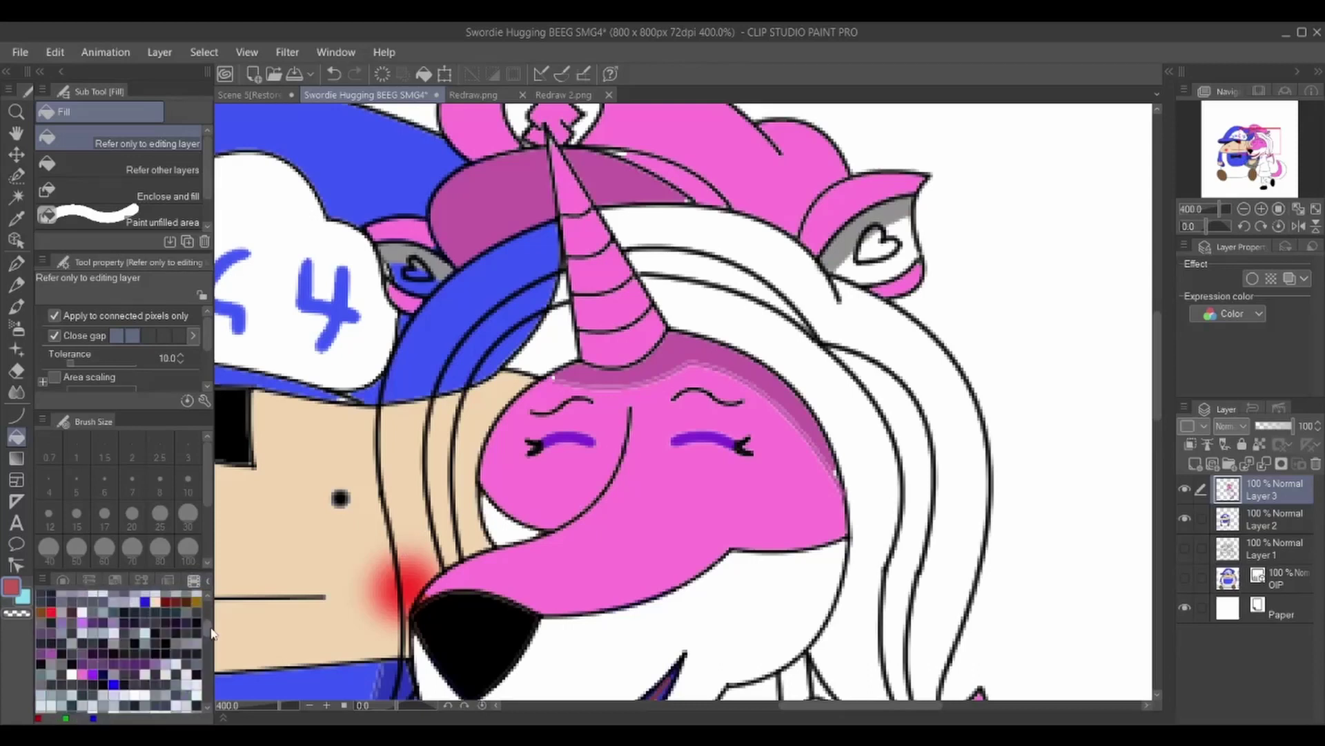
{"action": "left_click", "coordinate": [76, 613]}
{"action": "left_click", "coordinate": [841, 393]}
{"action": "left_click", "coordinate": [759, 269]}
{"action": "left_click", "coordinate": [507, 298]}
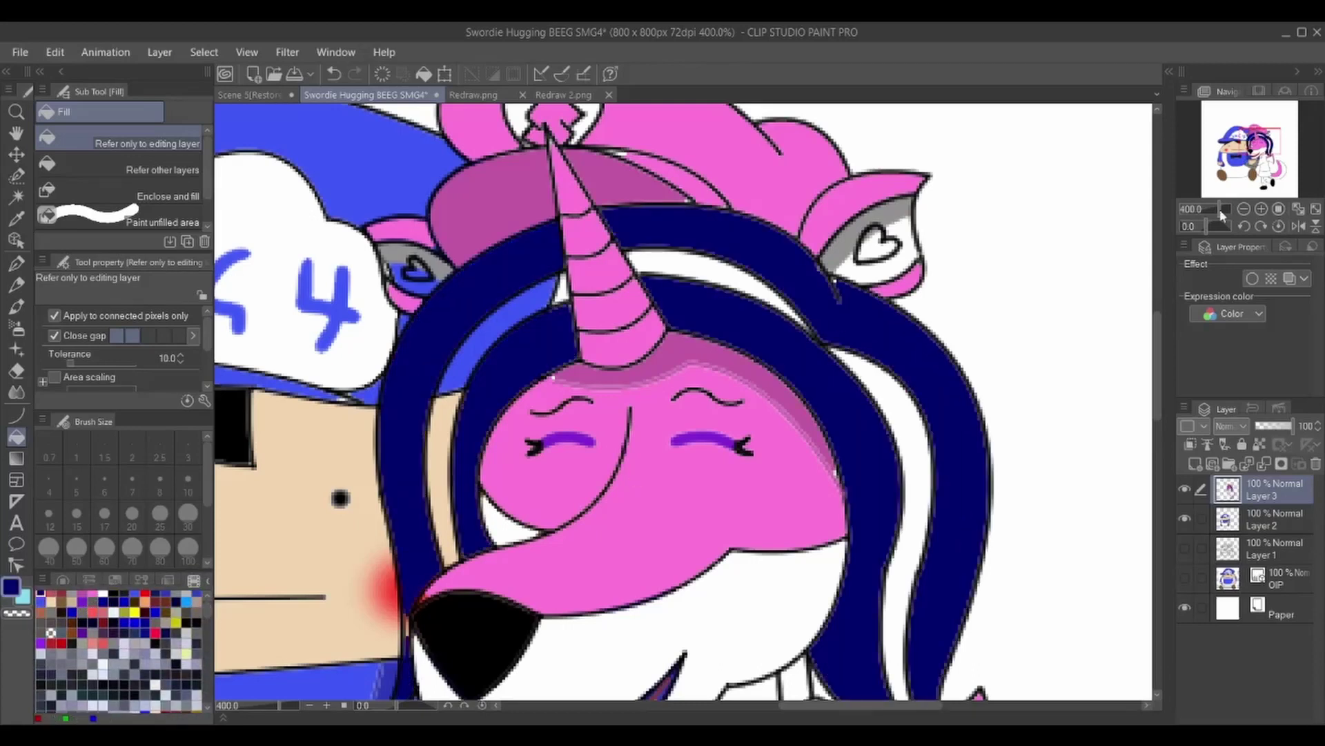
- Fill the stripes running through the unicorn's hair red and its remaining light areas white
{"action": "left_click_drag", "start_coordinate": [690, 484], "coordinate": [707, 324]}
{"action": "left_click", "coordinate": [61, 636]}
{"action": "left_click", "coordinate": [466, 333]}
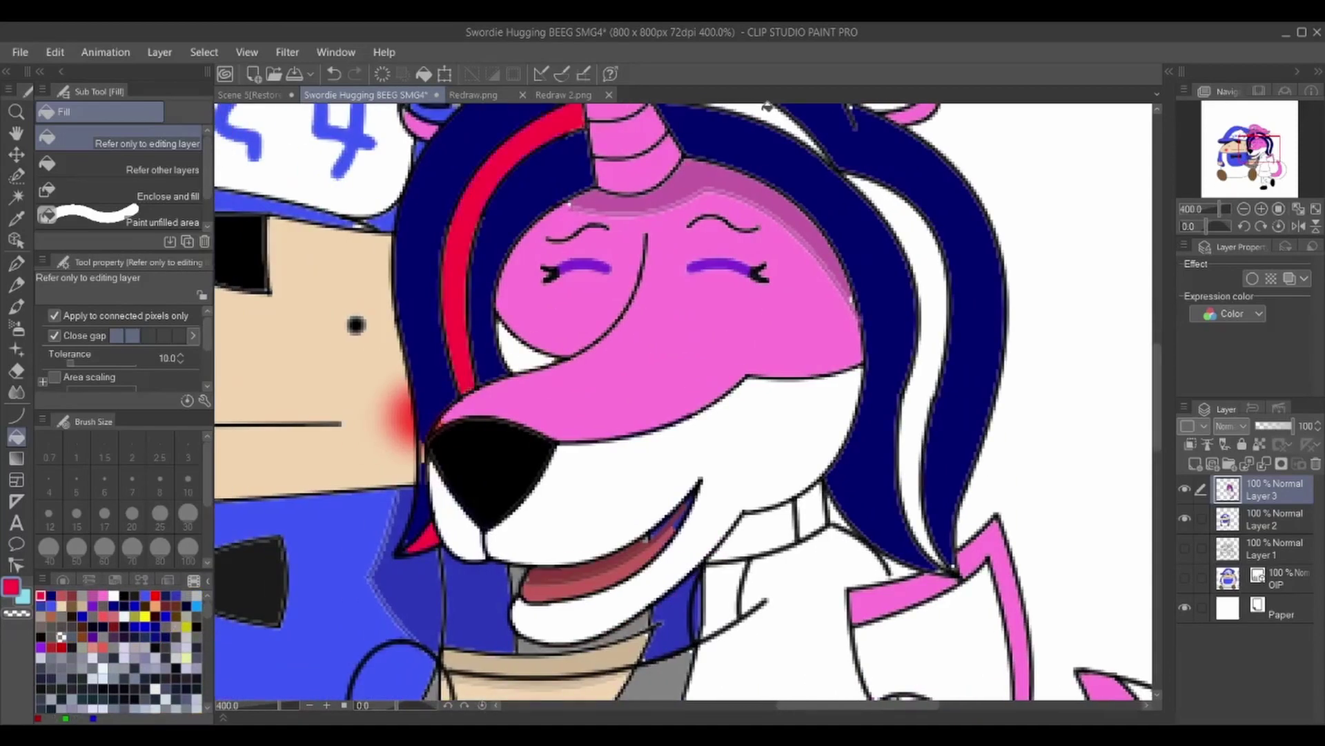
{"action": "mouse_move", "coordinate": [1268, 146]}
{"action": "left_mouse_down"}
{"action": "mouse_move", "coordinate": [1275, 154]}
{"action": "mouse_move", "coordinate": [1268, 131]}
{"action": "mouse_move", "coordinate": [1269, 159]}
{"action": "left_mouse_up"}
{"action": "left_click", "coordinate": [113, 595]}
{"action": "left_click", "coordinate": [481, 397]}
{"action": "left_click", "coordinate": [956, 379]}
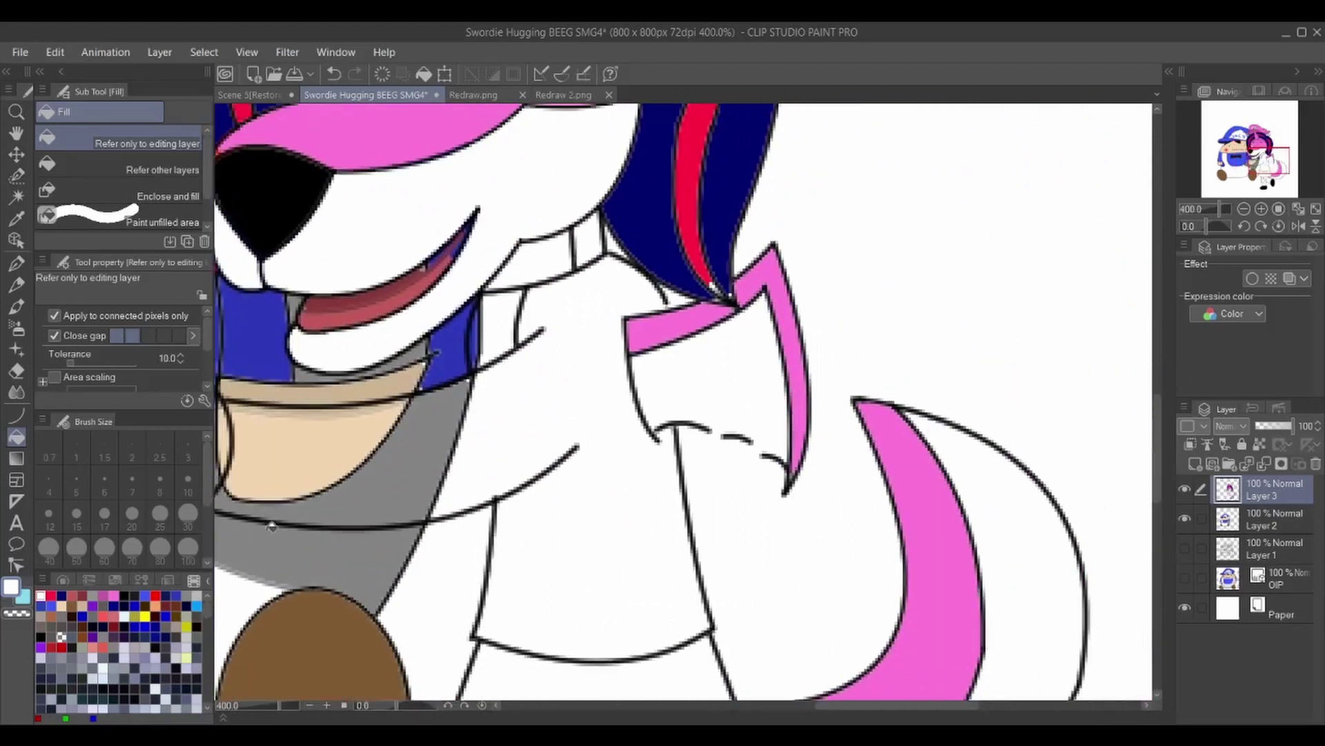
- Add a new layer below Layer 3 and draw pink ribs across the wing membrane with the Curve tool at size 6
{"action": "key", "text": "u"}
{"action": "left_click", "coordinate": [104, 482]}
{"action": "left_click", "coordinate": [1277, 519]}
{"action": "left_click", "coordinate": [1194, 463]}
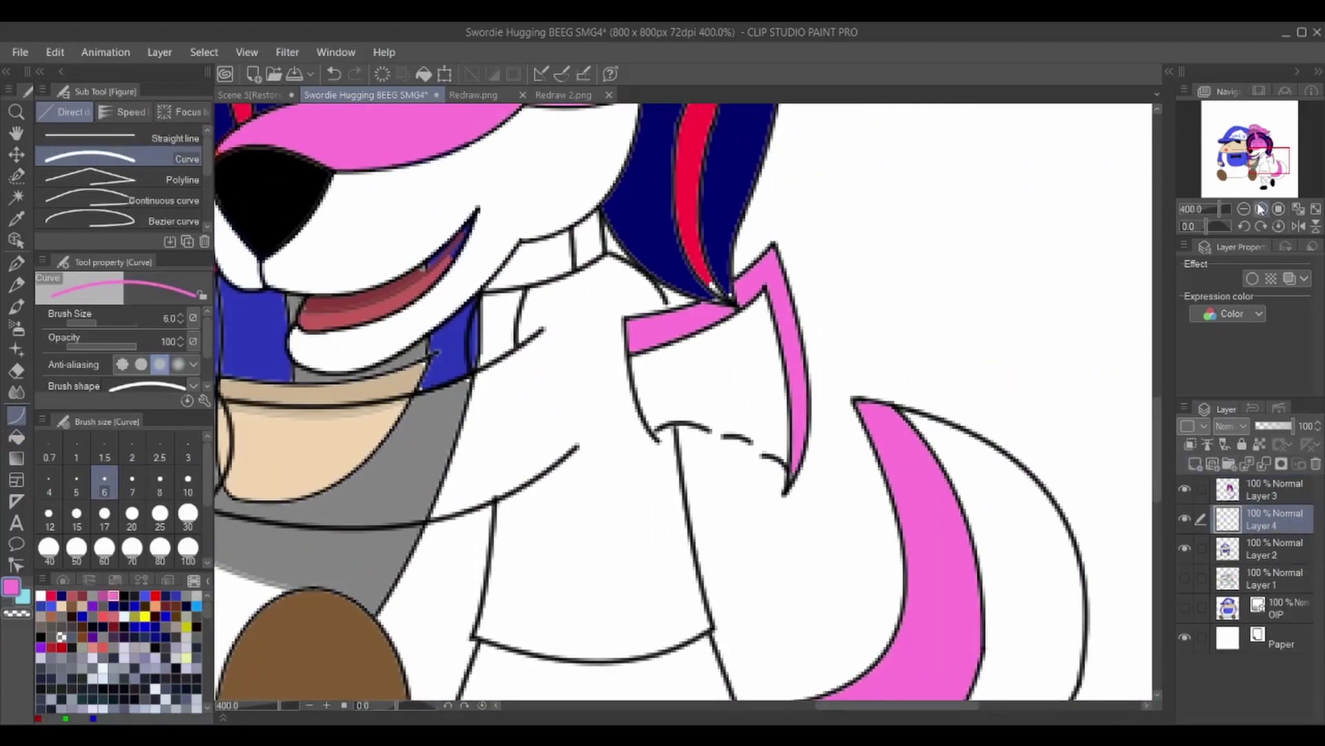
{"action": "key", "text": "ctrl+plus"}
{"action": "mouse_move", "coordinate": [843, 181]}
{"action": "left_mouse_down"}
{"action": "mouse_move", "coordinate": [621, 446]}
{"action": "mouse_move", "coordinate": [766, 466]}
{"action": "mouse_move", "coordinate": [742, 483]}
{"action": "mouse_move", "coordinate": [823, 522]}
{"action": "left_mouse_up"}
{"action": "left_click", "coordinate": [824, 523]}
{"action": "scroll", "coordinate": [824, 523], "scroll_direction": "down", "scroll_amount": 5}
{"action": "scroll", "coordinate": [824, 522], "scroll_direction": "up", "scroll_amount": 1}
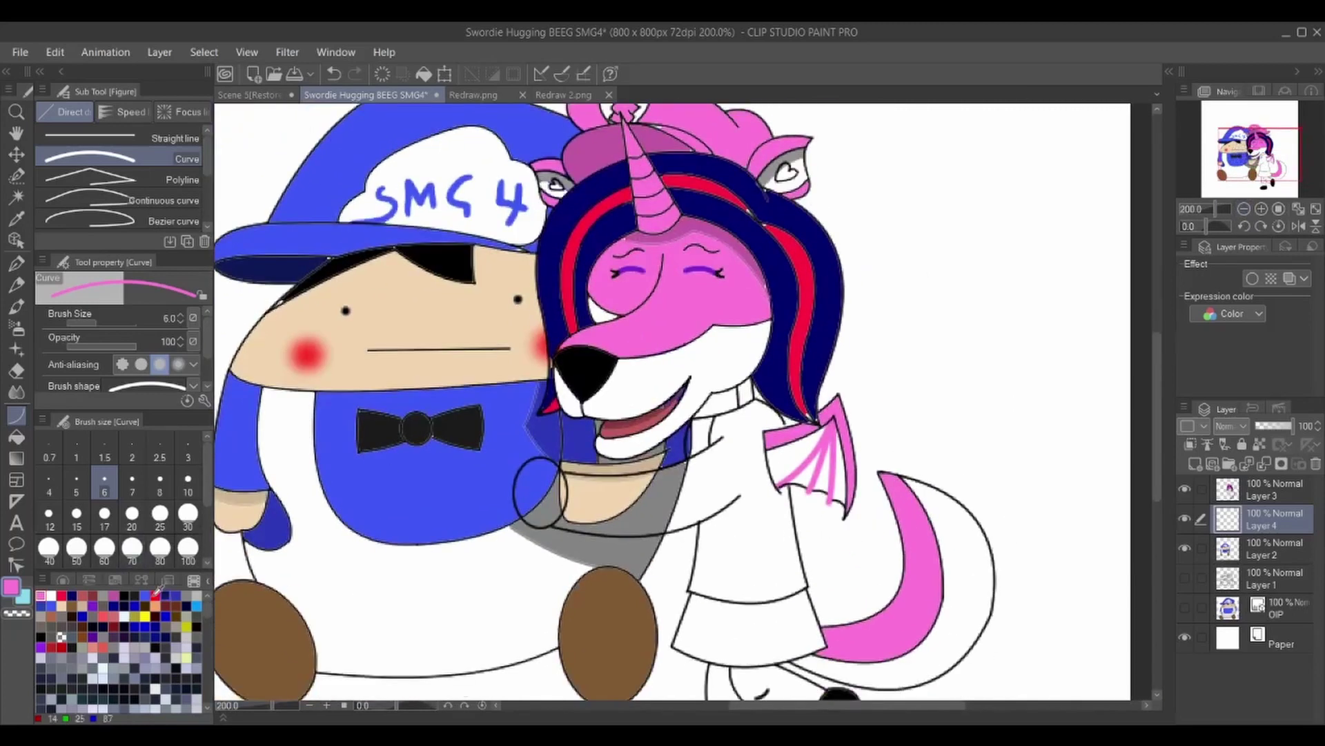
- Merge Layer 3 into Layer 4 and fill the unicorn's shirt and sleeve red
{"action": "left_click", "coordinate": [156, 595]}
{"action": "left_click", "coordinate": [16, 437]}
{"action": "left_click", "coordinate": [760, 524]}
{"action": "key", "text": "ctrl+z"}
{"action": "left_click", "coordinate": [1264, 495]}
{"action": "key", "text": "ctrl+e"}
{"action": "left_click", "coordinate": [773, 541]}
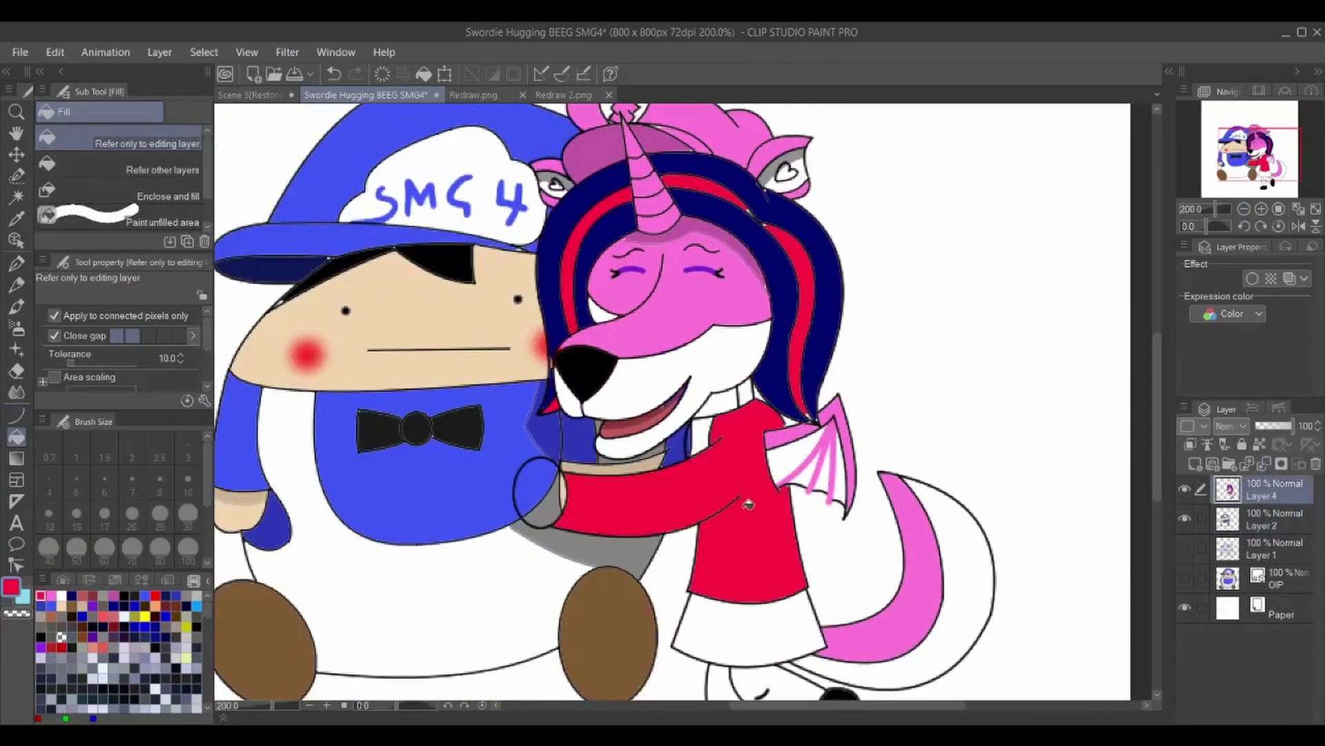
- Fill the unicorn's hand and skirt purple
{"action": "scroll", "coordinate": [749, 504], "scroll_direction": "down", "scroll_amount": 1}
{"action": "scroll", "coordinate": [762, 368], "scroll_direction": "down", "scroll_amount": 3}
{"action": "left_click", "coordinate": [532, 343]}
{"action": "left_click", "coordinate": [775, 497]}
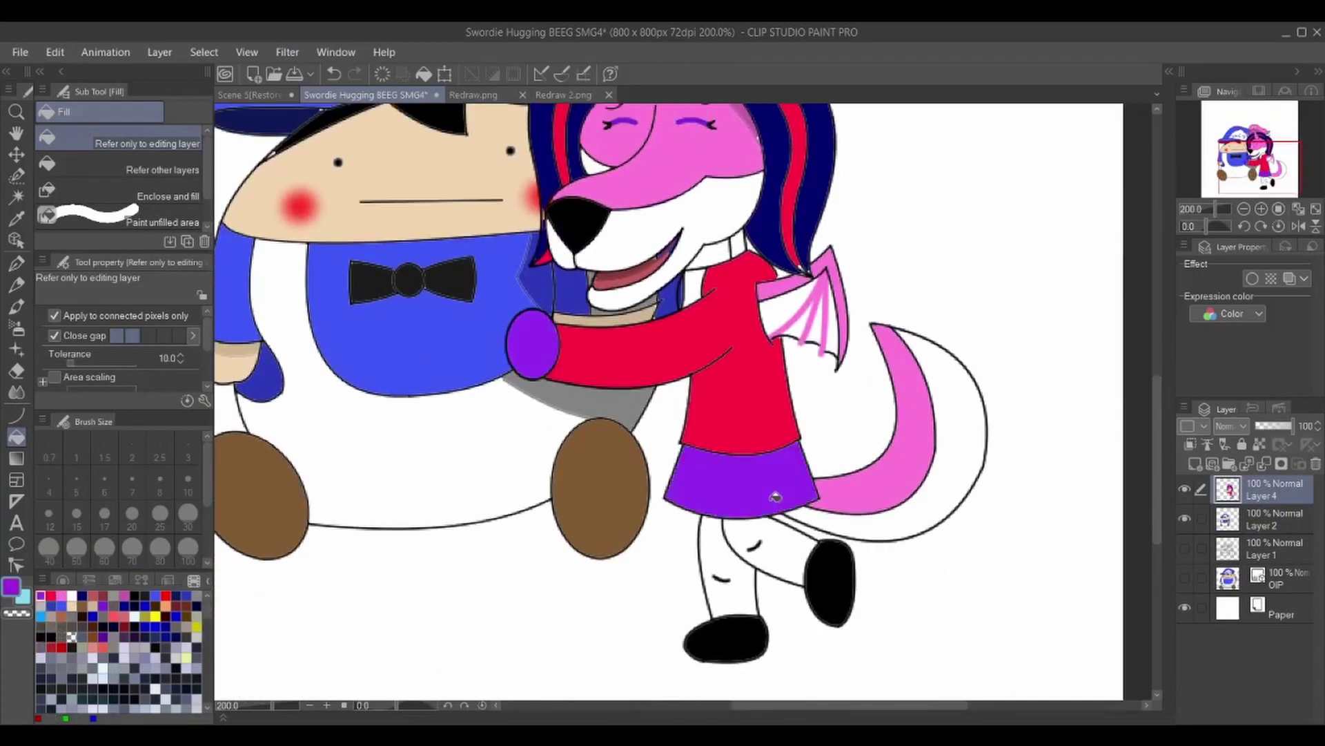
- Fill the area between the unicorn's chin and red shirt, and both legs, sky blue
{"action": "left_click", "coordinate": [691, 279]}
{"action": "scroll", "coordinate": [690, 345], "scroll_direction": "down", "scroll_amount": 2}
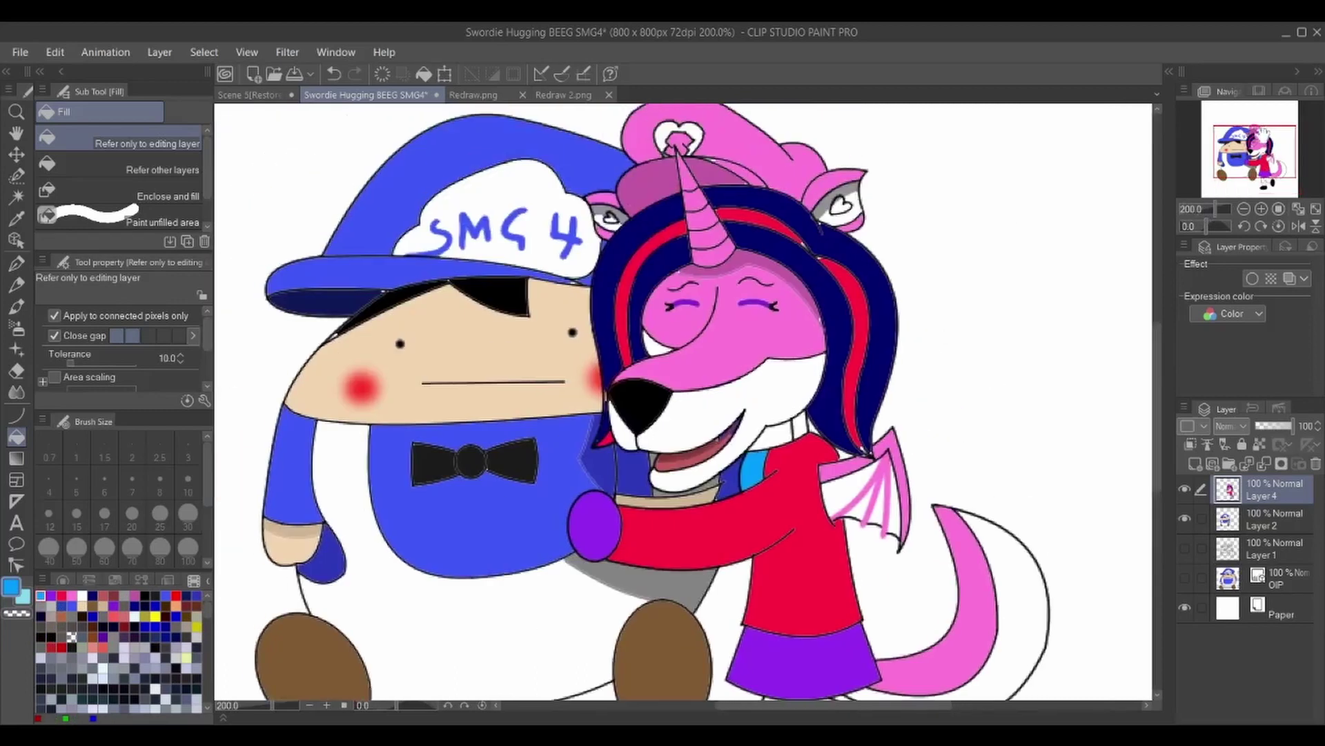
{"action": "scroll", "coordinate": [690, 345], "scroll_direction": "up", "scroll_amount": 2}
{"action": "left_click", "coordinate": [50, 595]}
{"action": "left_click", "coordinate": [42, 595]}
{"action": "left_click", "coordinate": [773, 511]}
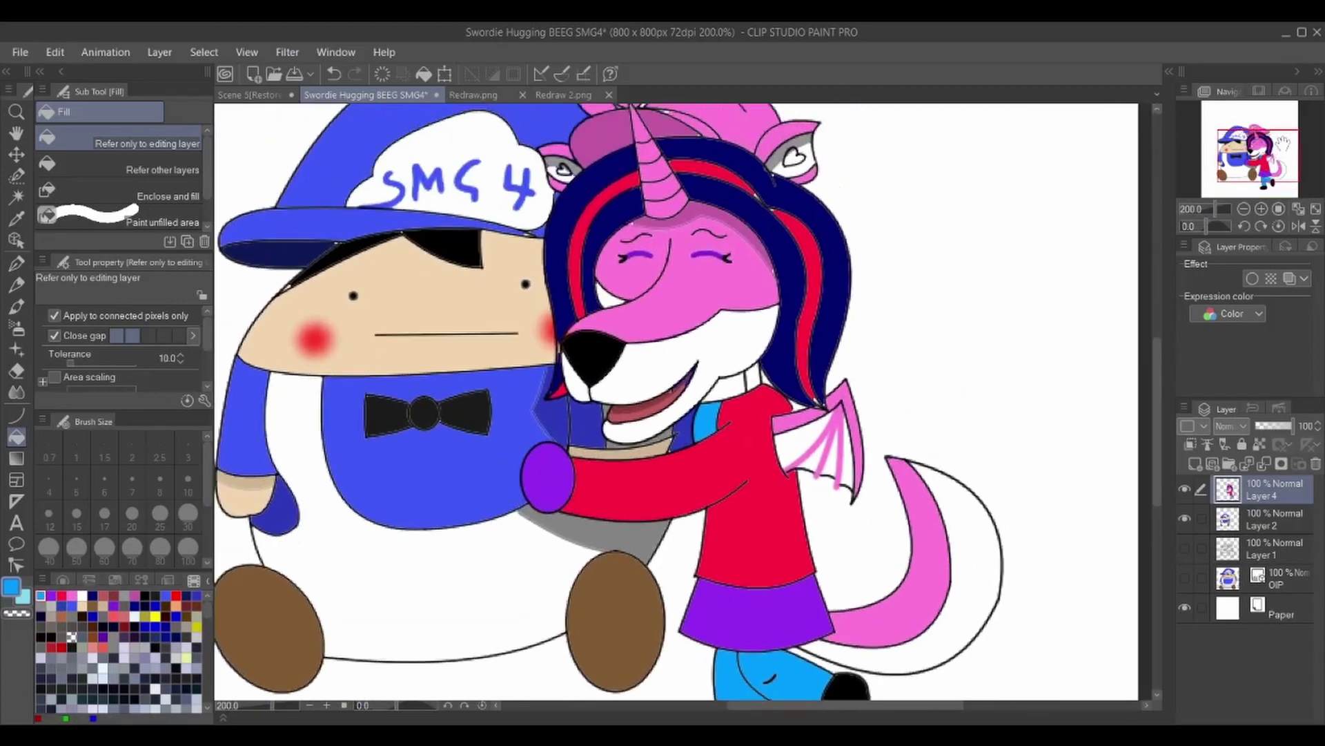
- Duplicate Layer 4 twice and merge the copies back into it to strengthen the unicorn's line art
{"action": "scroll", "coordinate": [1282, 156], "scroll_direction": "down", "scroll_amount": 2}
{"action": "scroll", "coordinate": [1284, 149], "scroll_direction": "up", "scroll_amount": 2}
{"action": "left_click", "coordinate": [1262, 208]}
{"action": "left_click", "coordinate": [1262, 209]}
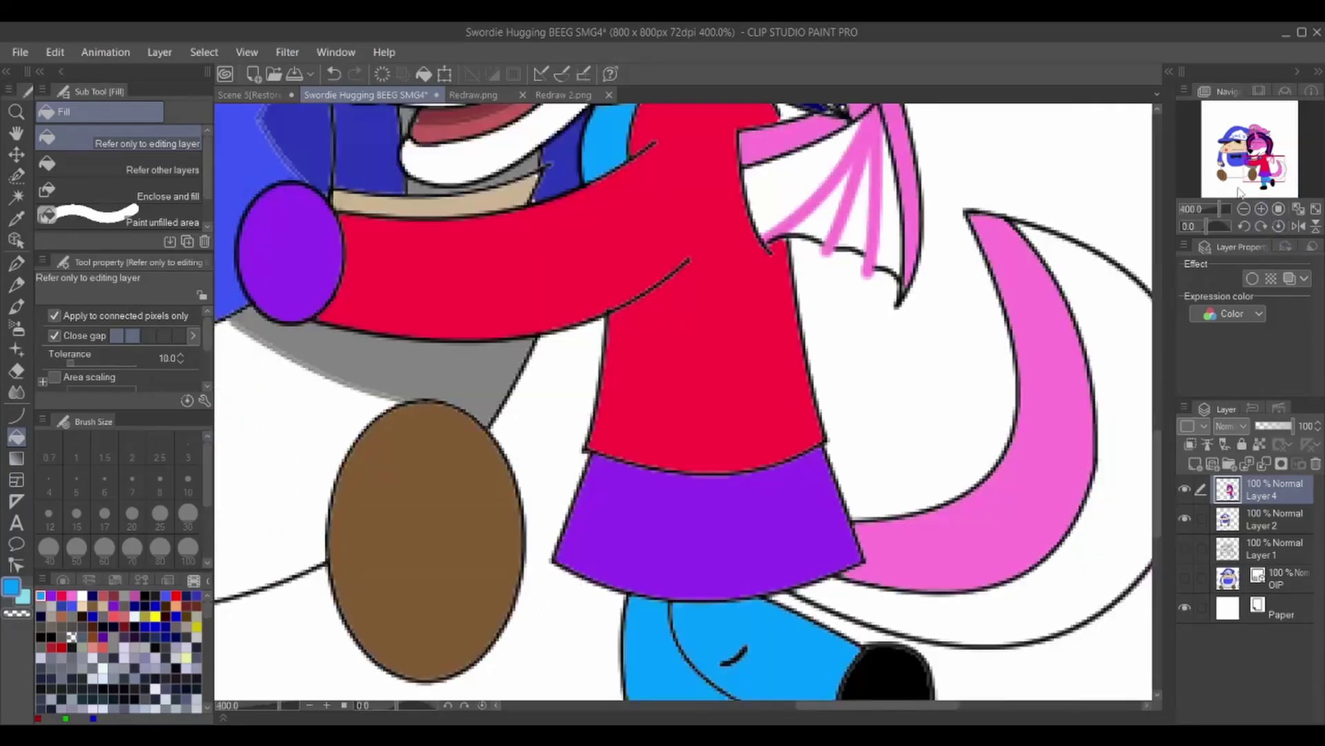
{"action": "left_click", "coordinate": [1253, 142]}
{"action": "key", "text": "ctrl+j"}
{"action": "key", "text": "ctrl+j"}
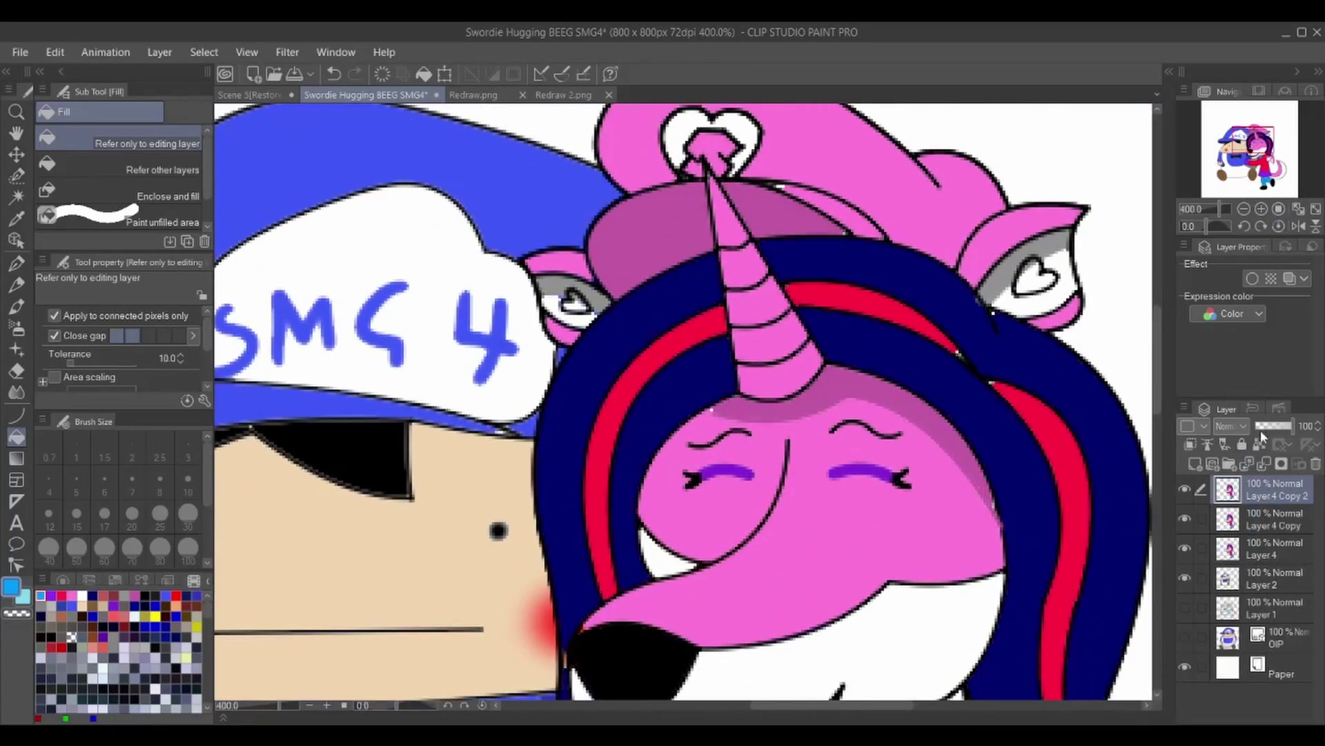
{"action": "left_click", "coordinate": [1259, 185]}
{"action": "left_click", "coordinate": [1315, 463]}
{"action": "left_click", "coordinate": [1315, 463]}
{"action": "left_click", "coordinate": [1243, 209]}
{"action": "left_click", "coordinate": [1244, 209]}
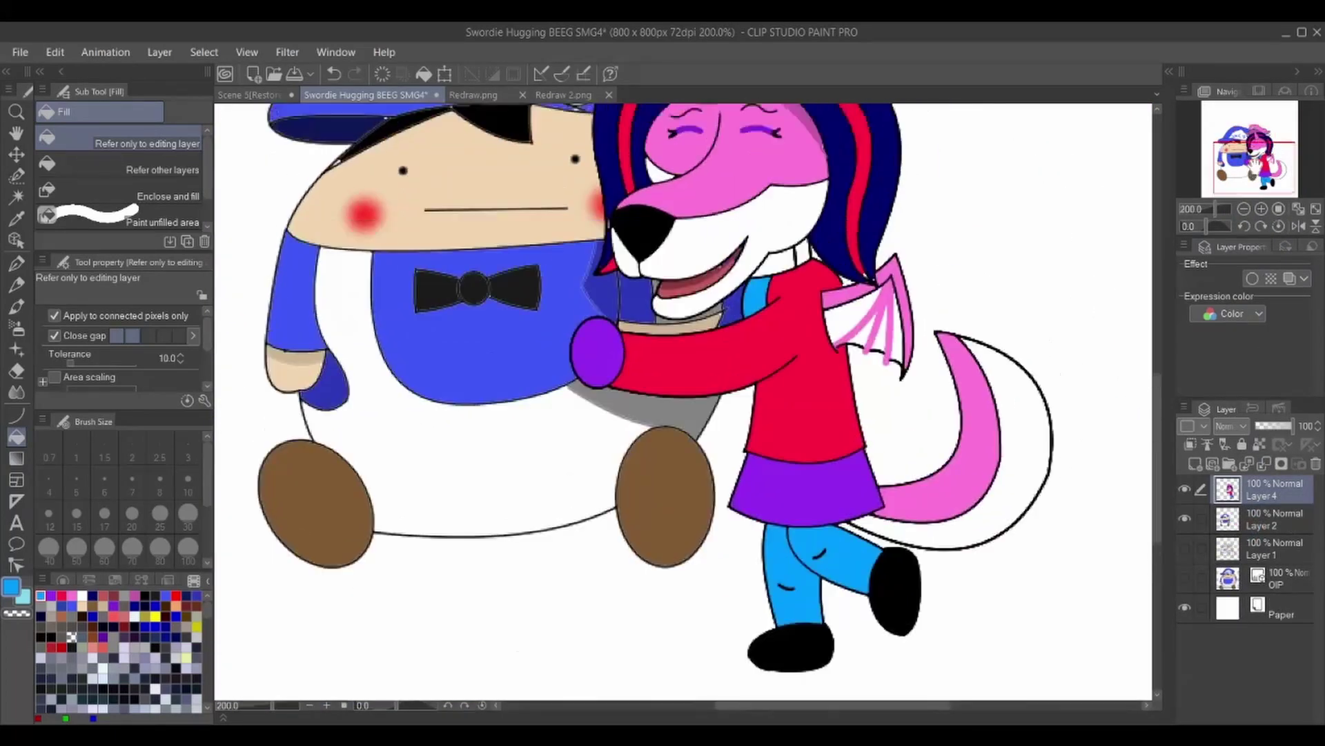
- Duplicate Layer 2 twice and merge the copies back into it to strengthen SMG4's line art
{"action": "left_click", "coordinate": [1246, 163]}
{"action": "left_click", "coordinate": [1256, 524]}
{"action": "key", "text": "ctrl+j"}
{"action": "key", "text": "ctrl+j"}
{"action": "left_click", "coordinate": [1246, 163]}
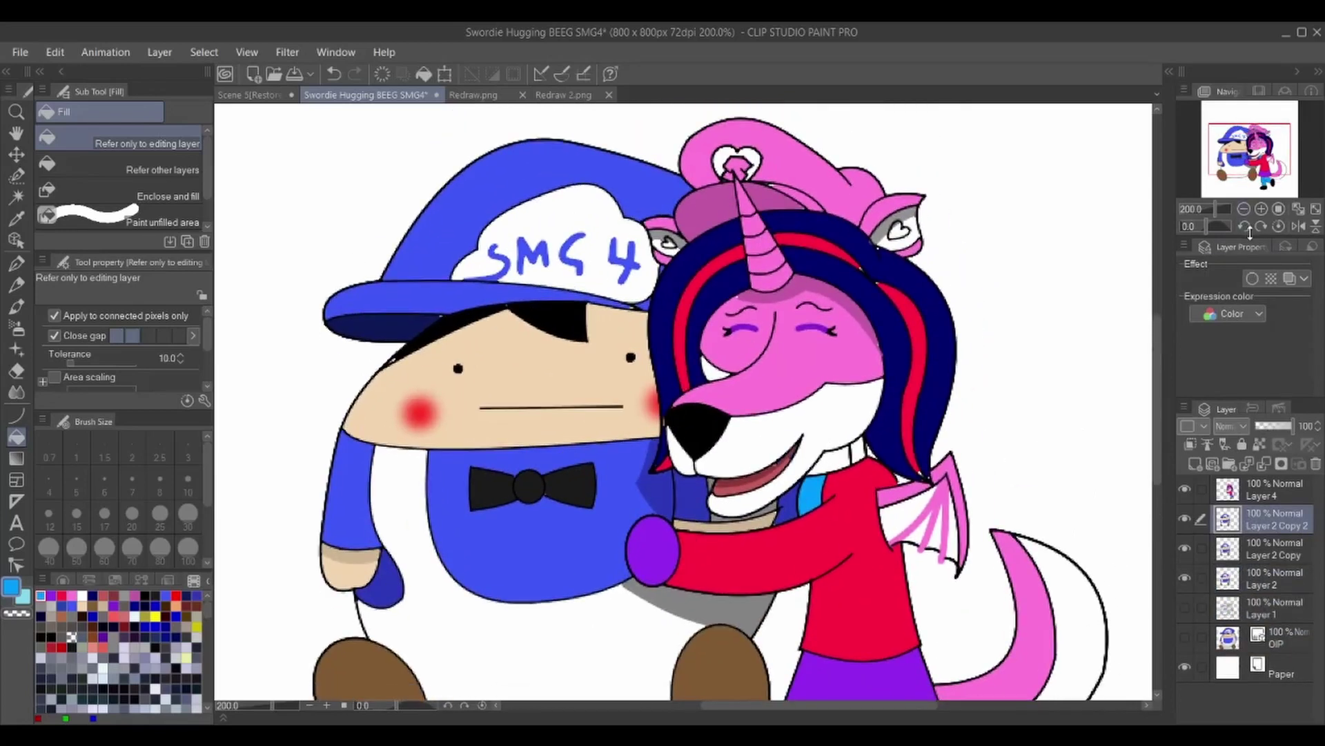
{"action": "left_click", "coordinate": [1237, 181]}
{"action": "left_click", "coordinate": [1230, 186]}
{"action": "left_click", "coordinate": [1246, 161]}
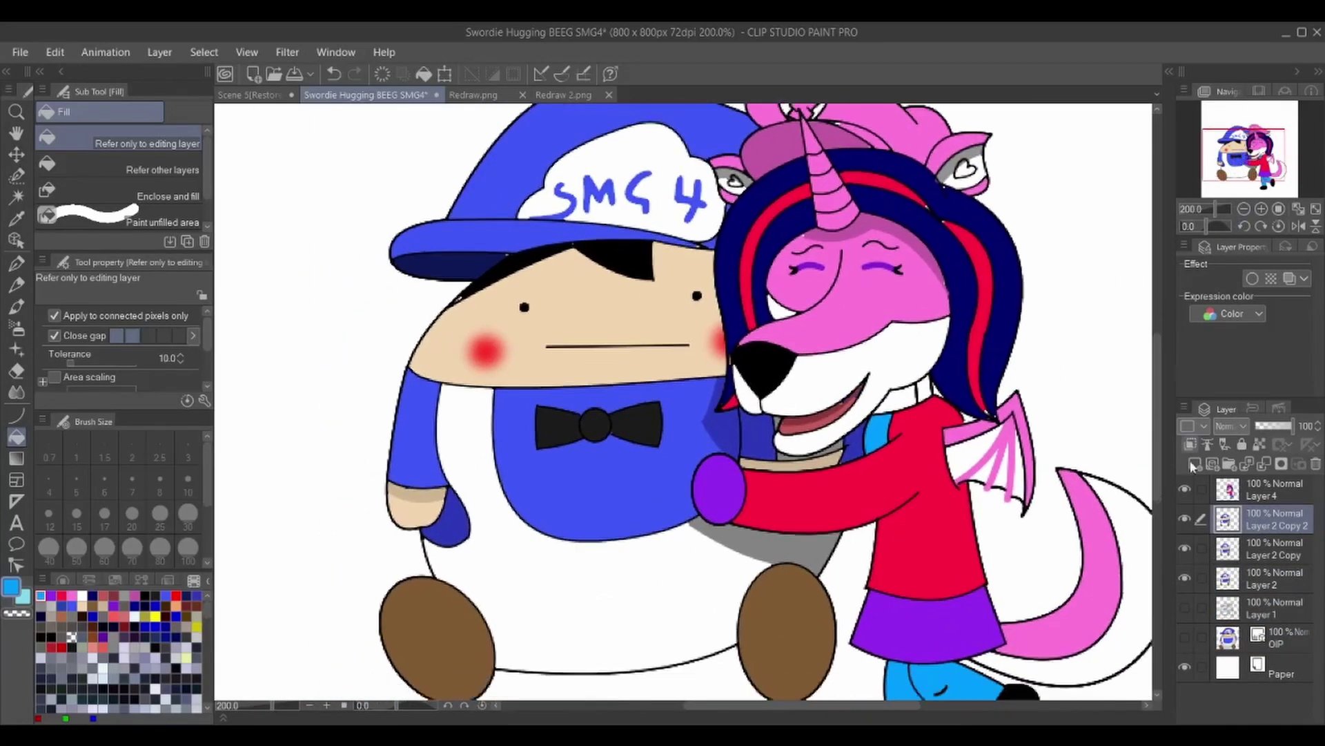
{"action": "left_click", "coordinate": [1266, 464]}
{"action": "left_click", "coordinate": [1265, 464]}
{"action": "left_click", "coordinate": [1246, 163]}
{"action": "left_click", "coordinate": [1261, 209]}
{"action": "left_click", "coordinate": [1261, 209]}
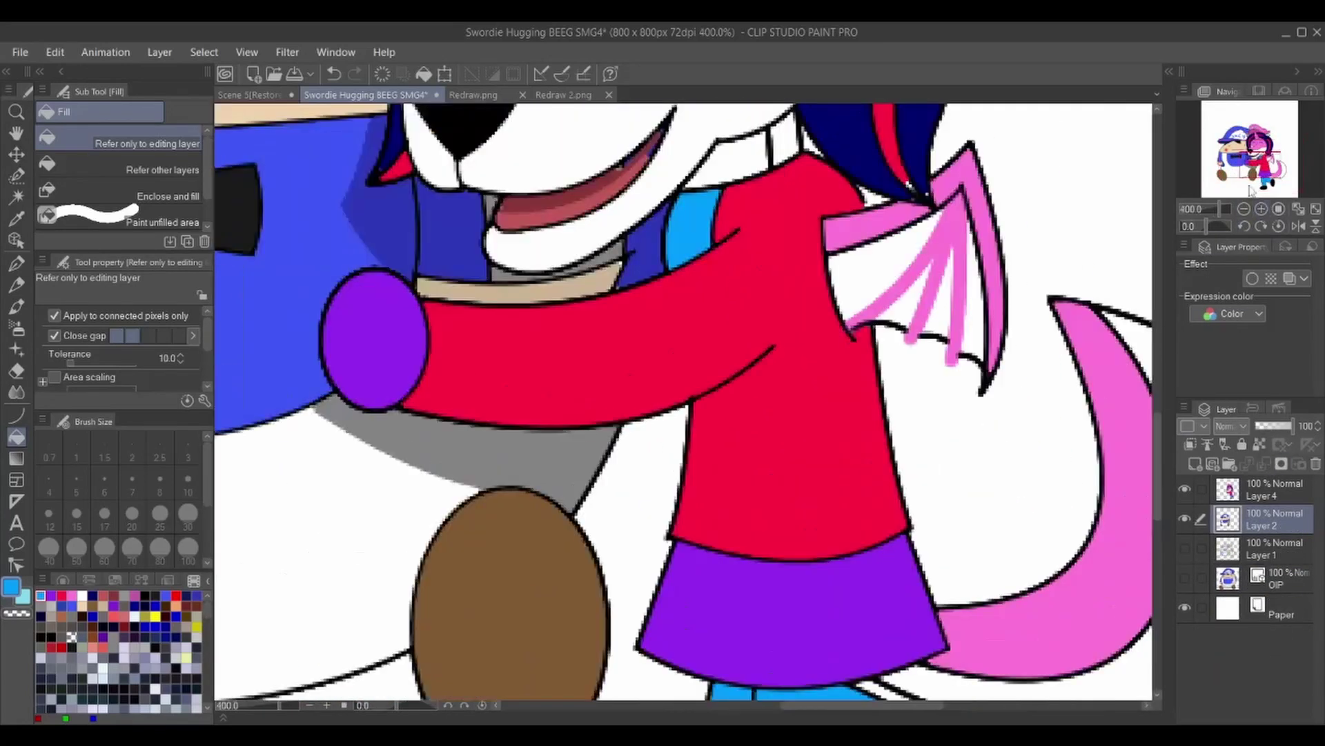
- Add a new layer between Layers 4 and 2 and patch the gap at the unicorn's mouth corner with the mouth's dark red
{"action": "left_click", "coordinate": [1250, 159]}
{"action": "left_click", "coordinate": [1195, 463]}
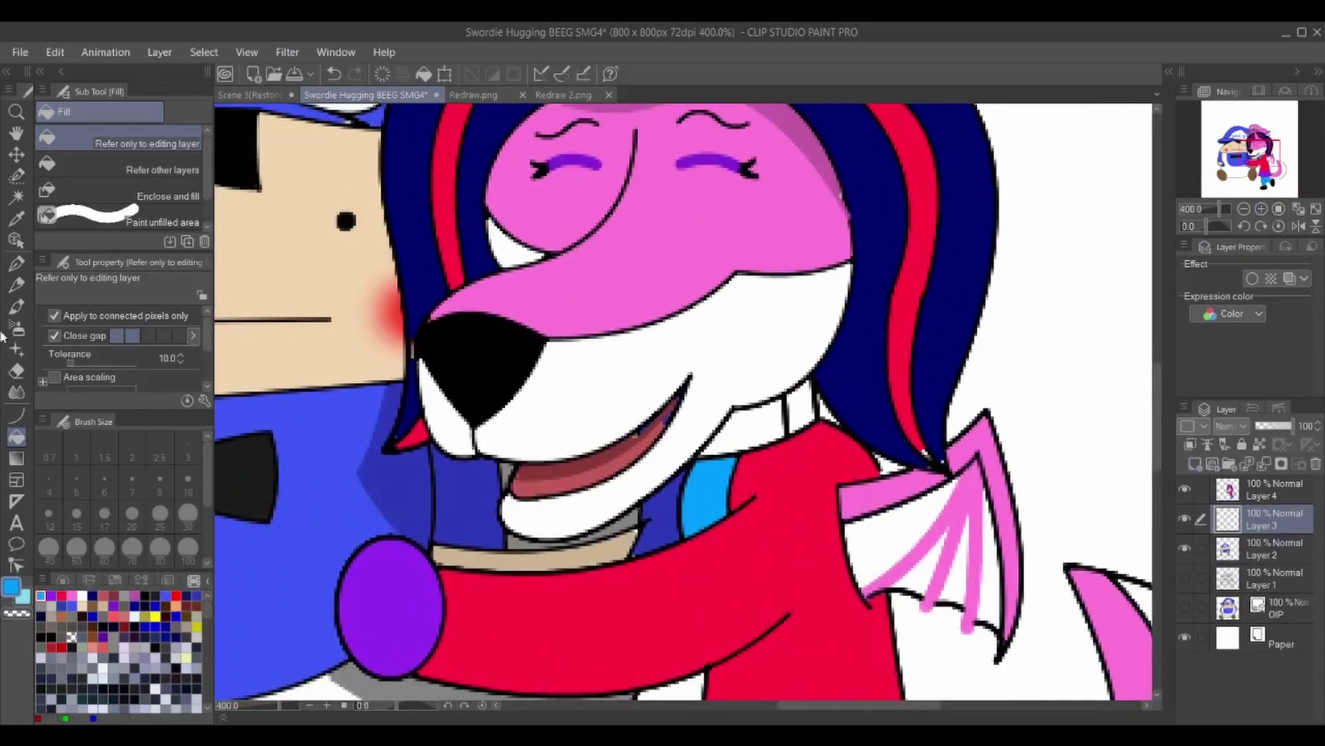
{"action": "key", "text": "i"}
{"action": "left_click", "coordinate": [635, 439]}
{"action": "key", "text": "p"}
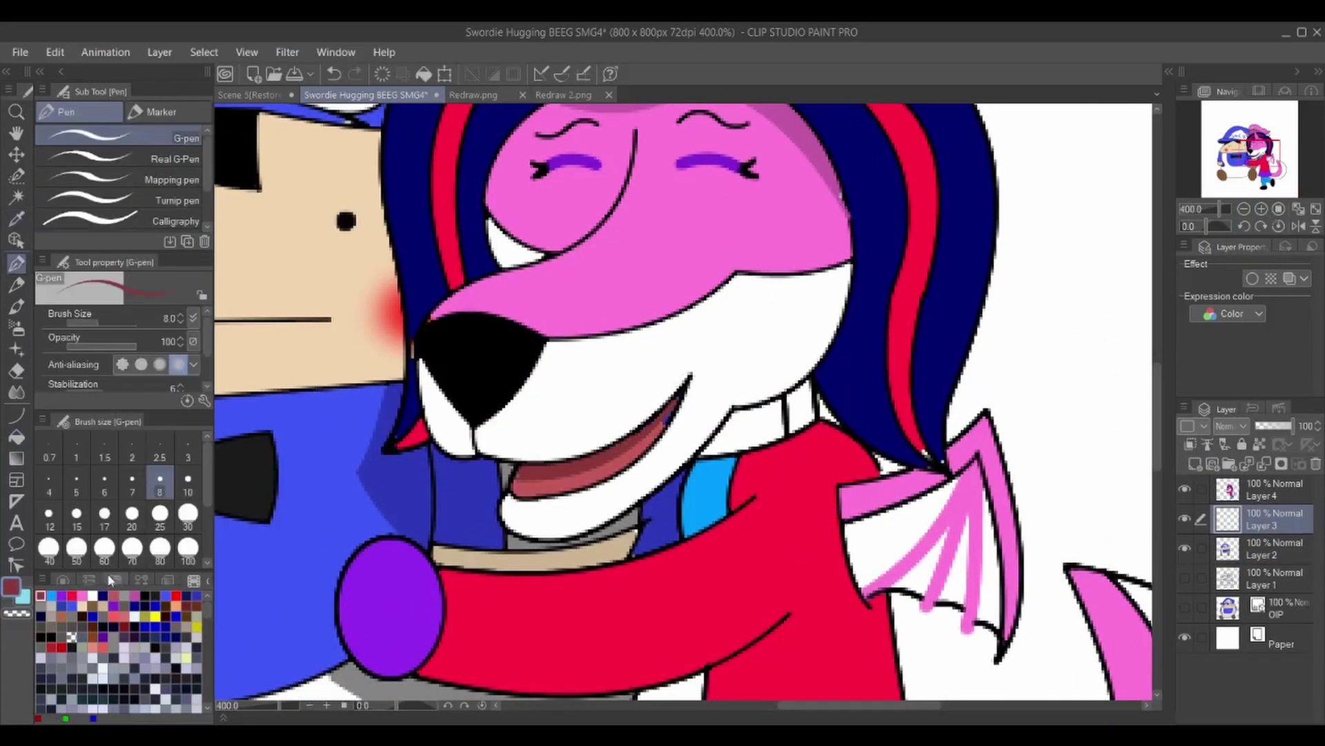
- Paint the exposed strip of the unicorn's neck between the chin and the hair pink on Layer 3
{"action": "left_click", "coordinate": [110, 578]}
{"action": "left_click_drag", "start_coordinate": [1274, 197], "coordinate": [1277, 199]}
{"action": "left_click", "coordinate": [116, 593]}
{"action": "left_click", "coordinate": [105, 594]}
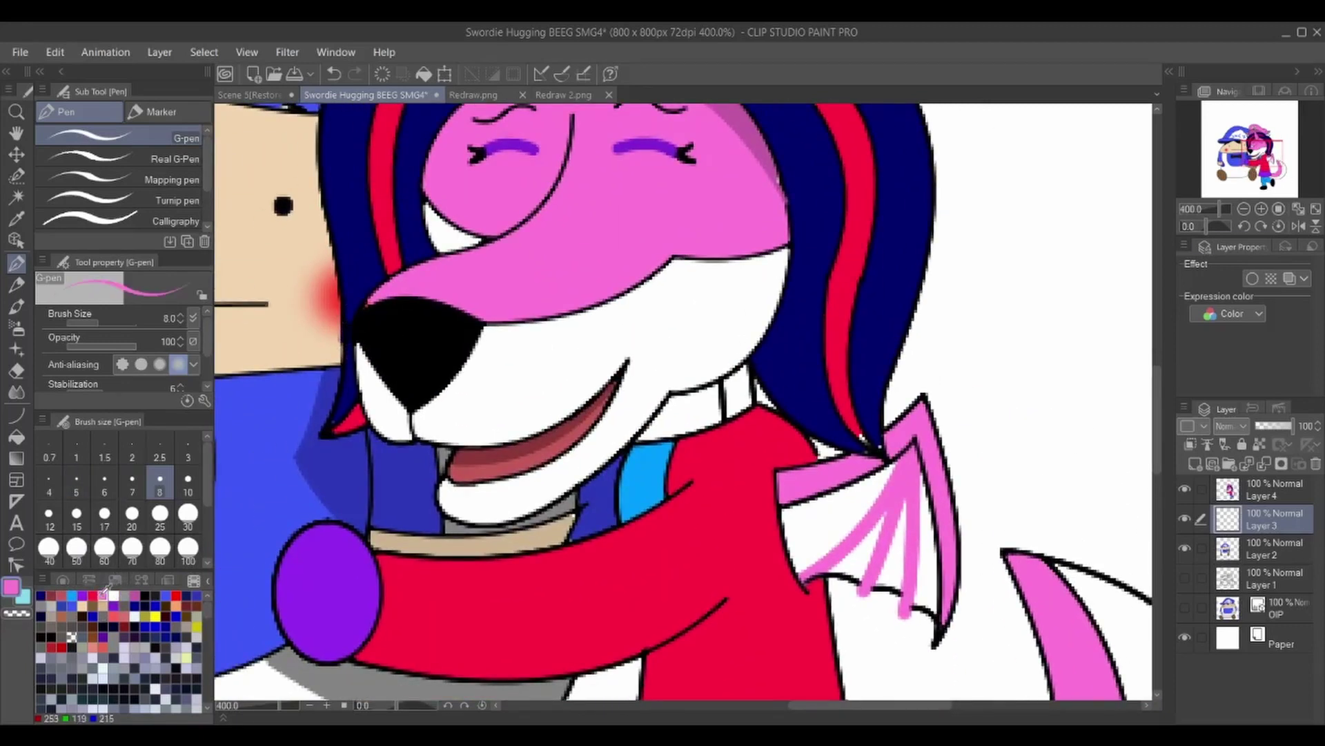
{"action": "left_click", "coordinate": [61, 595]}
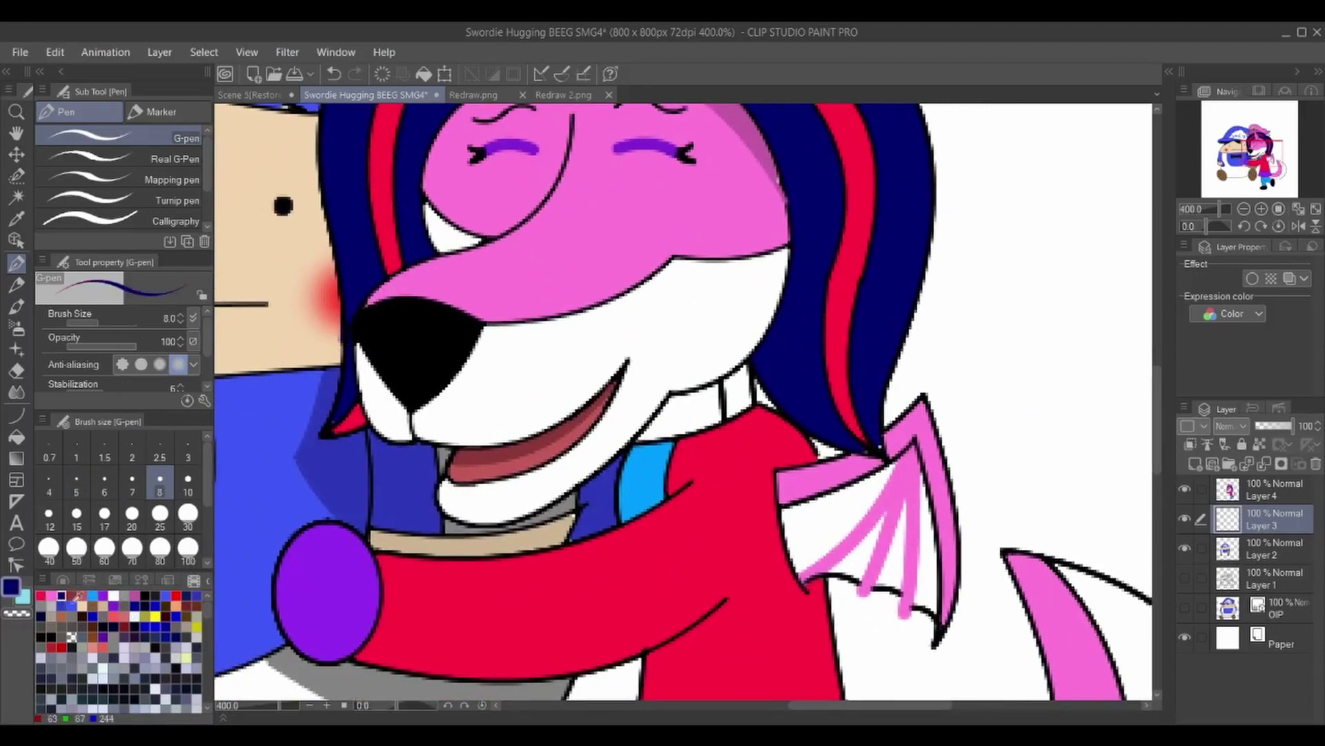
{"action": "key", "text": "ctrl+z"}
{"action": "left_click", "coordinate": [62, 593]}
{"action": "left_click_drag", "start_coordinate": [731, 378], "coordinate": [742, 410]}
{"action": "left_click", "coordinate": [114, 595]}
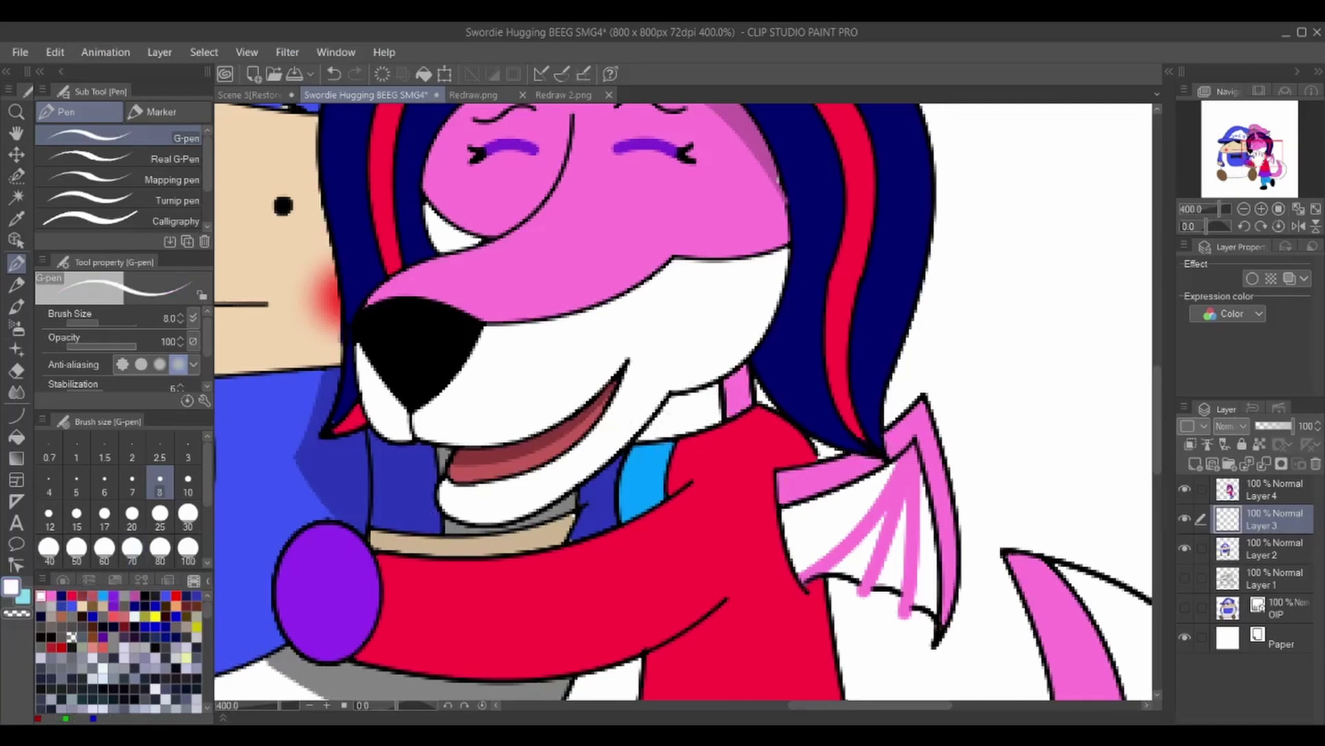
- Touch up small unfilled spots on the unicorn's face, hair, ears and cap with matching pink, dark pink, red, grey and white
{"action": "scroll", "coordinate": [683, 407], "scroll_direction": "down", "scroll_amount": 5}
{"action": "scroll", "coordinate": [684, 407], "scroll_direction": "up", "scroll_amount": 8}
{"action": "left_click", "coordinate": [133, 590]}
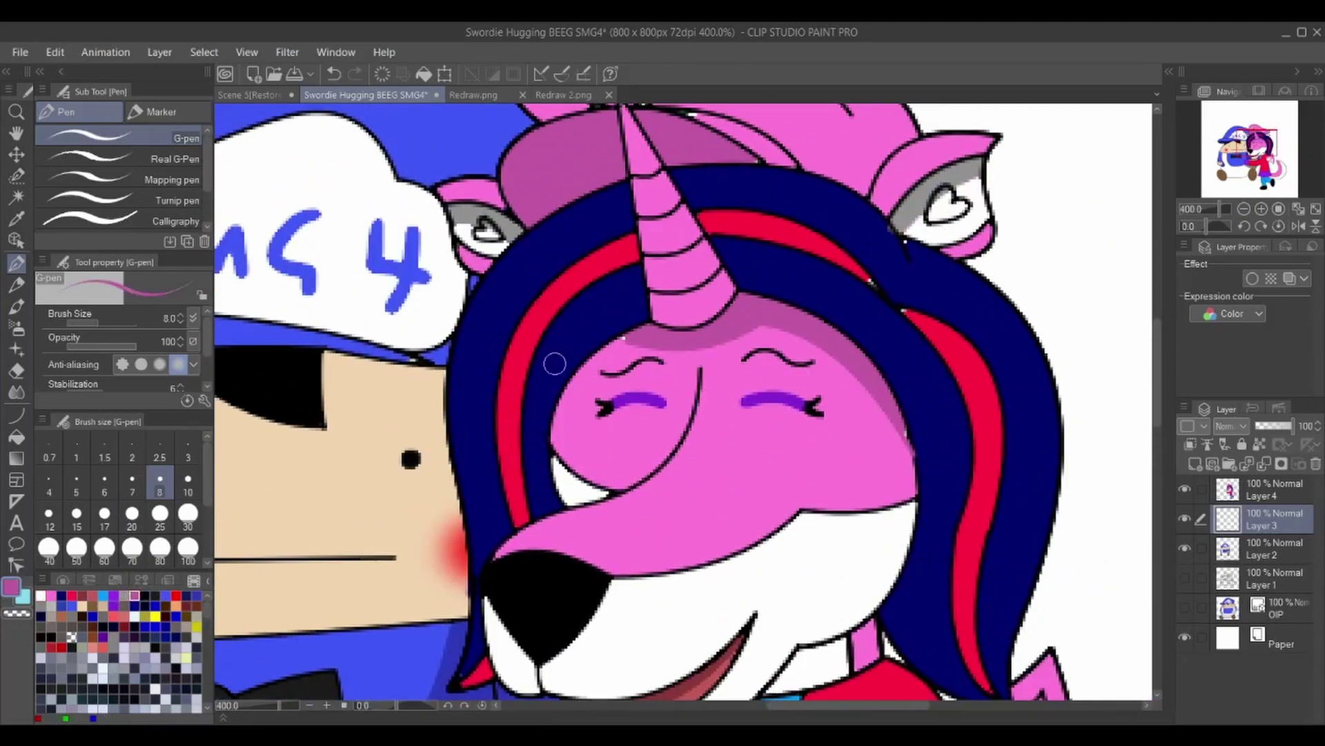
{"action": "left_click", "coordinate": [84, 595]}
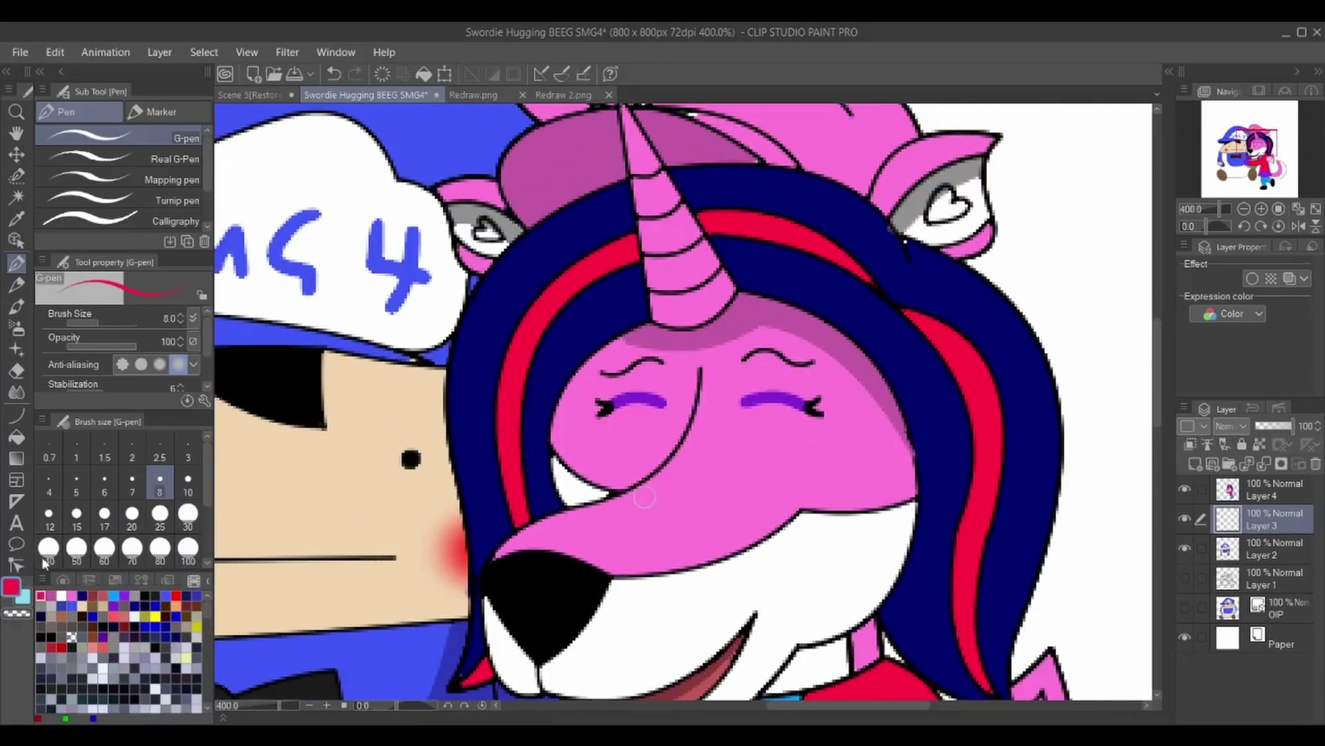
{"action": "left_click", "coordinate": [82, 595]}
{"action": "left_click", "coordinate": [134, 595]}
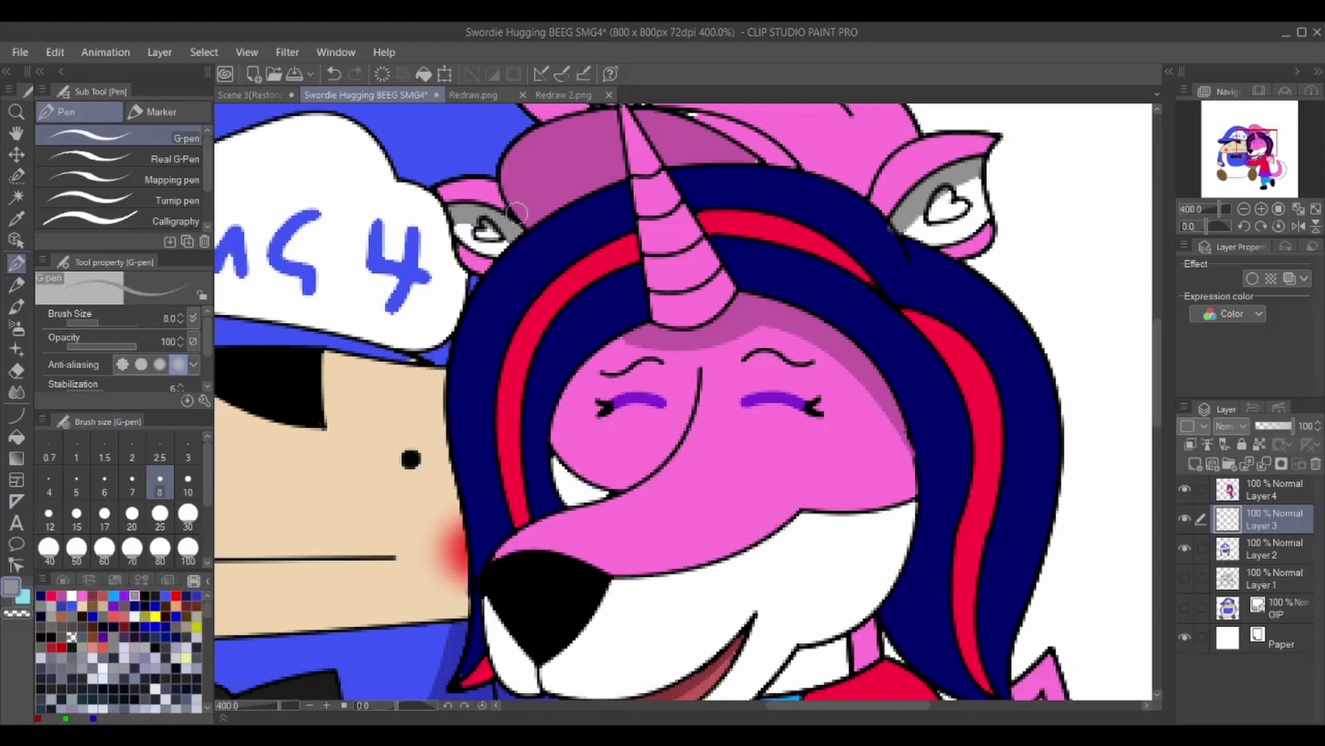
{"action": "left_click", "coordinate": [41, 595]}
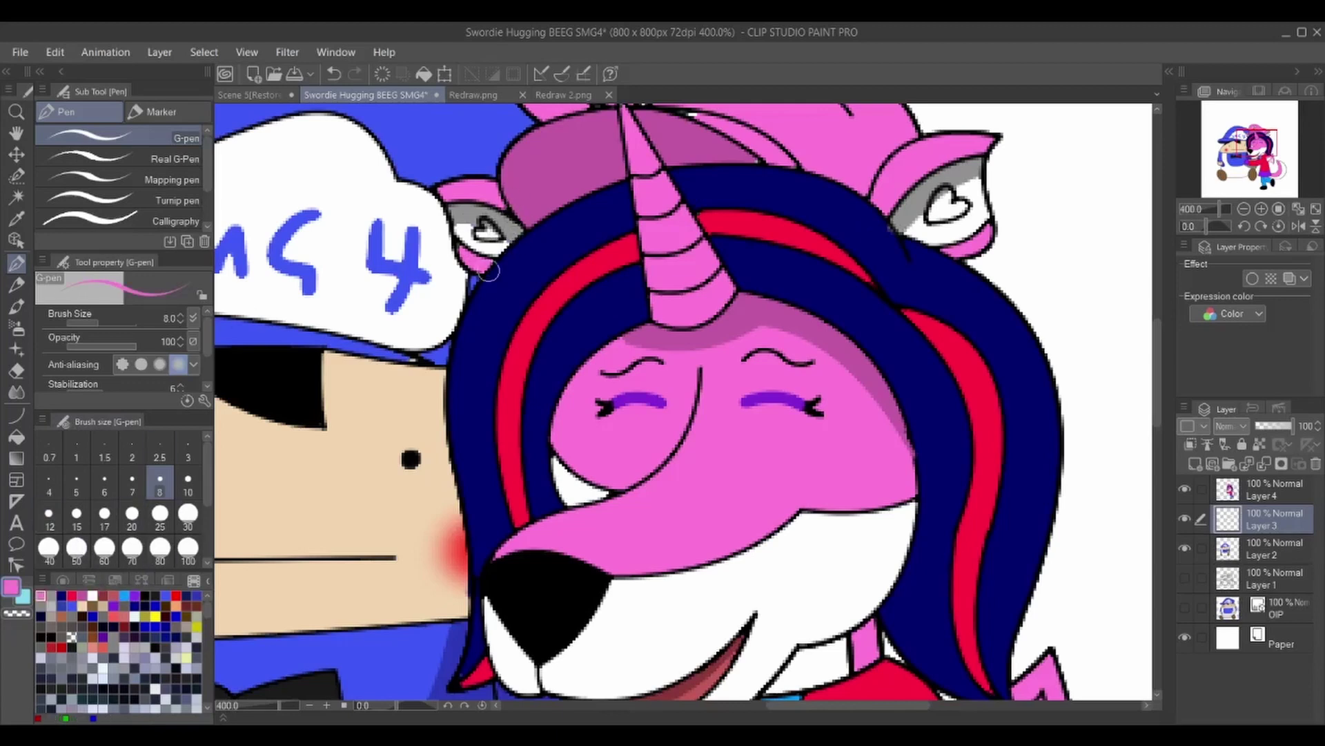
{"action": "scroll", "coordinate": [984, 202], "scroll_direction": "up", "scroll_amount": 4}
{"action": "key", "text": "c"}
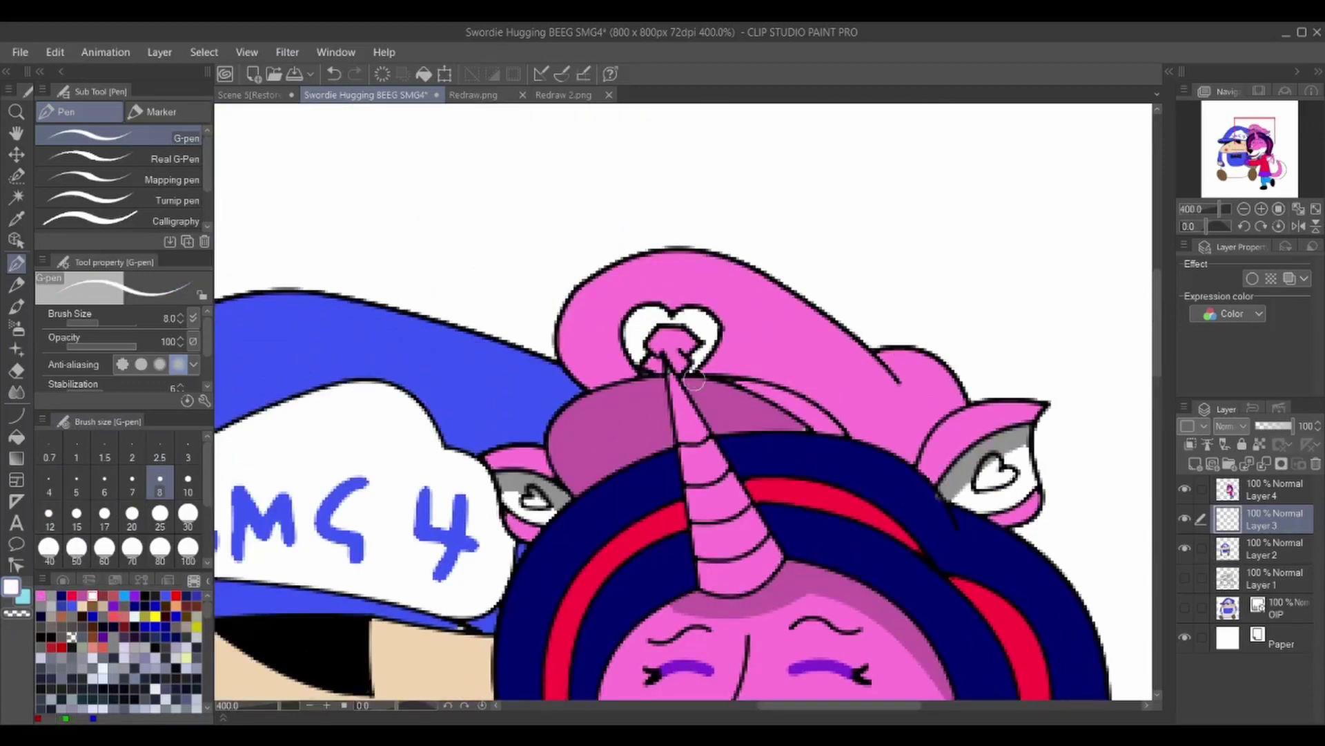
- Add a new layer beneath Layer 2 and merge Layers 4 and 3 down into Layer 2
{"action": "left_click", "coordinate": [1263, 548]}
{"action": "scroll", "coordinate": [467, 423], "scroll_direction": "down", "scroll_amount": 3}
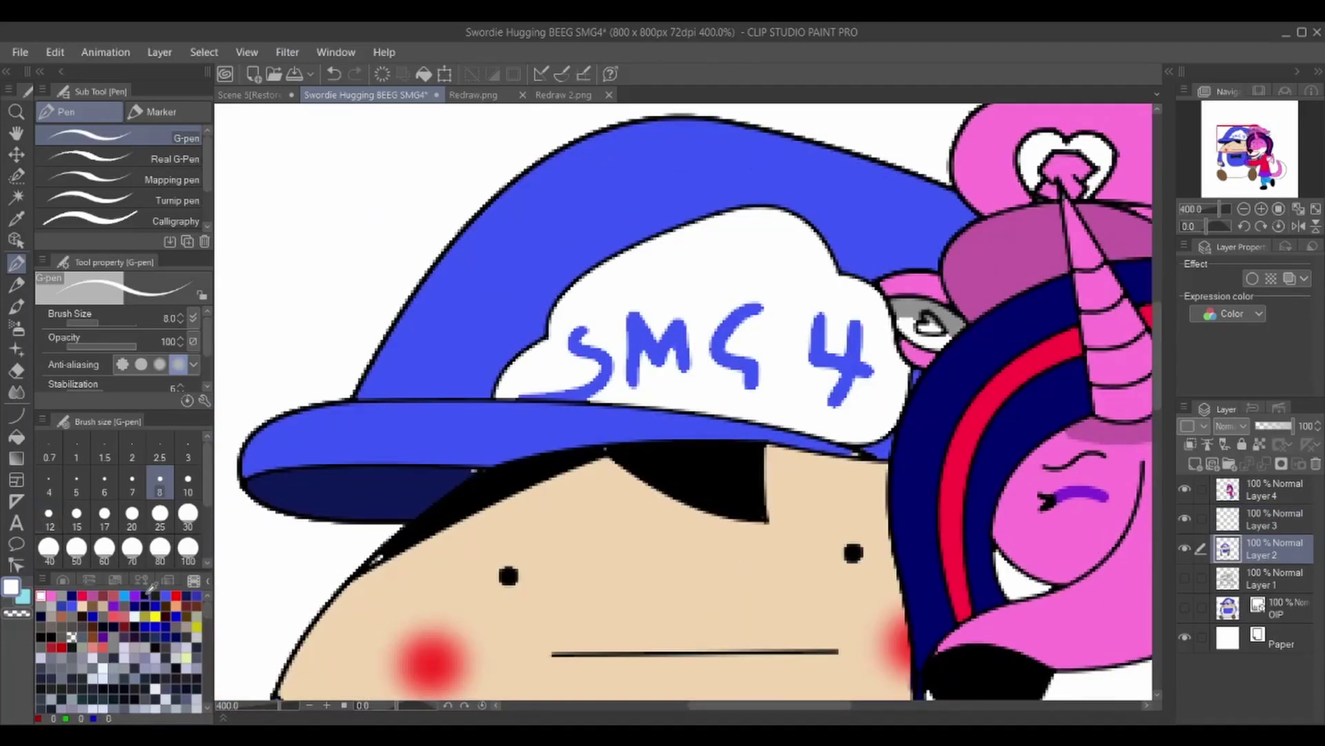
{"action": "left_click", "coordinate": [376, 559], "text": "alt"}
{"action": "left_click", "coordinate": [1265, 463]}
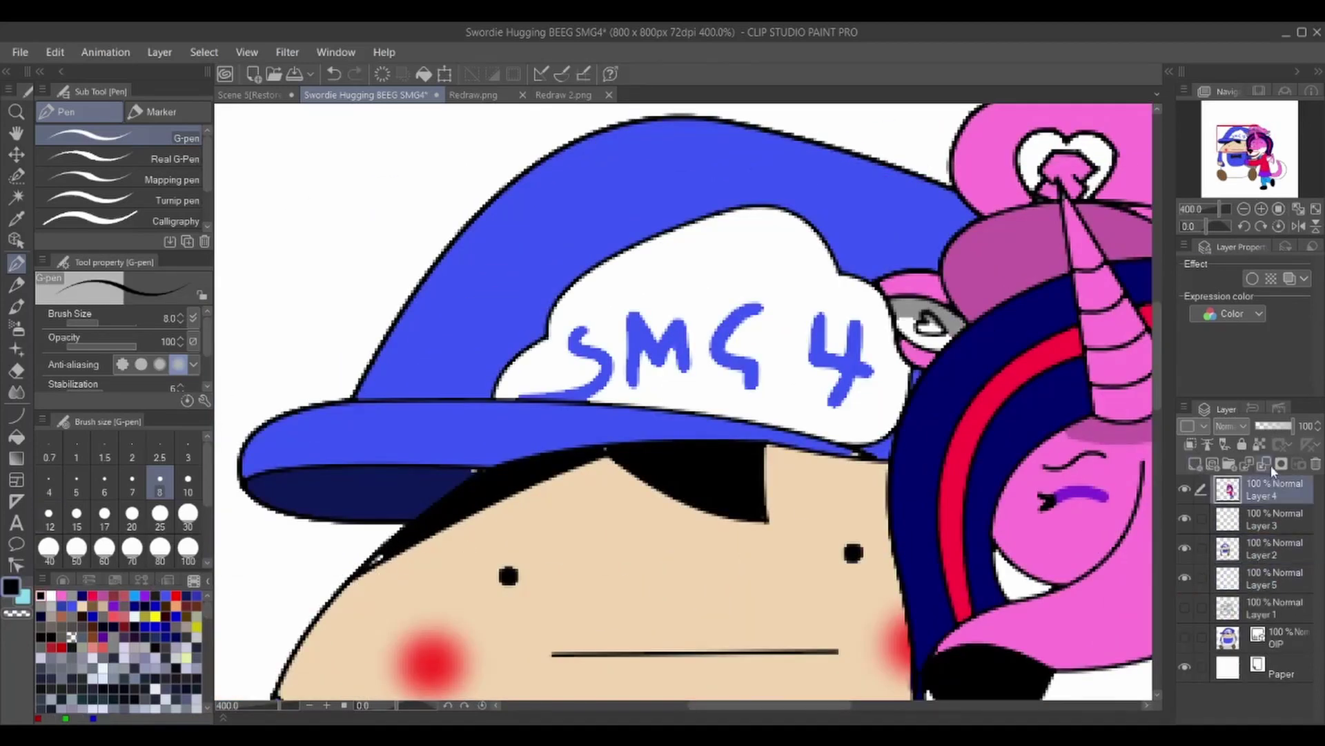
{"action": "left_click", "coordinate": [1264, 463]}
{"action": "left_click", "coordinate": [1194, 463]}
- Patch the small unfilled spots on SMG4's cap brim, hair and bow tie with matching sampled colours on Layer 5
{"action": "left_click", "coordinate": [246, 571], "text": "alt"}
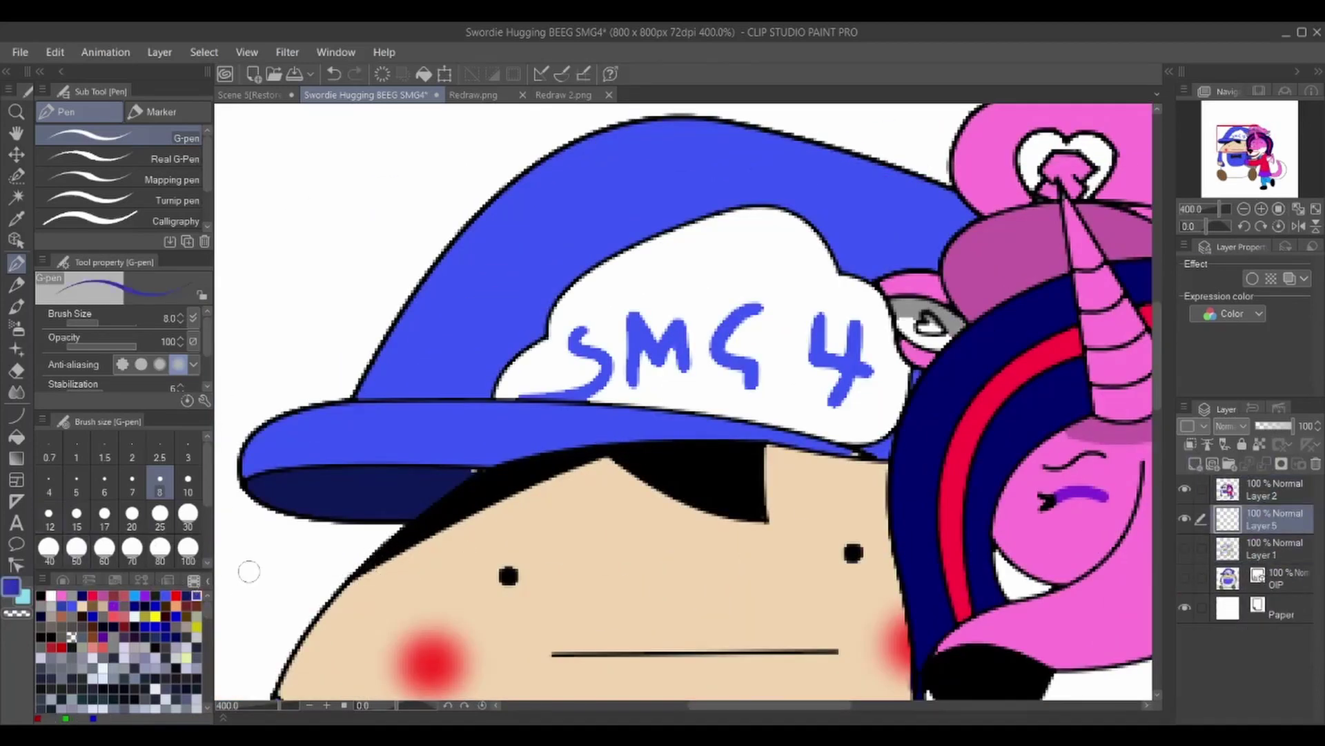
{"action": "left_click", "coordinate": [429, 468], "text": "alt"}
{"action": "left_click", "coordinate": [186, 595]}
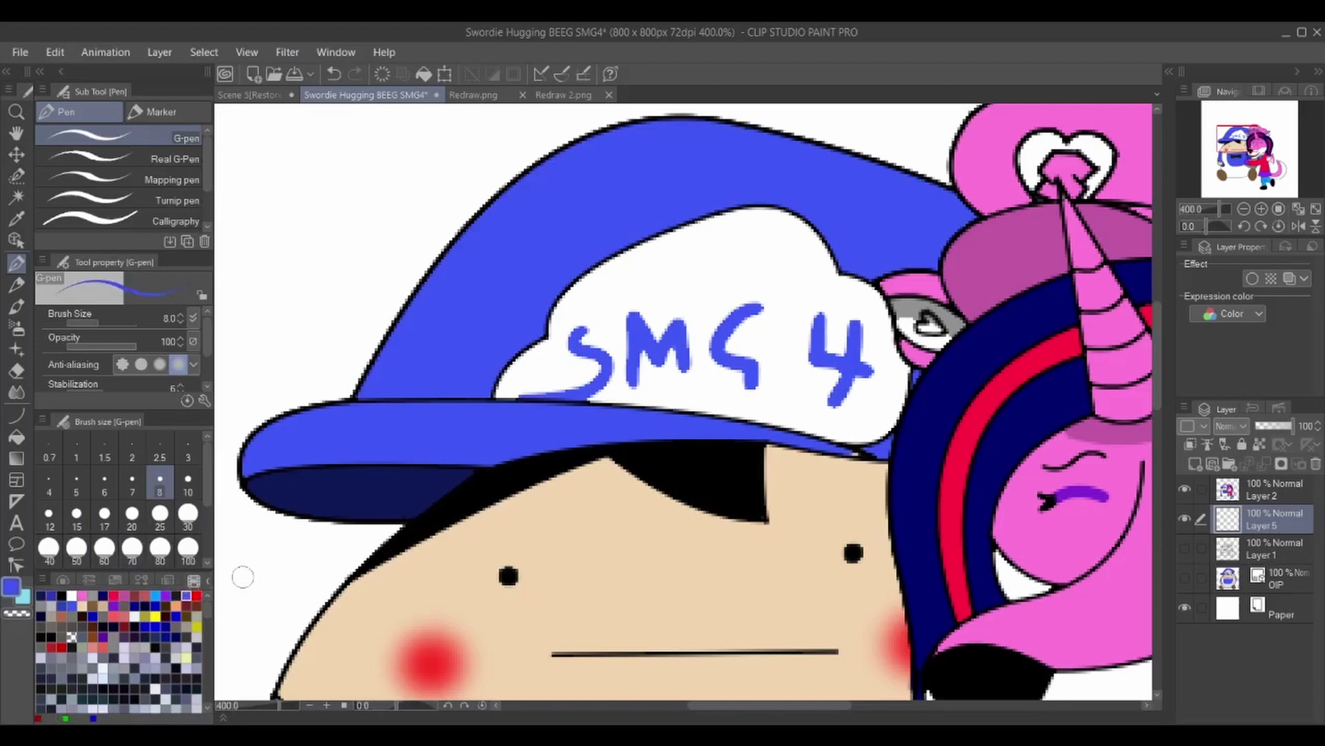
{"action": "key", "text": "ctrl+minus"}
{"action": "scroll", "coordinate": [642, 412], "scroll_direction": "down", "scroll_amount": 3}
{"action": "left_click", "coordinate": [642, 412], "text": "alt"}
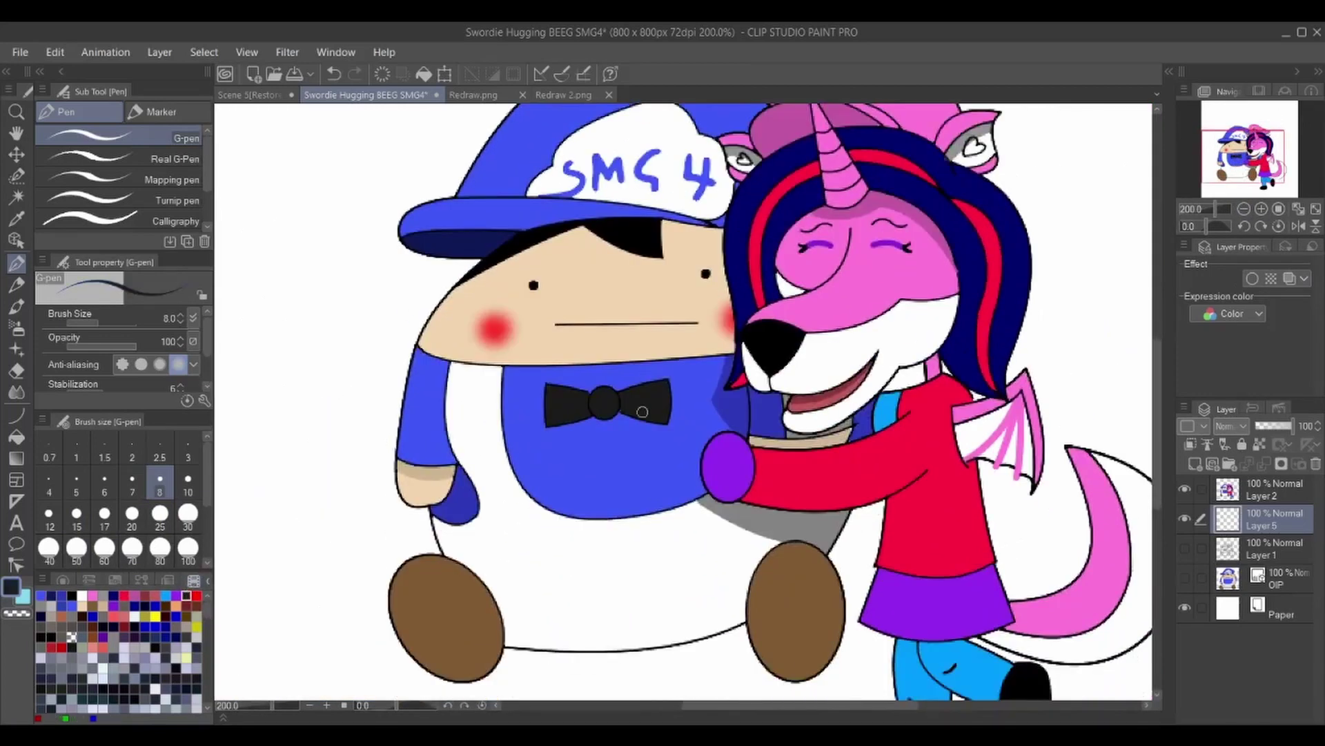
{"action": "key", "text": "ctrl+minus"}
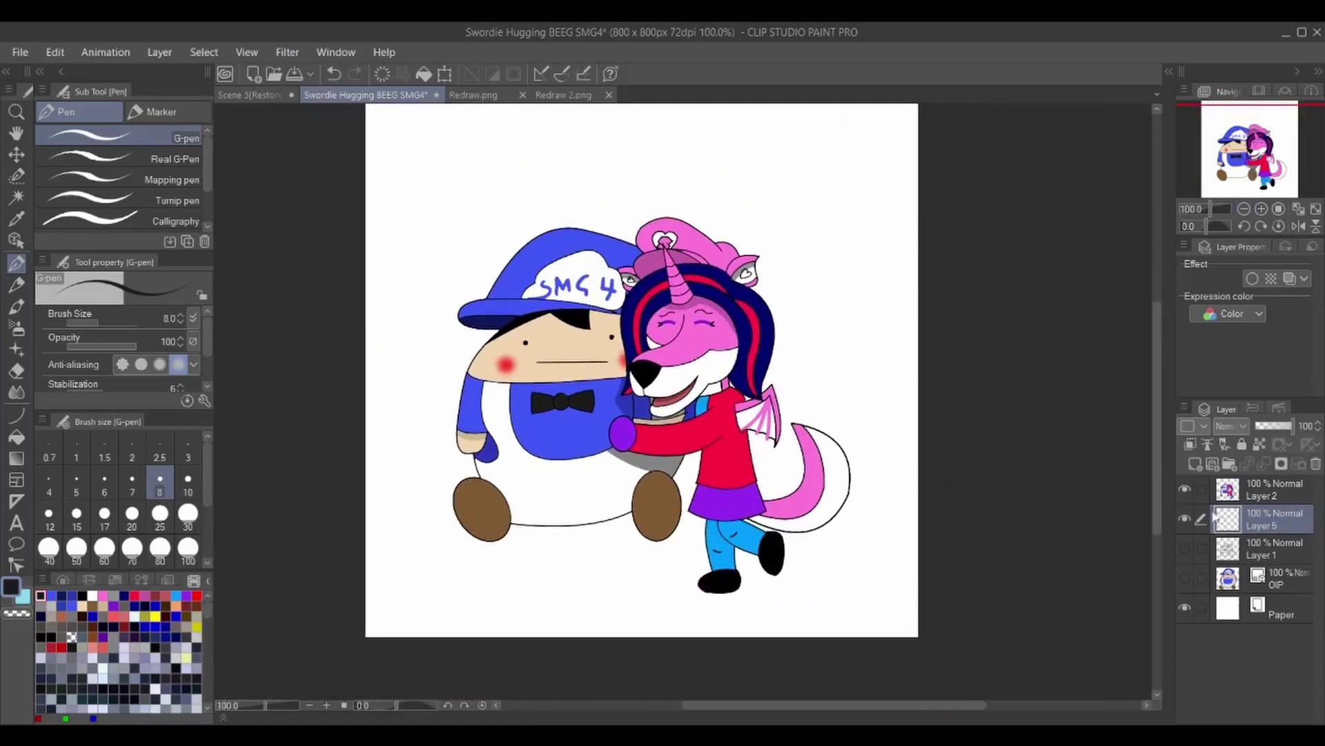
- Merge Layer 2 into Layer 5 and replace the OIP reference layer with a new empty layer above Paper
{"action": "left_click", "coordinate": [1270, 489]}
{"action": "left_click", "coordinate": [1265, 464]}
{"action": "left_click", "coordinate": [1274, 518]}
{"action": "left_click", "coordinate": [1284, 549]}
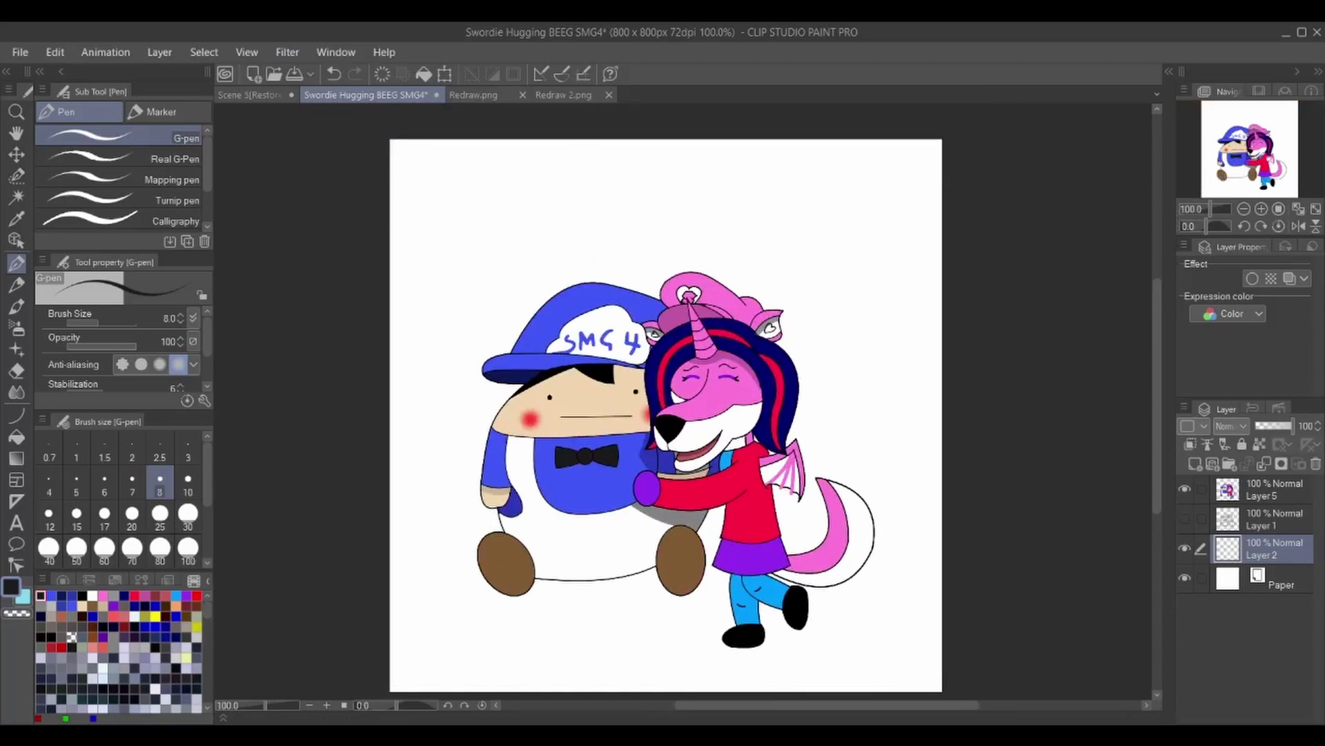
- Try a purple background fill on the empty Layer 2 behind both characters
{"action": "key", "text": "ctrl+plus"}
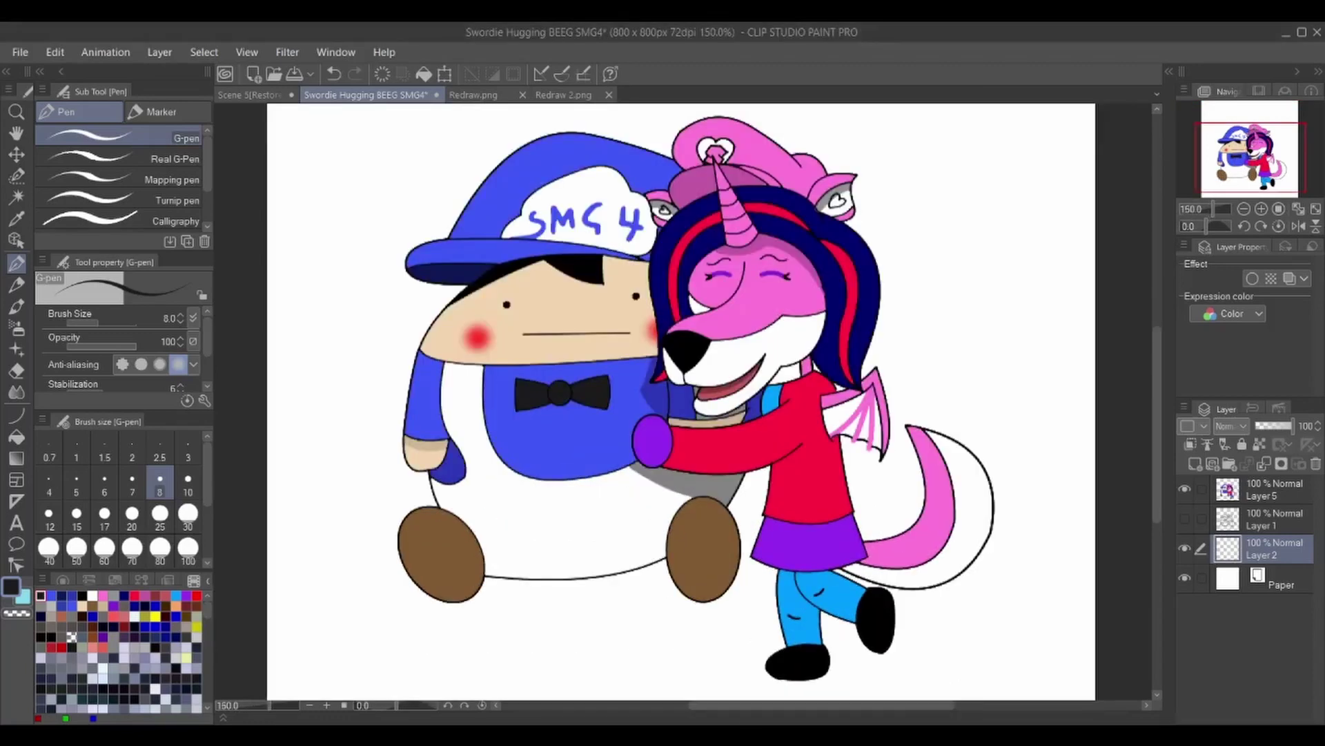
{"action": "key", "text": "ctrl+minus"}
{"action": "key", "text": "ctrl+minus"}
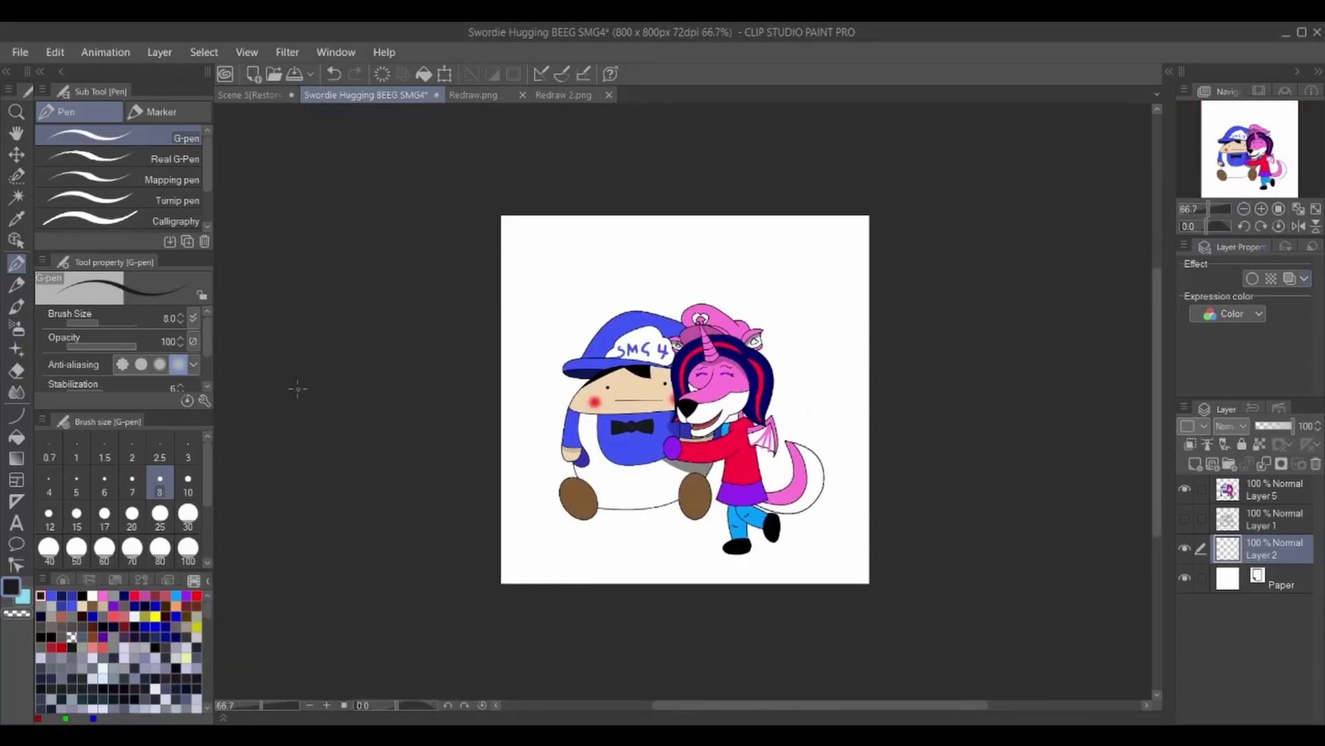
{"action": "left_click", "coordinate": [62, 579]}
{"action": "left_click_drag", "start_coordinate": [114, 709], "coordinate": [100, 698]}
{"action": "left_click", "coordinate": [133, 623]}
{"action": "key", "text": "g"}
{"action": "left_click", "coordinate": [543, 312]}
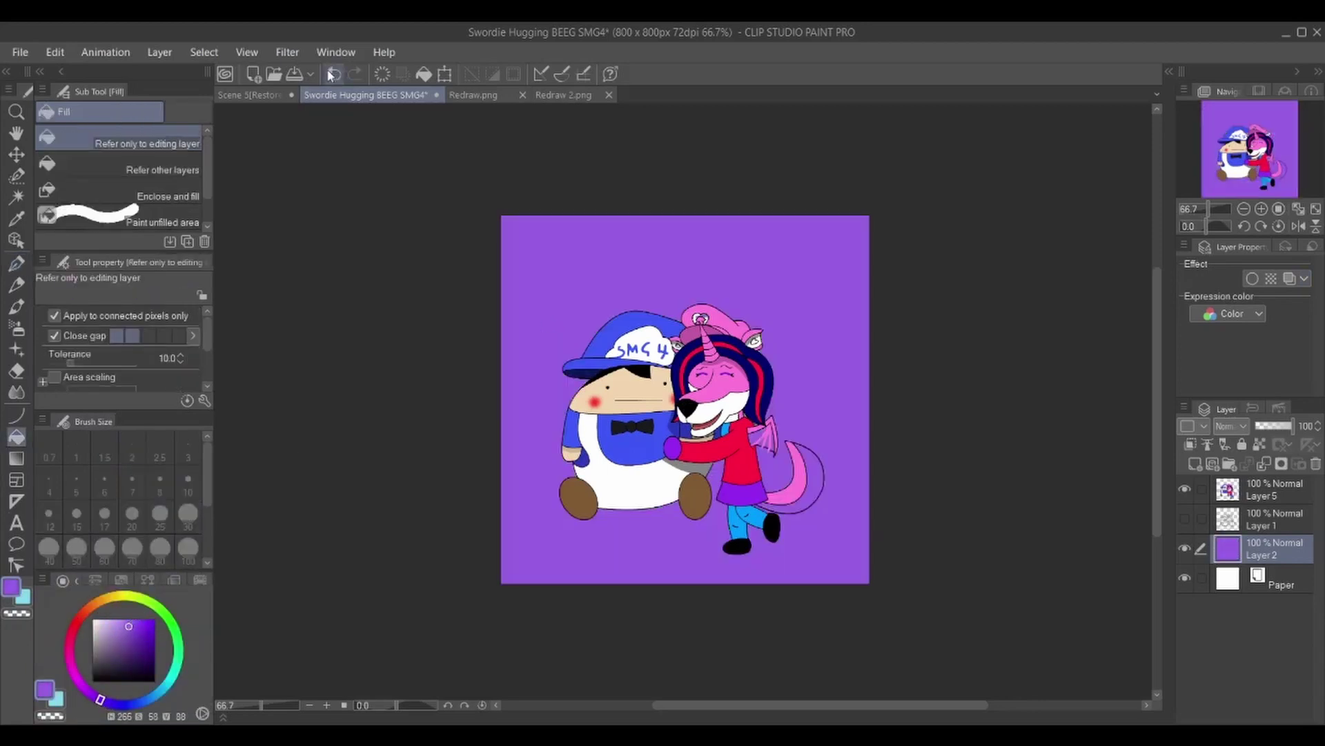
{"action": "left_click", "coordinate": [334, 74]}
- Move Layer 2 directly beneath Layer 5 and hide the Paper layer to expose transparent areas around the tail
{"action": "left_click_drag", "start_coordinate": [1270, 530], "coordinate": [1267, 515]}
{"action": "left_click", "coordinate": [1261, 209]}
{"action": "left_click", "coordinate": [1261, 208]}
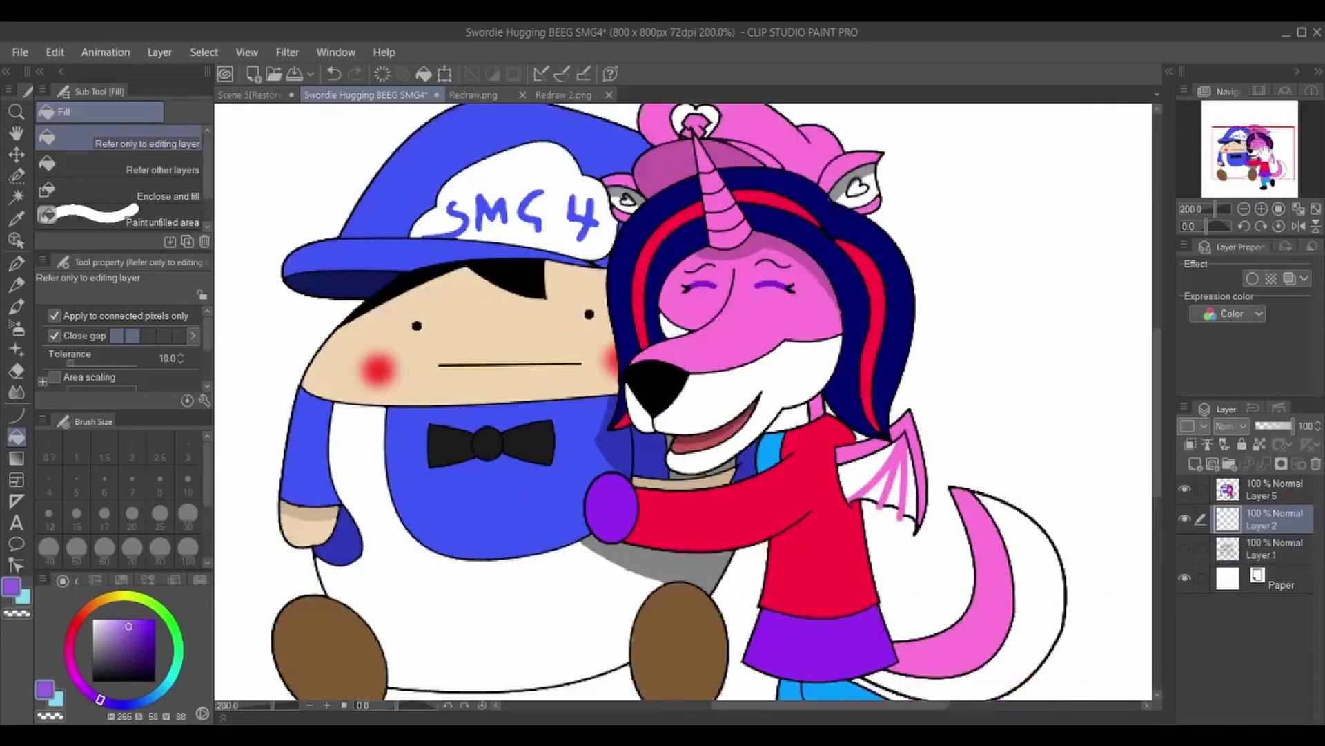
{"action": "left_click", "coordinate": [1261, 208]}
{"action": "left_click", "coordinate": [1185, 579]}
{"action": "left_click", "coordinate": [1261, 209]}
{"action": "left_click", "coordinate": [1261, 209]}
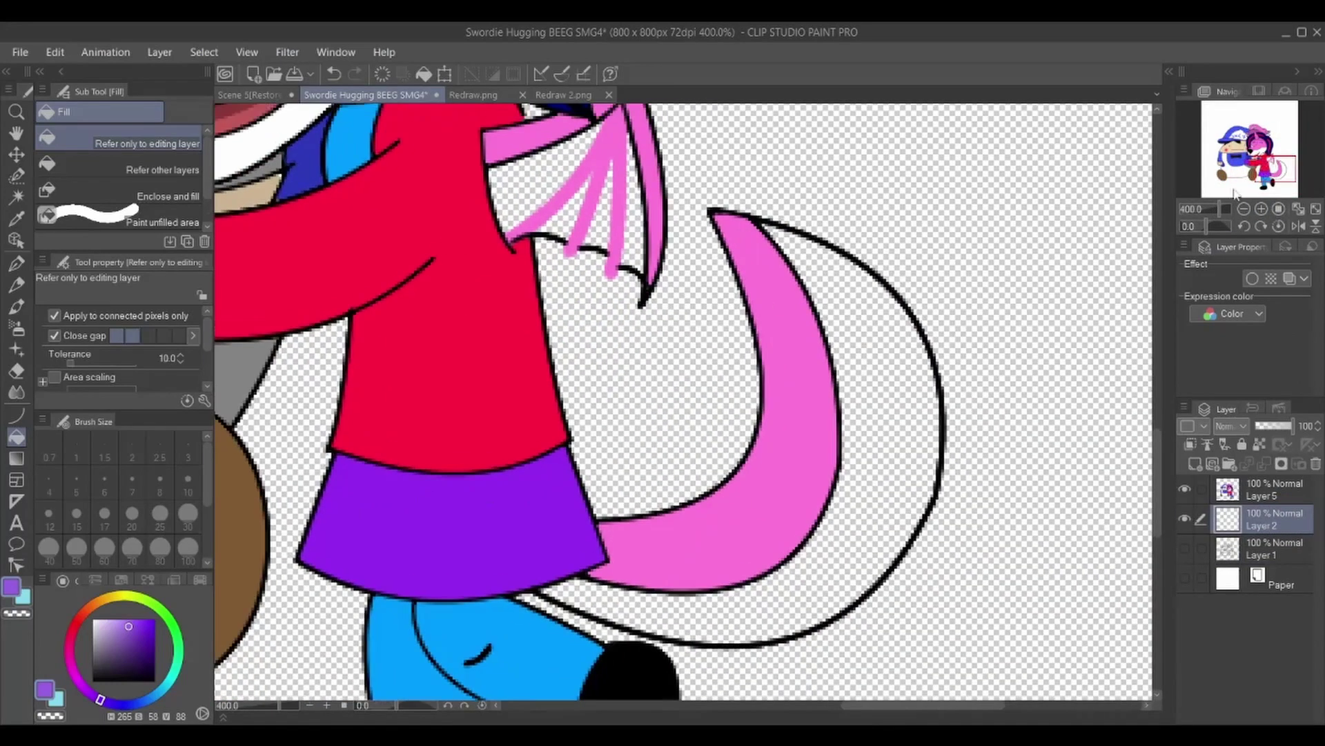
- Paint the transparent outer band of the unicorn's tail white with the G-pen, using size 17 for the lower end
{"action": "left_click", "coordinate": [16, 262]}
{"action": "left_click", "coordinate": [92, 619]}
{"action": "left_click", "coordinate": [159, 548]}
{"action": "mouse_move", "coordinate": [877, 456]}
{"action": "left_mouse_down"}
{"action": "mouse_move", "coordinate": [856, 426]}
{"action": "mouse_move", "coordinate": [891, 387]}
{"action": "mouse_move", "coordinate": [815, 324]}
{"action": "mouse_move", "coordinate": [845, 400]}
{"action": "left_mouse_up"}
{"action": "key", "text": "e"}
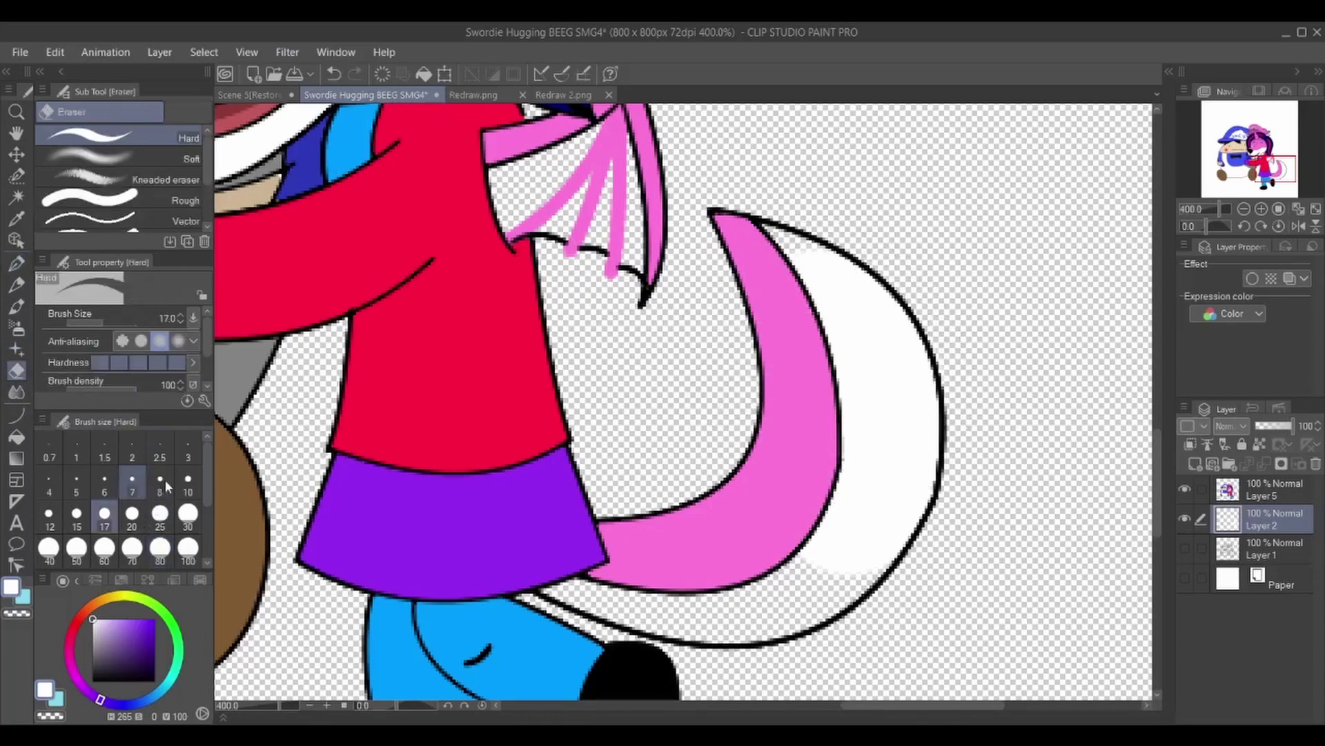
{"action": "left_click", "coordinate": [17, 262]}
{"action": "left_click", "coordinate": [104, 518]}
{"action": "mouse_move", "coordinate": [828, 539]}
{"action": "left_mouse_down"}
{"action": "mouse_move", "coordinate": [886, 541]}
{"action": "mouse_move", "coordinate": [715, 616]}
{"action": "mouse_move", "coordinate": [787, 588]}
{"action": "mouse_move", "coordinate": [771, 622]}
{"action": "mouse_move", "coordinate": [648, 611]}
{"action": "mouse_move", "coordinate": [563, 569]}
{"action": "mouse_move", "coordinate": [607, 607]}
{"action": "left_mouse_up"}
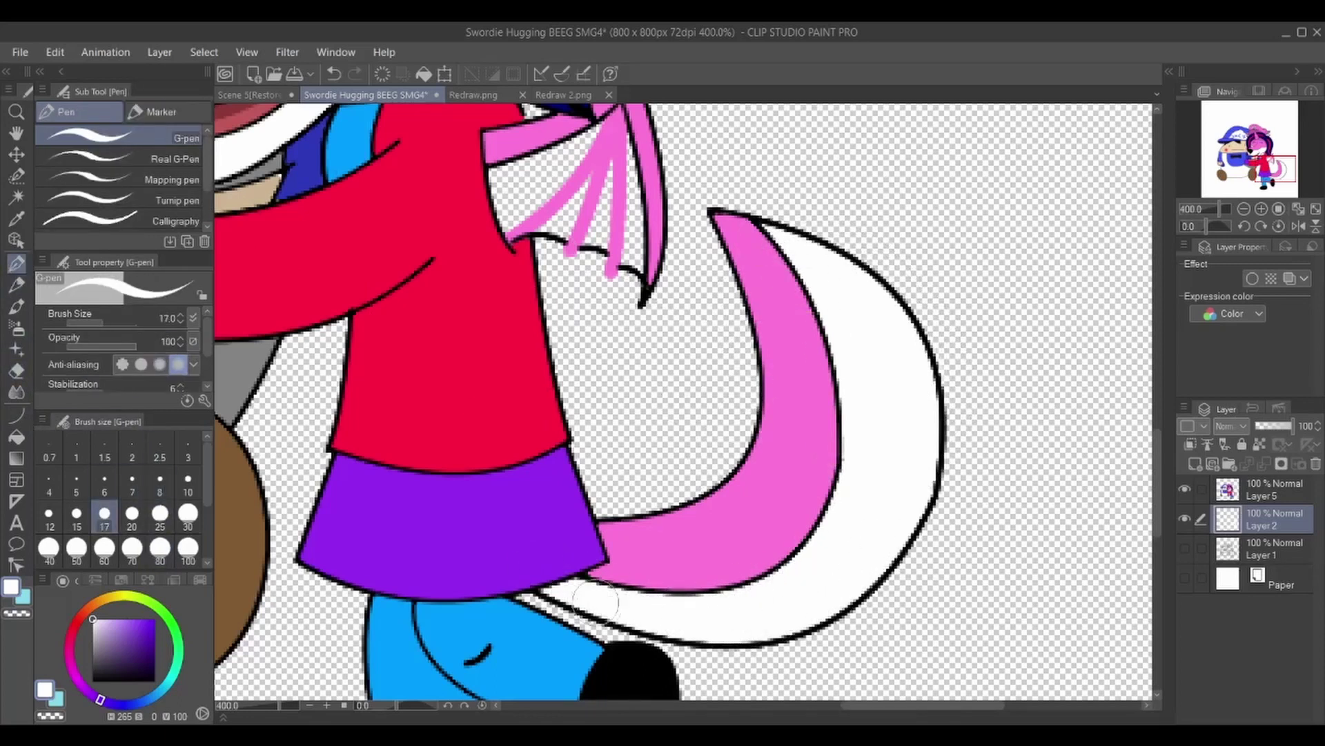
- Paint the unicorn's wing membrane white and touch up remaining transparent spots on the characters
{"action": "left_click_drag", "start_coordinate": [539, 228], "coordinate": [745, 538]}
{"action": "mouse_move", "coordinate": [800, 476]}
{"action": "left_mouse_down"}
{"action": "mouse_move", "coordinate": [690, 518]}
{"action": "mouse_move", "coordinate": [863, 594]}
{"action": "mouse_move", "coordinate": [759, 486]}
{"action": "left_mouse_up"}
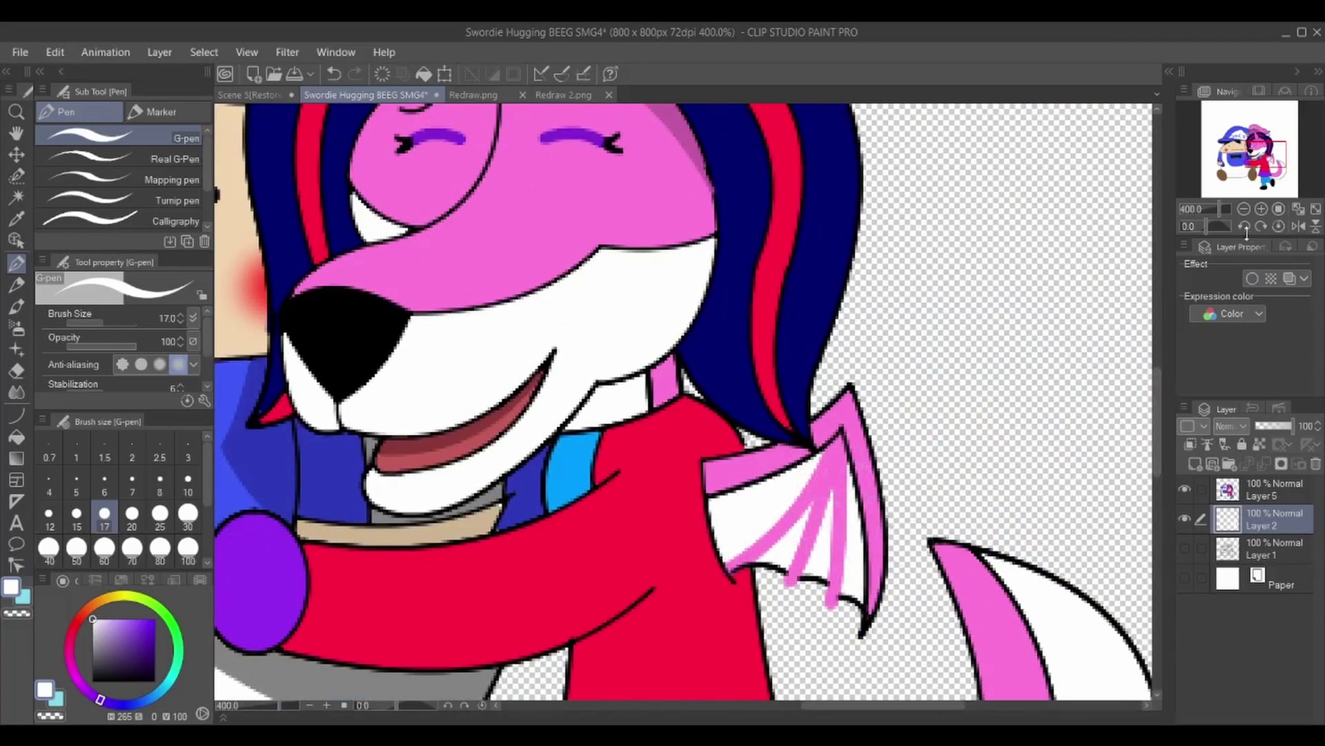
{"action": "left_click", "coordinate": [155, 681]}
{"action": "left_click", "coordinate": [132, 483]}
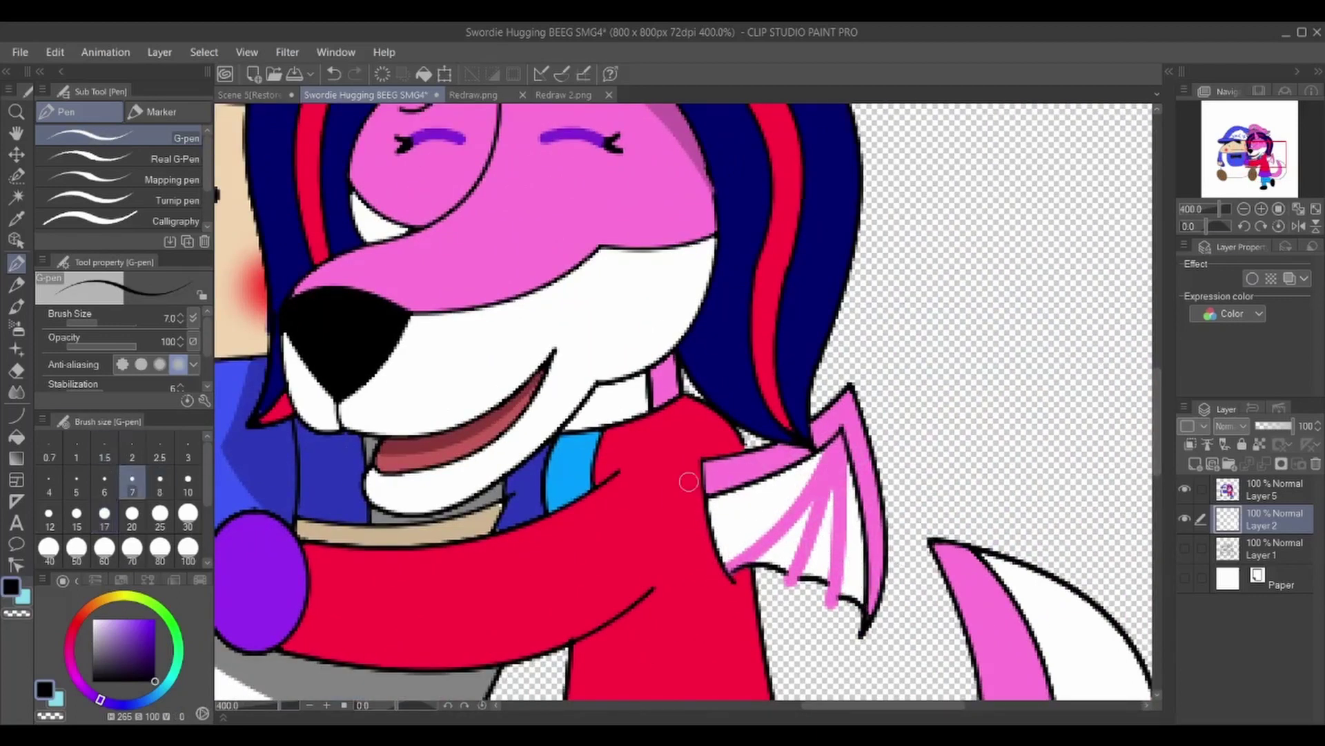
{"action": "mouse_move", "coordinate": [1263, 162]}
{"action": "left_mouse_down"}
{"action": "mouse_move", "coordinate": [1250, 174]}
{"action": "mouse_move", "coordinate": [1252, 139]}
{"action": "left_mouse_up"}
{"action": "key", "text": "i"}
{"action": "key", "text": "p"}
{"action": "mouse_move", "coordinate": [594, 186]}
{"action": "left_mouse_down"}
{"action": "mouse_move", "coordinate": [606, 156]}
{"action": "mouse_move", "coordinate": [621, 178]}
{"action": "left_mouse_up"}
{"action": "left_click", "coordinate": [1235, 209]}
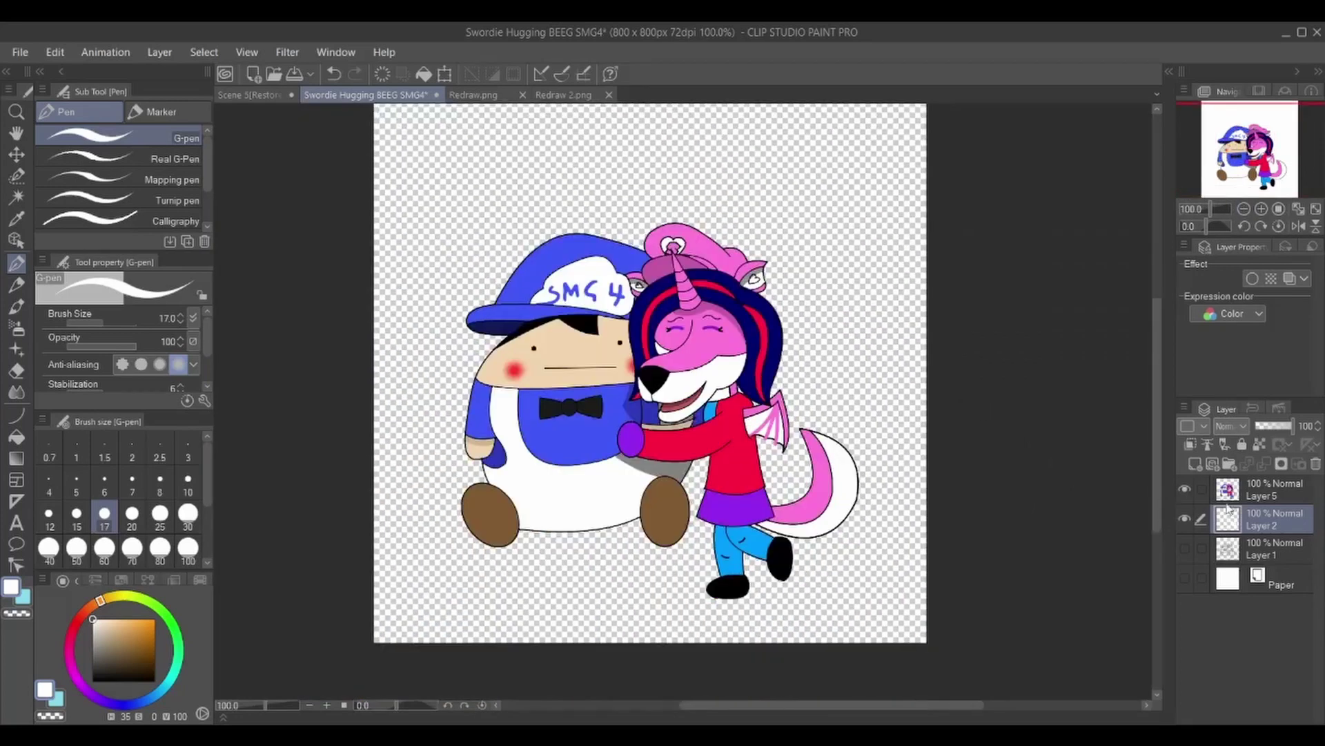
- Merge Layer 5 into Layer 2, show the Paper layer again and add a new empty layer beneath the artwork
{"action": "key", "text": "ctrl+e"}
{"action": "left_click", "coordinate": [1184, 547]}
{"action": "left_click", "coordinate": [1215, 536]}
{"action": "key", "text": "ctrl+shift+n"}
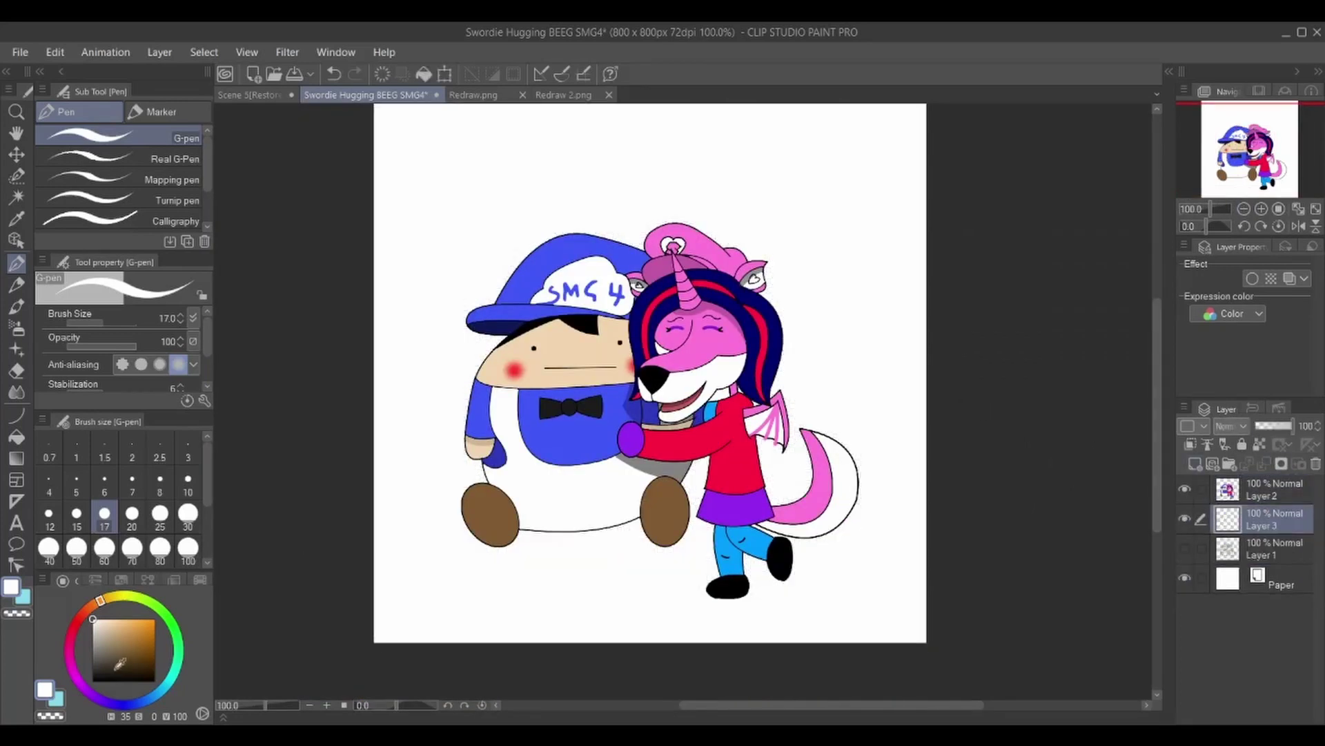
{"action": "left_click", "coordinate": [124, 658]}
{"action": "key", "text": "u"}
{"action": "left_click_drag", "start_coordinate": [124, 658], "coordinate": [154, 682]}
{"action": "left_click", "coordinate": [172, 138]}
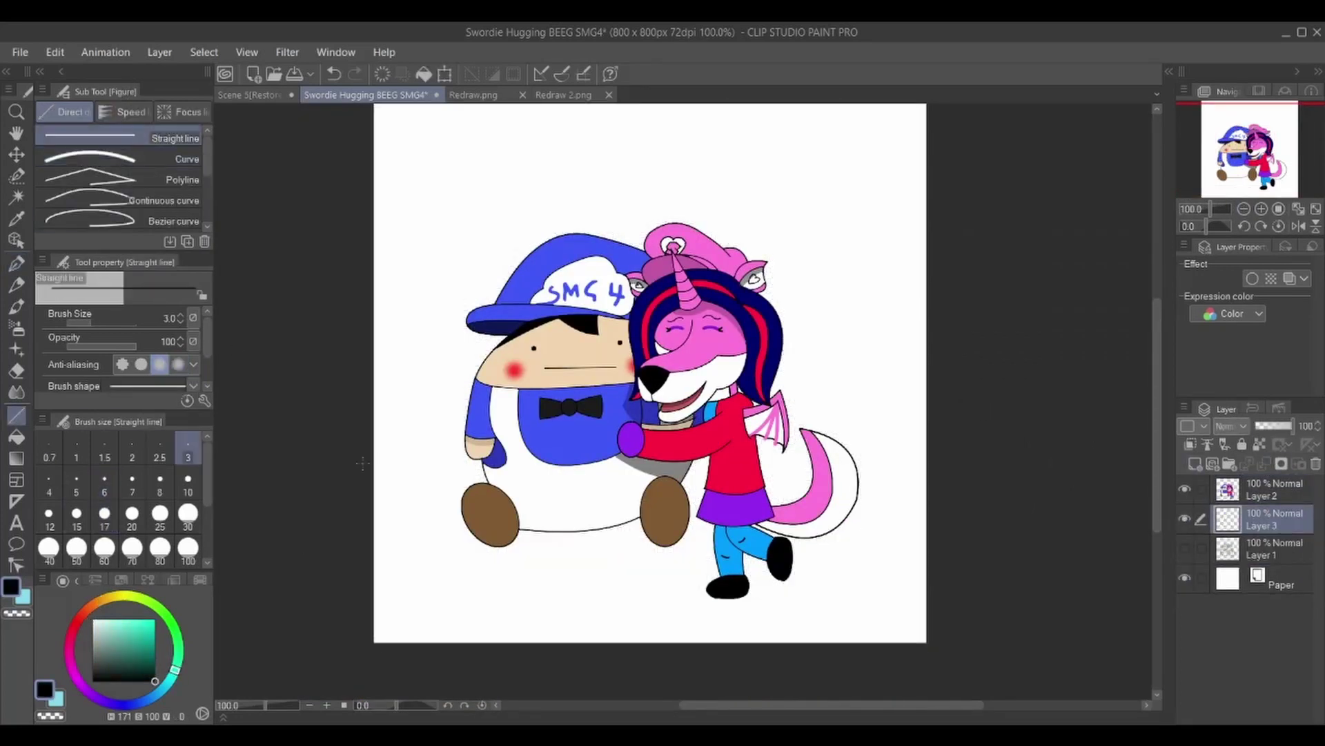
{"action": "left_click_drag", "start_coordinate": [524, 460], "coordinate": [938, 450]}
{"action": "key", "text": "ctrl+z"}
- Try a muted purple background fill on Layer 3 with hue 258, saturation 53 and brightness 78
{"action": "left_click", "coordinate": [151, 626]}
{"action": "left_click_drag", "start_coordinate": [164, 696], "coordinate": [107, 702]}
{"action": "key", "text": "g"}
{"action": "left_click", "coordinate": [464, 277]}
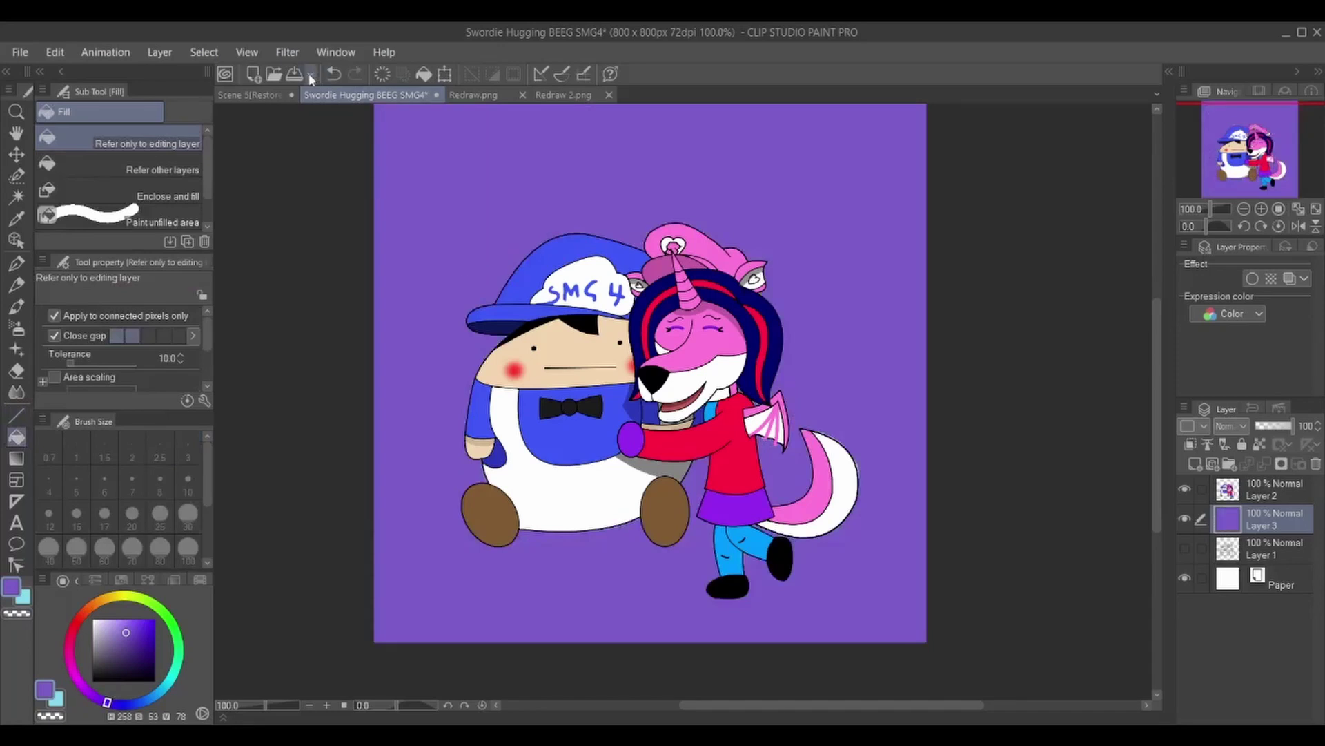
{"action": "left_click", "coordinate": [333, 74]}
- Fill the background on Layer 3 with green at hue 152, saturation 53 and brightness 78
{"action": "left_click", "coordinate": [178, 651]}
{"action": "left_click", "coordinate": [425, 519]}
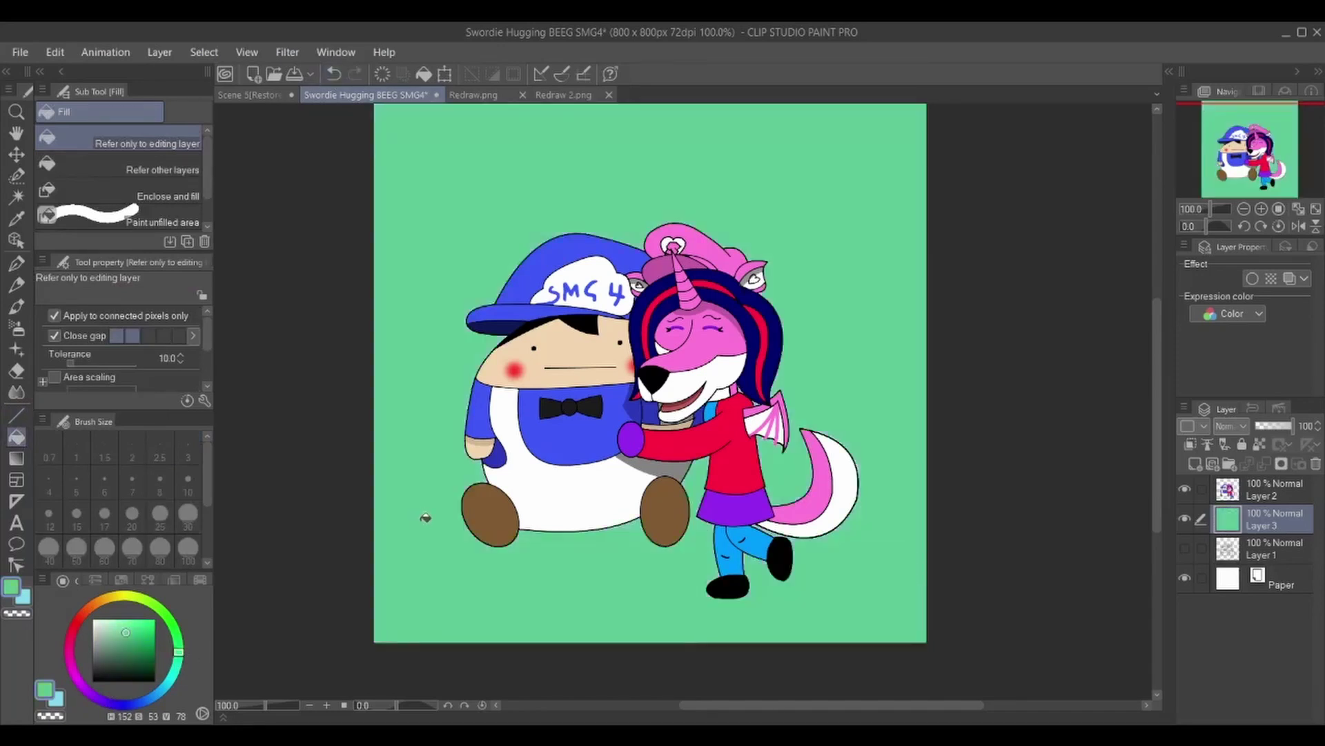
{"action": "scroll", "coordinate": [892, 280], "scroll_direction": "down", "scroll_amount": 1}
{"action": "scroll", "coordinate": [892, 280], "scroll_direction": "up", "scroll_amount": 1}
{"action": "left_click_drag", "start_coordinate": [892, 281], "coordinate": [924, 361]}
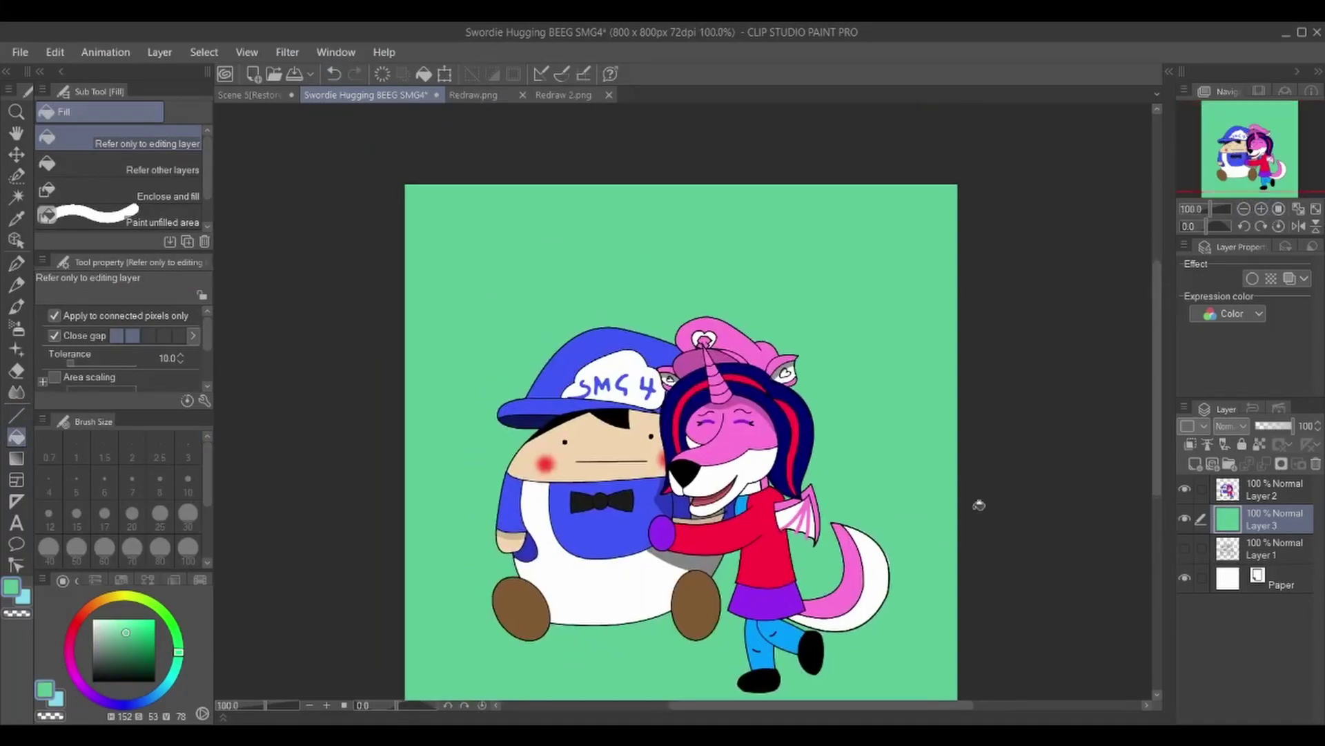
- Draw a speech bubble's pointed tail and left edge above the characters on Layer 2, using a black size 6 Curve line
{"action": "scroll", "coordinate": [618, 224], "scroll_direction": "up", "scroll_amount": 1}
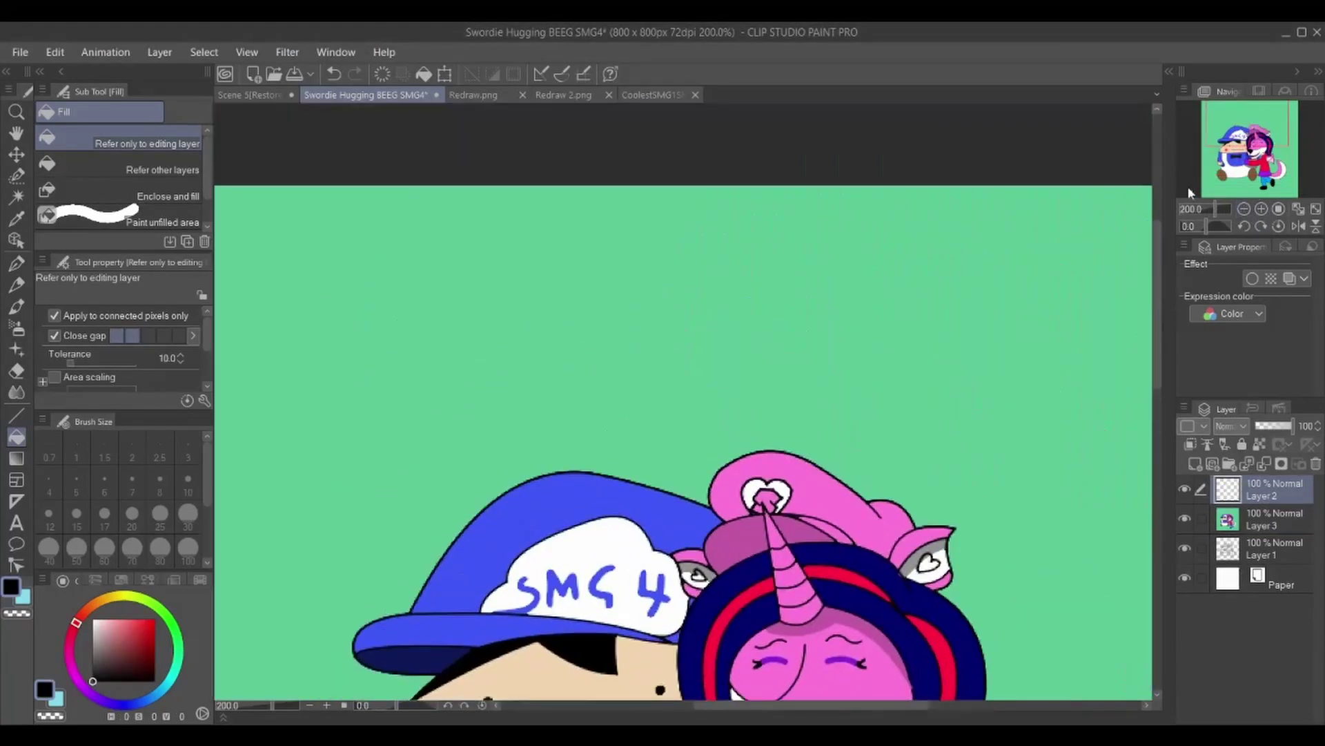
{"action": "key", "text": "u"}
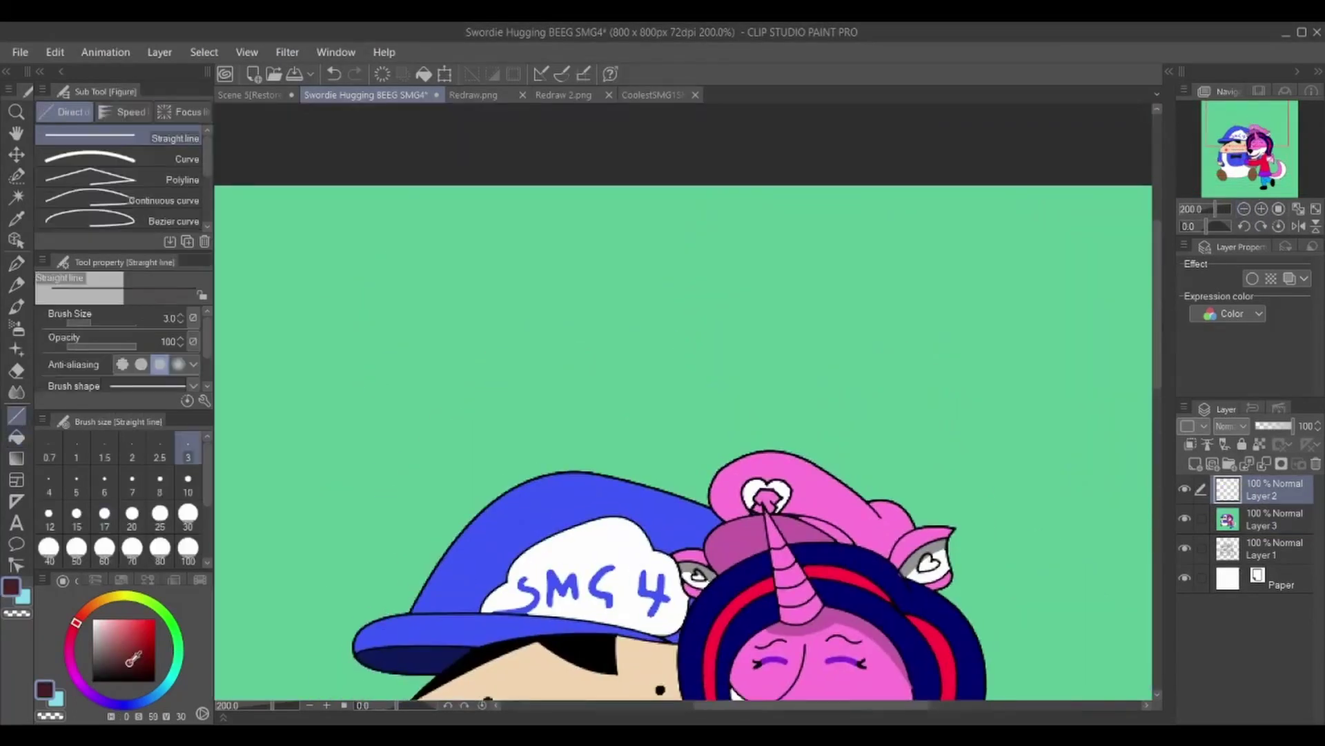
{"action": "left_click_drag", "start_coordinate": [504, 359], "coordinate": [653, 454]}
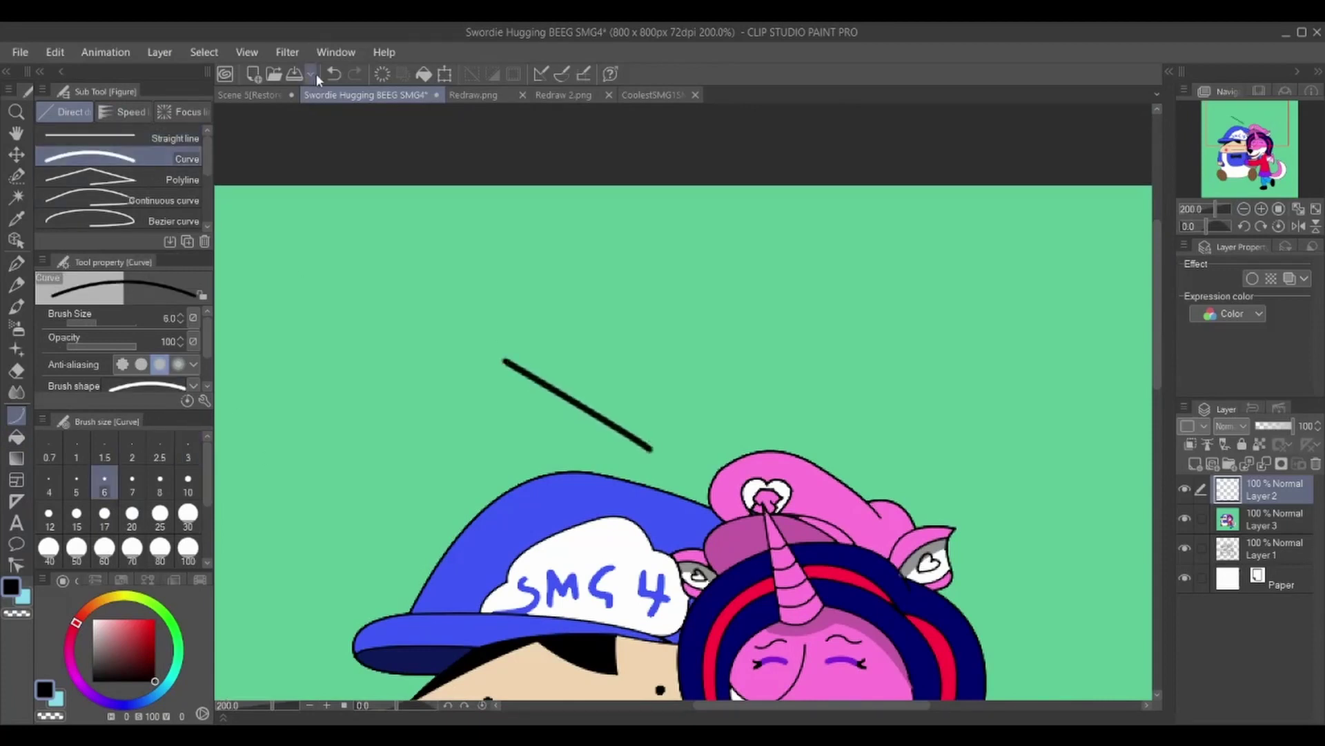
{"action": "key", "text": "ctrl+z"}
{"action": "mouse_move", "coordinate": [573, 375]}
{"action": "left_mouse_down"}
{"action": "mouse_move", "coordinate": [661, 464]}
{"action": "mouse_move", "coordinate": [820, 340]}
{"action": "mouse_move", "coordinate": [771, 381]}
{"action": "mouse_move", "coordinate": [361, 320]}
{"action": "left_mouse_up"}
{"action": "left_click", "coordinate": [361, 320]}
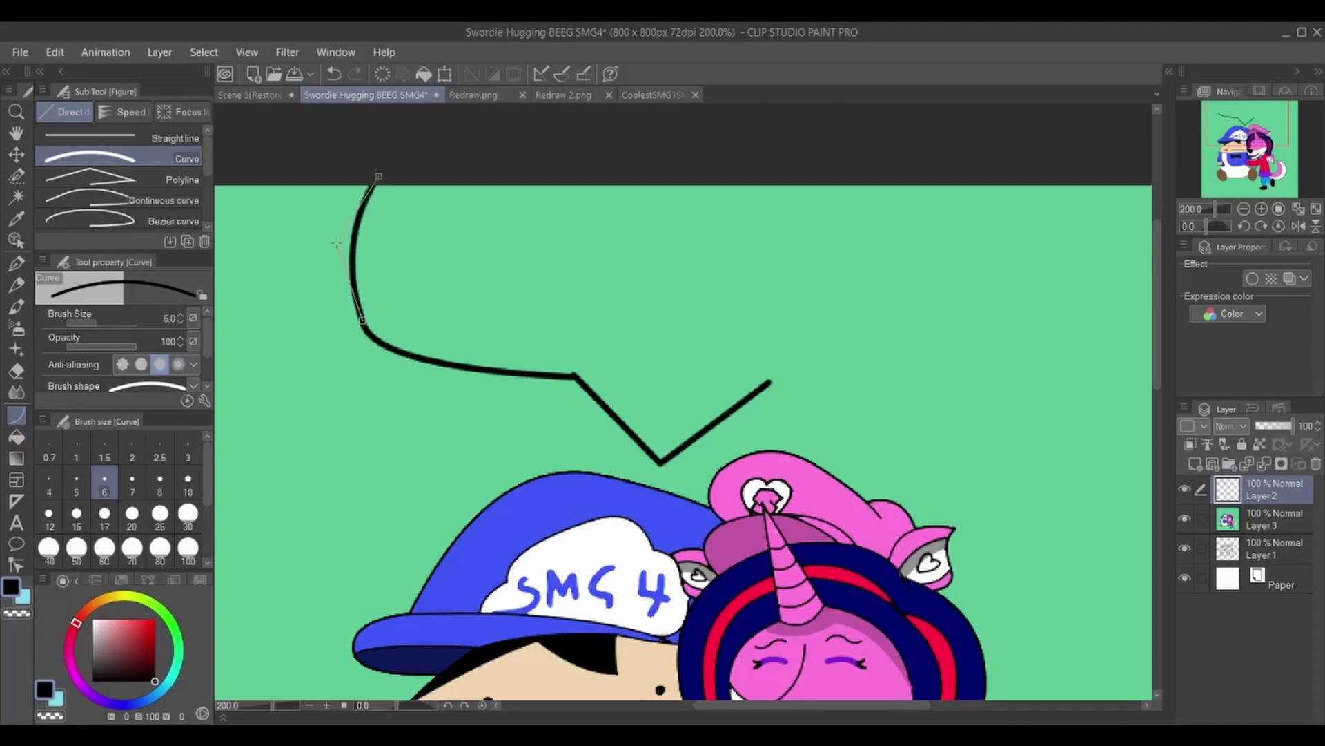
{"action": "left_click", "coordinate": [334, 74]}
{"action": "left_click_drag", "start_coordinate": [573, 375], "coordinate": [291, 247]}
{"action": "left_click", "coordinate": [250, 119]}
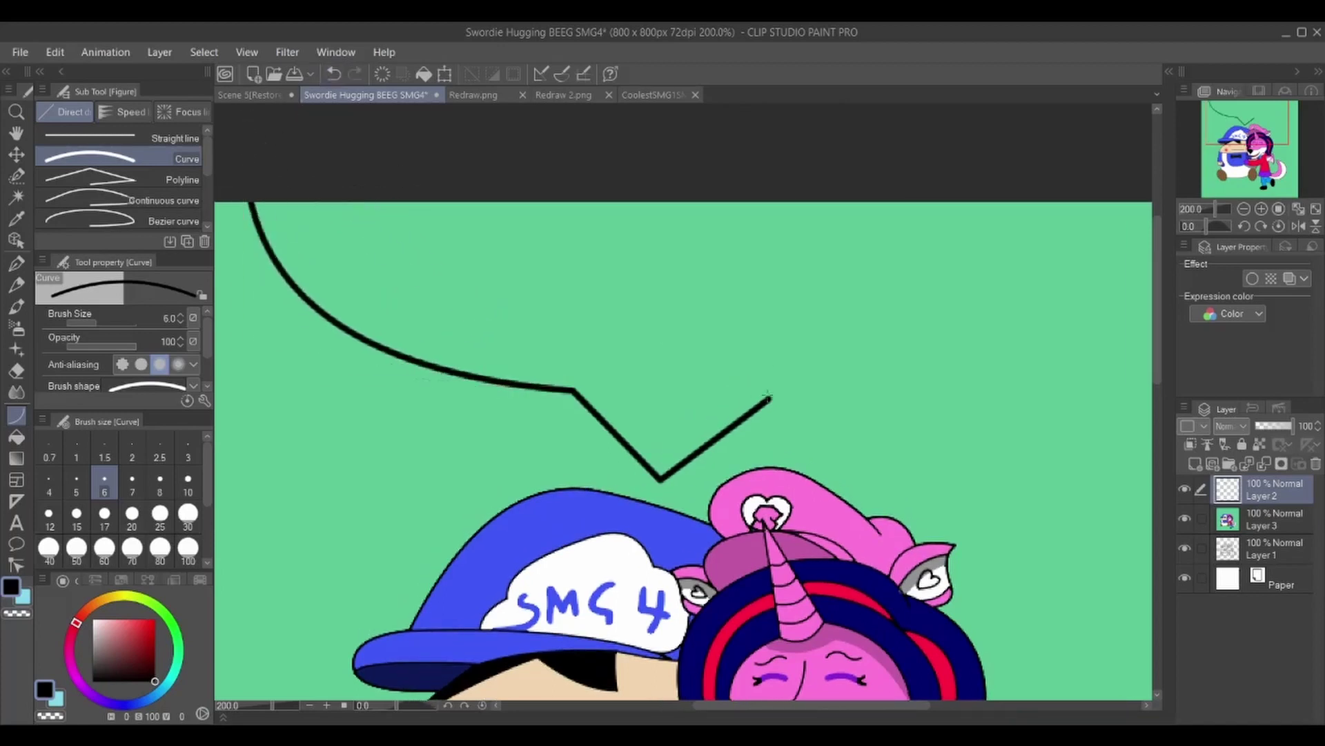
- Curve the speech bubble's right edge from the tail up towards the canvas edge and fill the bubble with white
{"action": "mouse_move", "coordinate": [763, 397]}
{"action": "left_mouse_down"}
{"action": "mouse_move", "coordinate": [1059, 305]}
{"action": "mouse_move", "coordinate": [1067, 192]}
{"action": "mouse_move", "coordinate": [931, 174]}
{"action": "left_mouse_up"}
{"action": "key", "text": "ctrl+z"}
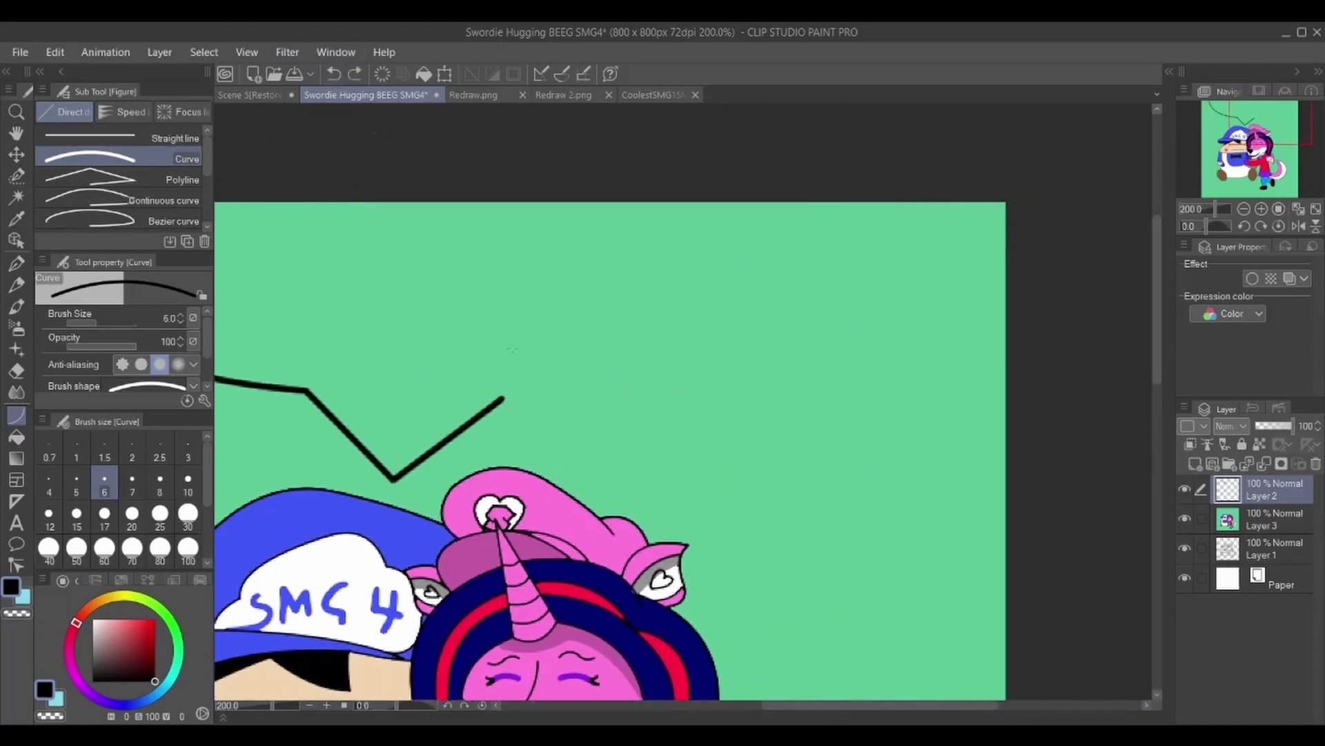
{"action": "mouse_move", "coordinate": [502, 398]}
{"action": "left_mouse_down"}
{"action": "mouse_move", "coordinate": [725, 326]}
{"action": "mouse_move", "coordinate": [940, 190]}
{"action": "left_mouse_up"}
{"action": "left_click", "coordinate": [906, 397]}
{"action": "left_click_drag", "start_coordinate": [621, 311], "coordinate": [906, 389]}
{"action": "left_click", "coordinate": [17, 437]}
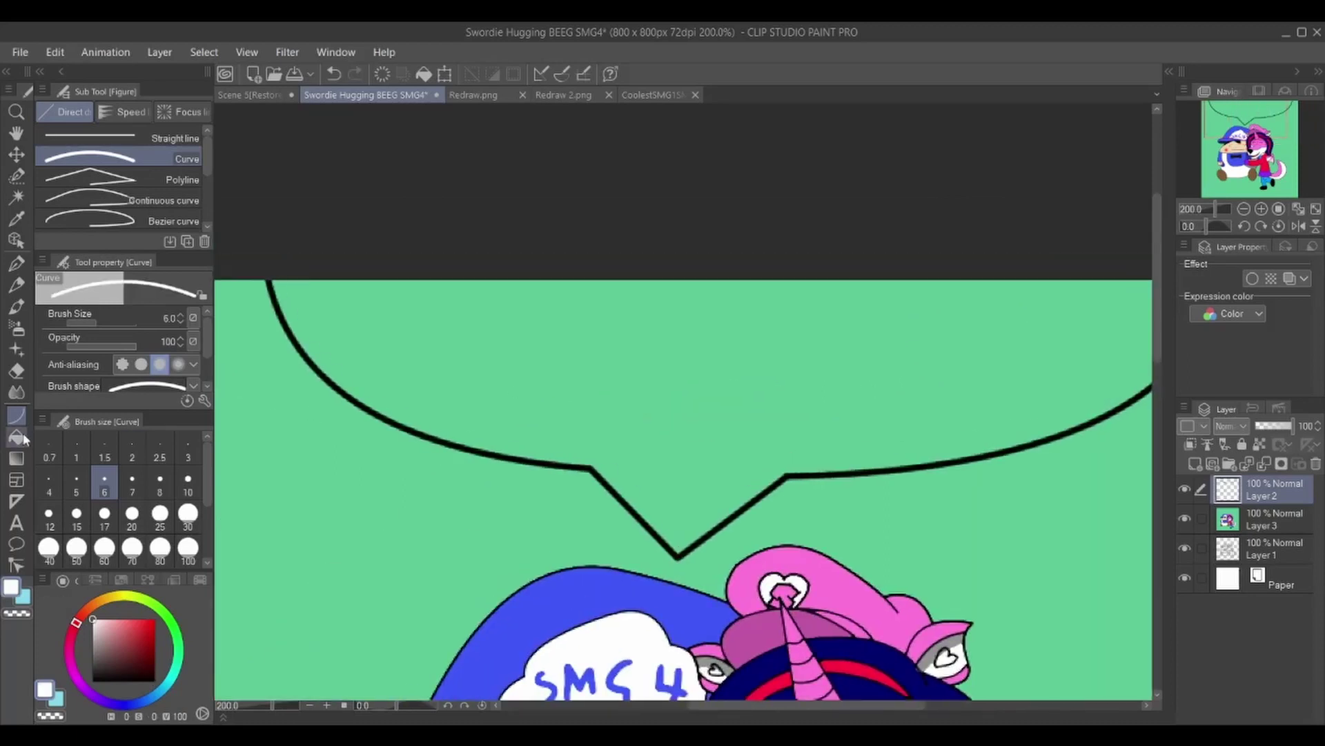
{"action": "left_click", "coordinate": [455, 402]}
- Try lettering "HUG" and the start of an S inside the speech bubble with black size 6 Curve lines
{"action": "left_click", "coordinate": [16, 415]}
{"action": "left_click_drag", "start_coordinate": [454, 288], "coordinate": [454, 407]}
{"action": "left_click_drag", "start_coordinate": [455, 341], "coordinate": [557, 341]}
{"action": "left_click_drag", "start_coordinate": [555, 296], "coordinate": [555, 411]}
{"action": "mouse_move", "coordinate": [605, 306]}
{"action": "left_mouse_down"}
{"action": "mouse_move", "coordinate": [666, 445]}
{"action": "mouse_move", "coordinate": [723, 297]}
{"action": "mouse_move", "coordinate": [844, 302]}
{"action": "left_mouse_up"}
{"action": "left_click", "coordinate": [608, 421]}
{"action": "left_click", "coordinate": [725, 414]}
{"action": "left_click", "coordinate": [799, 279]}
{"action": "left_click_drag", "start_coordinate": [764, 316], "coordinate": [787, 403]}
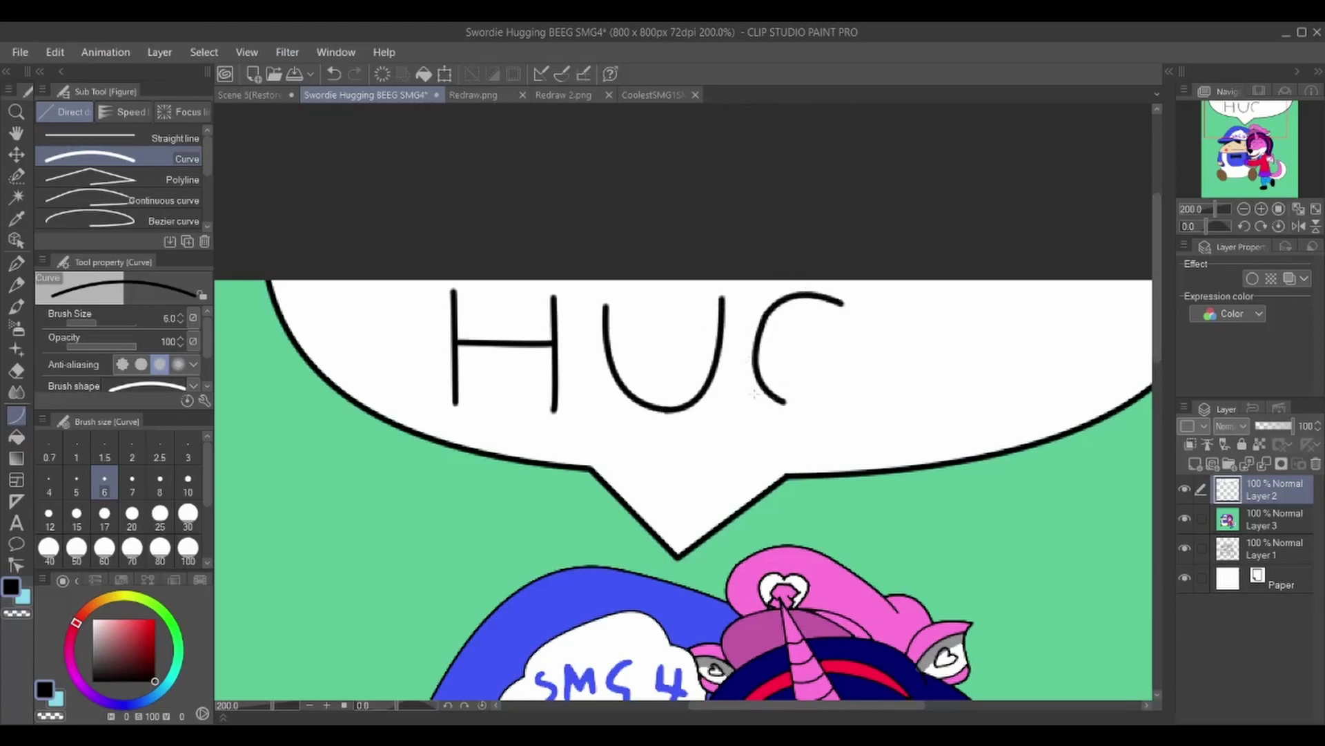
{"action": "left_click", "coordinate": [842, 416]}
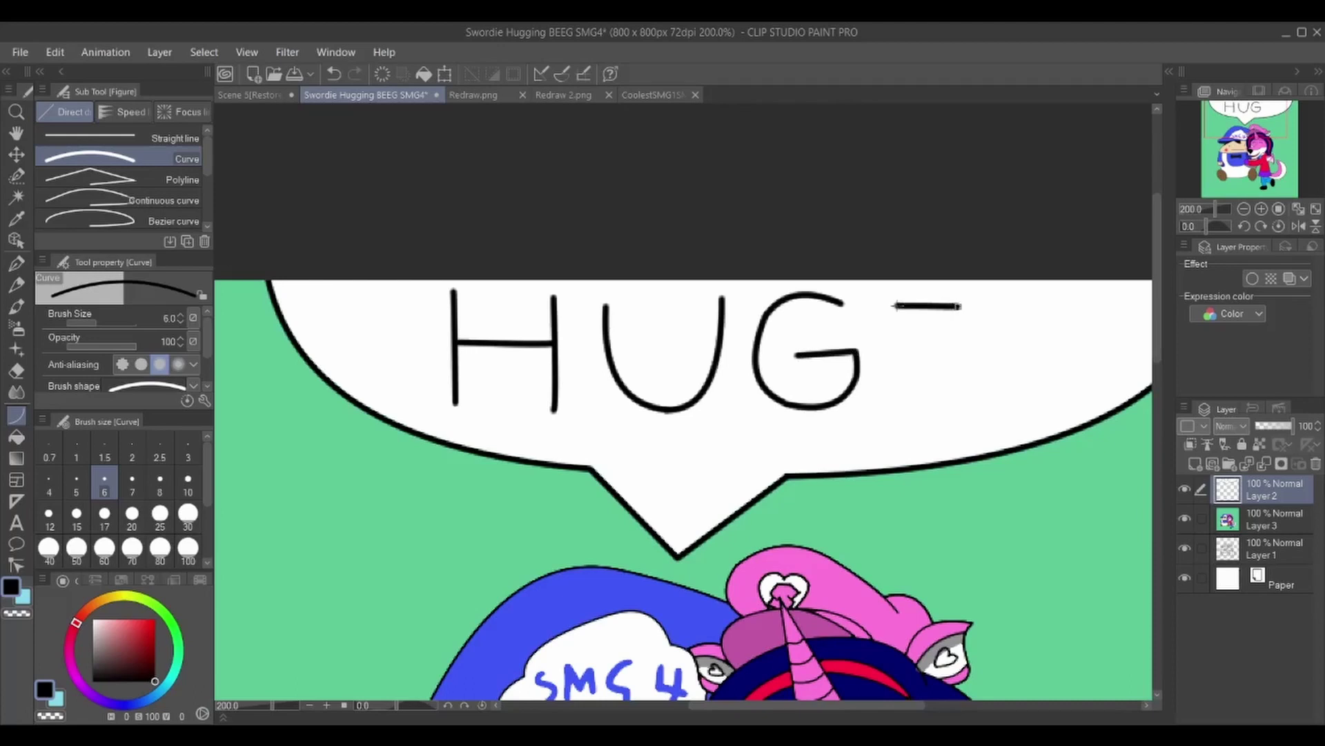
{"action": "left_click", "coordinate": [927, 293]}
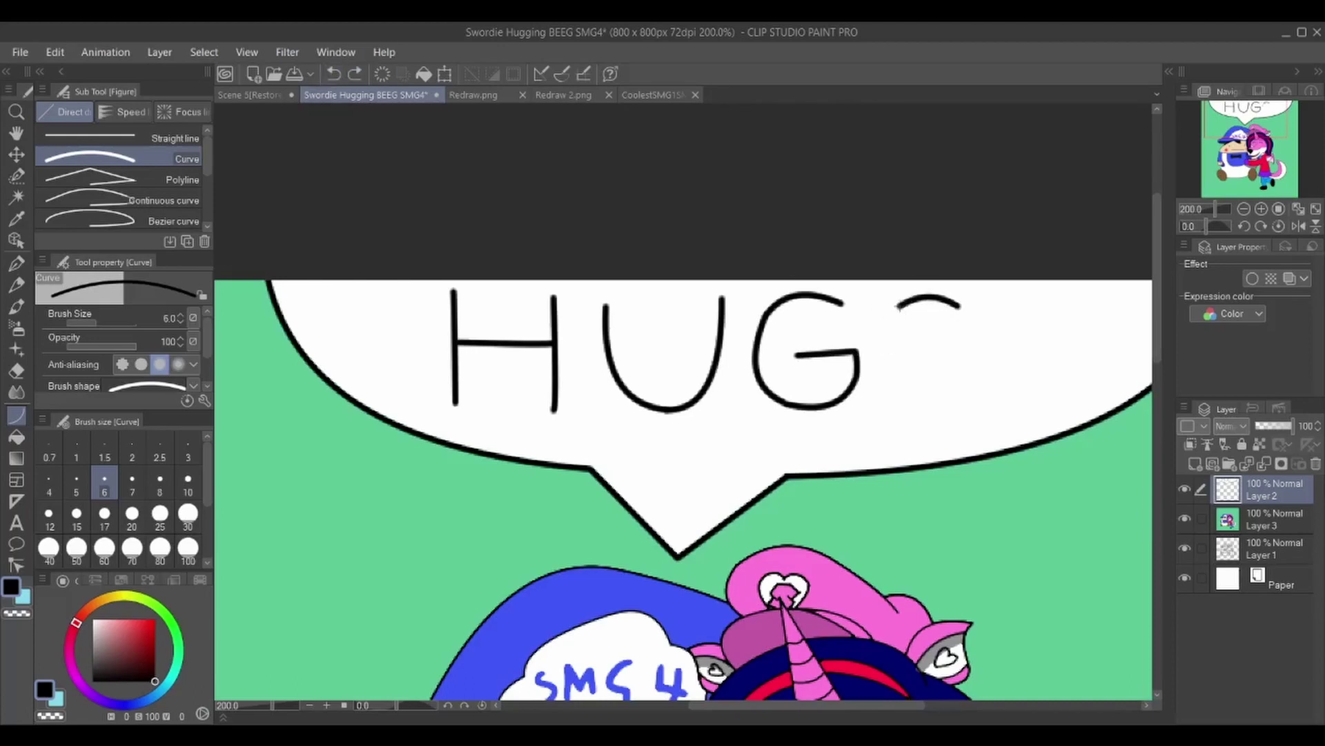
- Undo all the curve-drawn letters so the white speech bubble is empty
{"action": "left_click", "coordinate": [334, 73]}
{"action": "left_click", "coordinate": [334, 73]}
{"action": "left_click", "coordinate": [333, 73]}
{"action": "left_click", "coordinate": [334, 74]}
{"action": "left_click", "coordinate": [334, 74]}
{"action": "left_click", "coordinate": [334, 74]}
- Handwrite "HUGS!" in black across the speech bubble with the G-pen at brush size 8
{"action": "left_click", "coordinate": [17, 262]}
{"action": "left_click_drag", "start_coordinate": [468, 314], "coordinate": [472, 418]}
{"action": "left_click", "coordinate": [333, 74]}
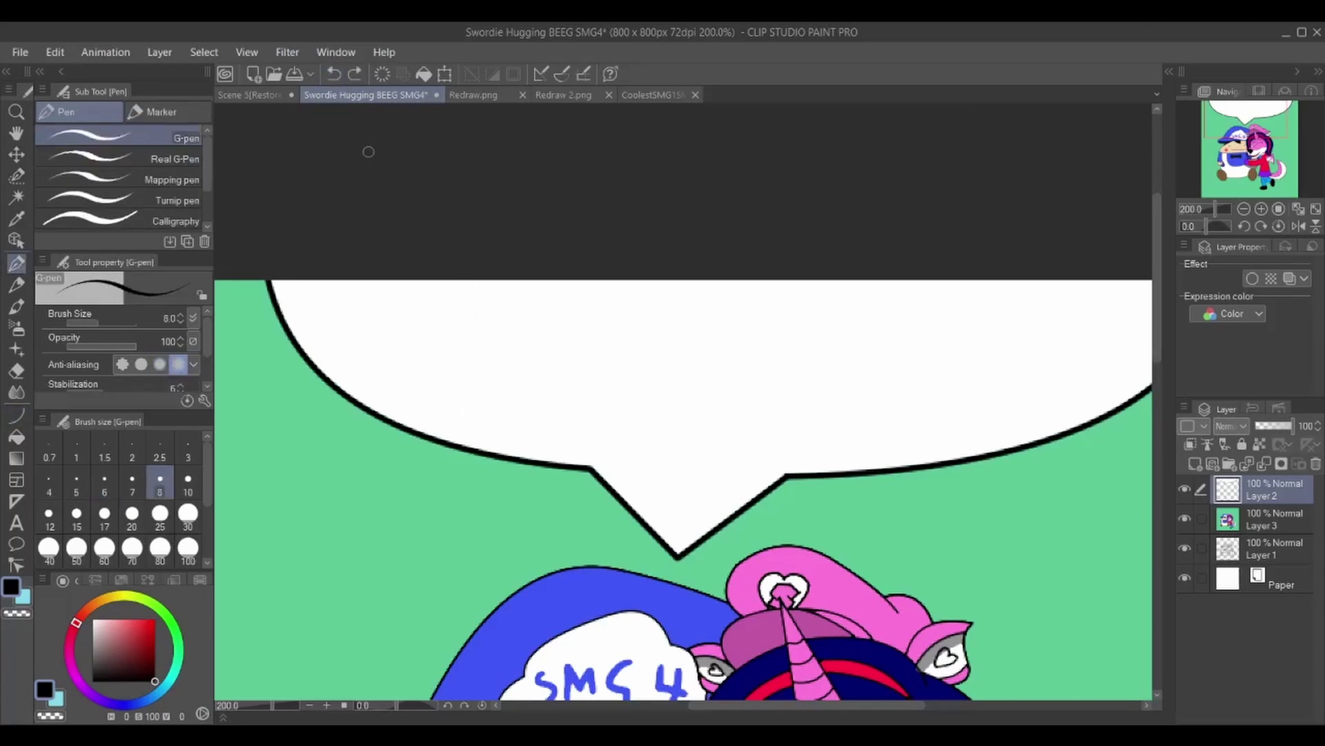
{"action": "left_click_drag", "start_coordinate": [440, 297], "coordinate": [473, 418]}
{"action": "left_click_drag", "start_coordinate": [461, 353], "coordinate": [514, 341]}
{"action": "left_click_drag", "start_coordinate": [518, 294], "coordinate": [568, 423]}
{"action": "mouse_move", "coordinate": [590, 297]}
{"action": "left_mouse_down"}
{"action": "mouse_move", "coordinate": [611, 404]}
{"action": "mouse_move", "coordinate": [668, 293]}
{"action": "left_mouse_up"}
{"action": "left_click_drag", "start_coordinate": [805, 296], "coordinate": [786, 372]}
{"action": "left_click_drag", "start_coordinate": [918, 297], "coordinate": [843, 412]}
{"action": "left_click_drag", "start_coordinate": [981, 286], "coordinate": [963, 393]}
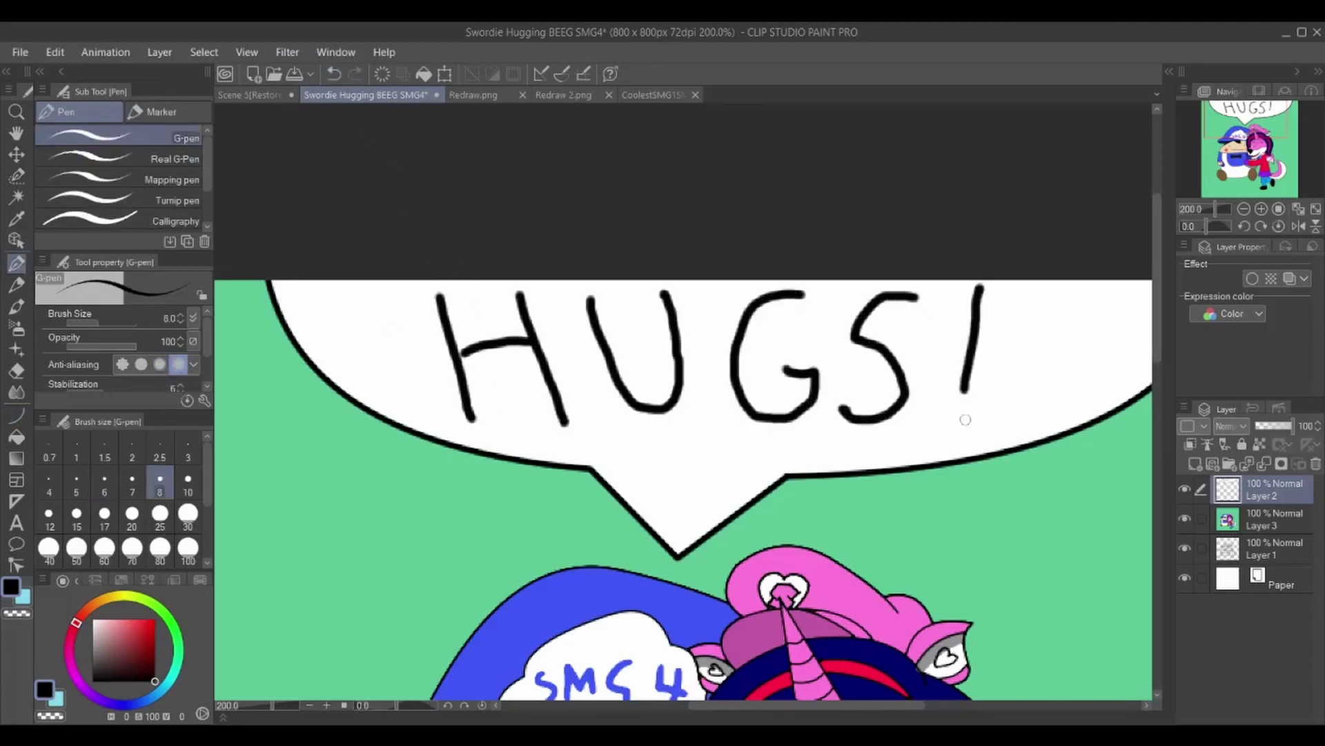
{"action": "scroll", "coordinate": [1054, 335], "scroll_direction": "down", "scroll_amount": 2}
{"action": "scroll", "coordinate": [690, 414], "scroll_direction": "down", "scroll_amount": 2}
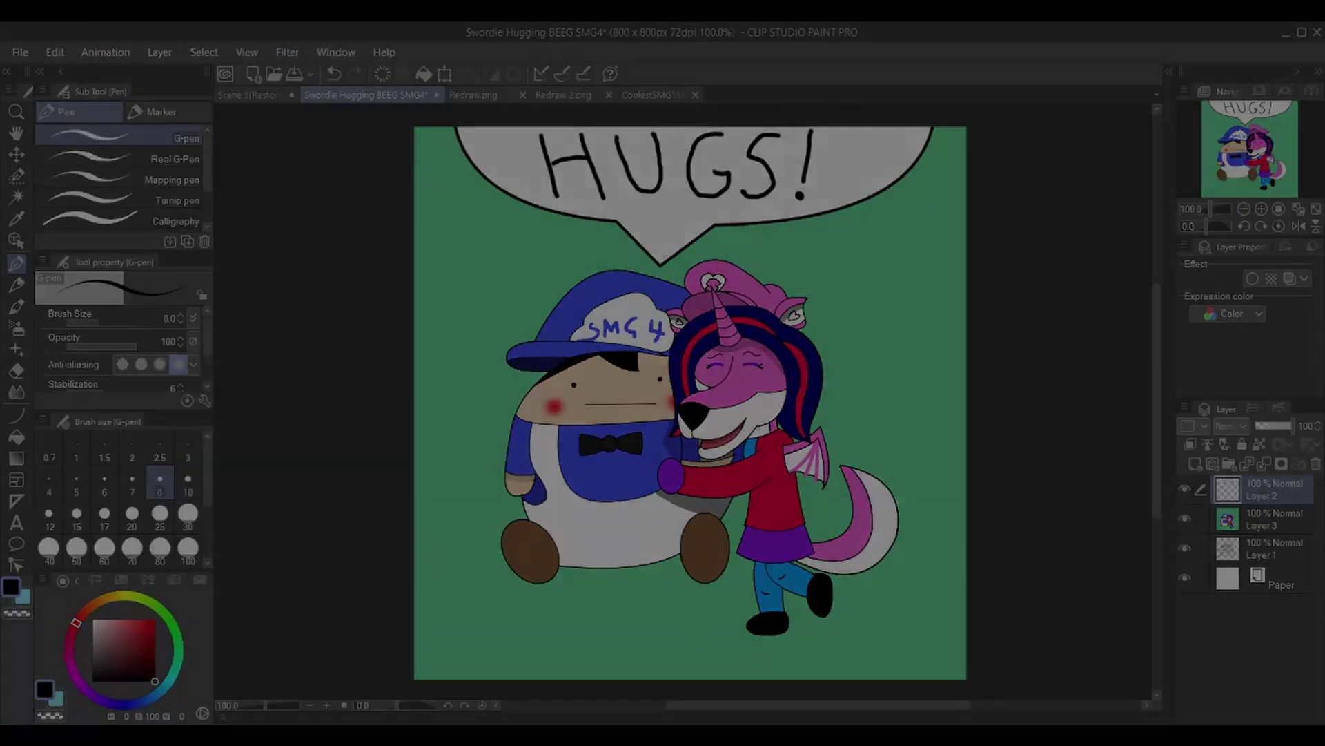